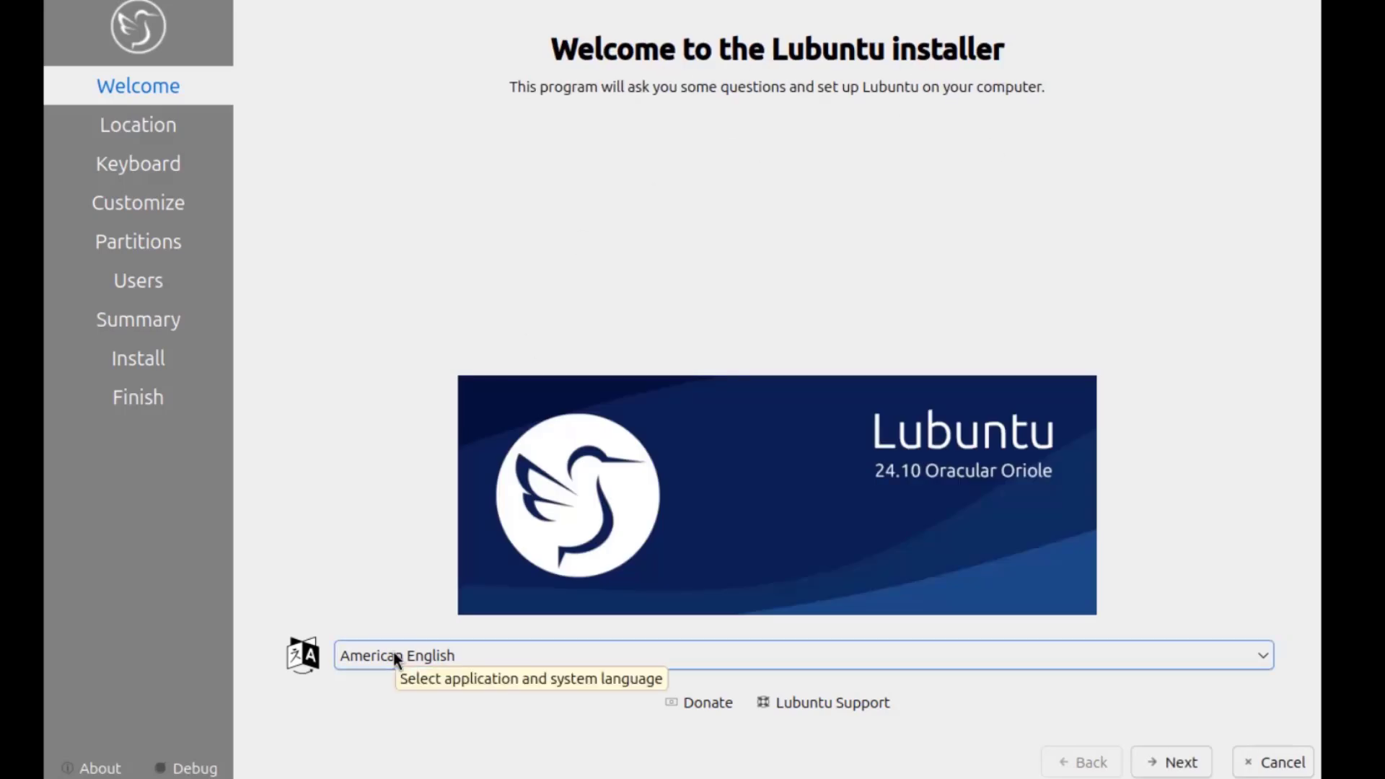
# Step: Keep American English and advance from the Welcome page to the Location step
pyautogui.click(1180, 744)
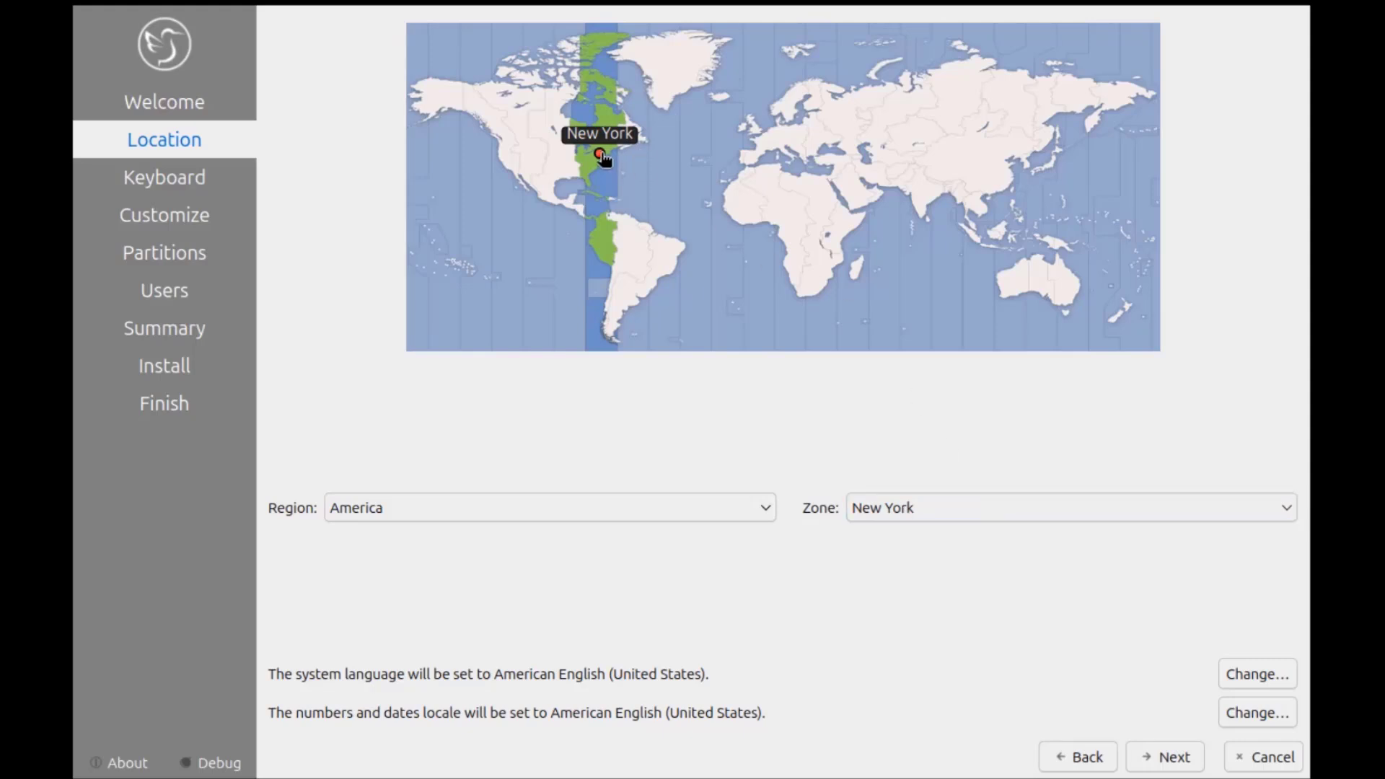
# Step: Accept the America/New York location, test the English (US) Default keyboard layout, and continue
pyautogui.click(1155, 756)
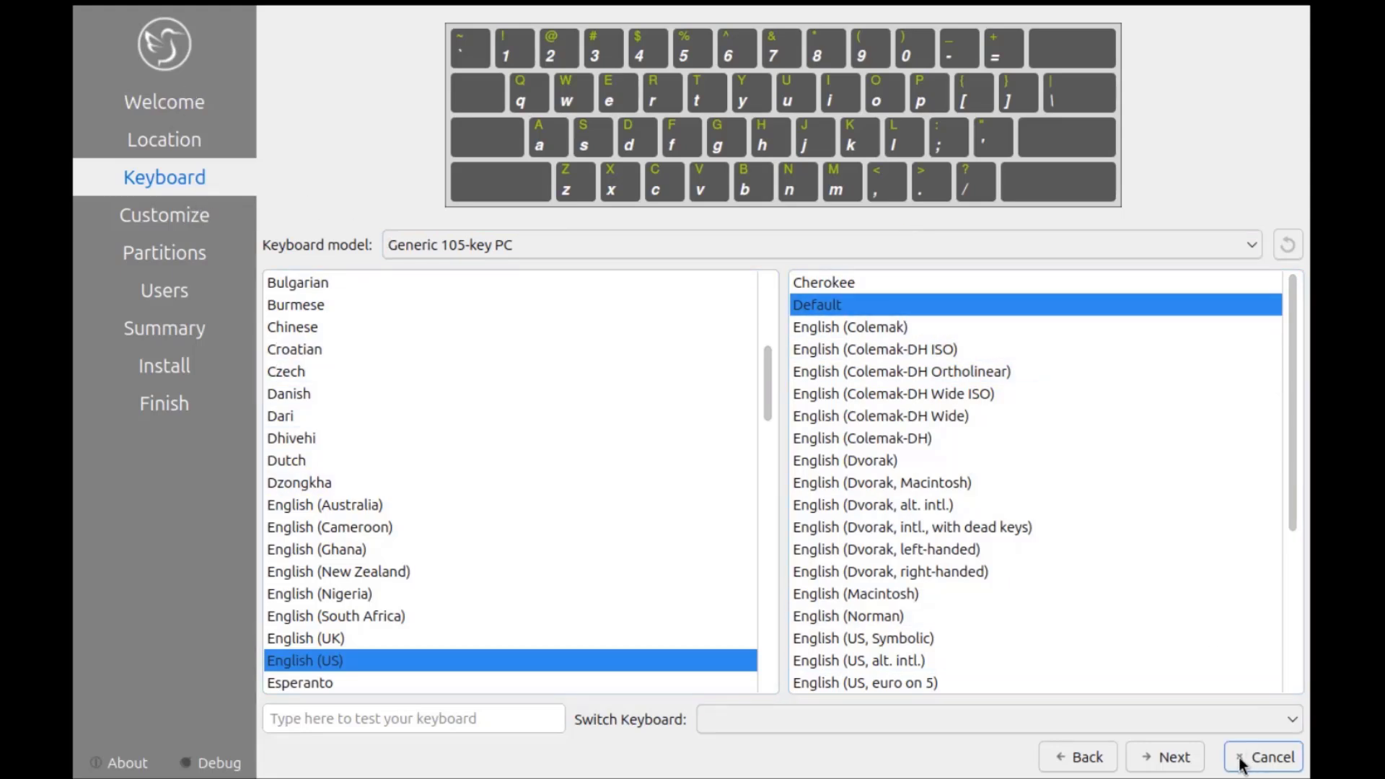
pyautogui.click(373, 716)
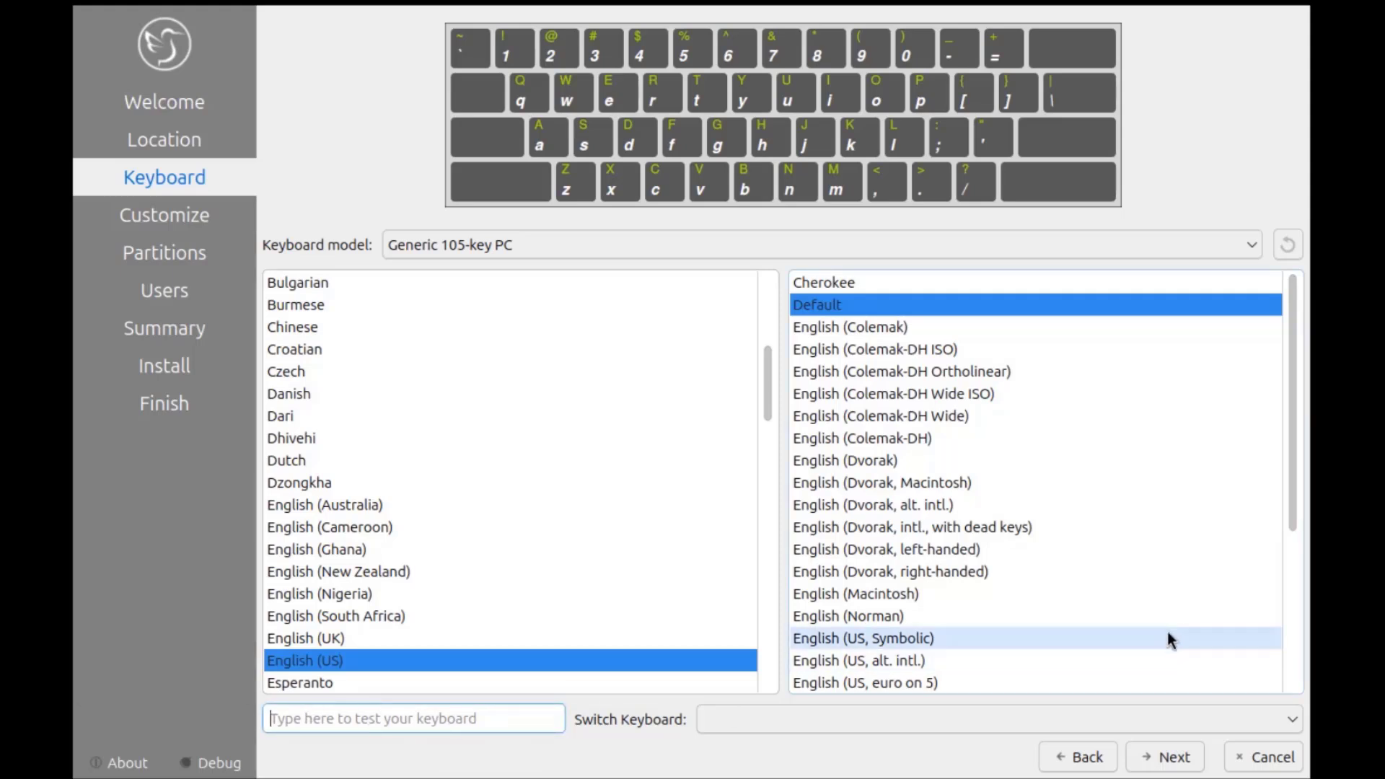
pyautogui.click(1158, 754)
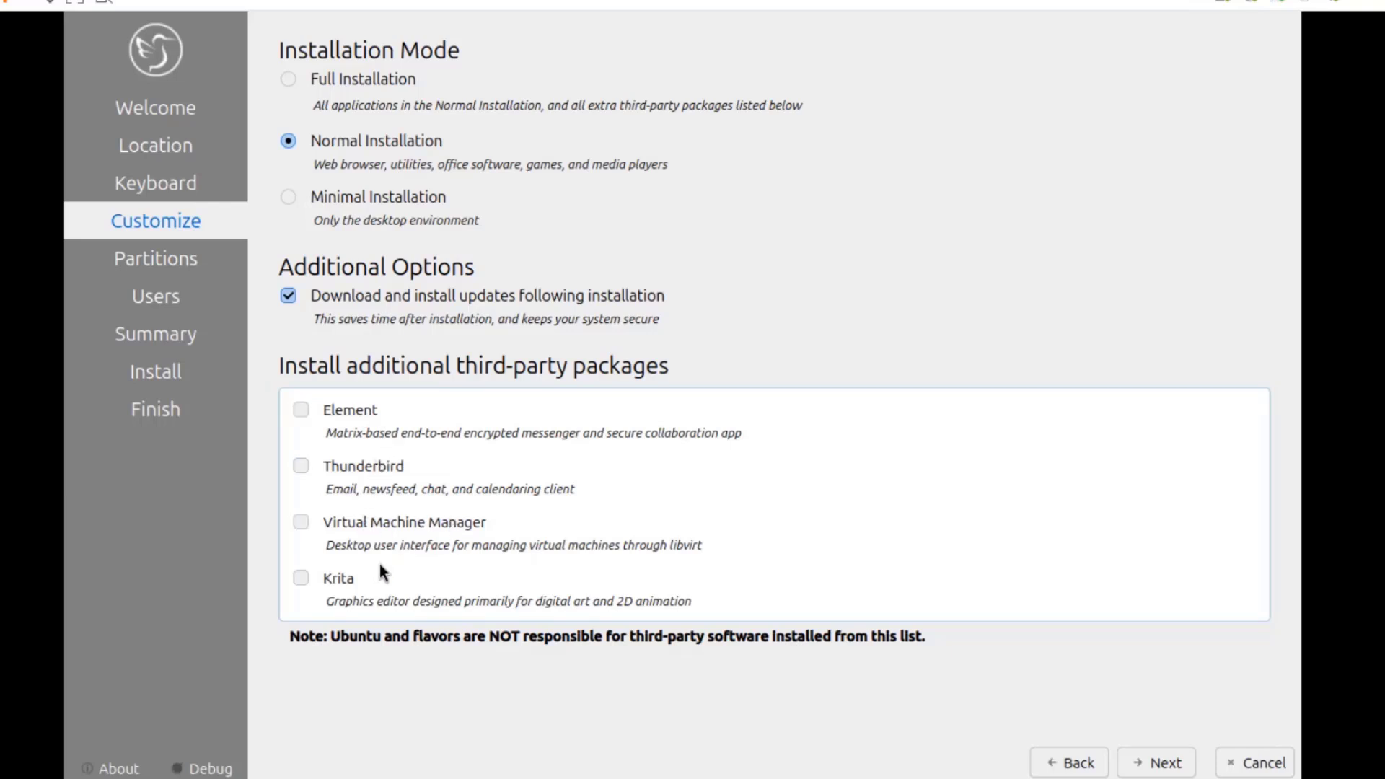
# Step: Add Element, erase the 30 GiB disk with btrfs, and keep the bootloader location unchanged
pyautogui.click(299, 410)
pyautogui.click(1155, 763)
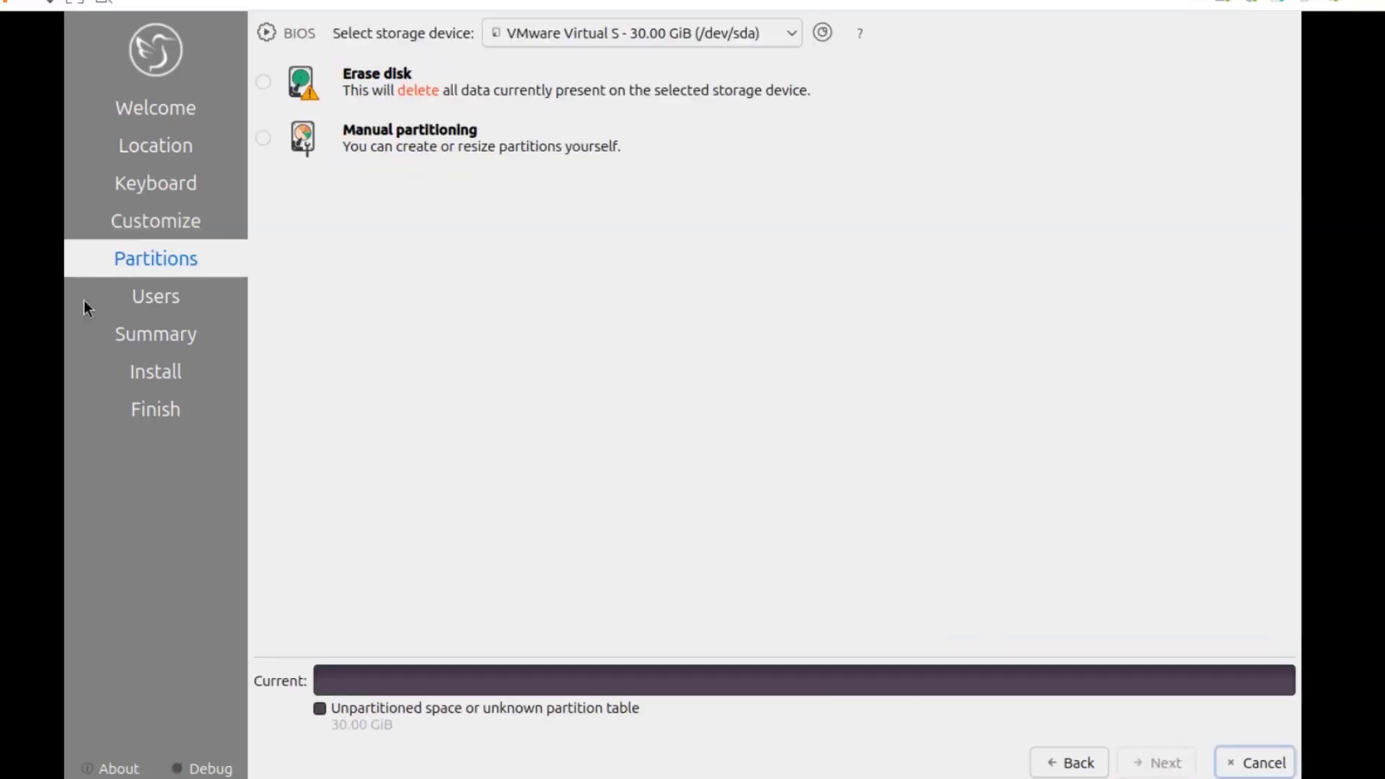
pyautogui.click(352, 87)
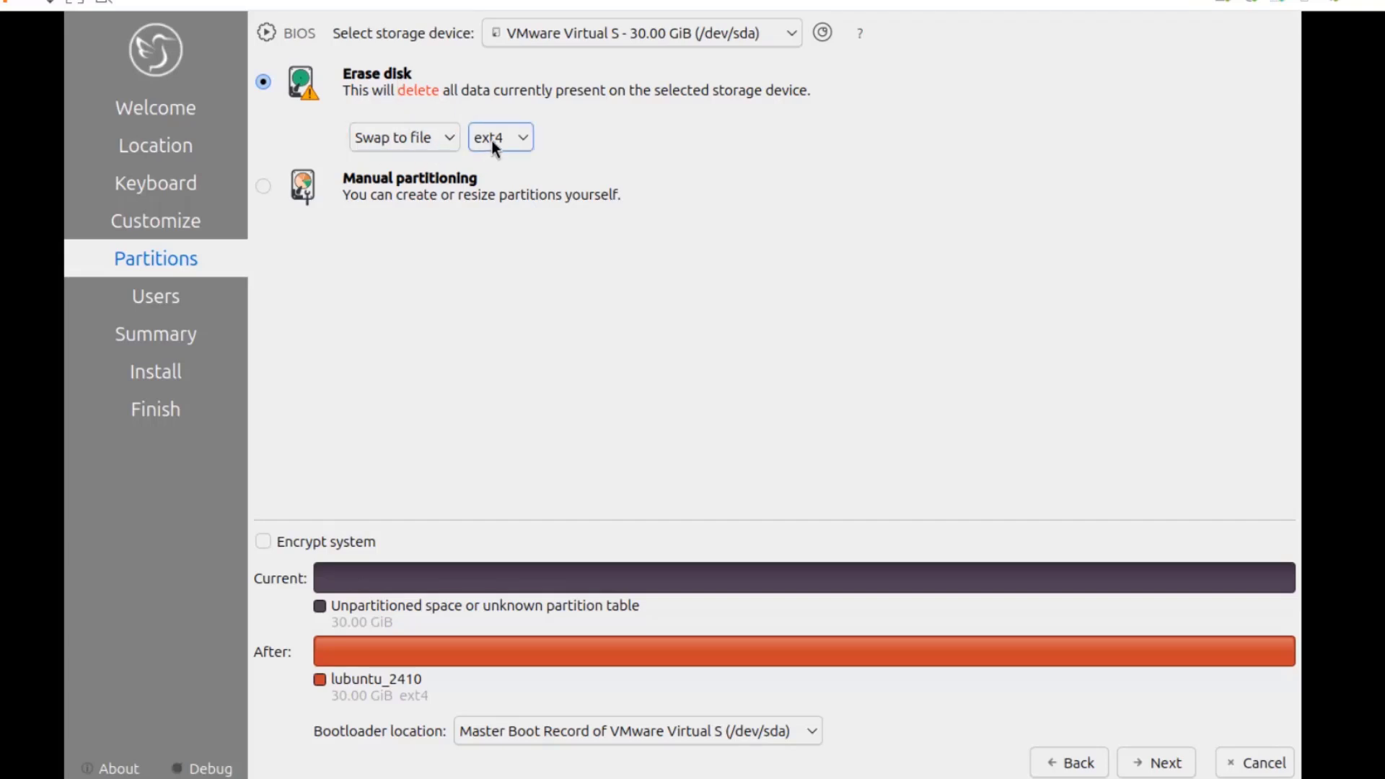
pyautogui.click(519, 141)
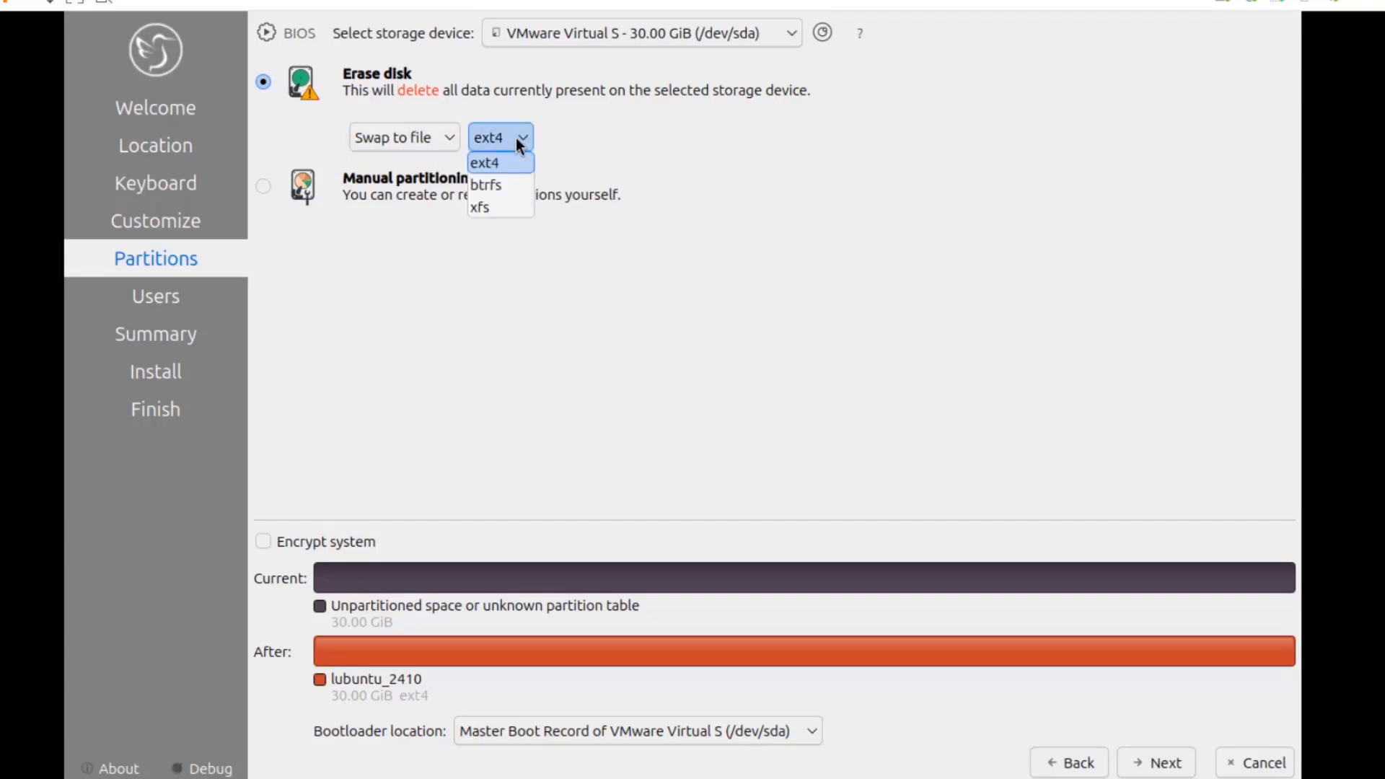
pyautogui.click(503, 189)
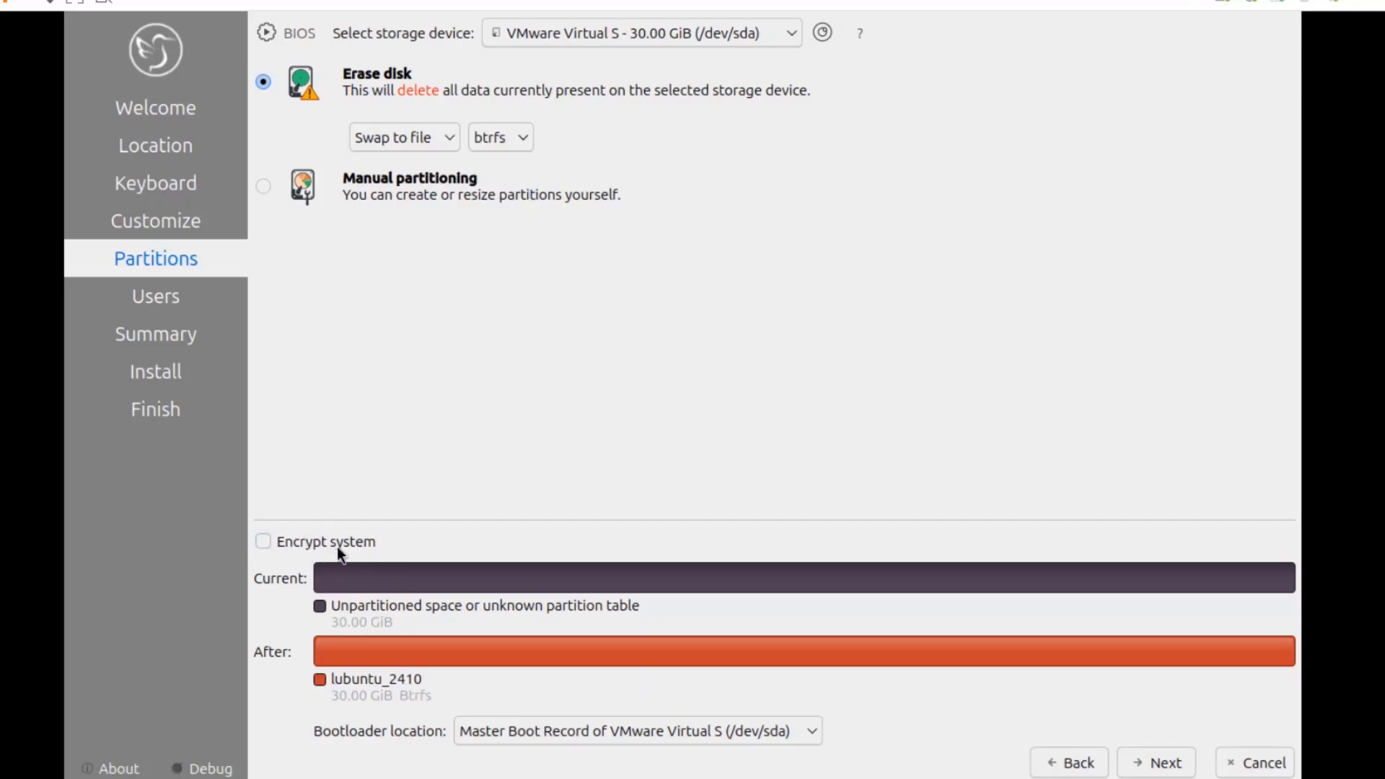
pyautogui.click(536, 729)
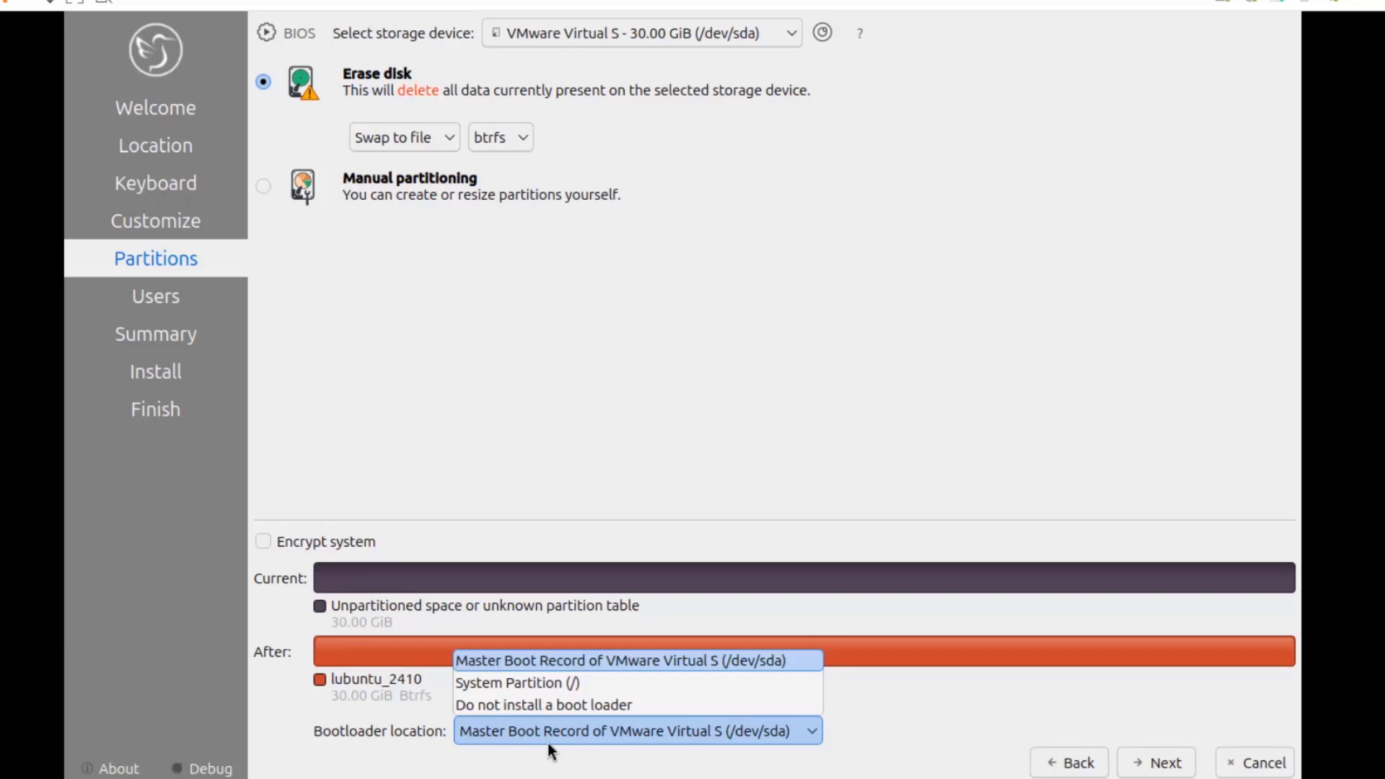
pyautogui.click(893, 715)
pyautogui.click(1157, 763)
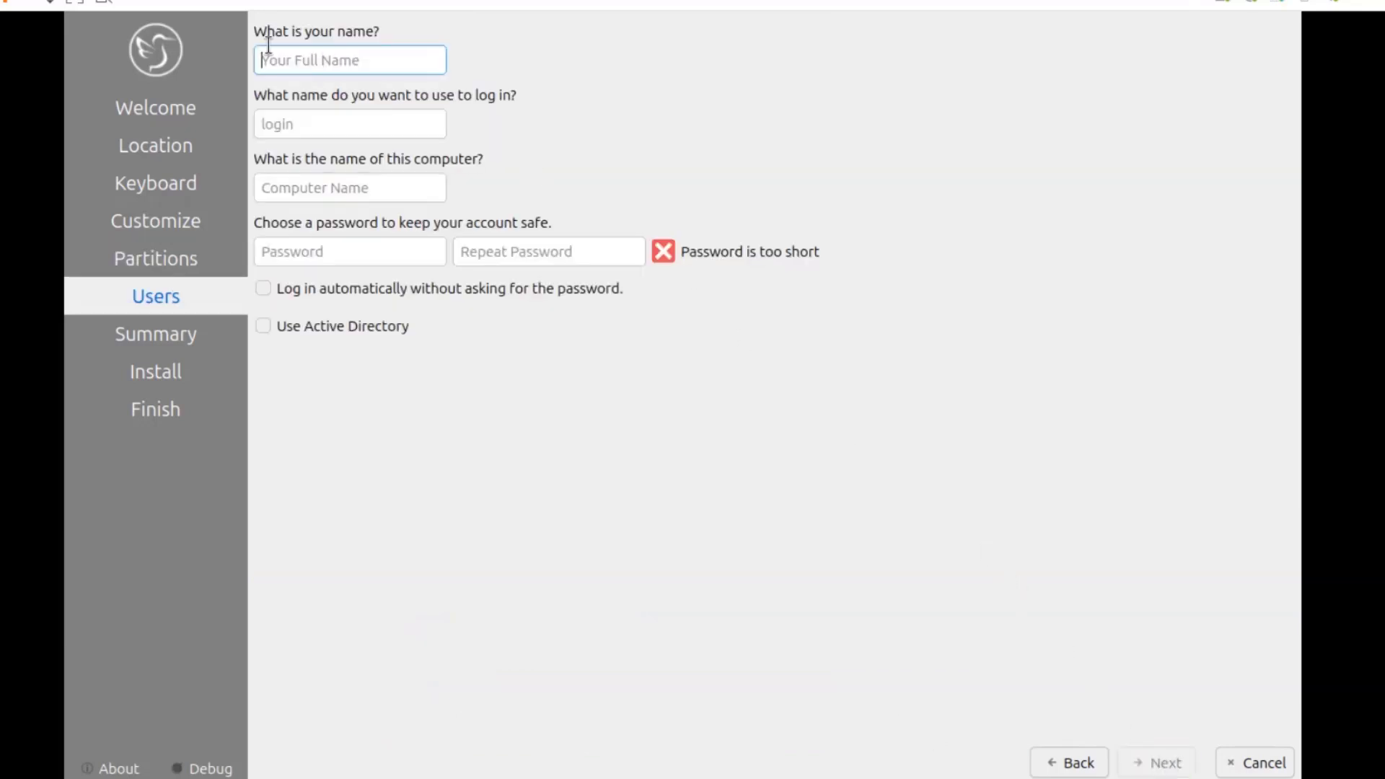
# Step: Enter the full name, computer name computer-1 and the account password twice, then continue
pyautogui.write('joh')
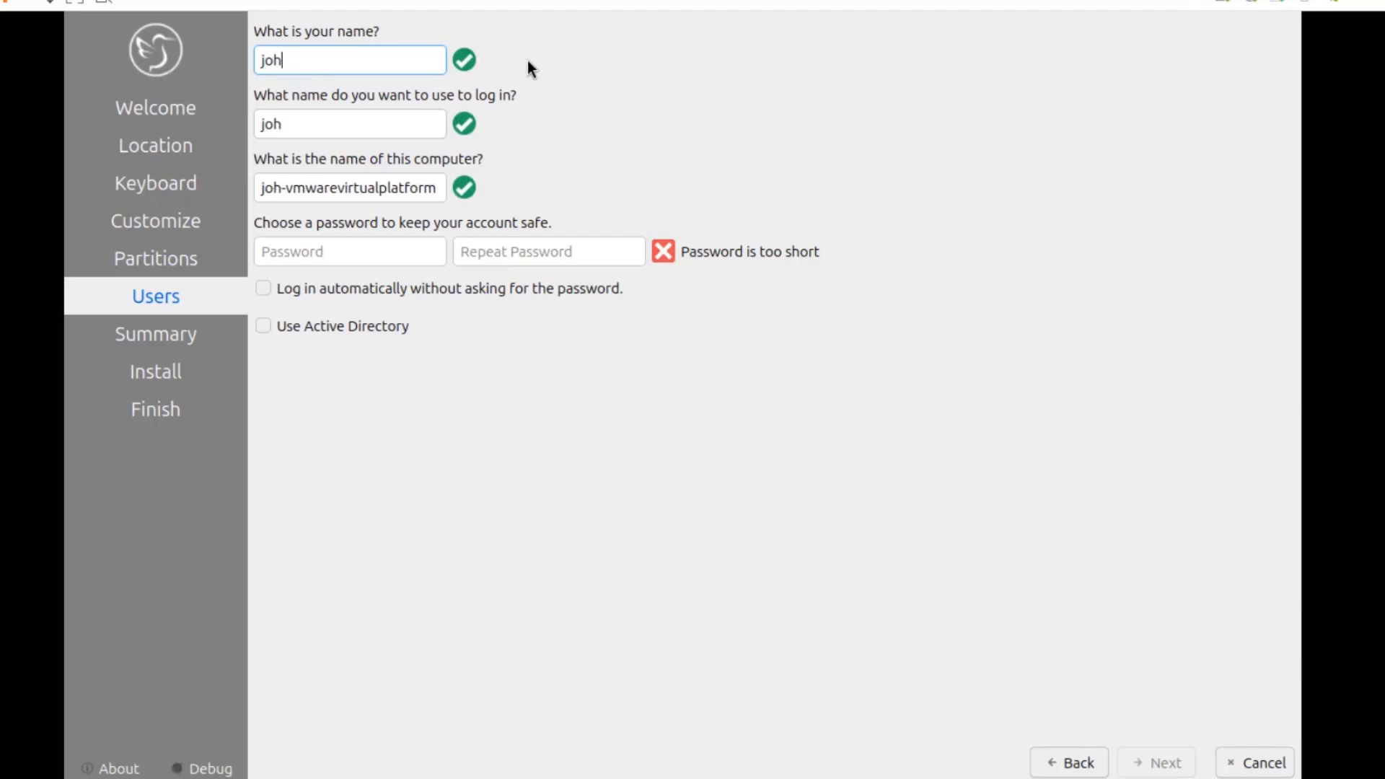
pyautogui.write('n')
pyautogui.press('Tab')
pyautogui.press('Tab')
pyautogui.write('computer-1')
pyautogui.click(431, 251)
pyautogui.write('••••')
pyautogui.click(525, 247)
pyautogui.write('••••')
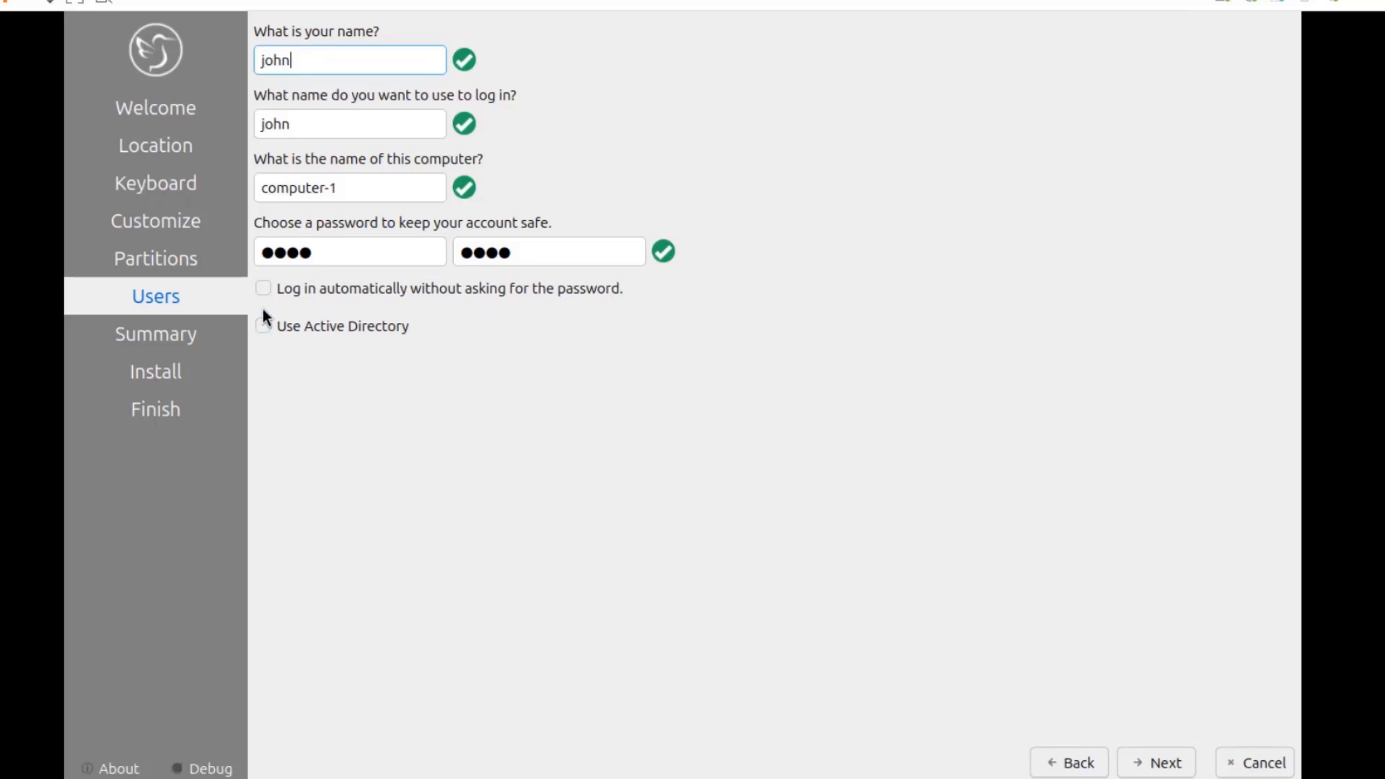
pyautogui.click(1147, 762)
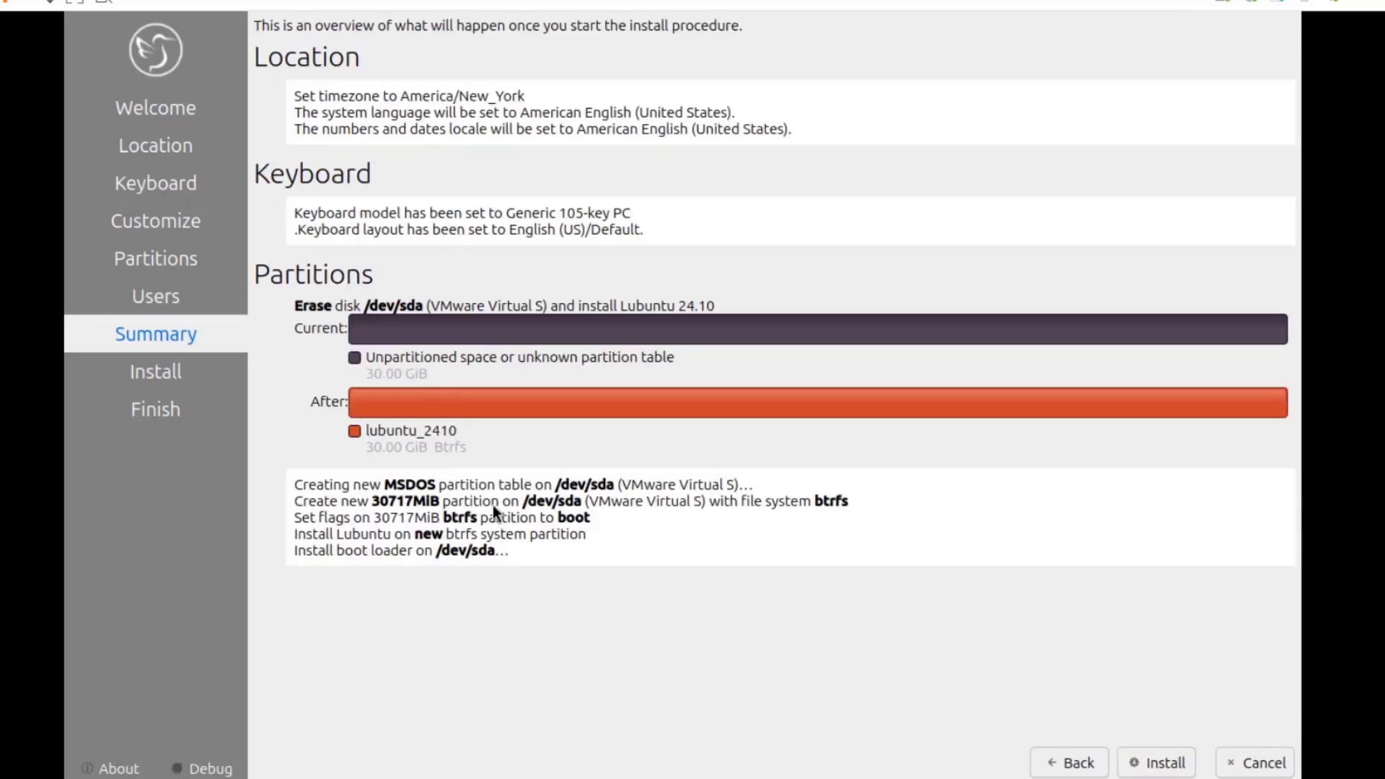
# Step: Install Lubuntu, confirm Install now, and restart once installation completes
pyautogui.click(1154, 762)
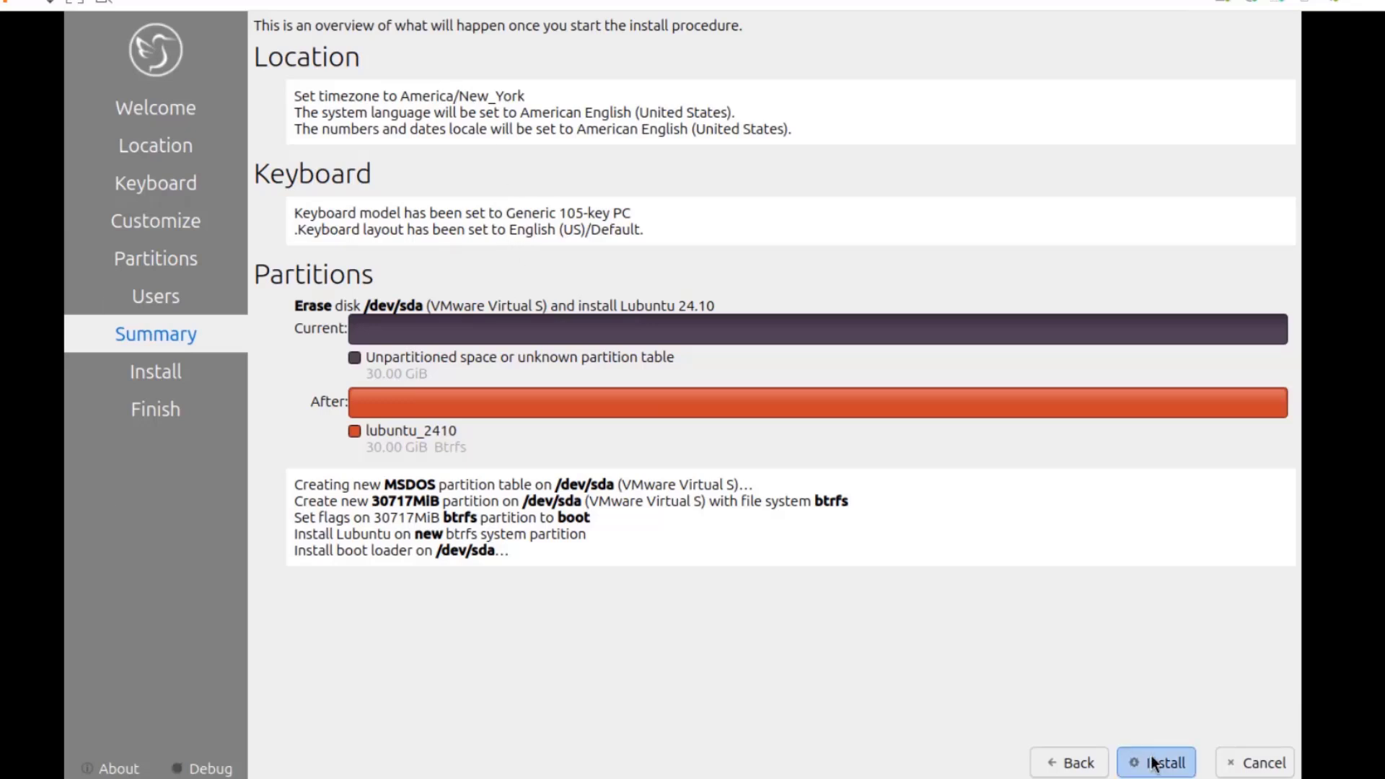
pyautogui.click(766, 398)
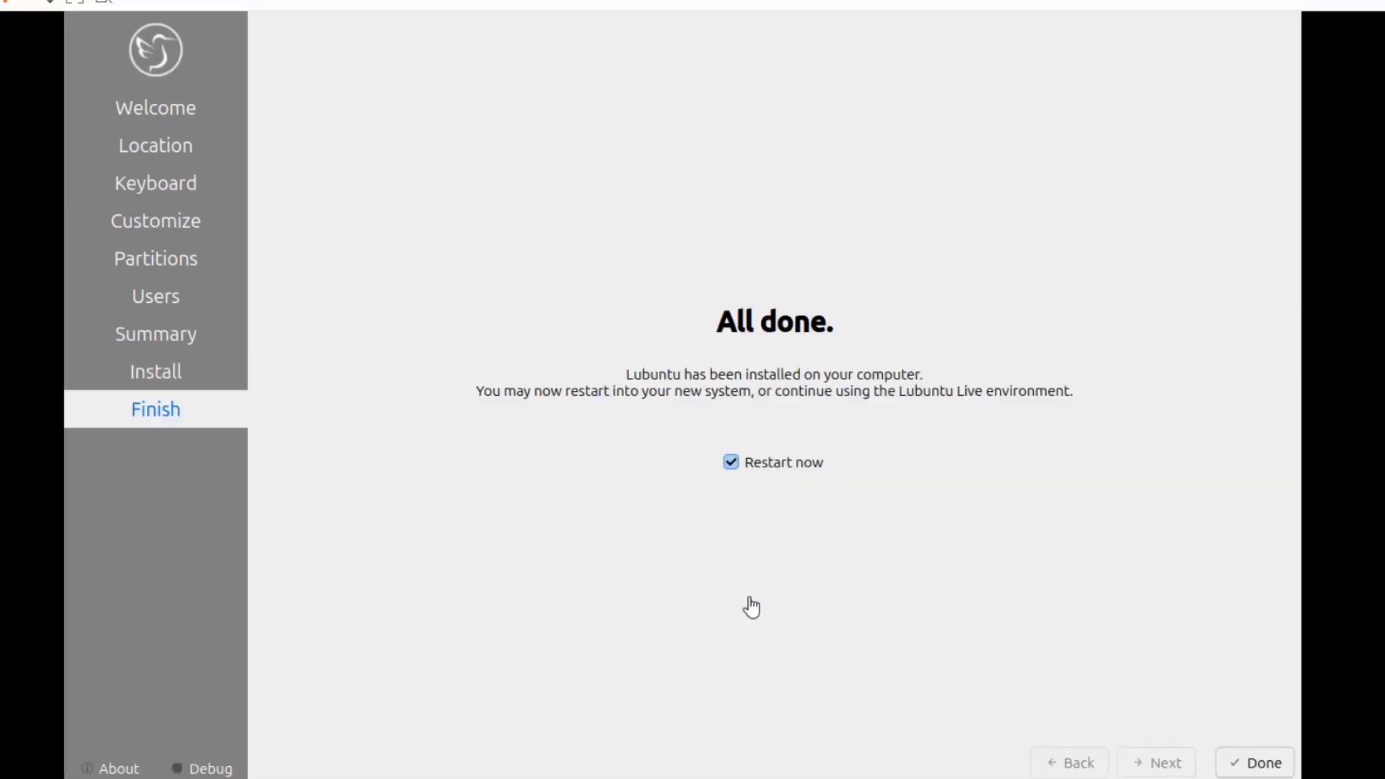
pyautogui.click(1262, 763)
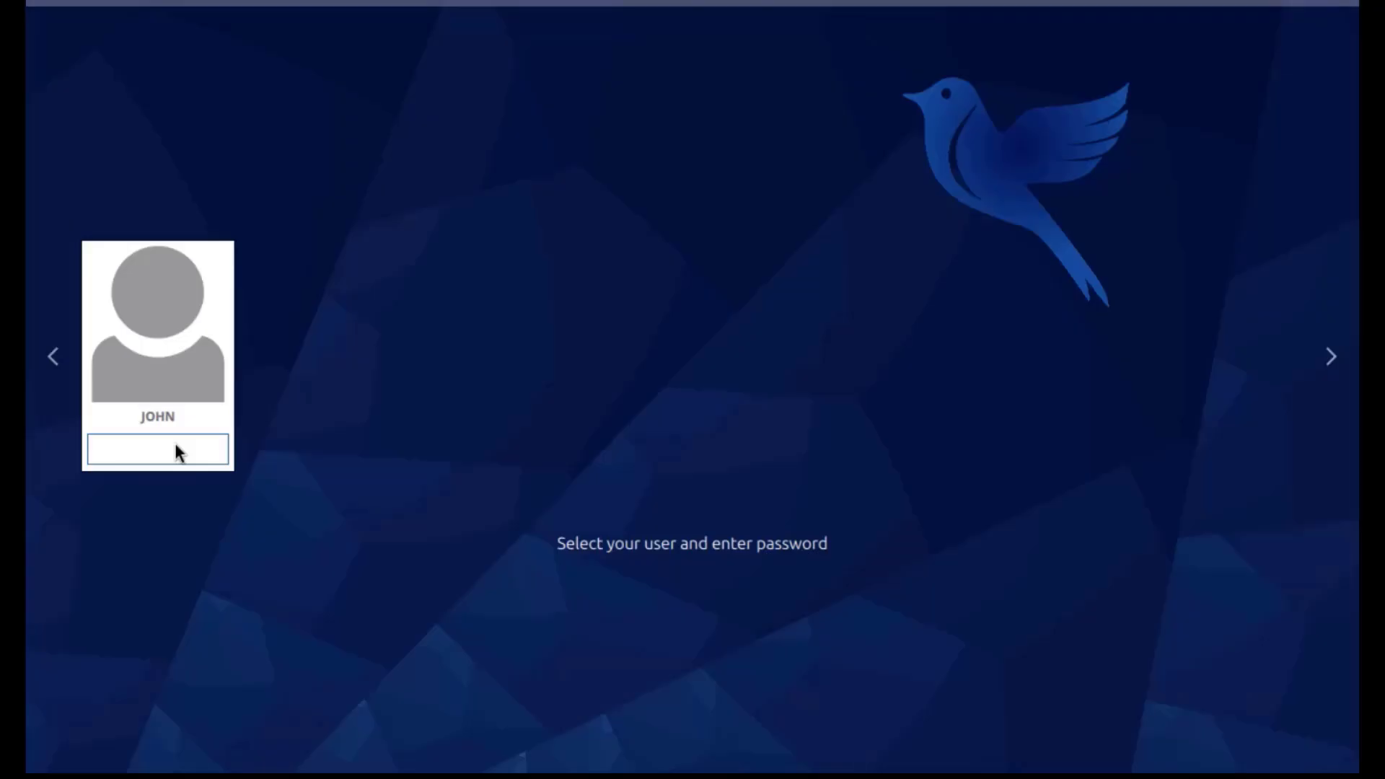
# Step: Log in with the account password and browse each application menu category, ending on Accessories
pyautogui.write('joh')
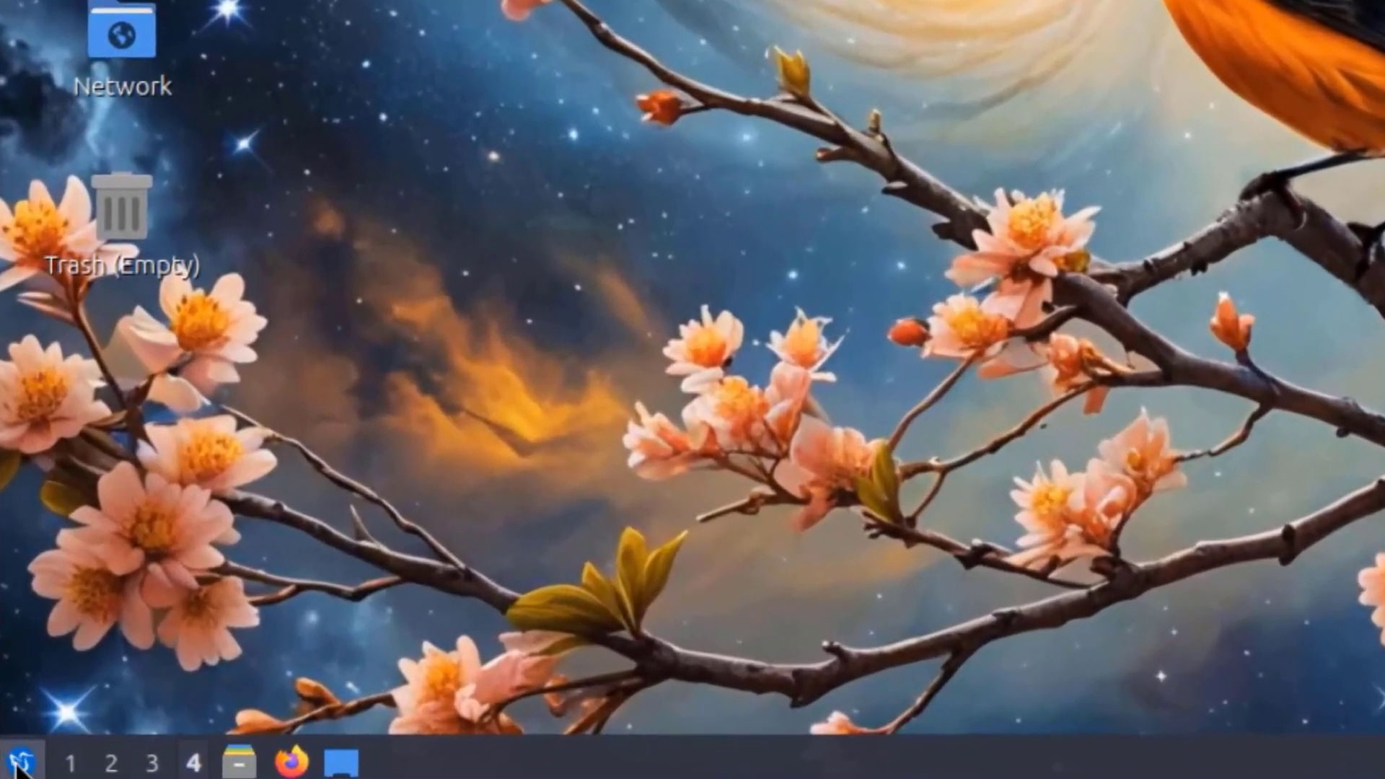
pyautogui.click(18, 765)
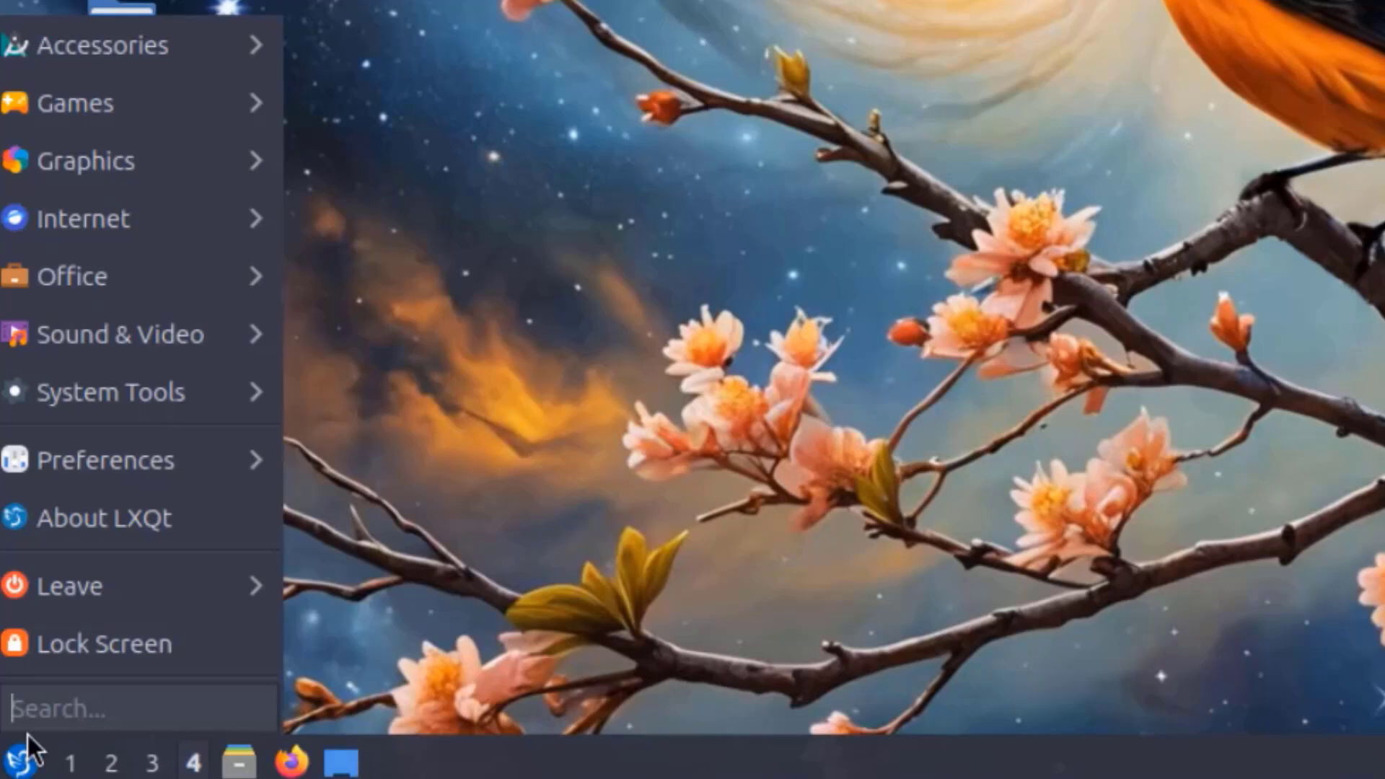
pyautogui.moveTo(179, 55)
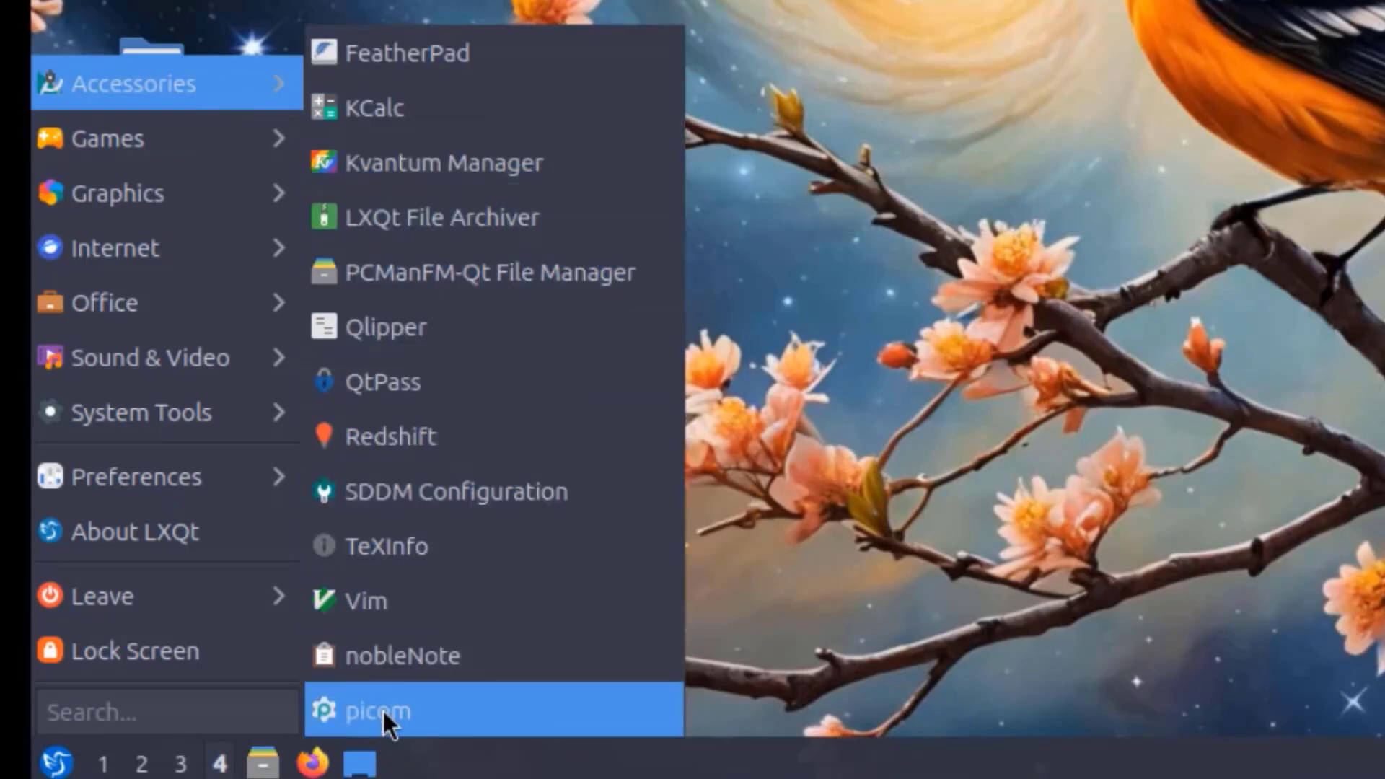
pyautogui.moveTo(285, 139)
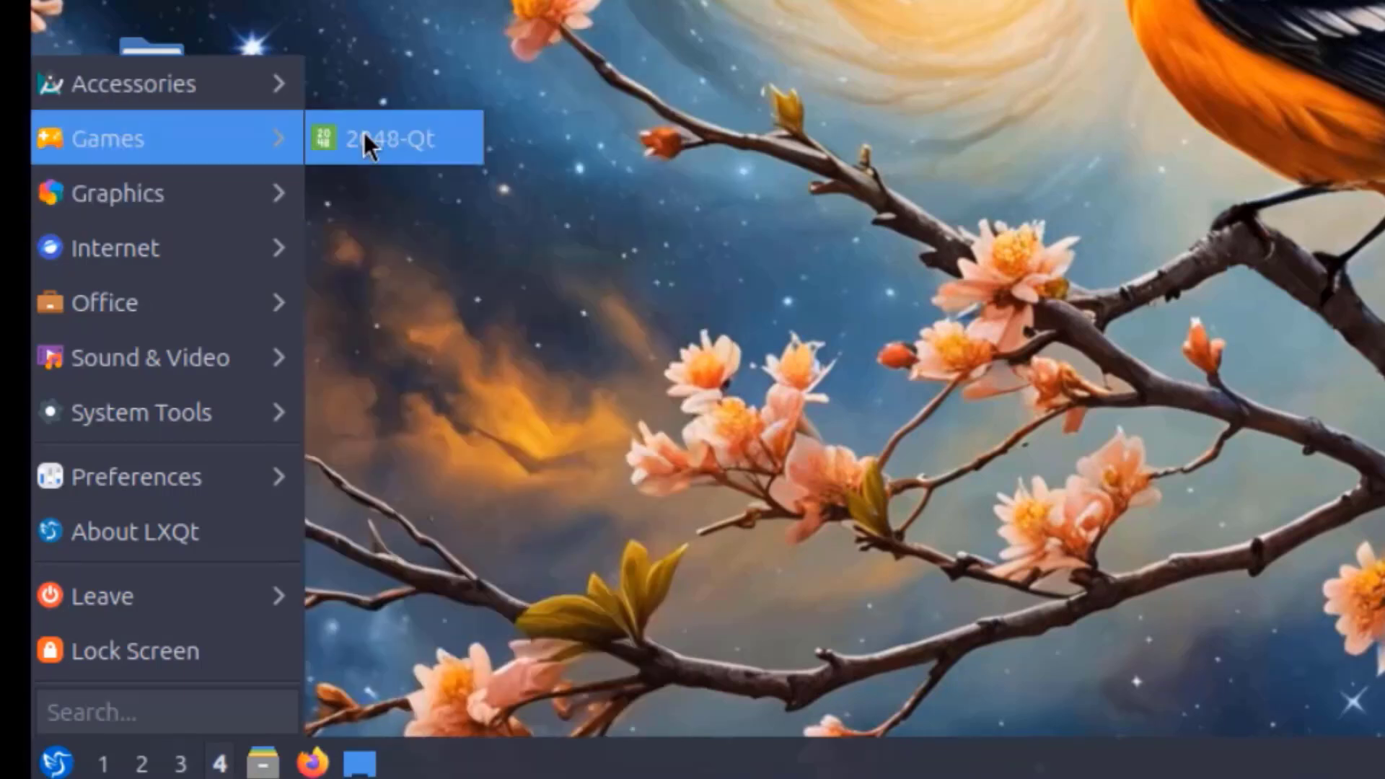
pyautogui.moveTo(225, 200)
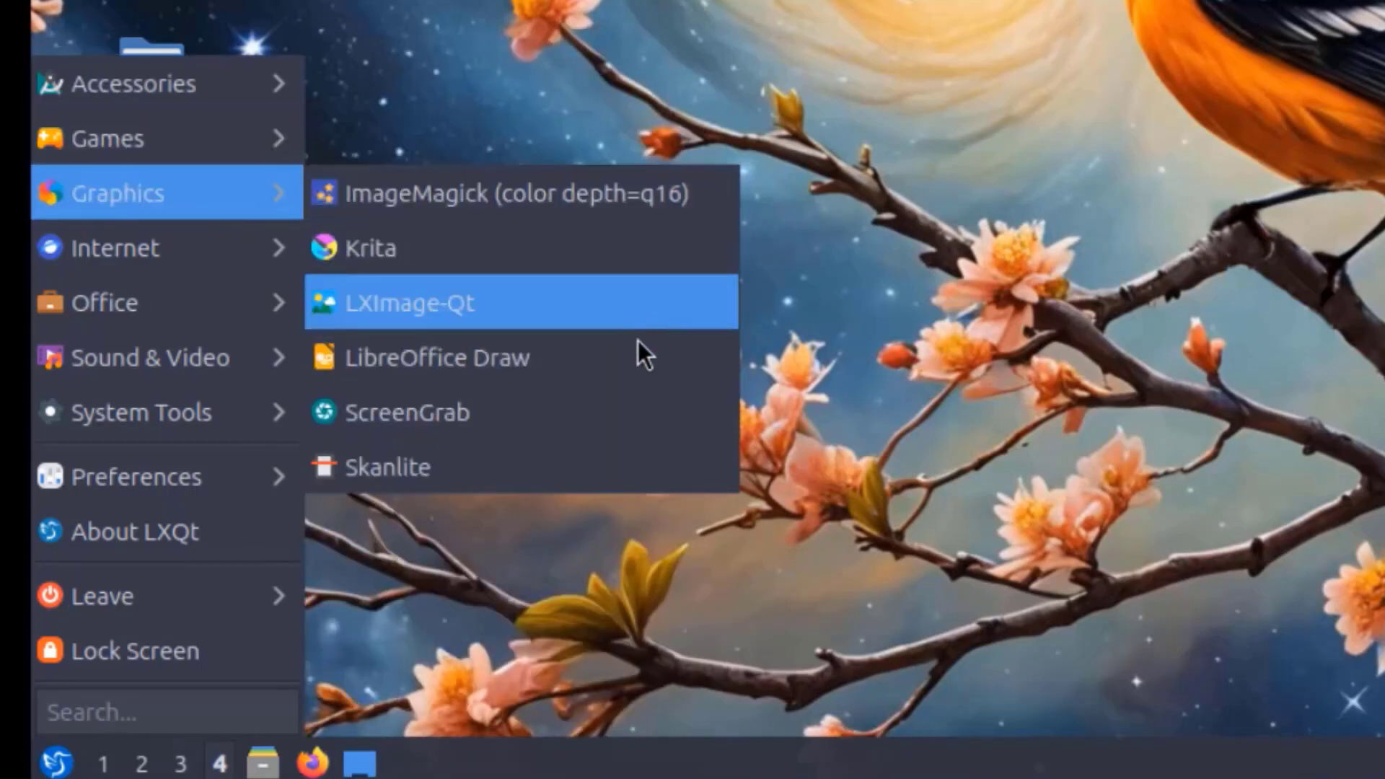
pyautogui.moveTo(281, 254)
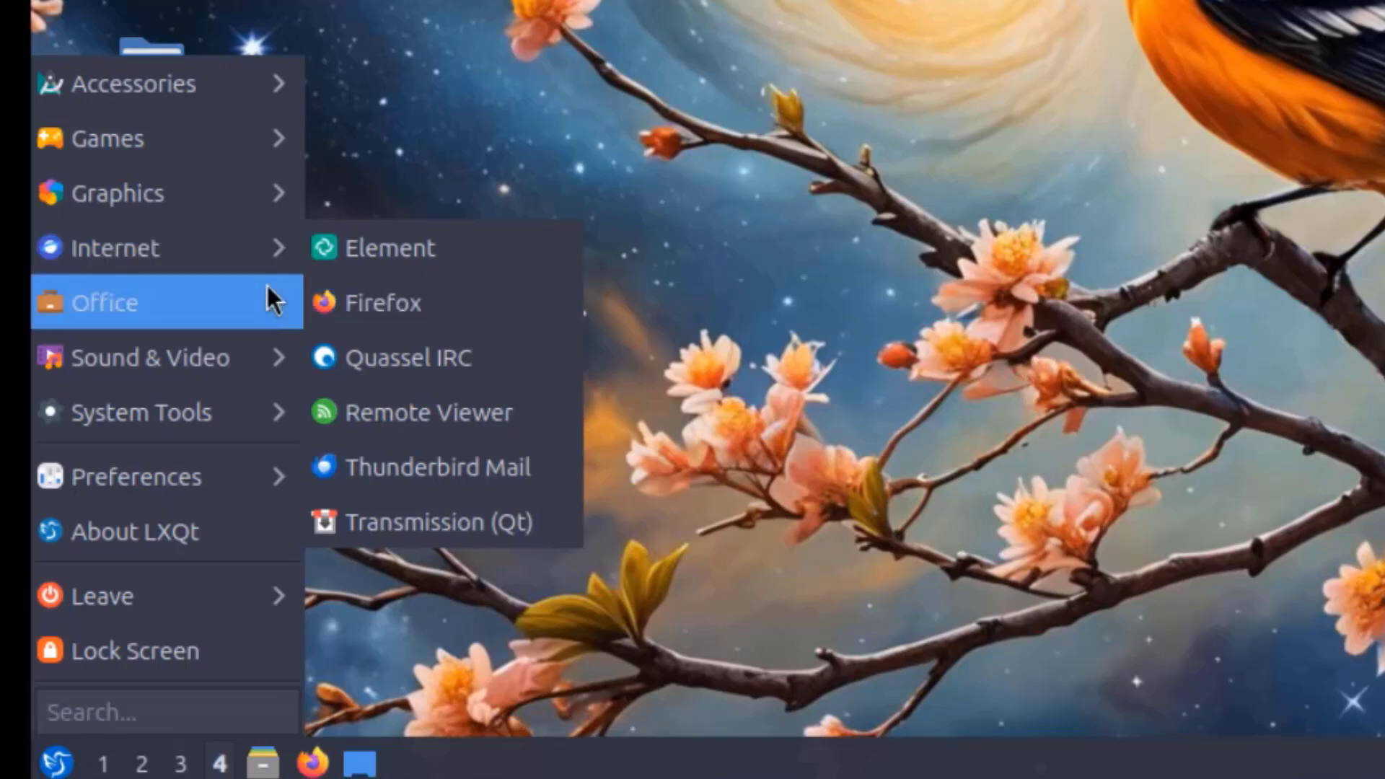
pyautogui.moveTo(268, 292)
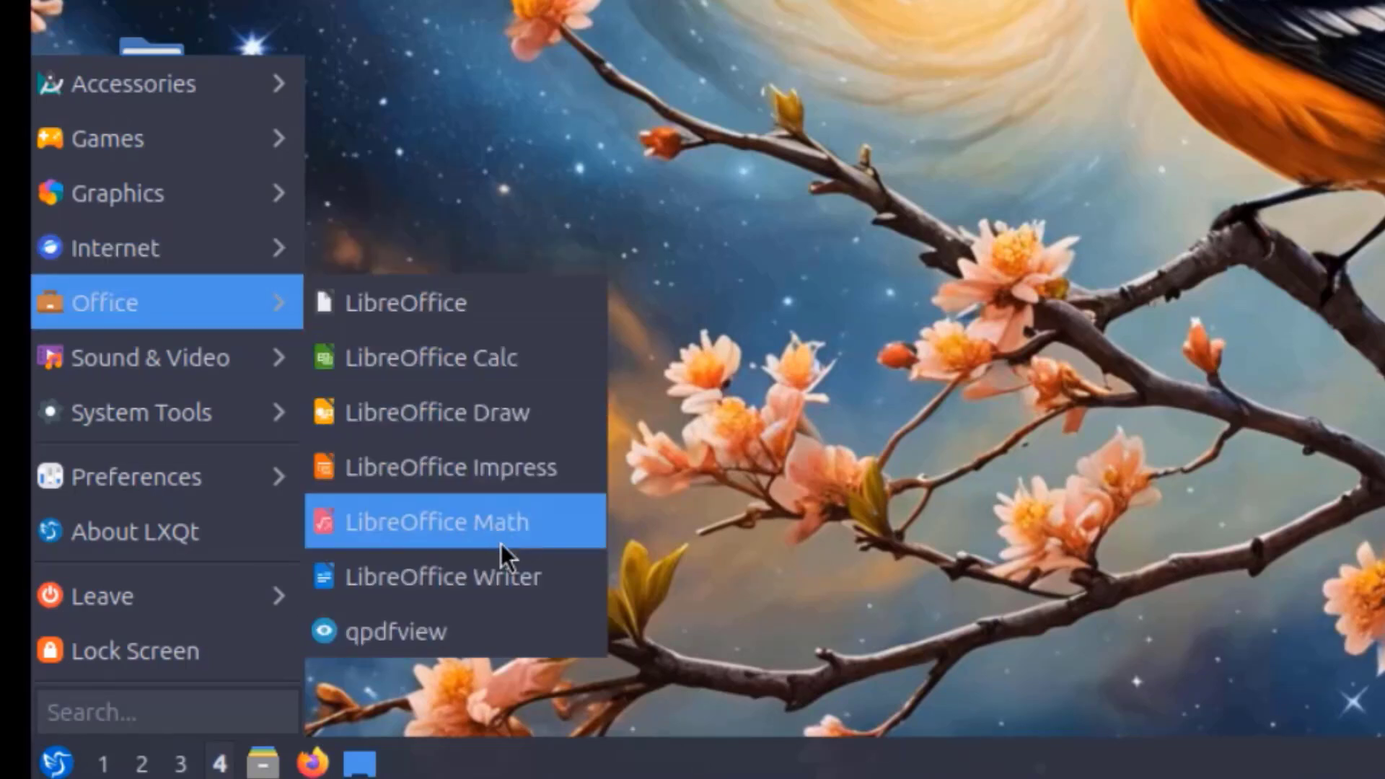
pyautogui.moveTo(248, 354)
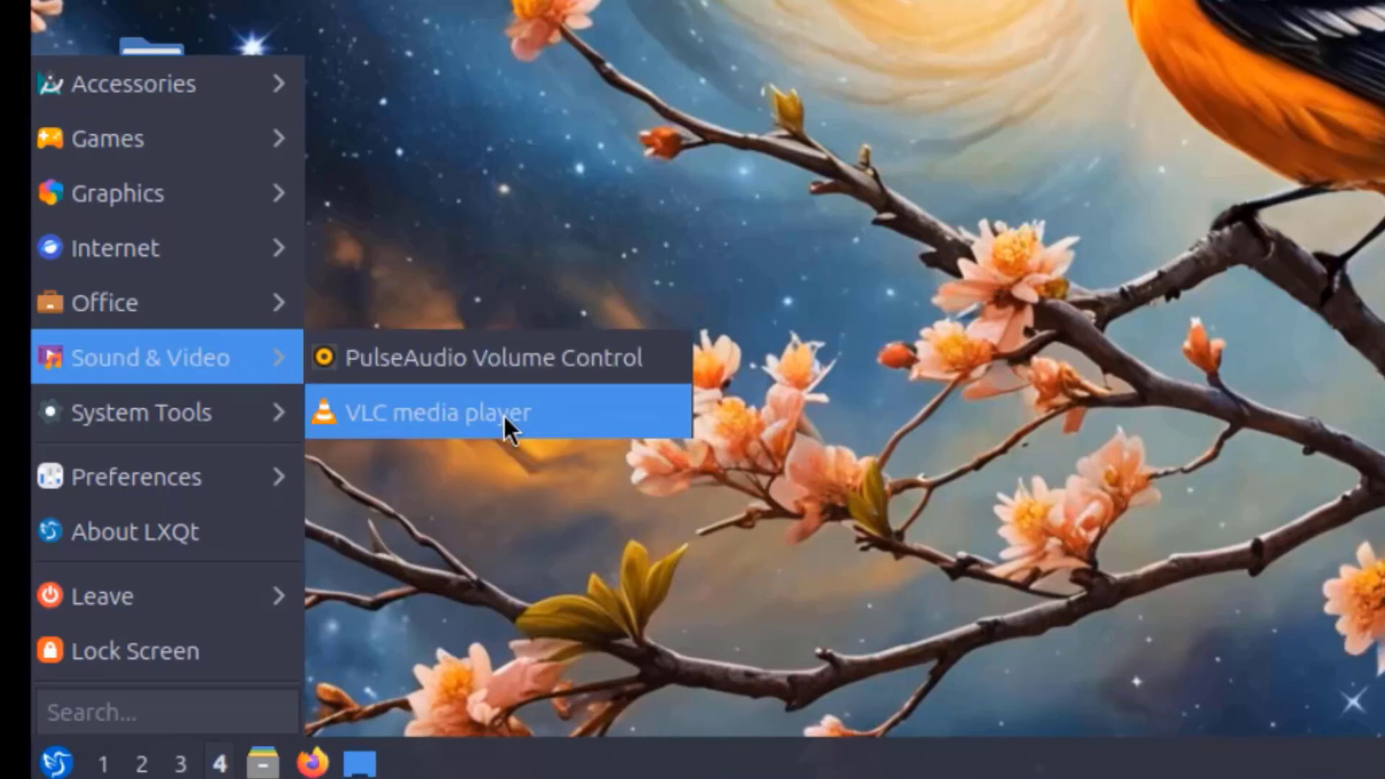
pyautogui.moveTo(331, 402)
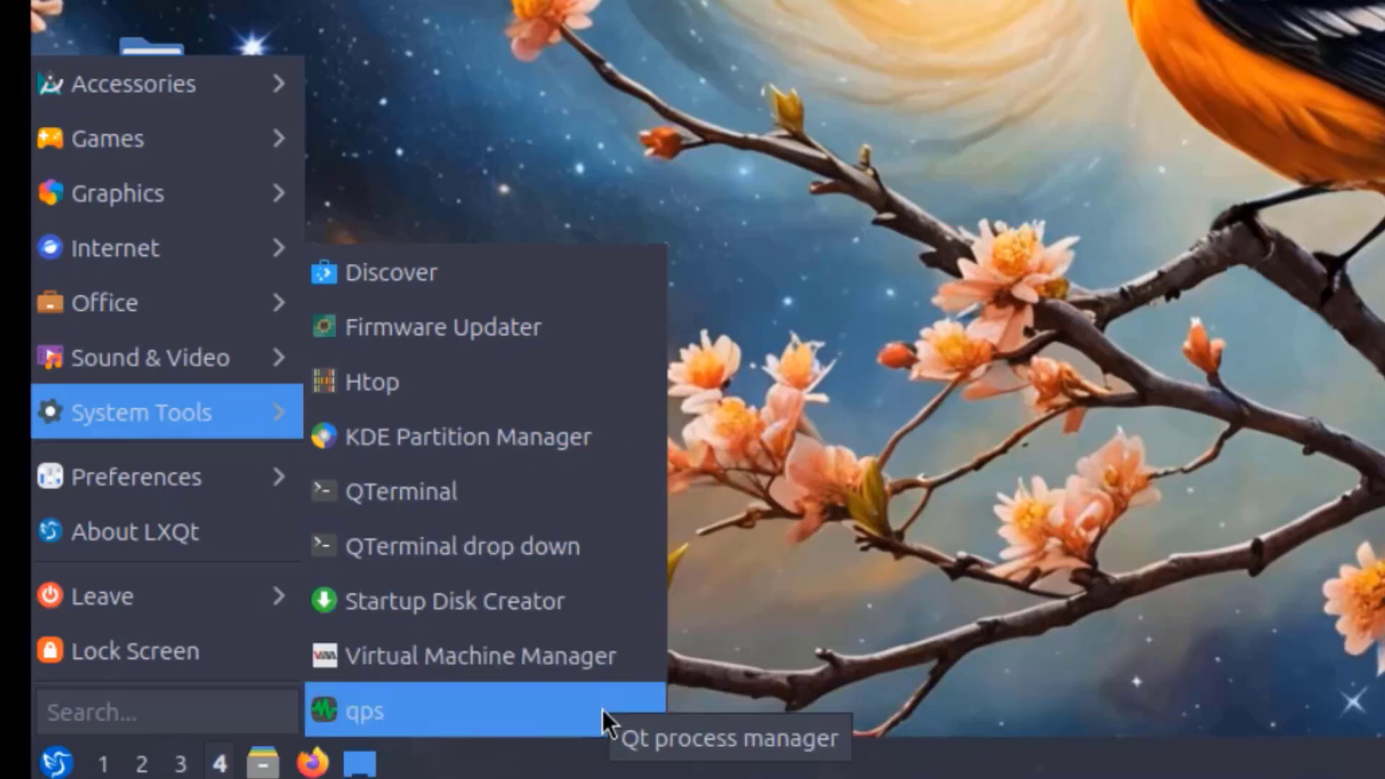
pyautogui.moveTo(206, 491)
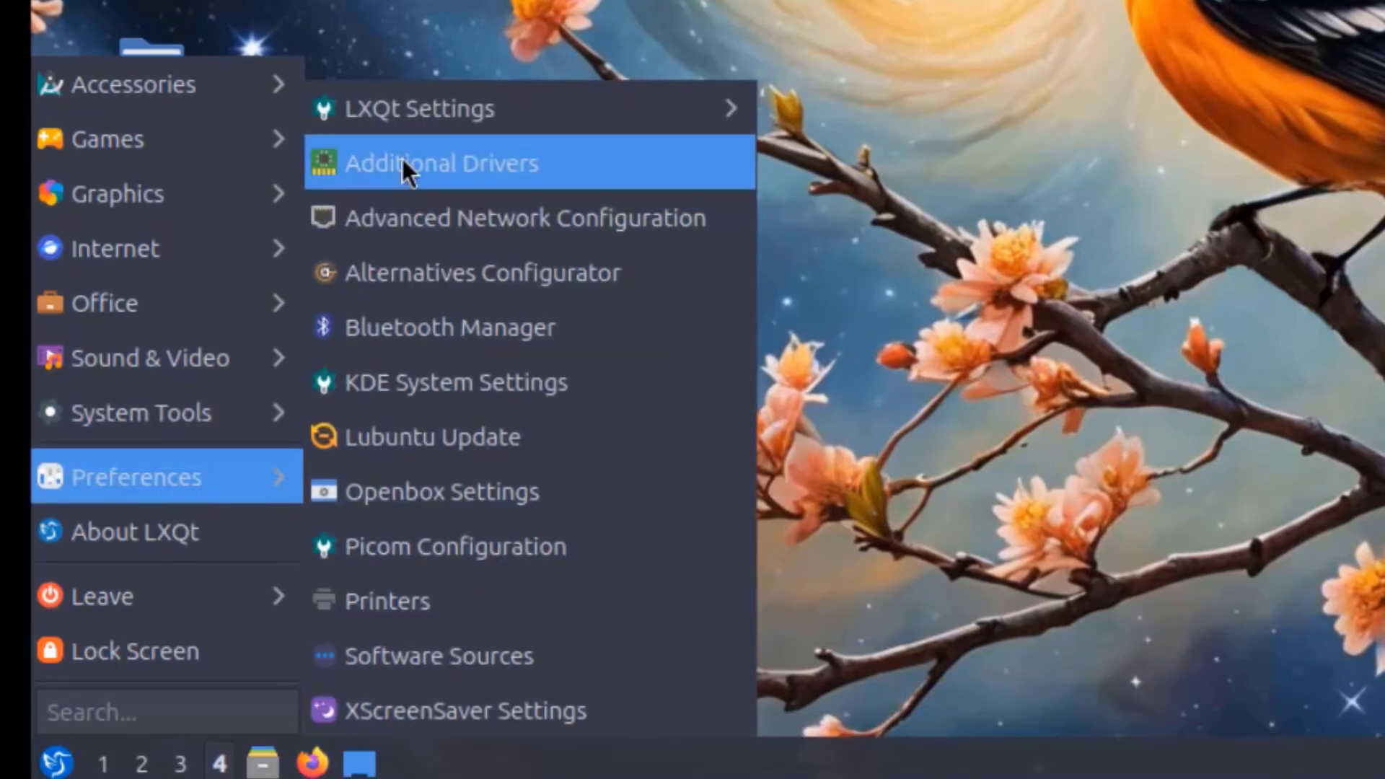
pyautogui.moveTo(389, 116)
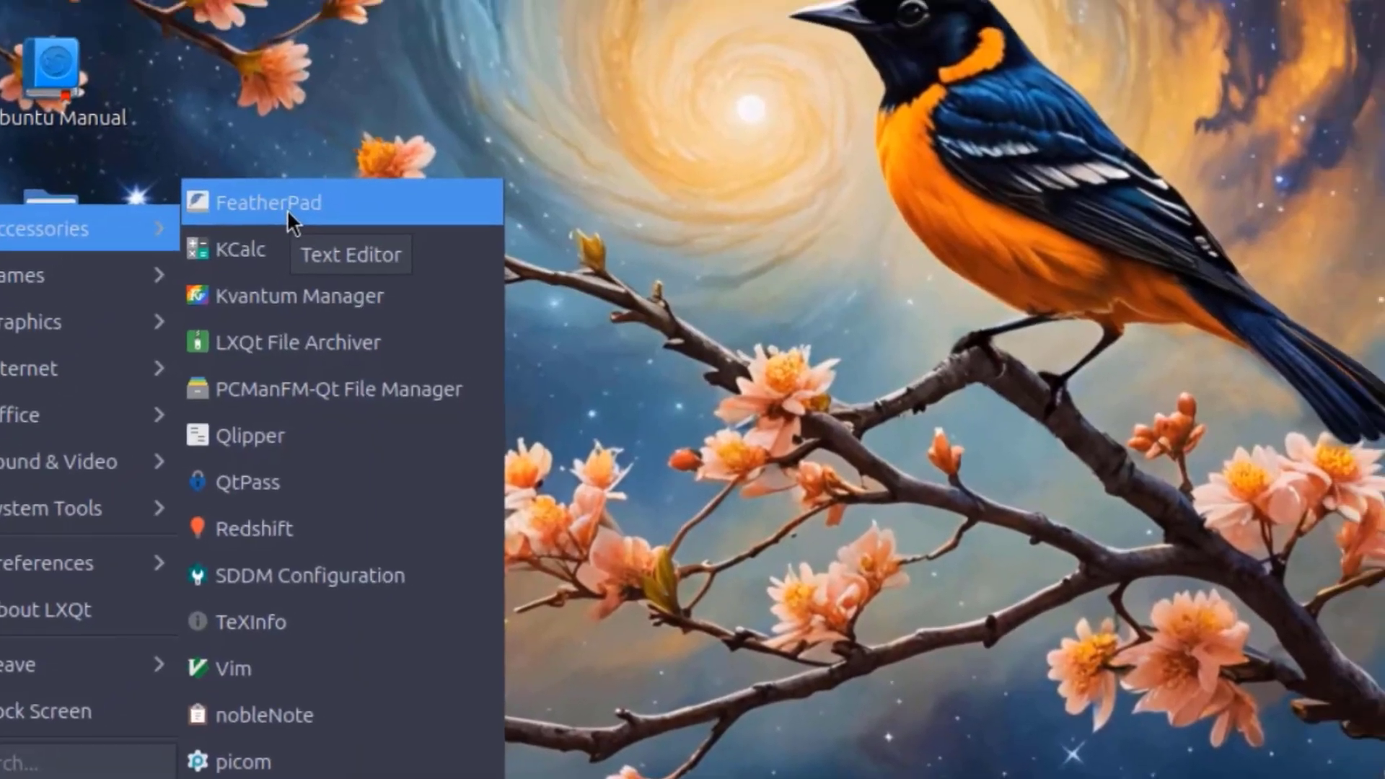
# Step: Launch FeatherPad with an Untitled document, look through its File and Edit menus, and open Preferences
pyautogui.click(340, 166)
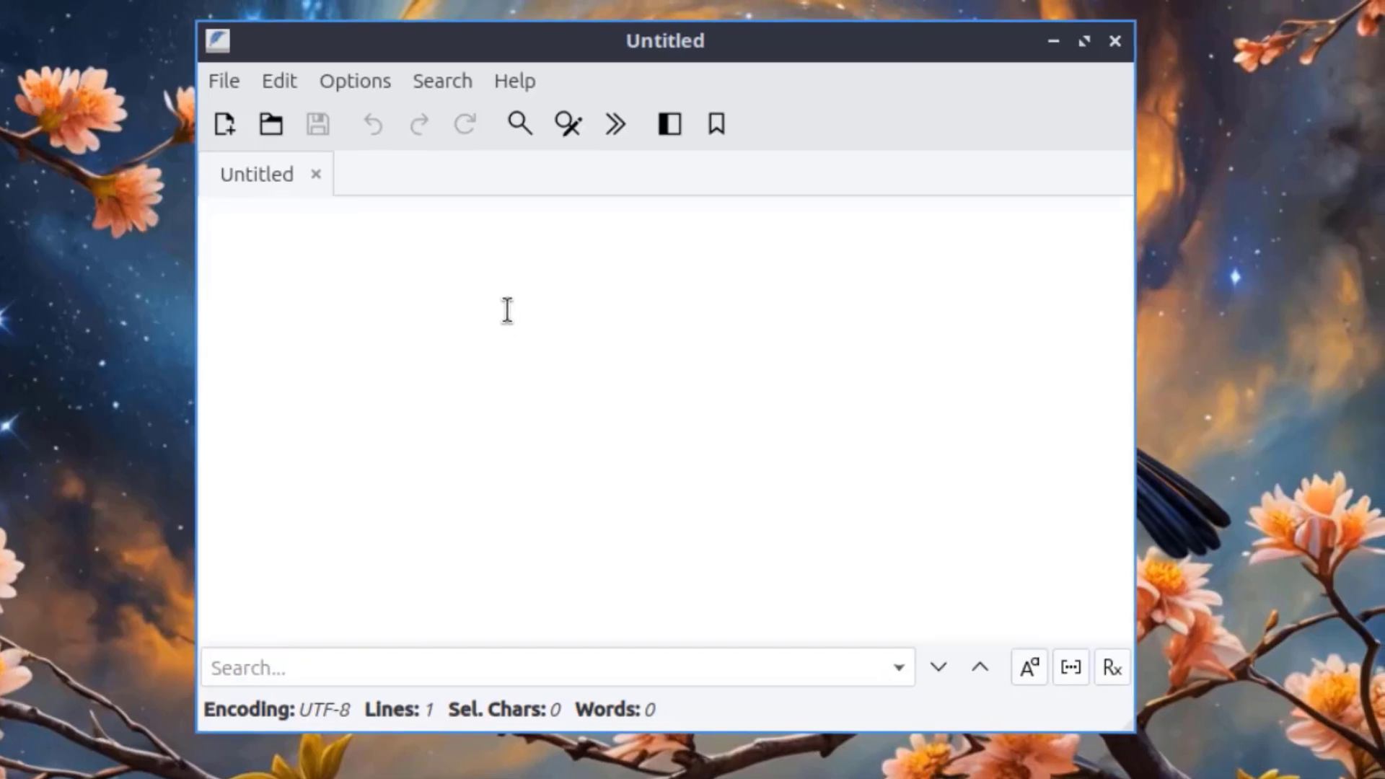
pyautogui.click(215, 84)
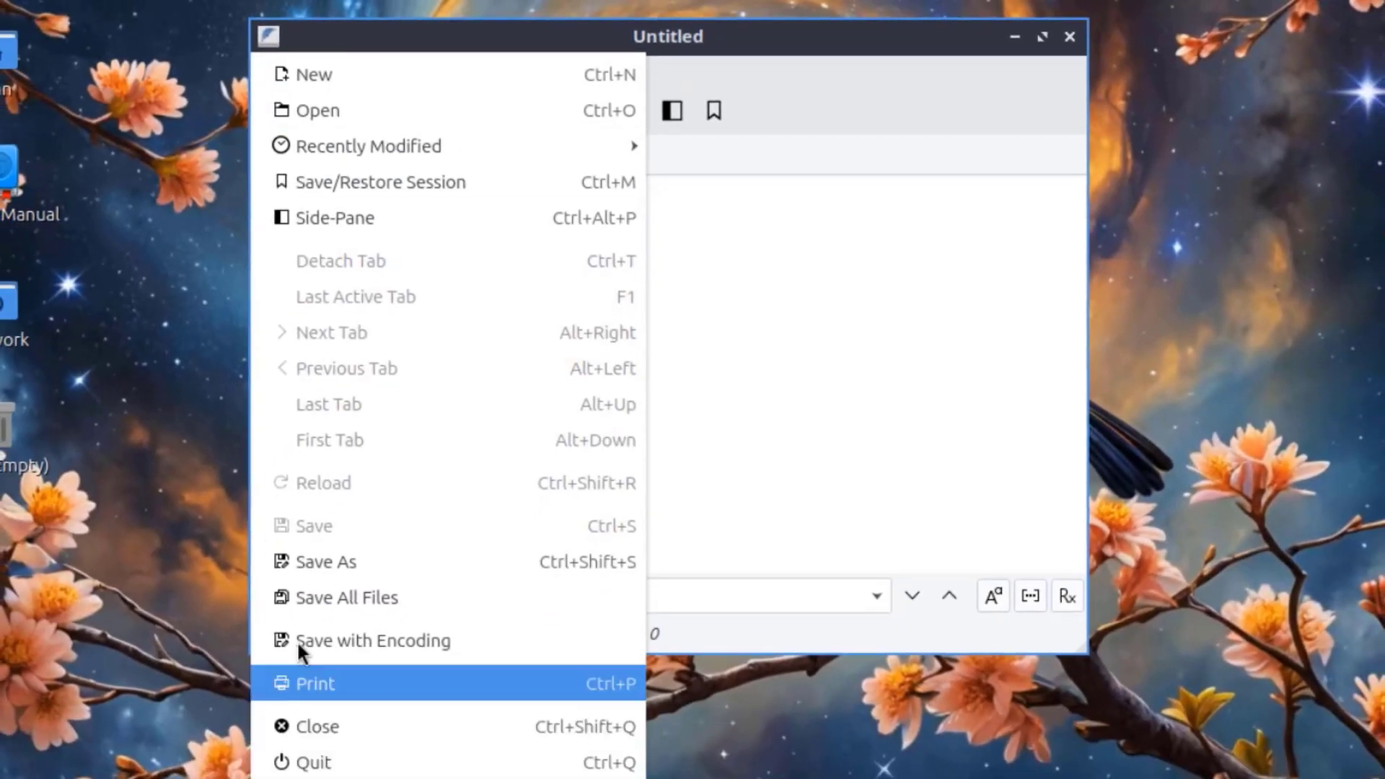
pyautogui.click(376, 33)
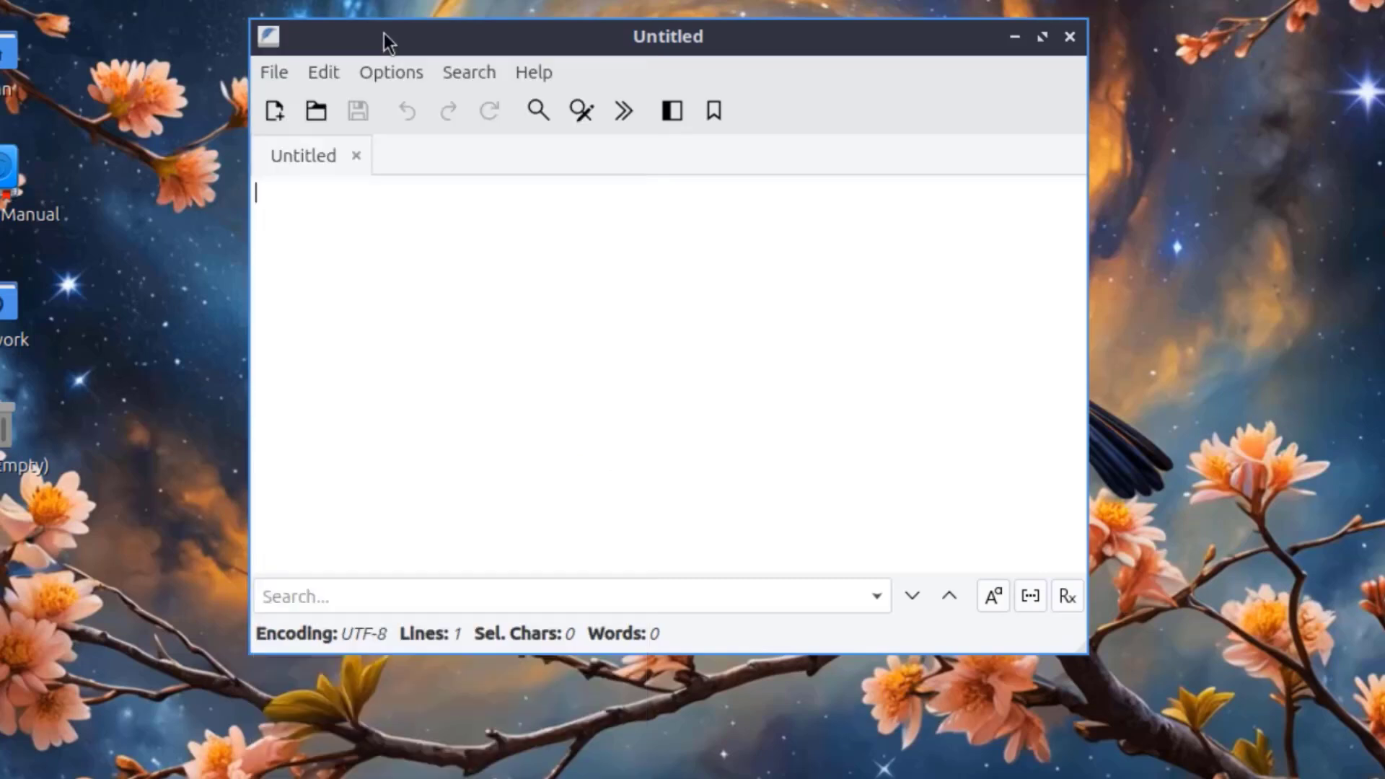
pyautogui.click(314, 72)
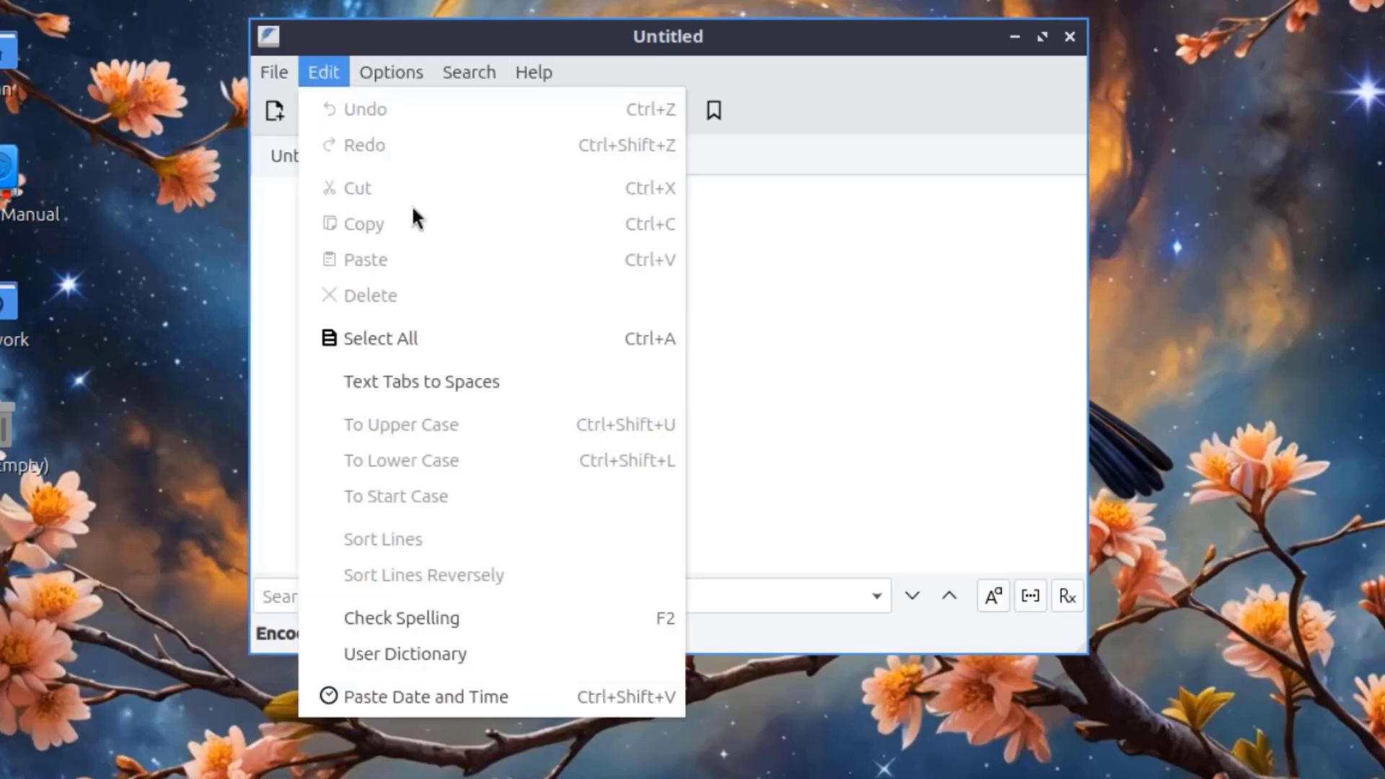
pyautogui.moveTo(396, 68)
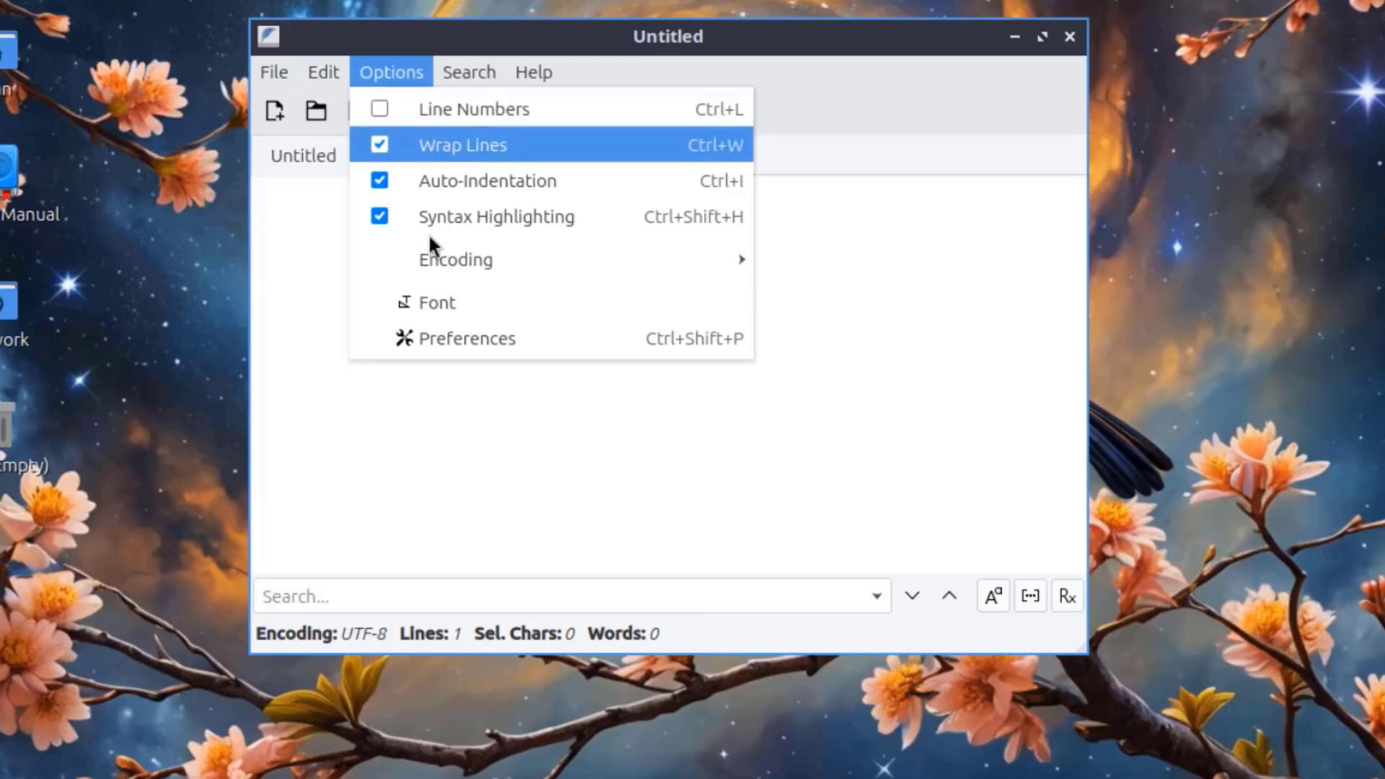
pyautogui.click(449, 340)
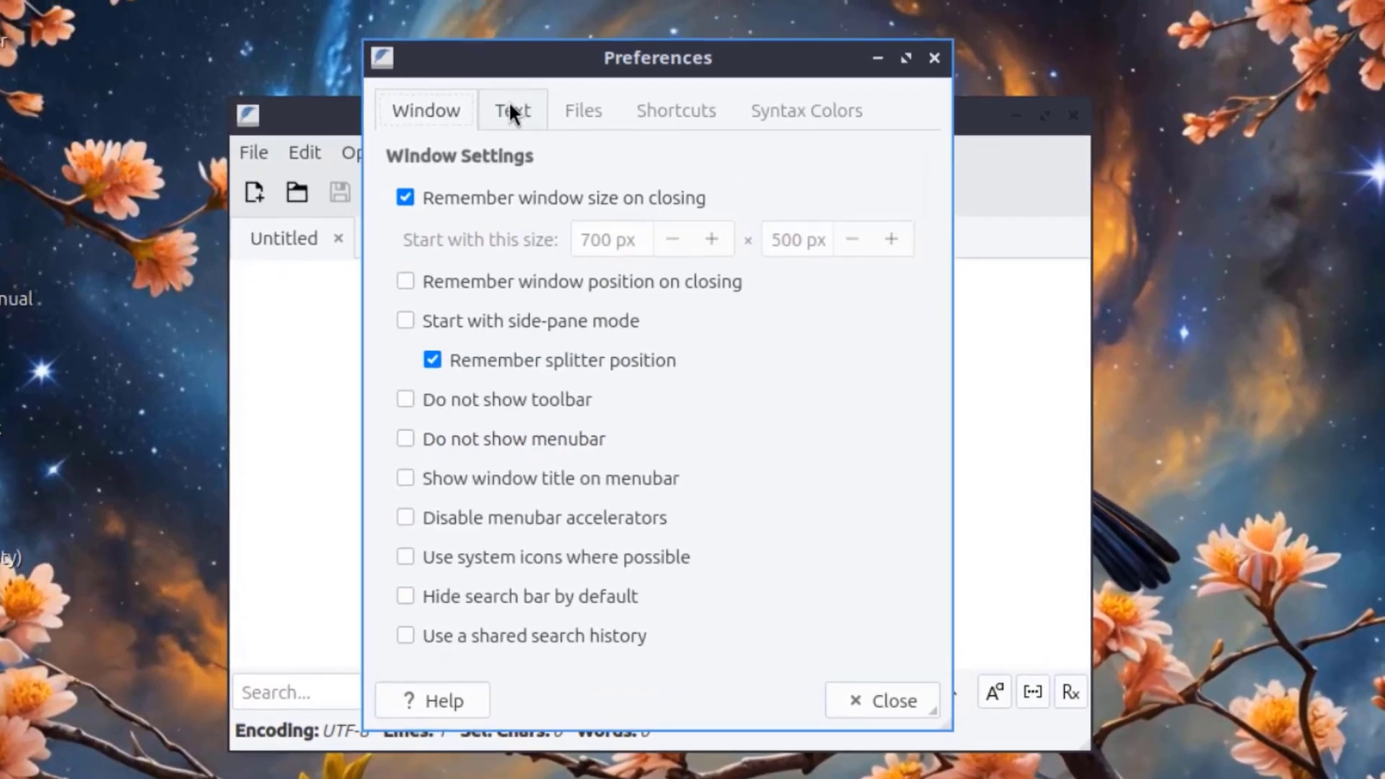
# Step: Review the Text, Files, Shortcuts and Syntax Colors preference tabs, then close Preferences
pyautogui.click(518, 72)
pyautogui.click(584, 112)
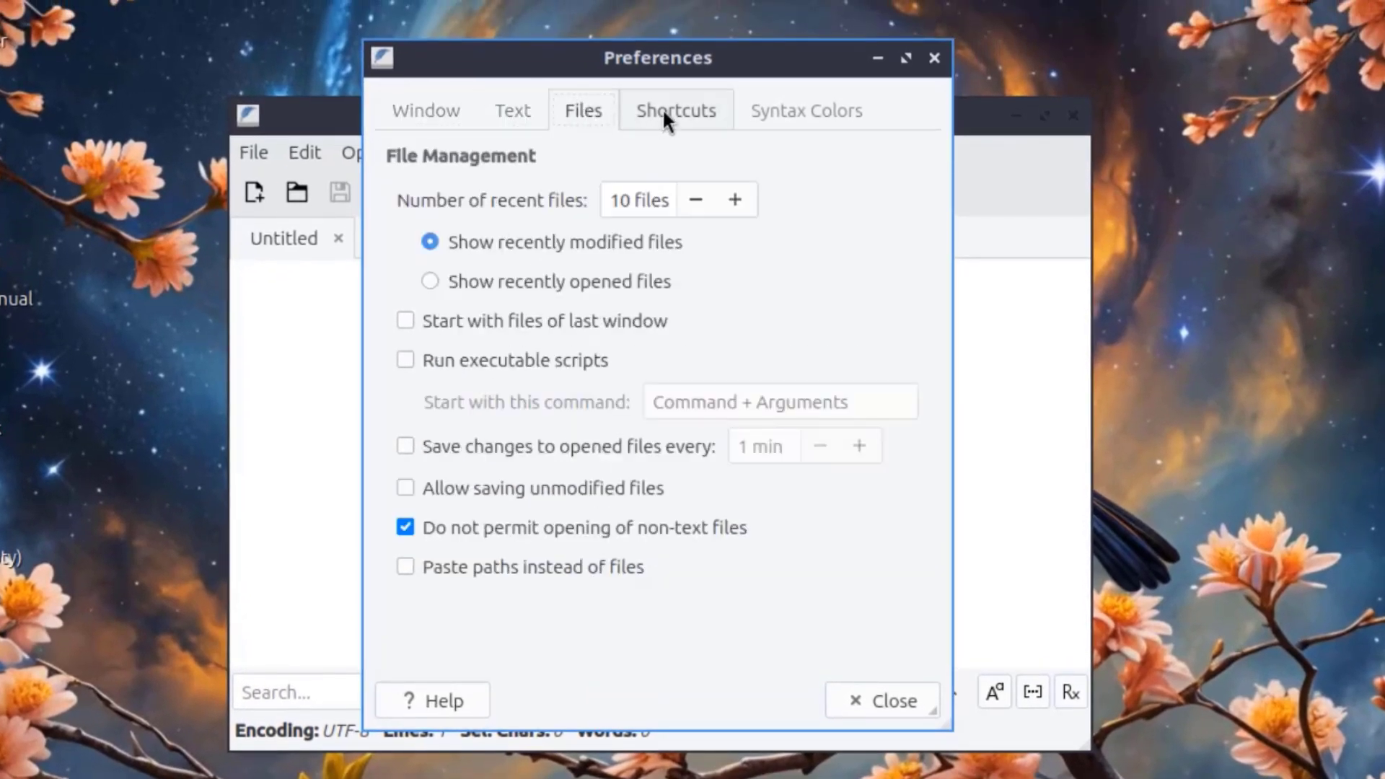
pyautogui.click(667, 109)
pyautogui.click(801, 112)
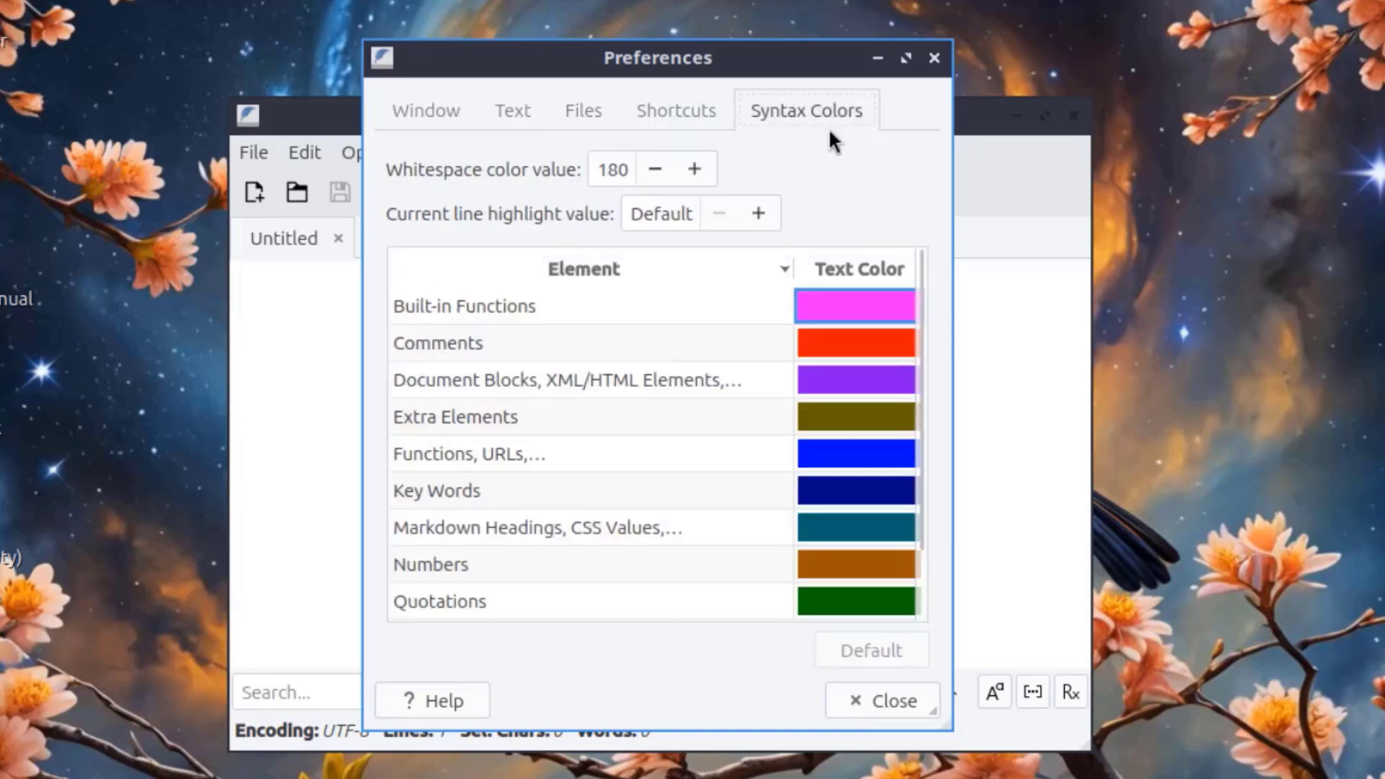
pyautogui.click(891, 696)
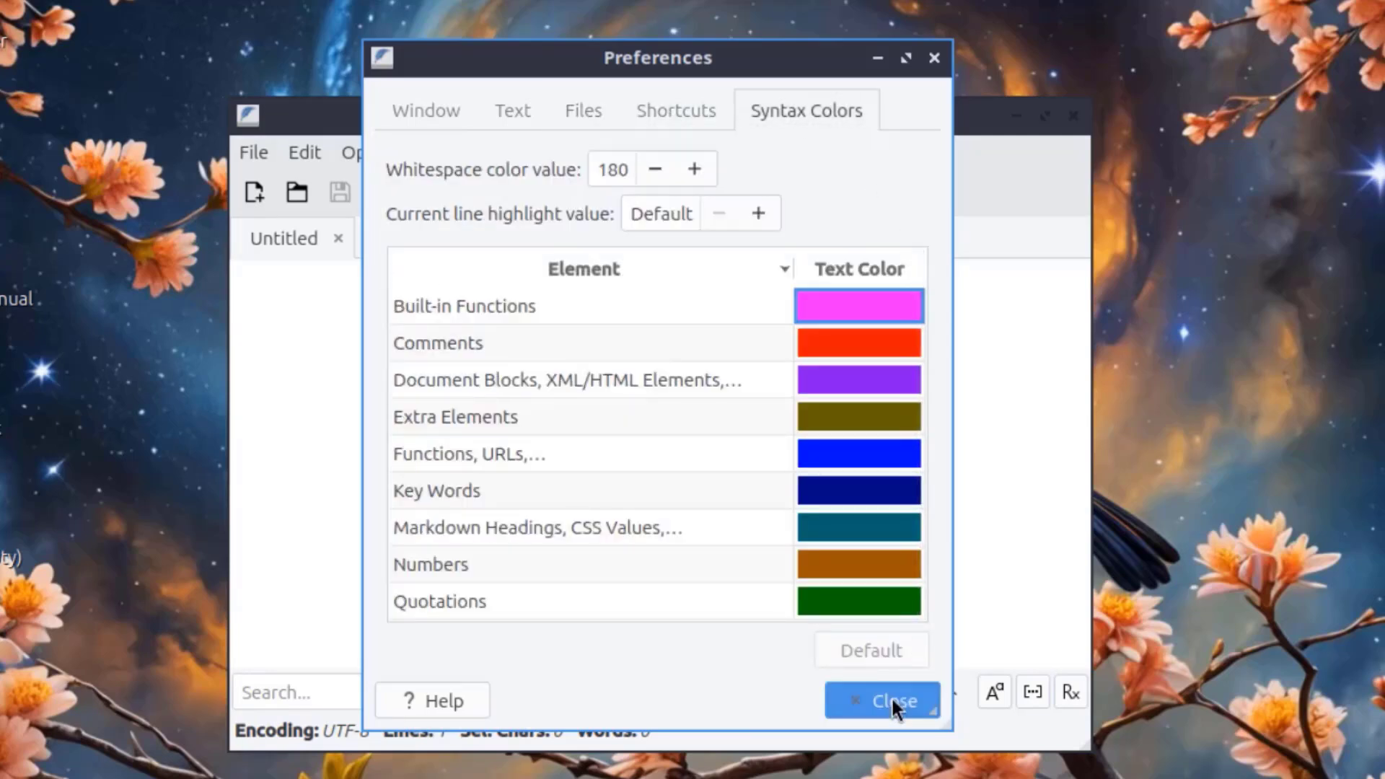
# Step: View FeatherPad's About information, close the editor, and launch KCalc
pyautogui.click(470, 151)
pyautogui.moveTo(513, 147)
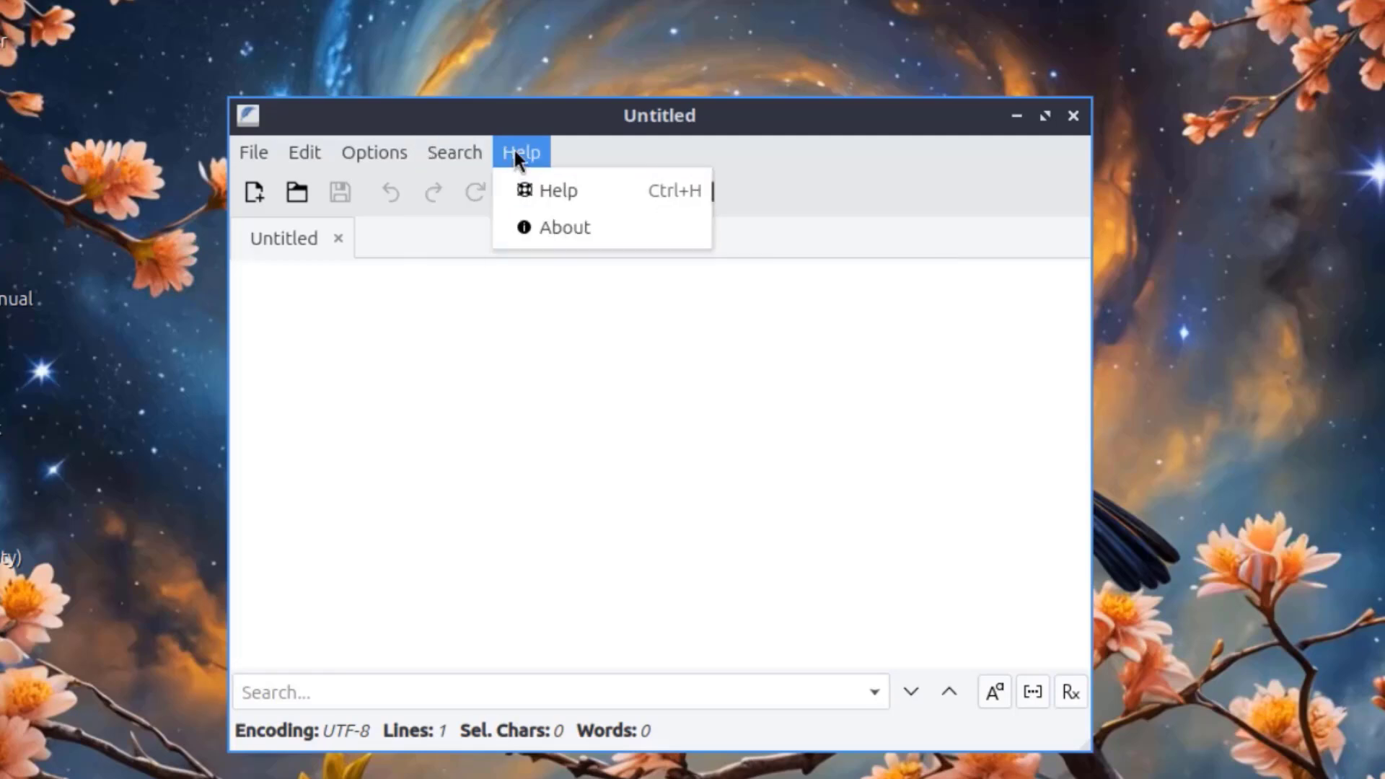
pyautogui.click(549, 226)
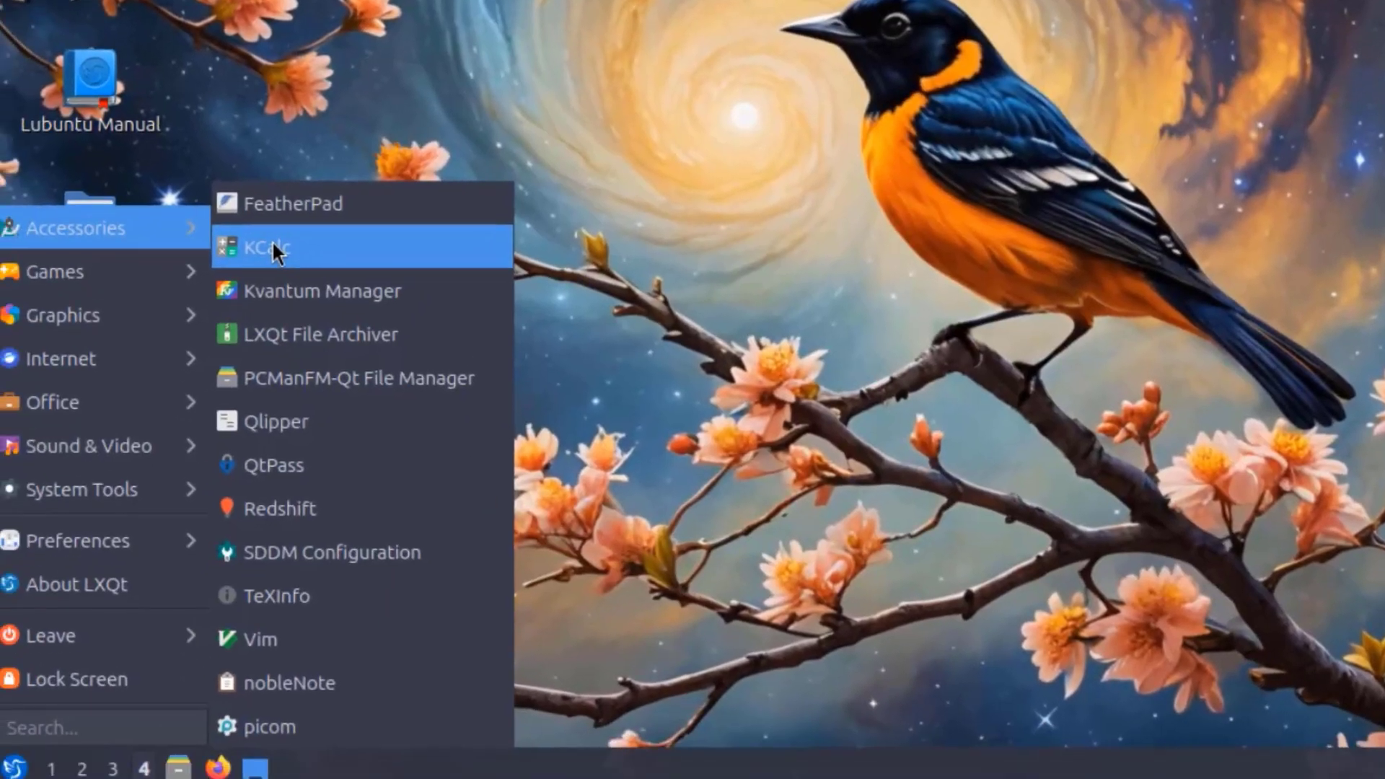
pyautogui.click(272, 246)
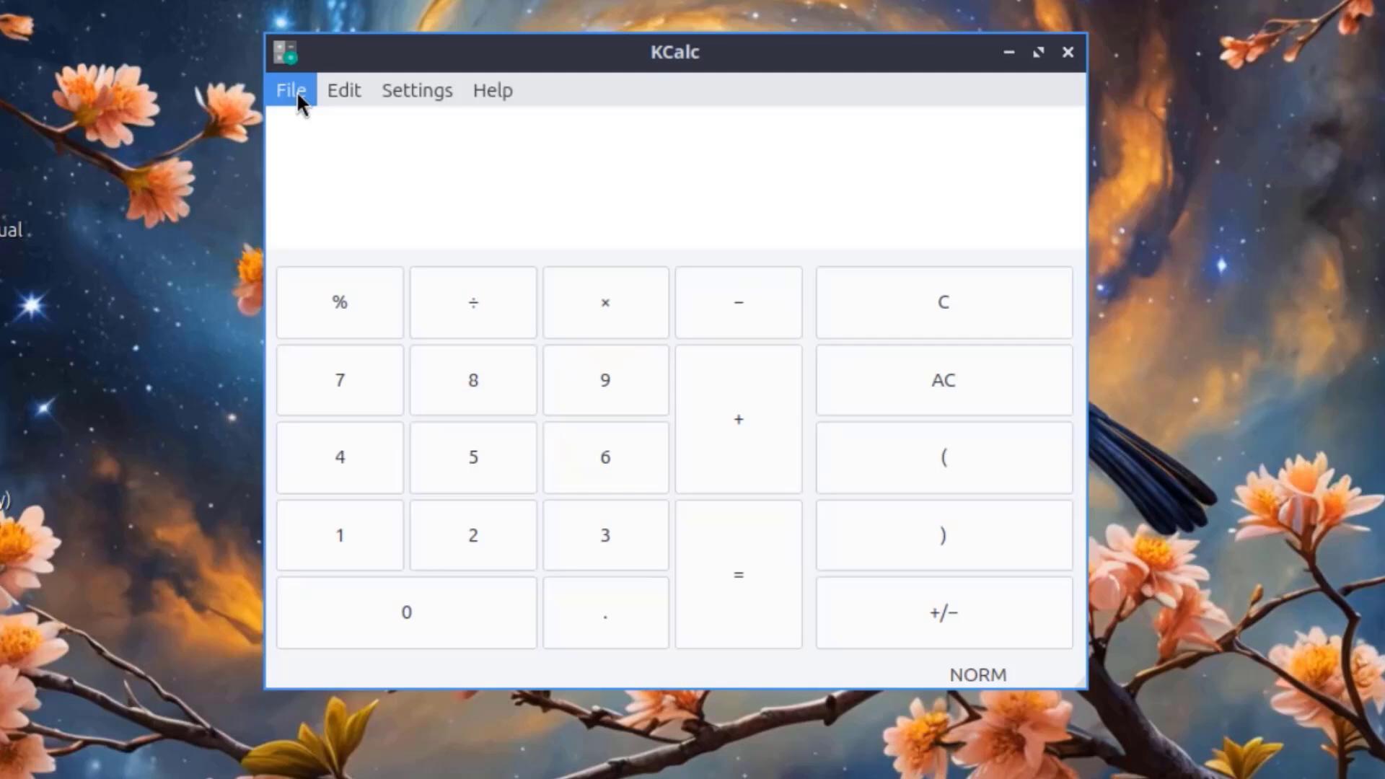
# Step: Switch KCalc to Science Mode and then to Statistic Mode
pyautogui.click(297, 91)
pyautogui.moveTo(343, 88)
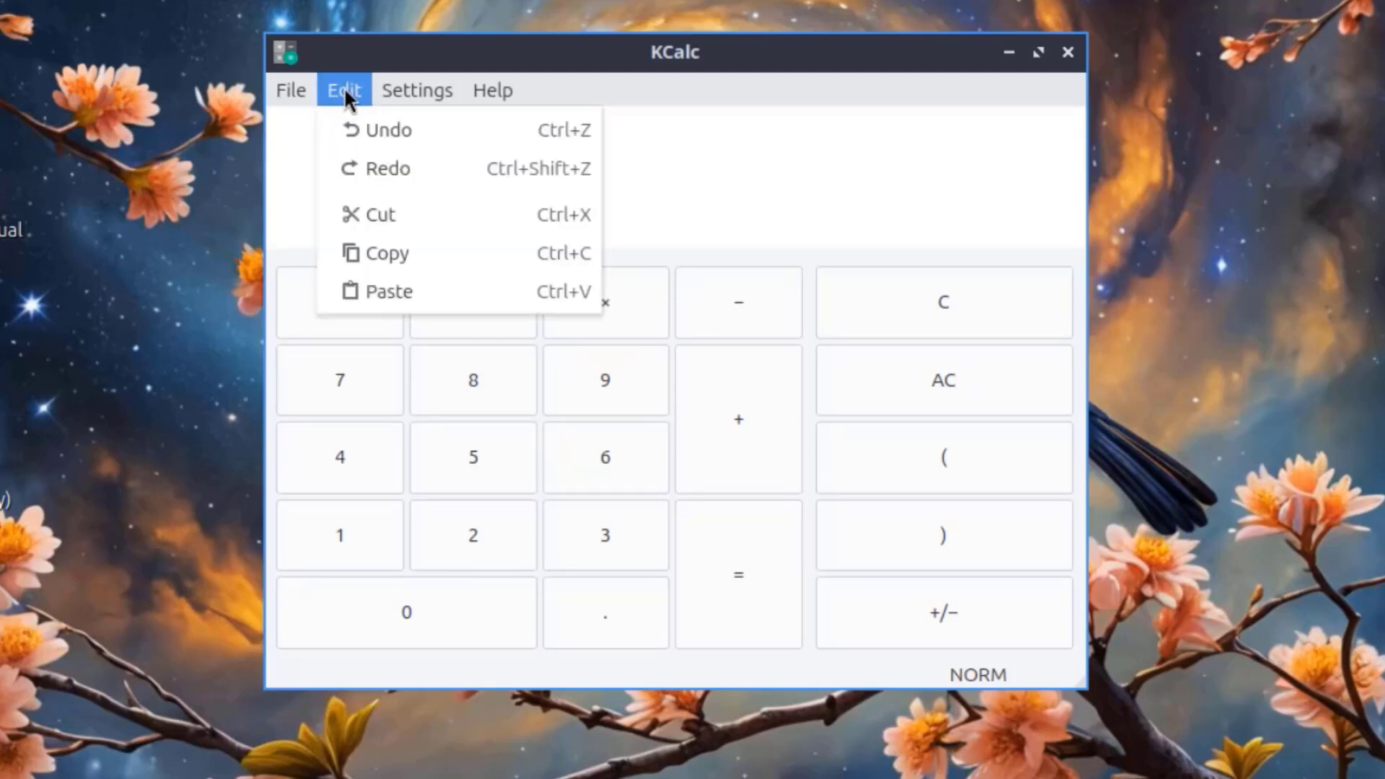
pyautogui.moveTo(390, 87)
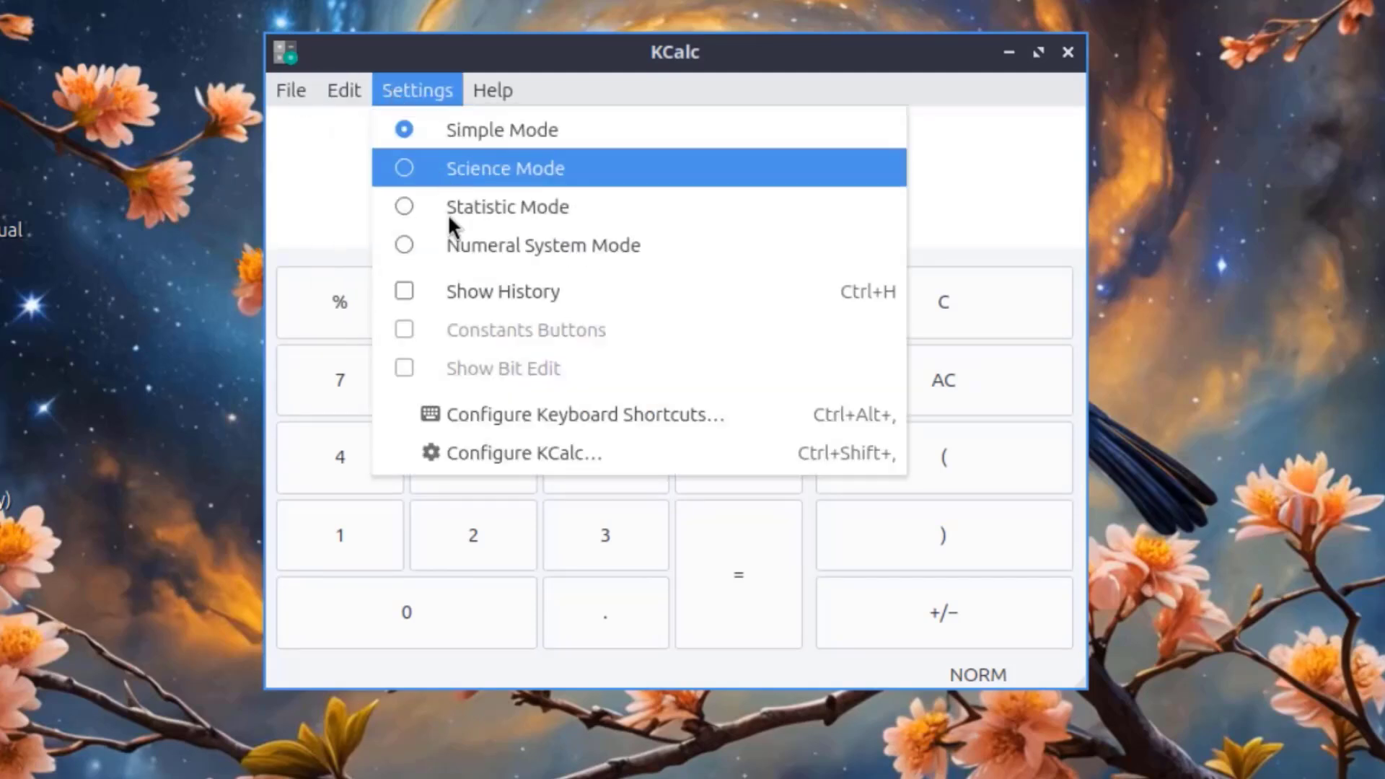
pyautogui.click(505, 169)
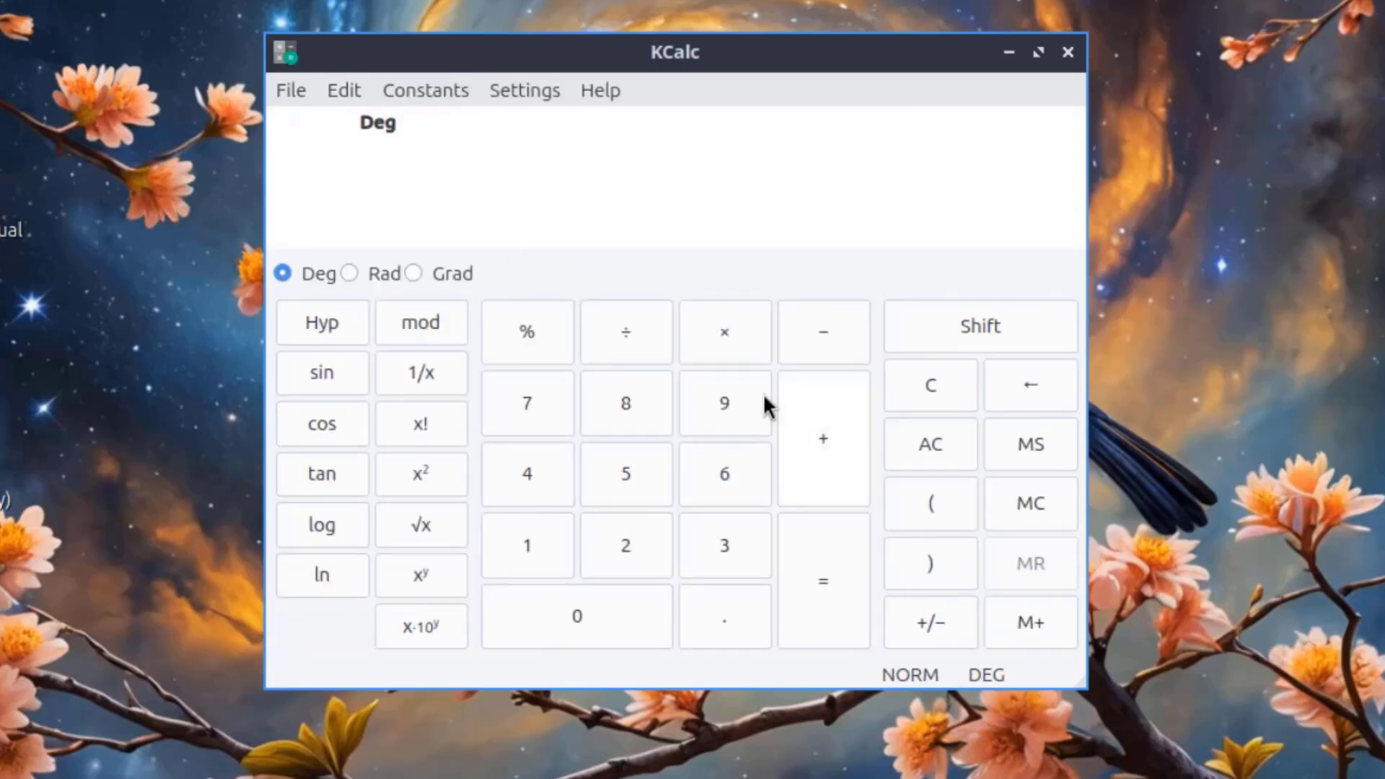
pyautogui.click(522, 93)
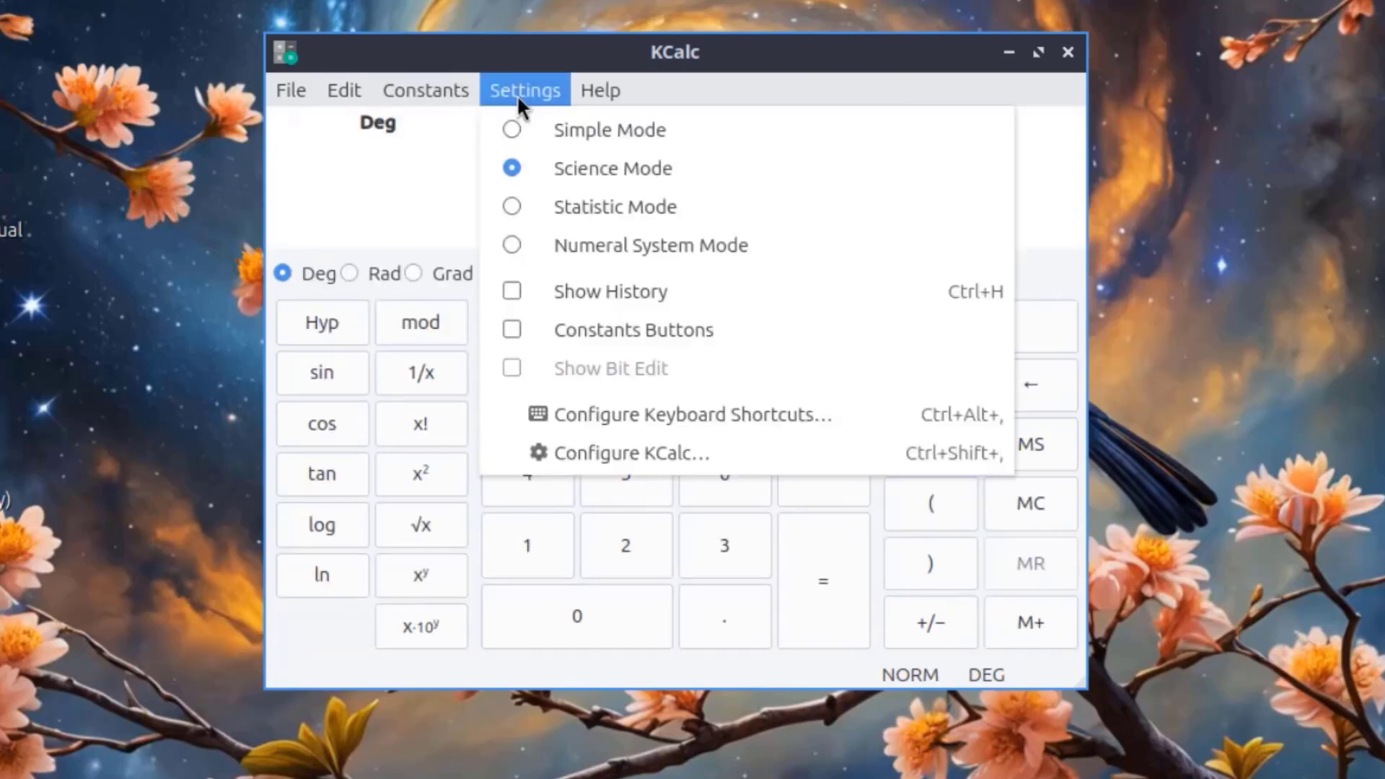
pyautogui.click(521, 203)
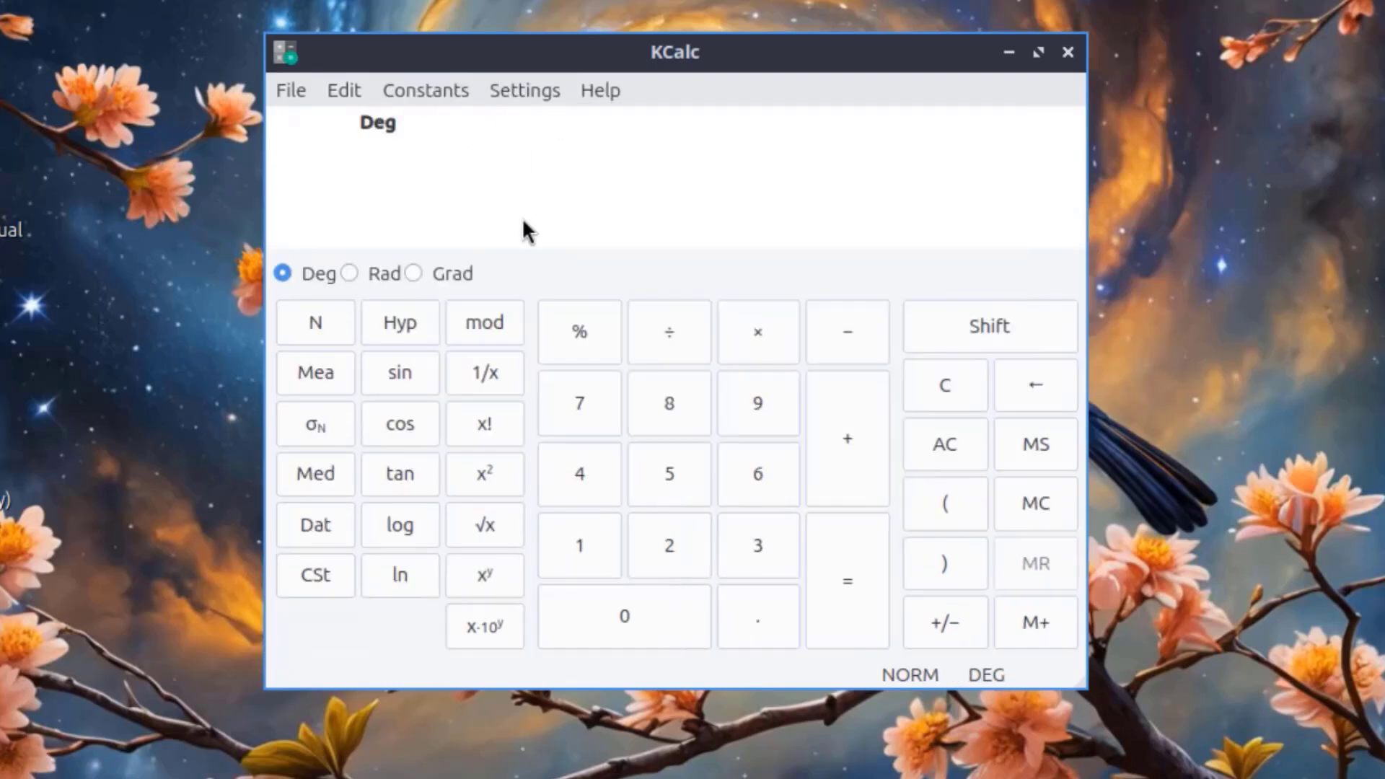
# Step: Insert the Gravitational Constant 6.6743e-11 and return KCalc to Simple Mode
pyautogui.click(451, 94)
pyautogui.moveTo(465, 283)
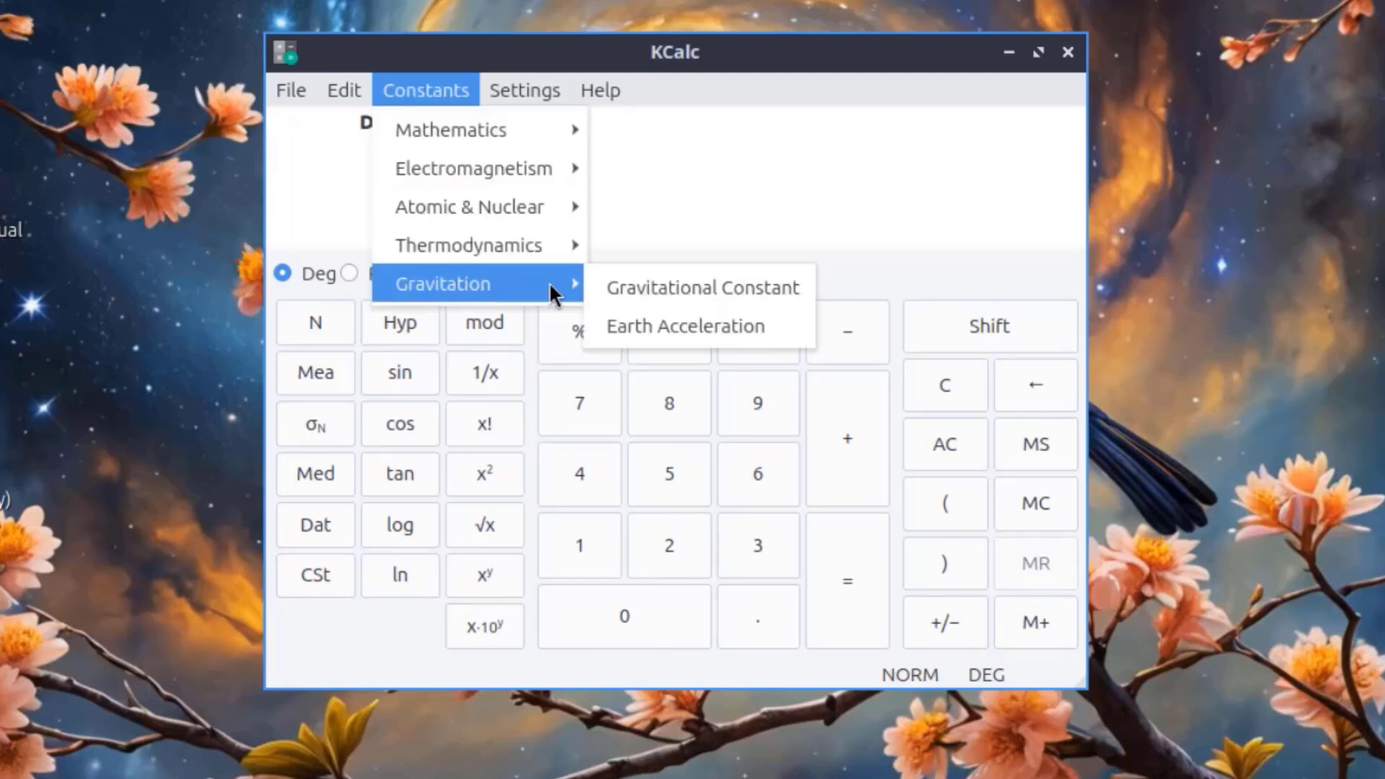
pyautogui.click(616, 285)
pyautogui.click(525, 91)
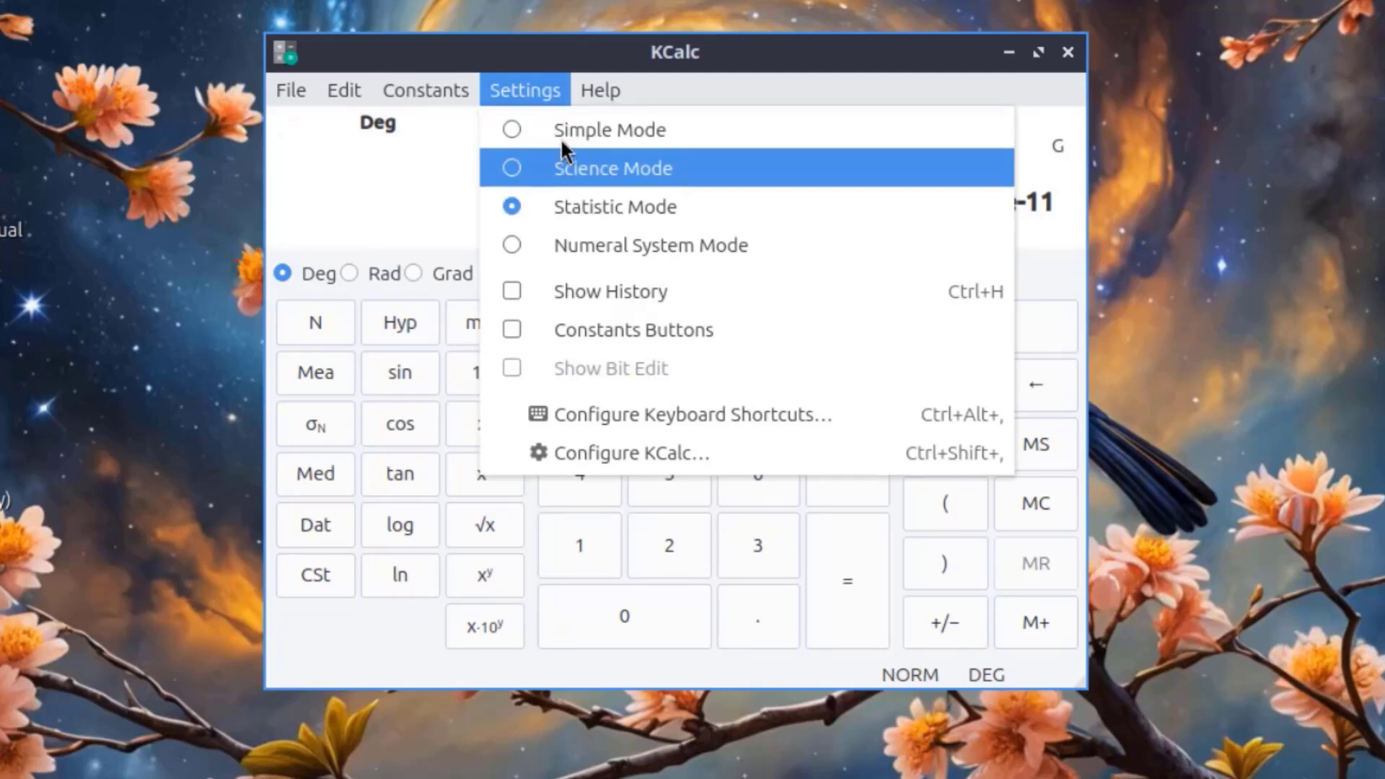
pyautogui.click(560, 131)
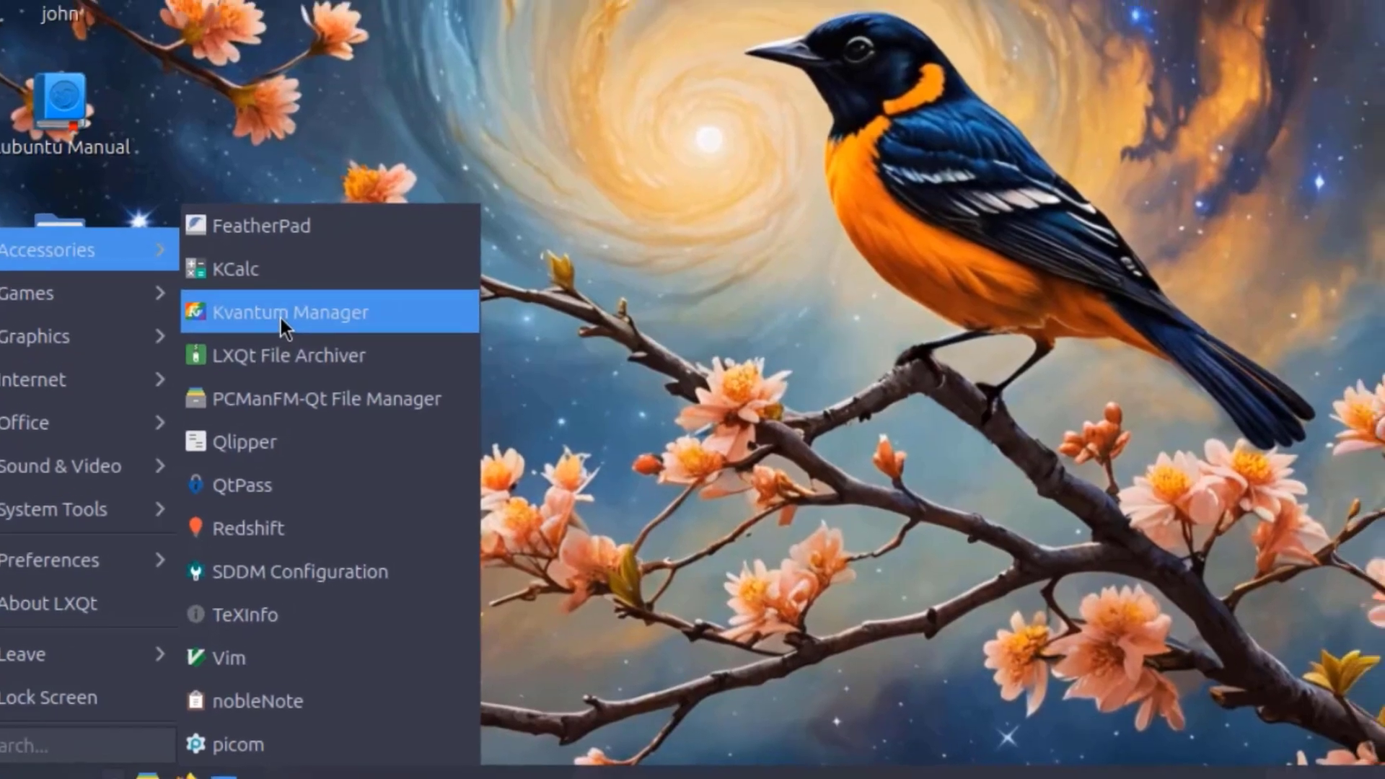
# Step: Launch Kvantum Manager and expand Change/Delete Theme, Configure Active Theme and Application Themes
pyautogui.click(282, 315)
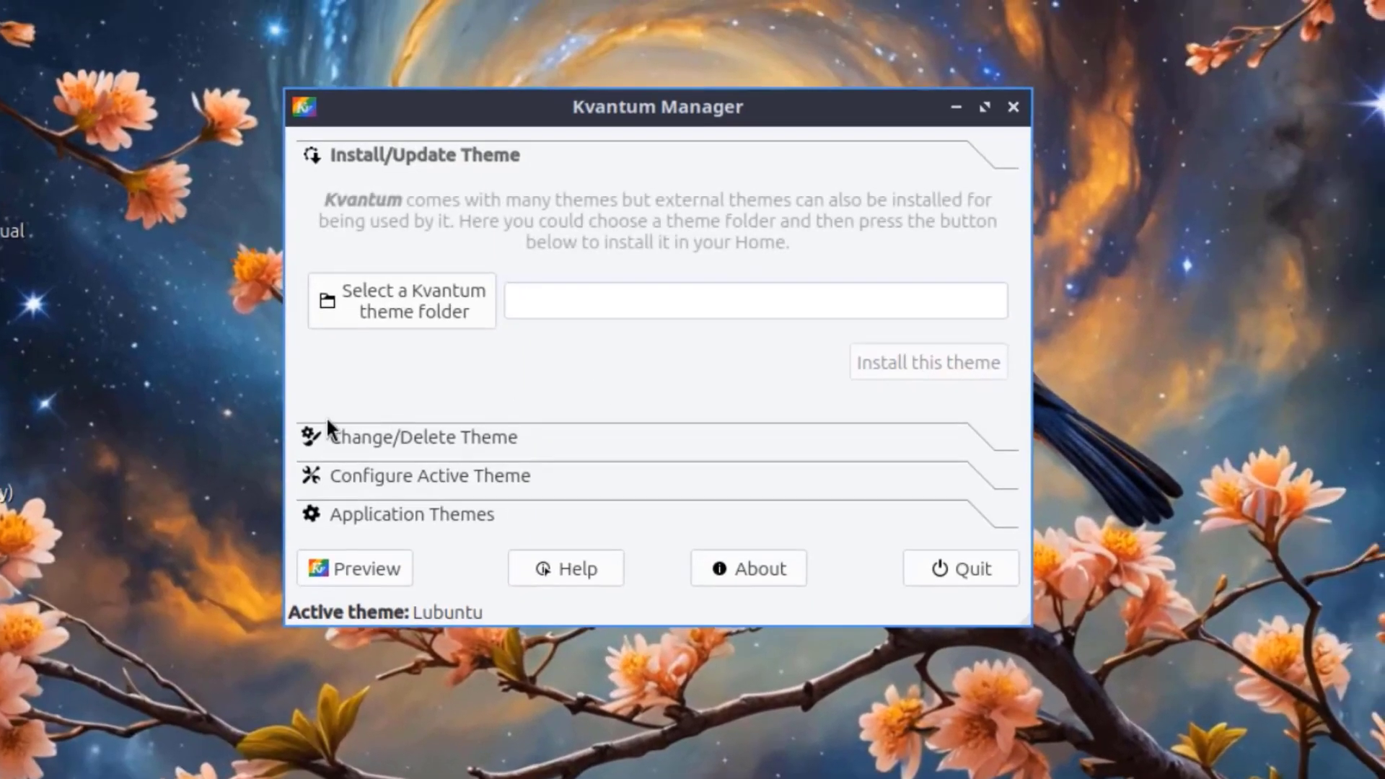
pyautogui.click(400, 439)
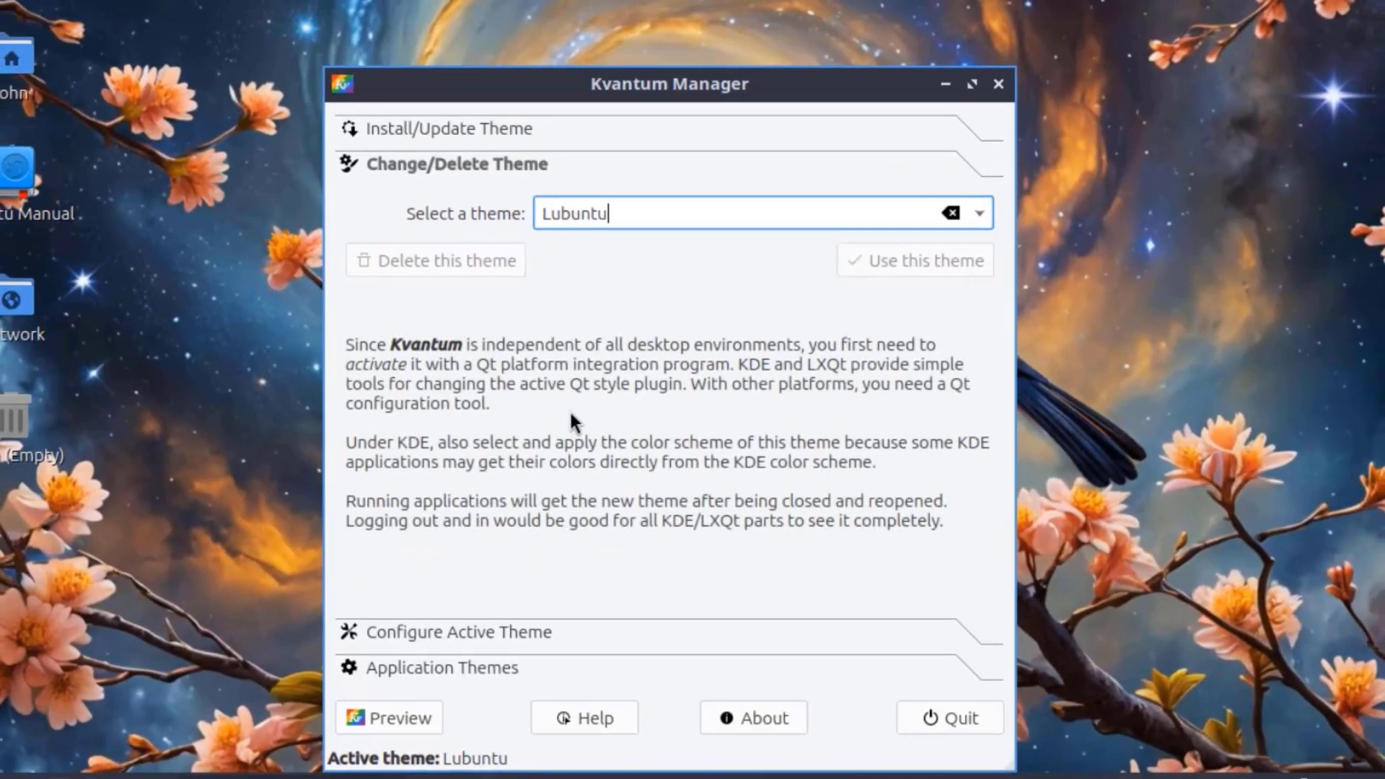
pyautogui.click(458, 630)
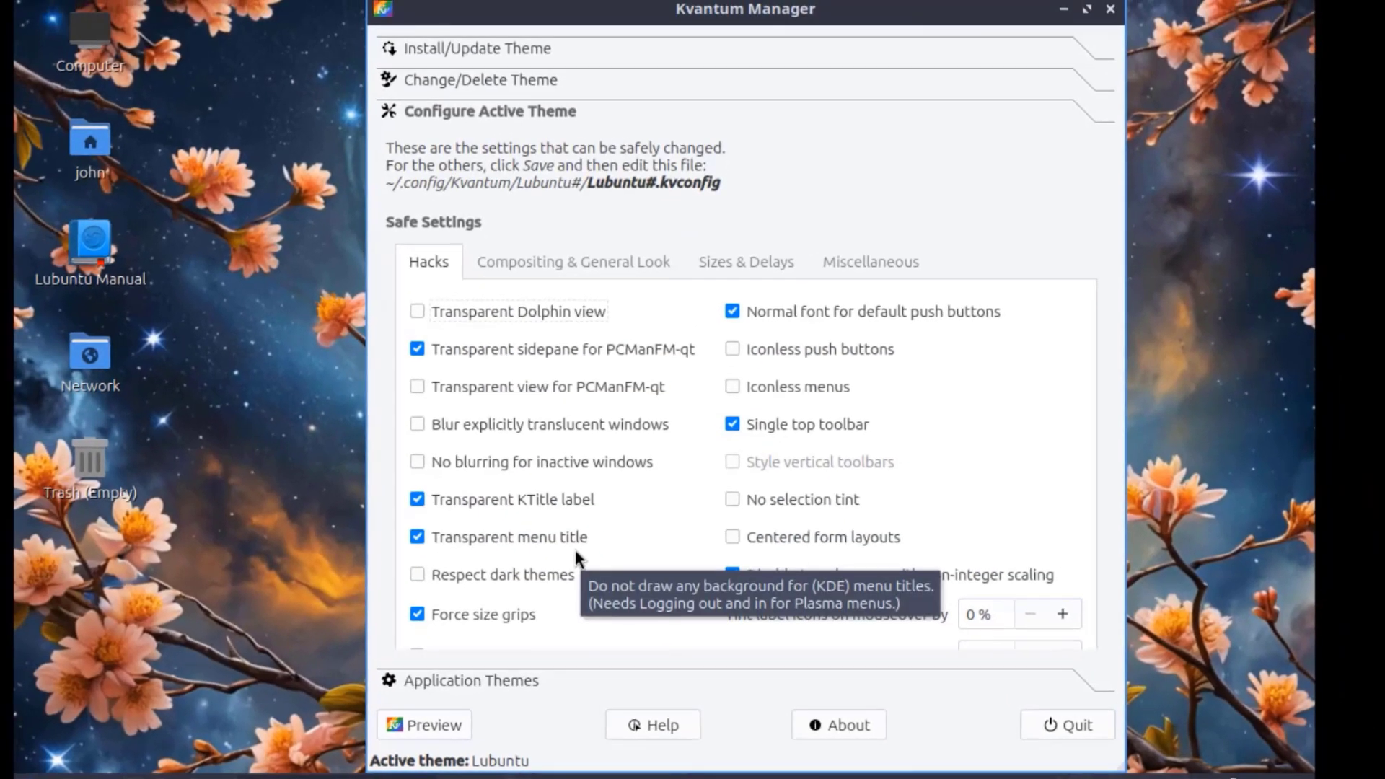
pyautogui.click(509, 681)
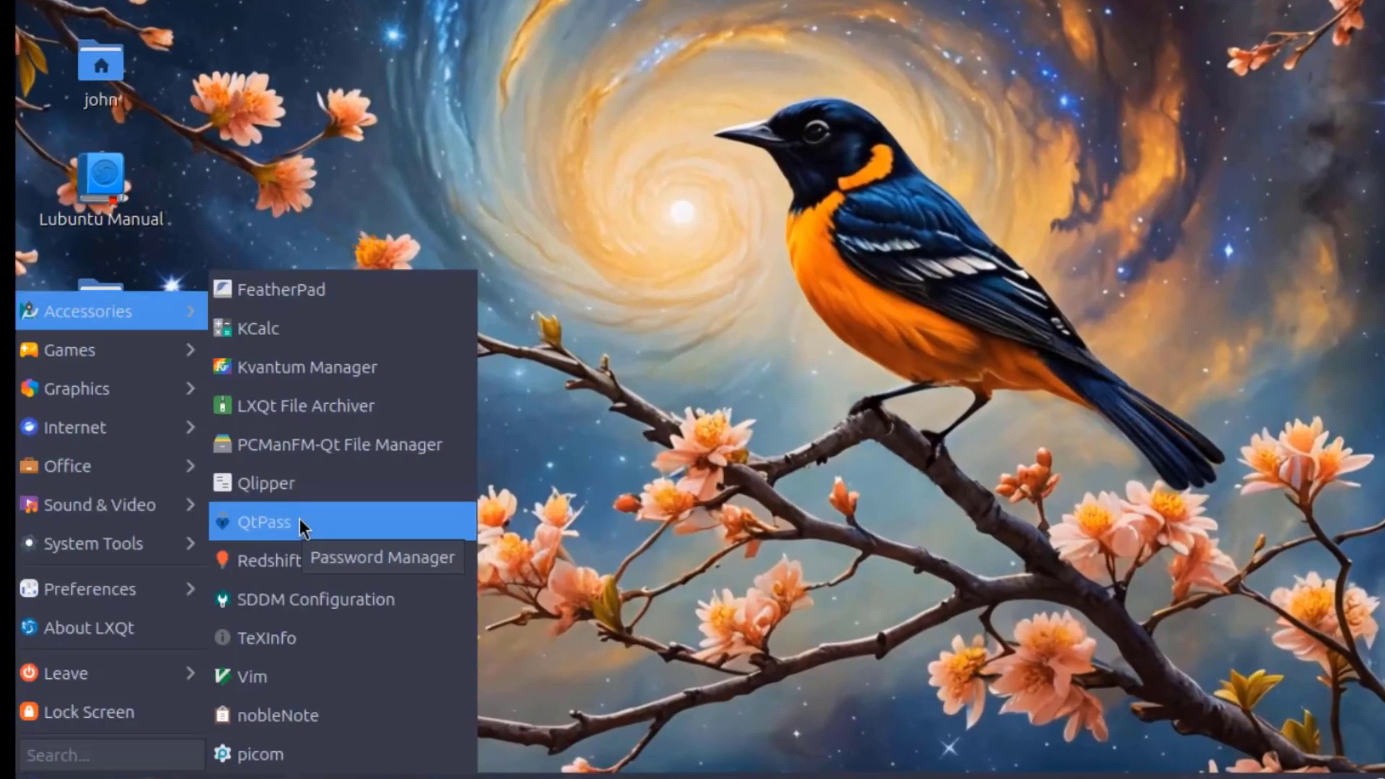
# Step: Launch QtPass, enable expert key generation options, and bring its Configuration dialog fully into view
pyautogui.click(301, 520)
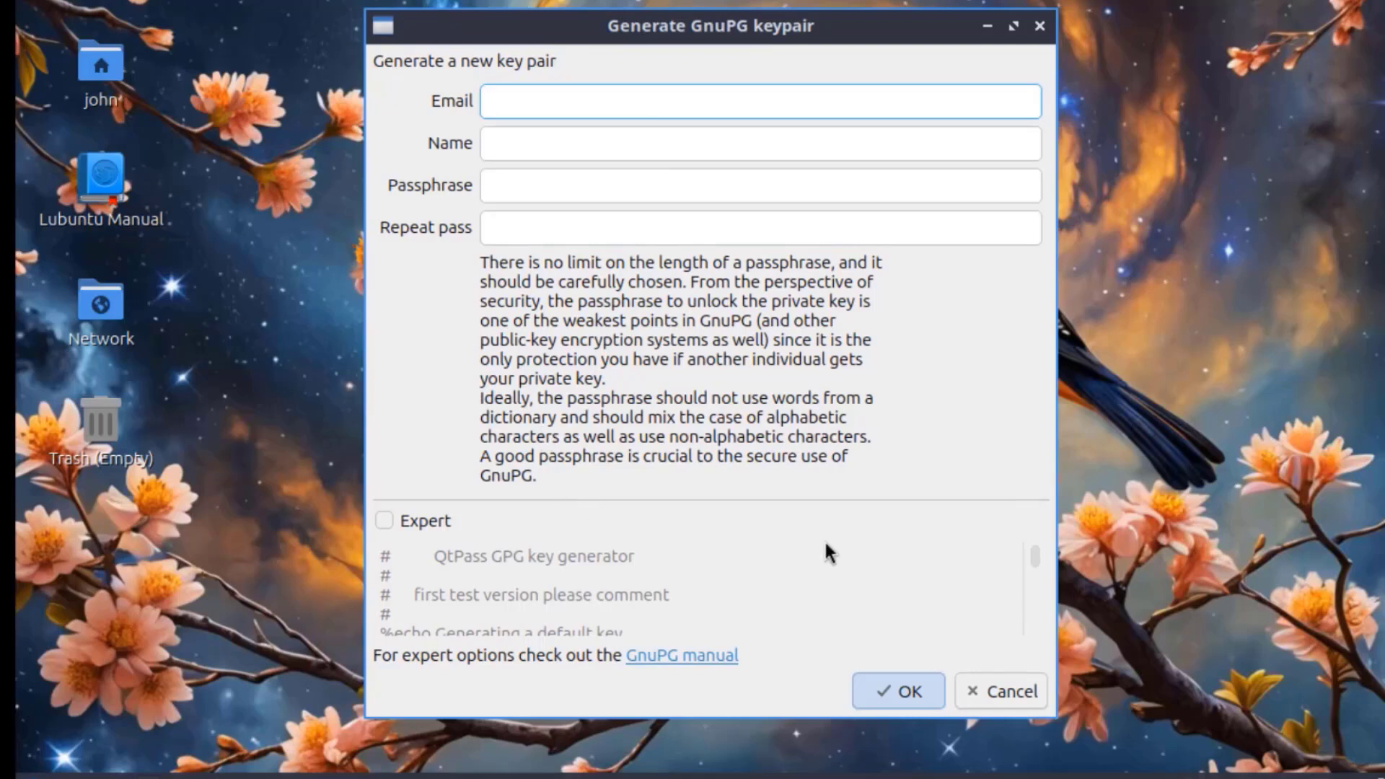
pyautogui.click(387, 519)
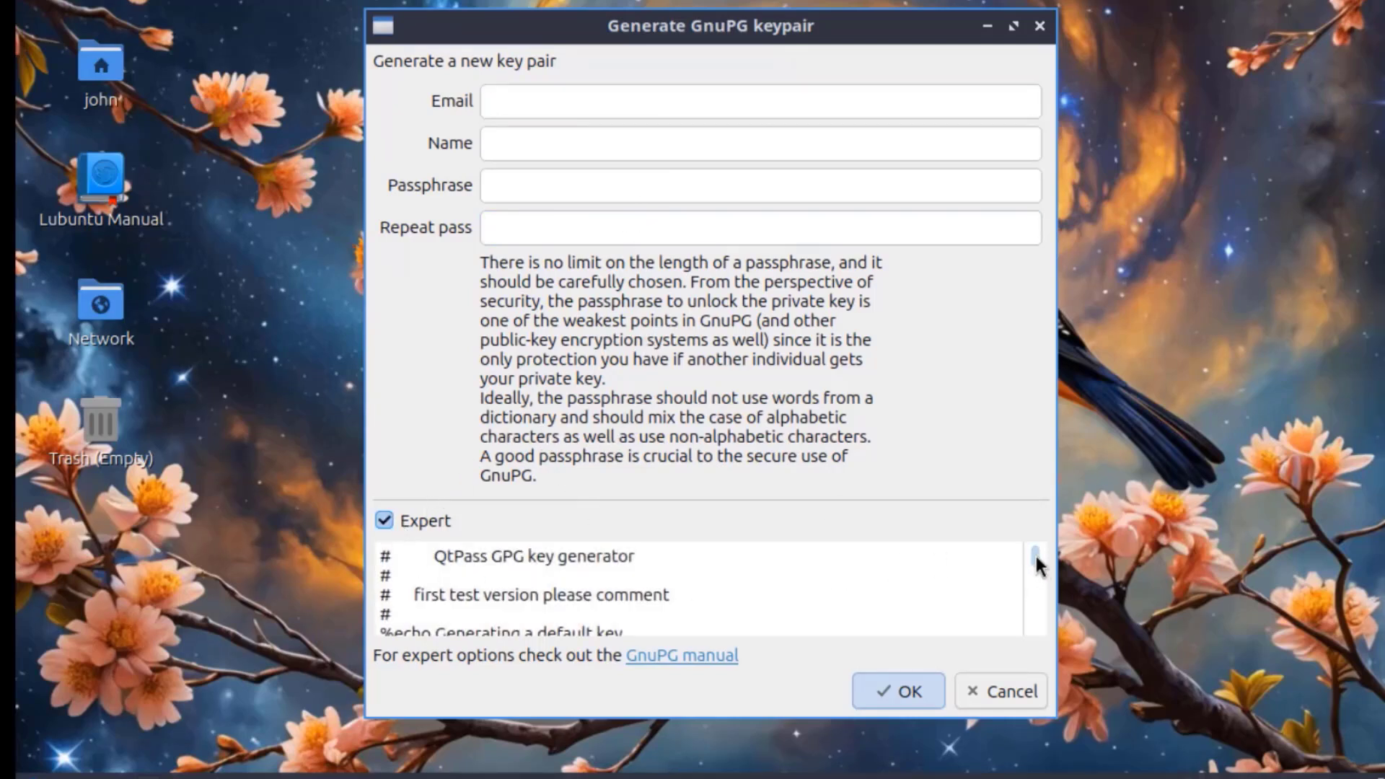
pyautogui.moveTo(1036, 555); pyautogui.dragTo(1021, 525)
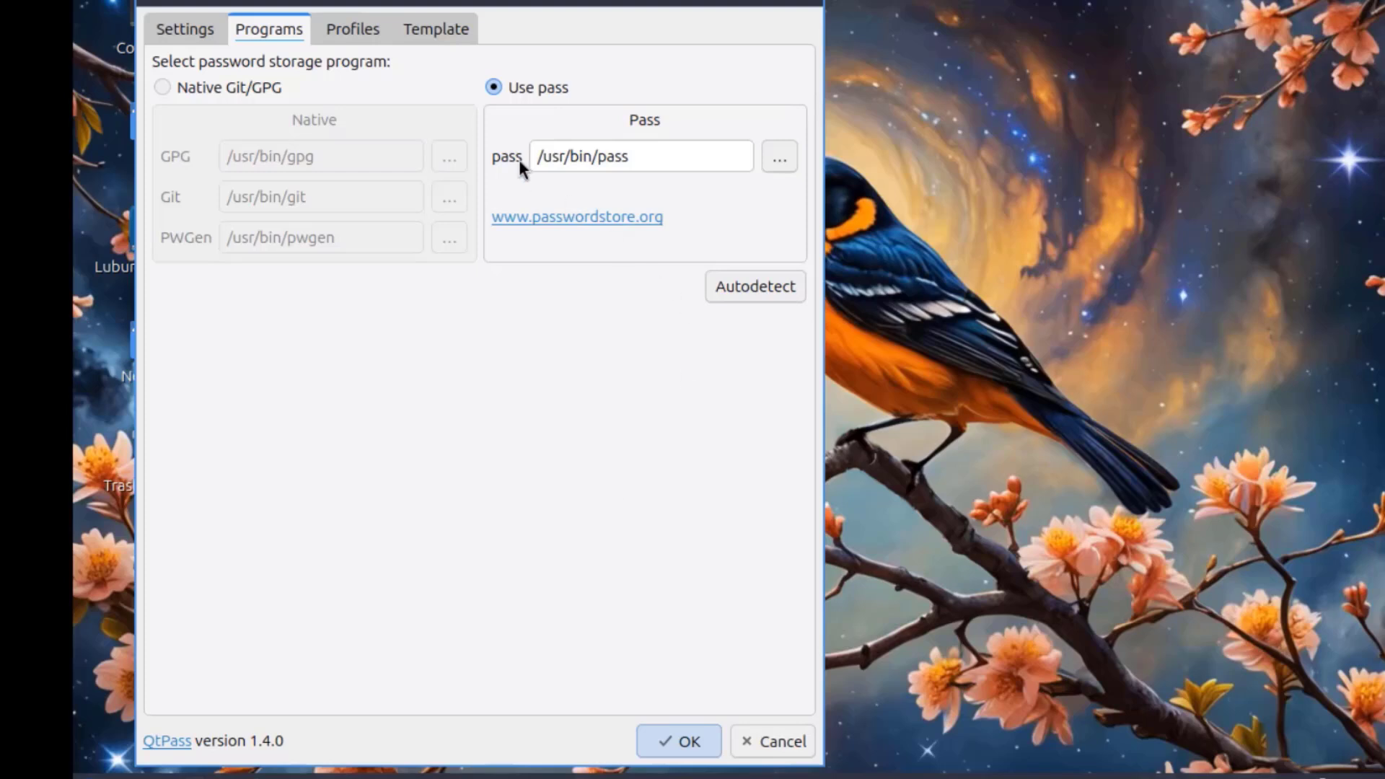
pyautogui.moveTo(467, 8); pyautogui.dragTo(567, 37)
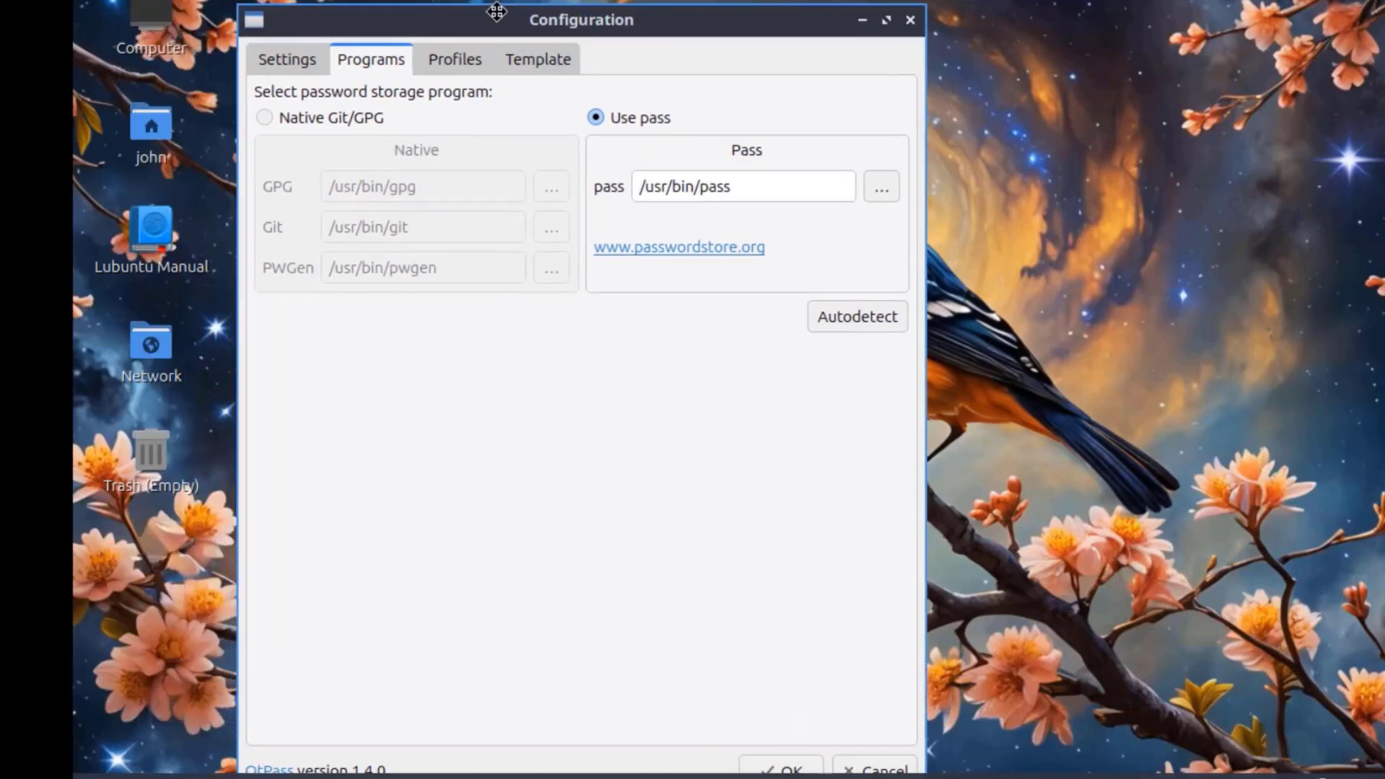
# Step: Review the Settings, Programs, Profiles and Template pages, then close Configuration and QtPass
pyautogui.click(315, 60)
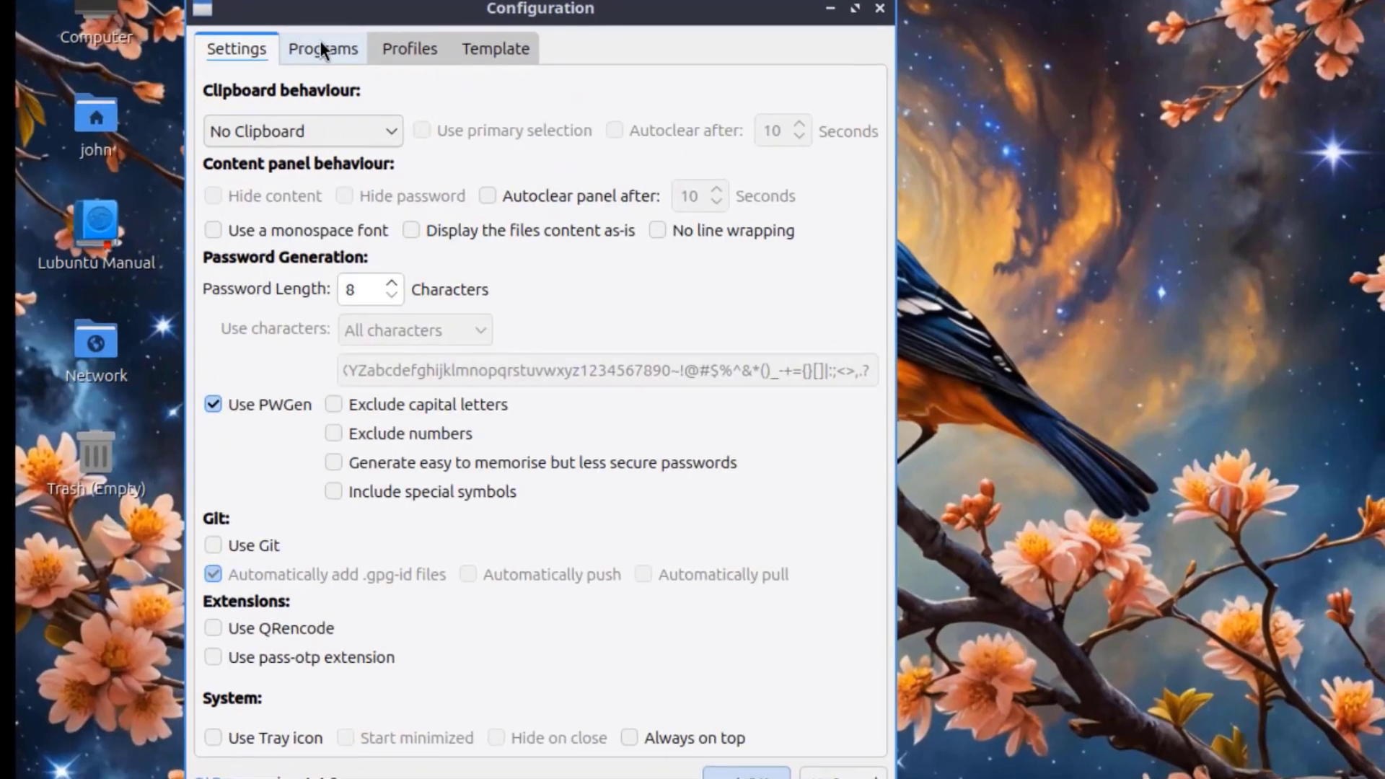
pyautogui.click(322, 44)
pyautogui.click(416, 49)
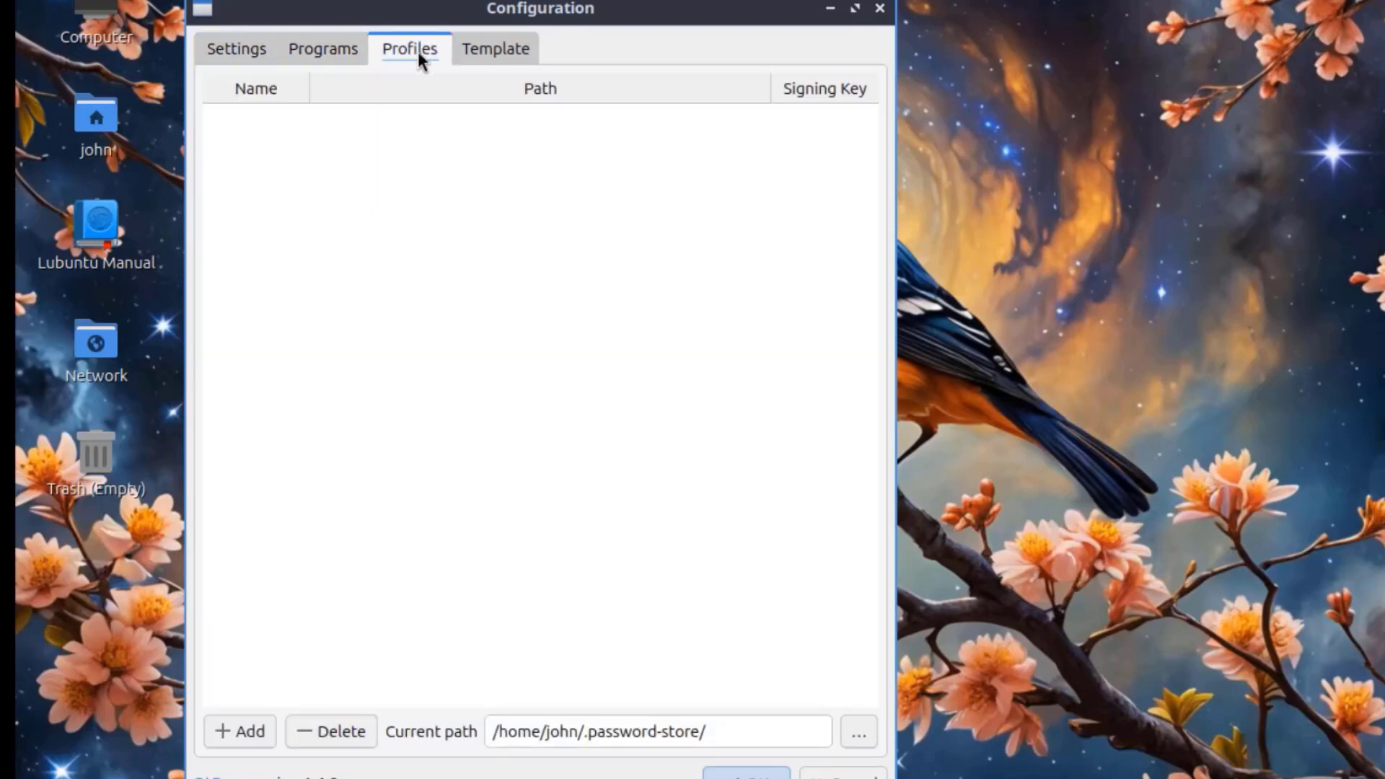
pyautogui.click(487, 49)
pyautogui.click(260, 46)
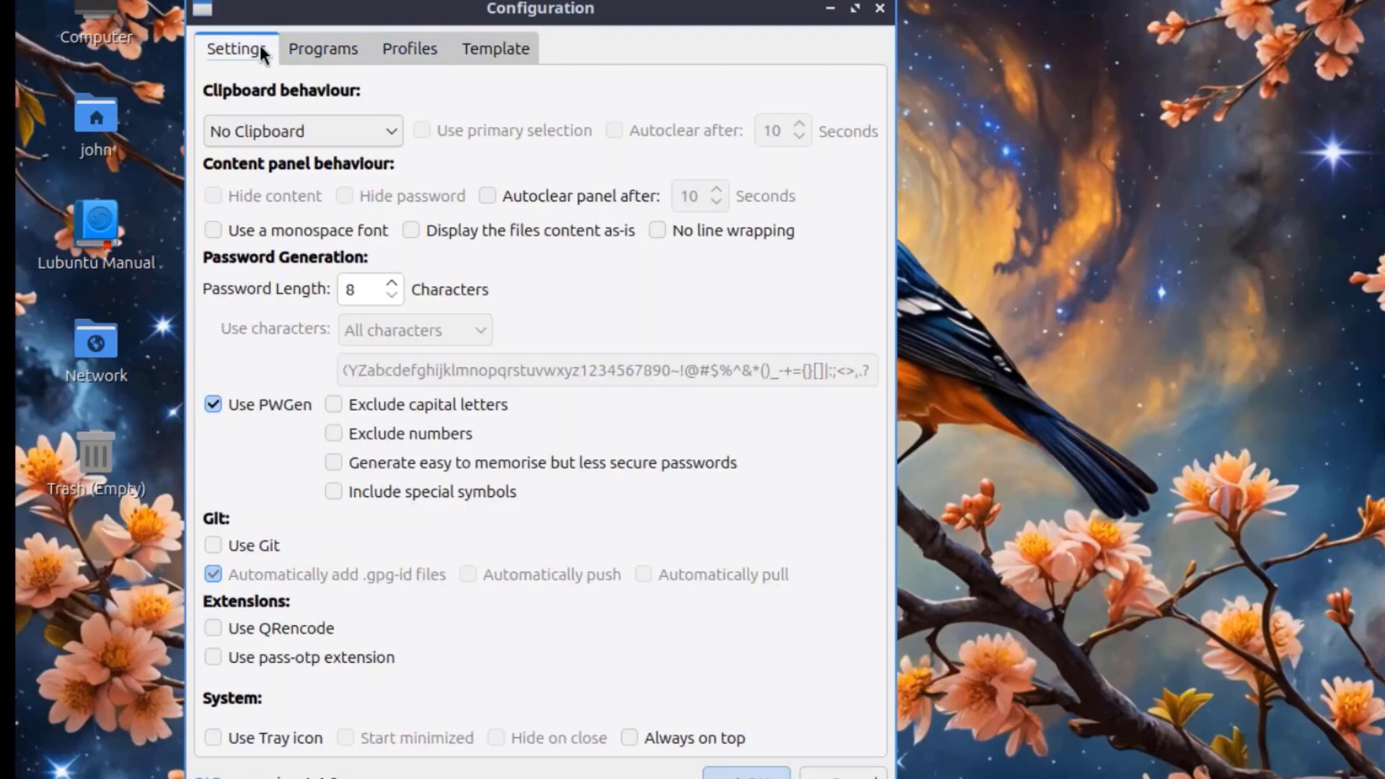
pyautogui.click(880, 9)
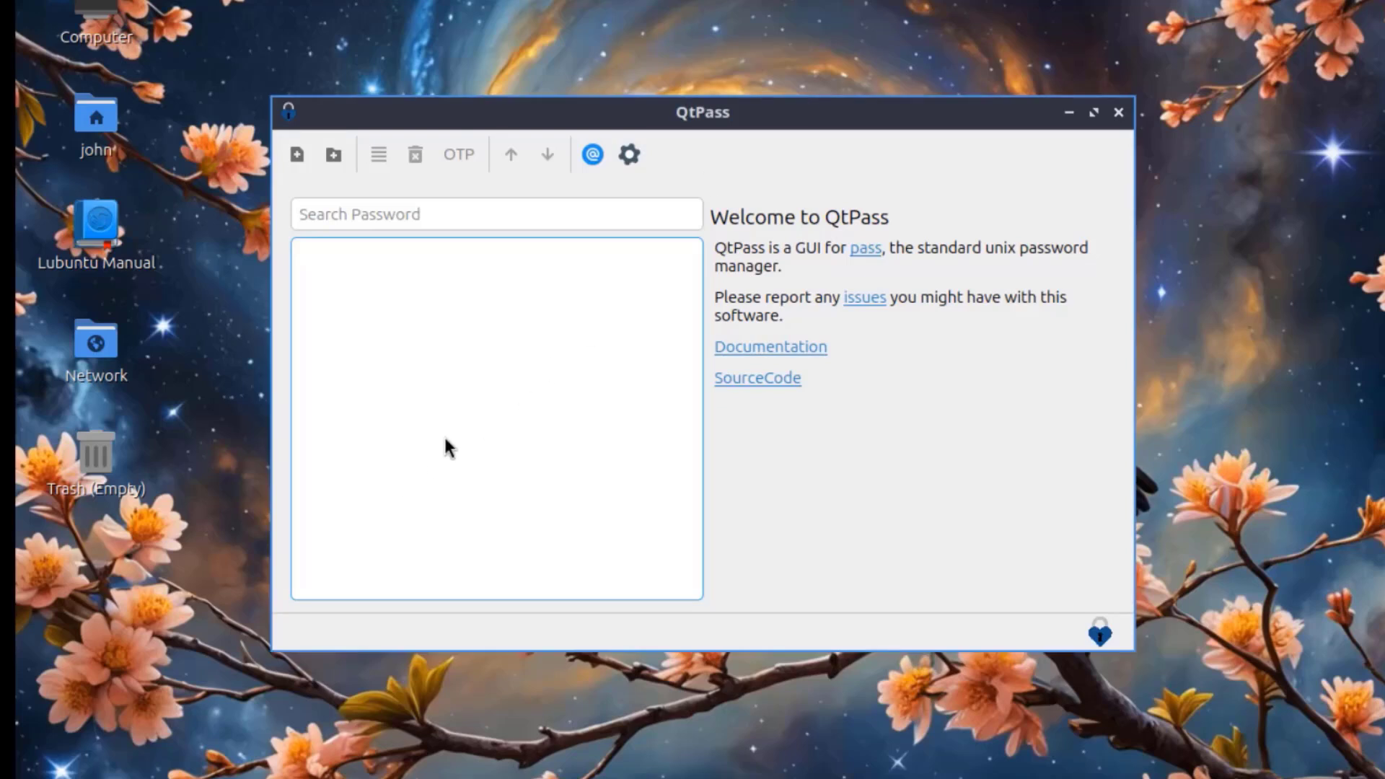
pyautogui.click(1113, 119)
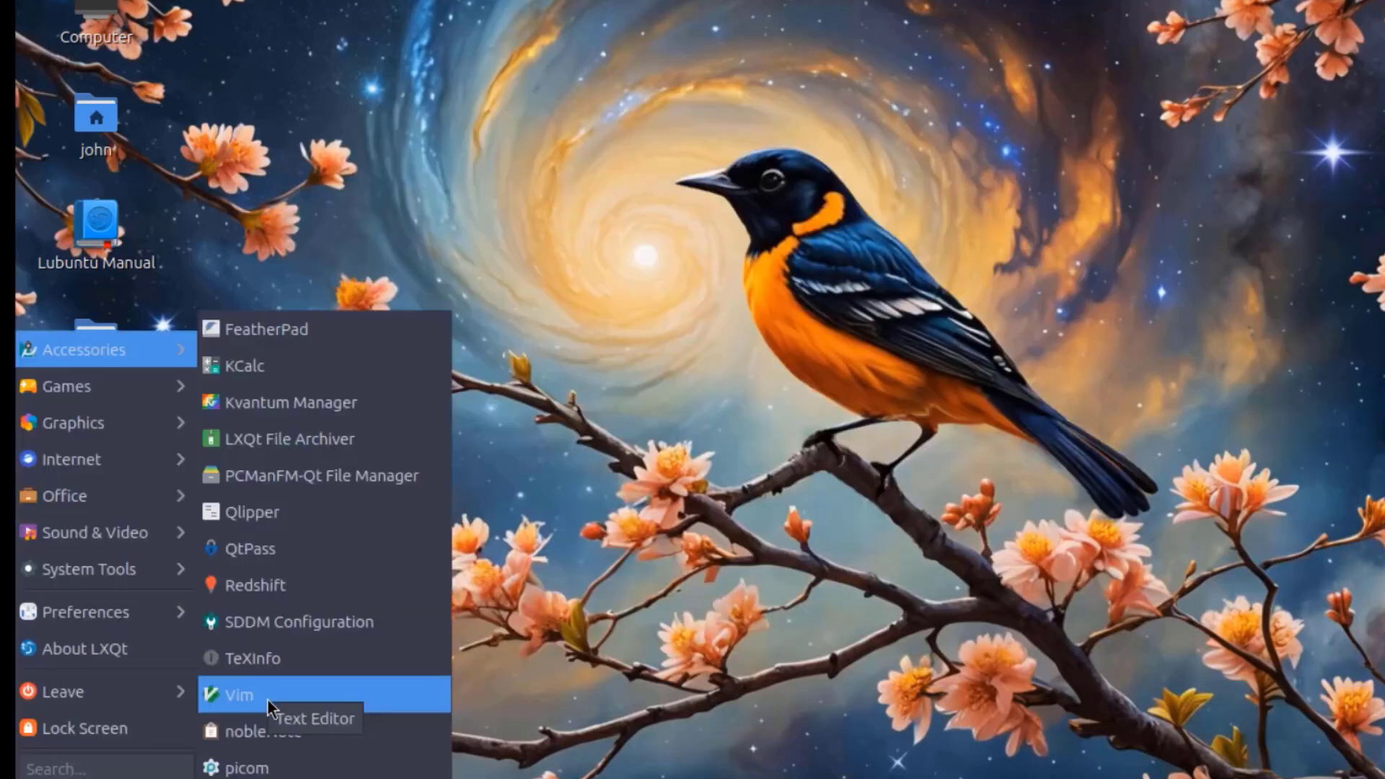
# Step: Launch ScreenGrab from Graphics and check which programs can edit the capture
pyautogui.moveTo(133, 421)
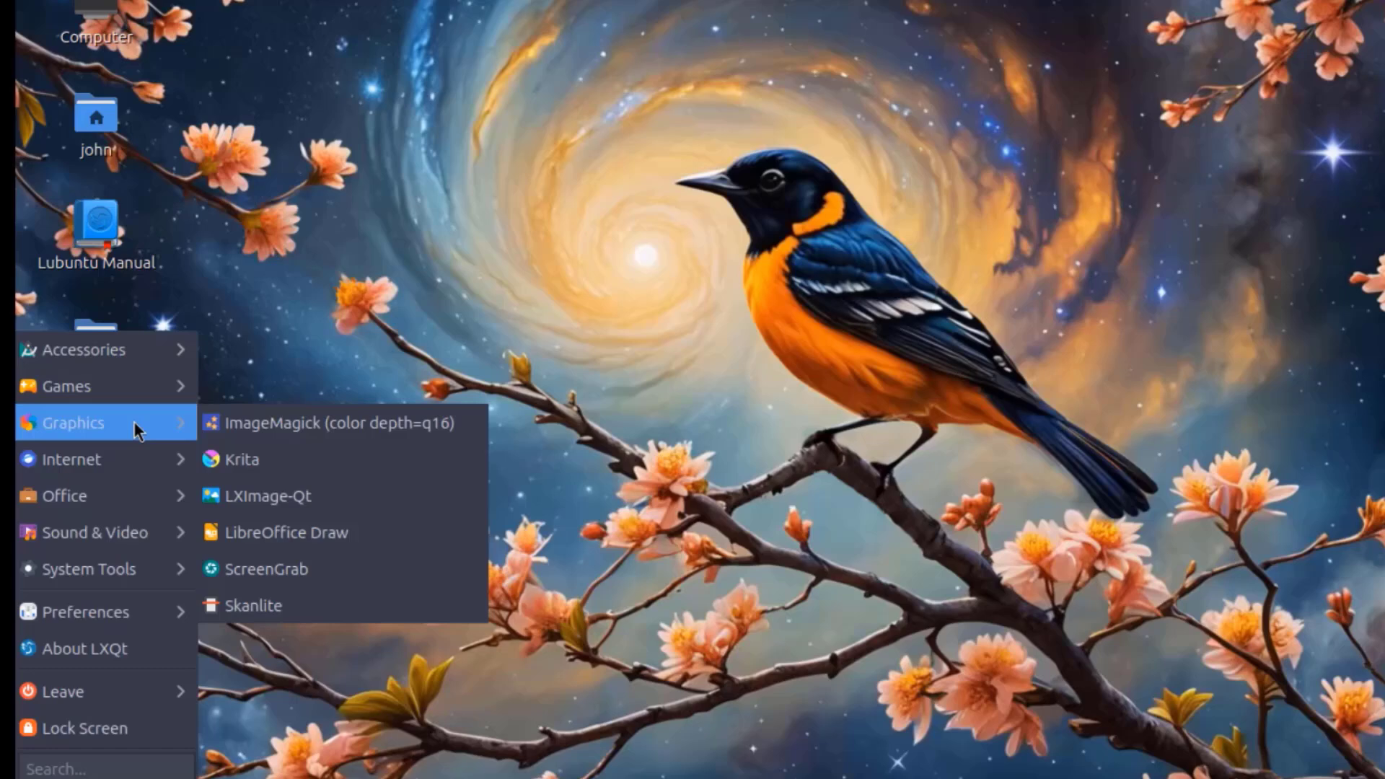
pyautogui.click(259, 566)
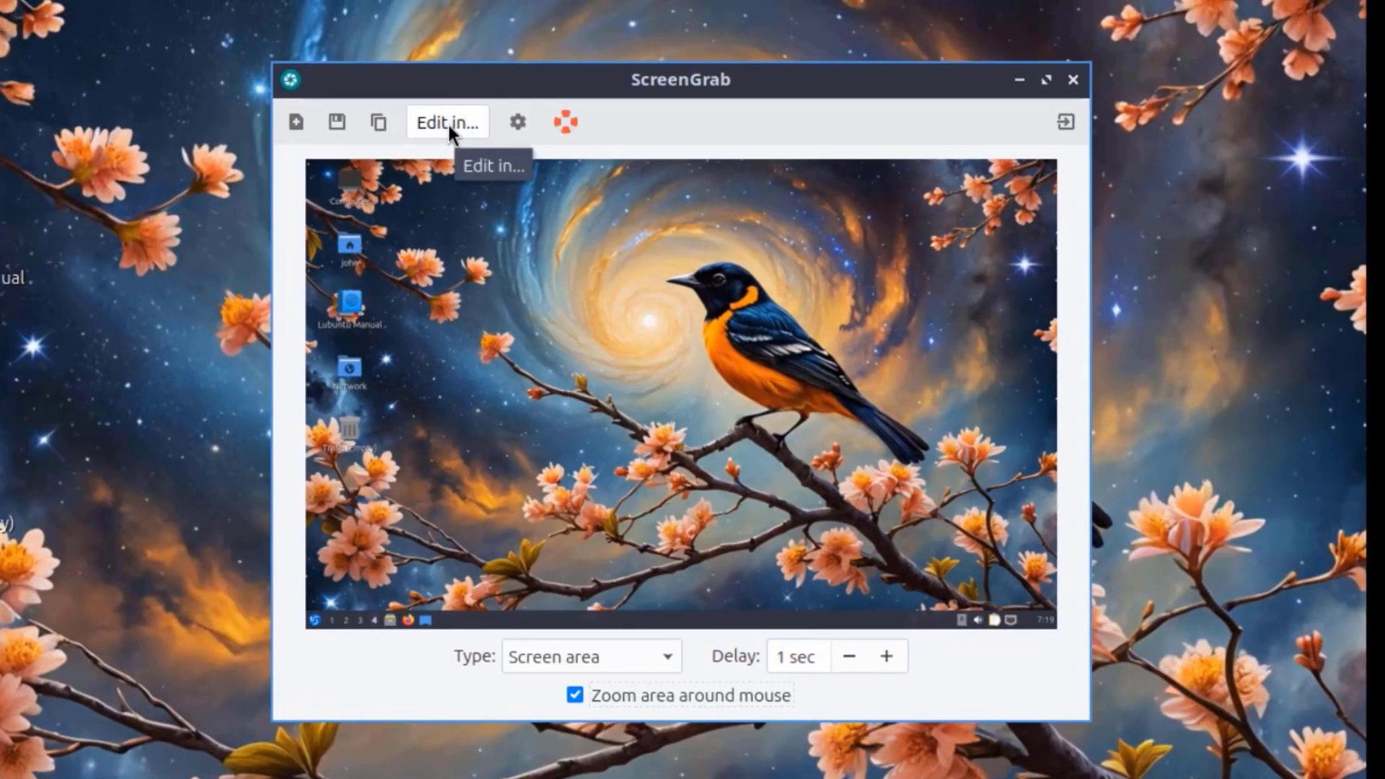
pyautogui.click(447, 123)
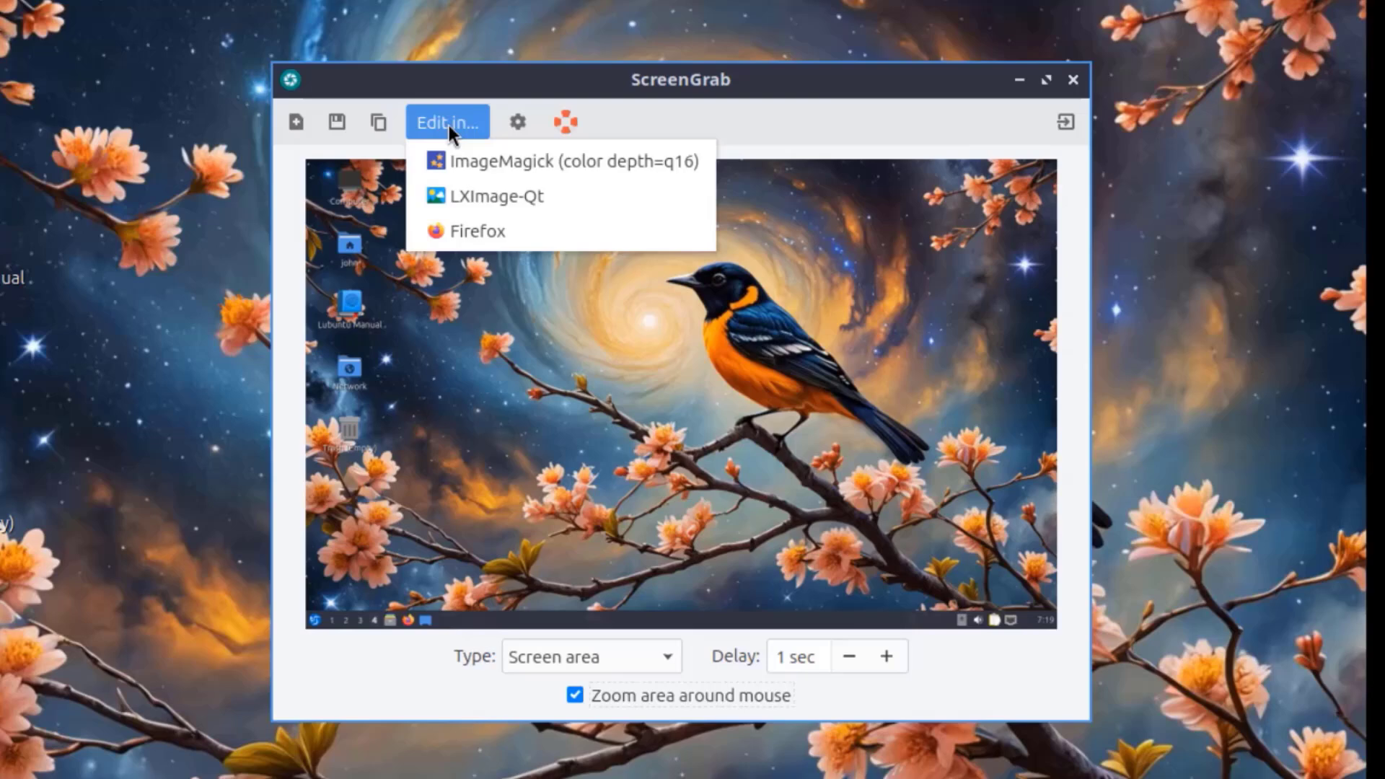
# Step: Browse ScreenGrab's Main, Advanced, System tray and Shortcuts options, then close them
pyautogui.click(517, 123)
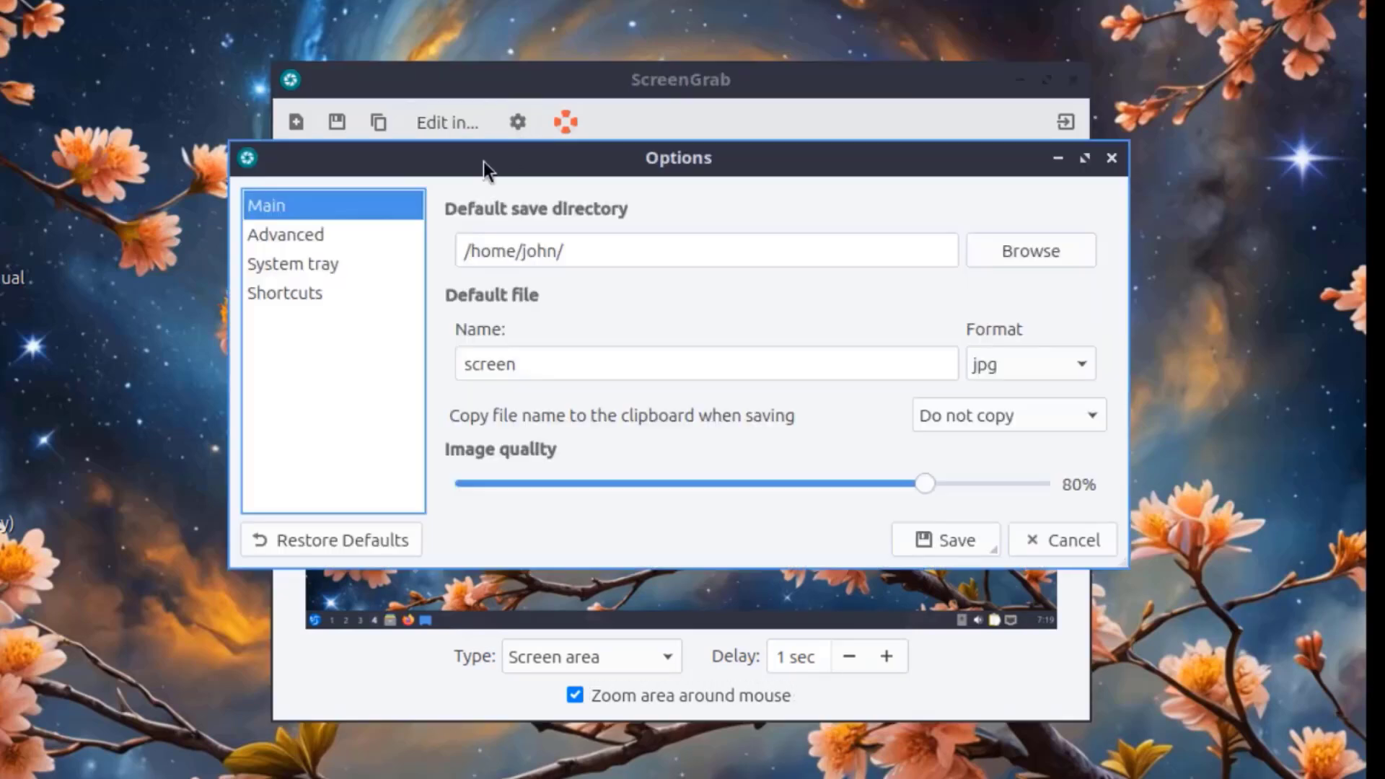
pyautogui.click(328, 239)
pyautogui.click(307, 264)
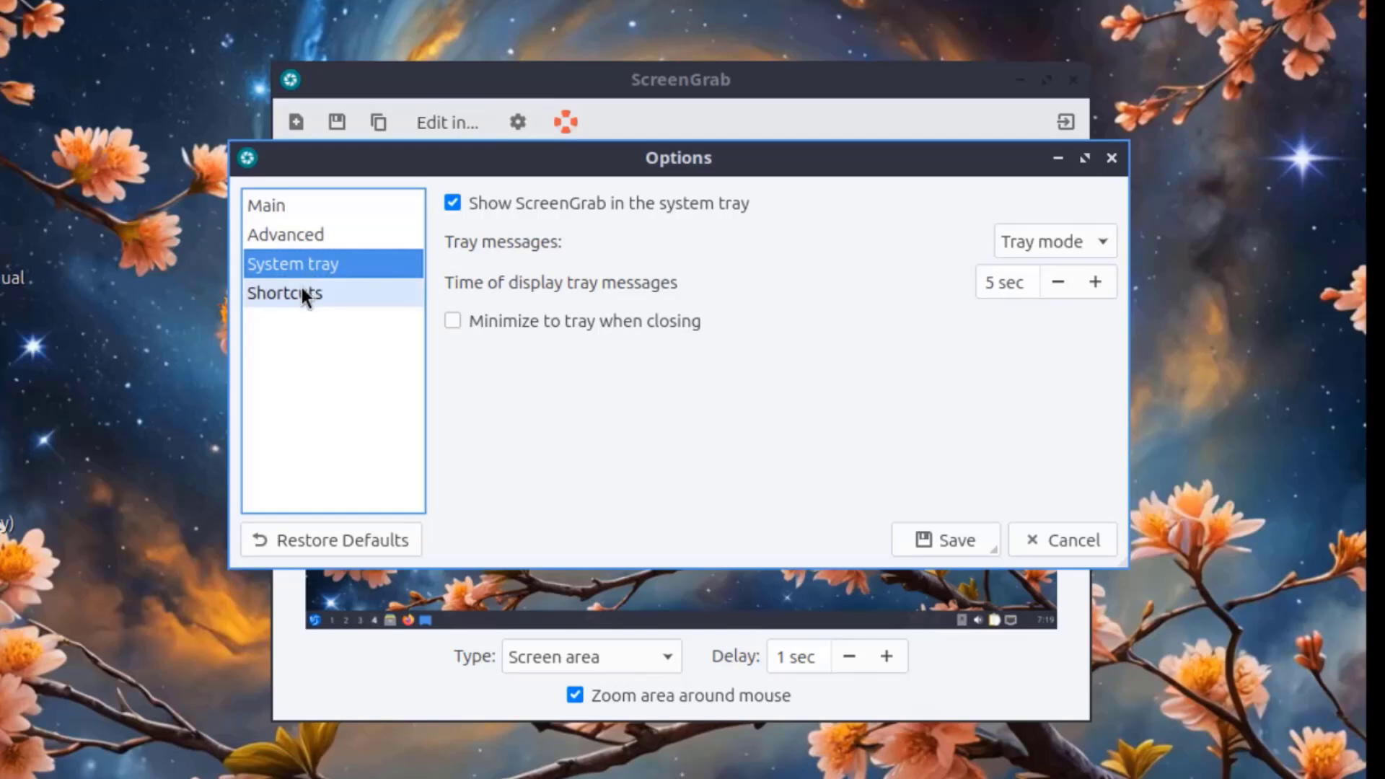
pyautogui.click(302, 289)
pyautogui.click(1115, 158)
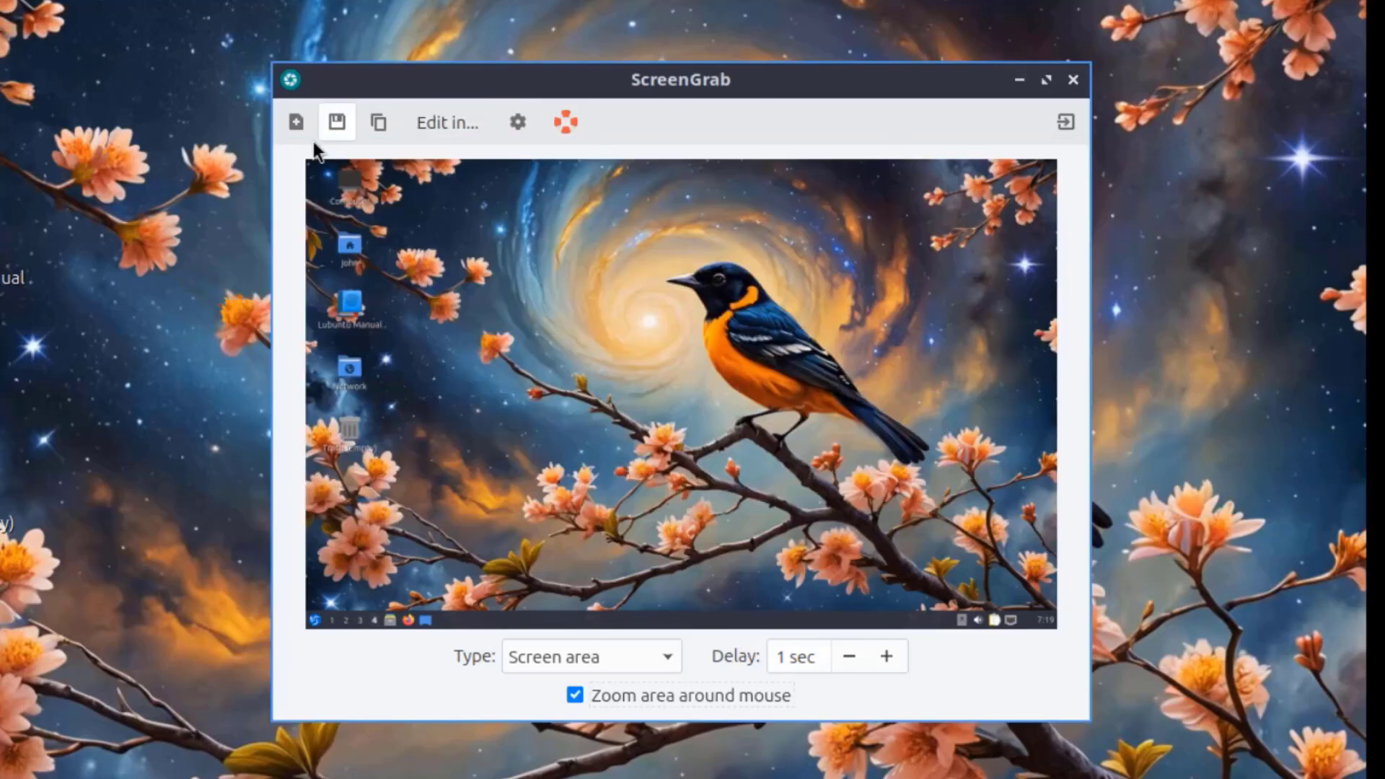
# Step: Capture a 528 × 430 area framing the bird on its branch, then shift ScreenGrab left
pyautogui.click(296, 122)
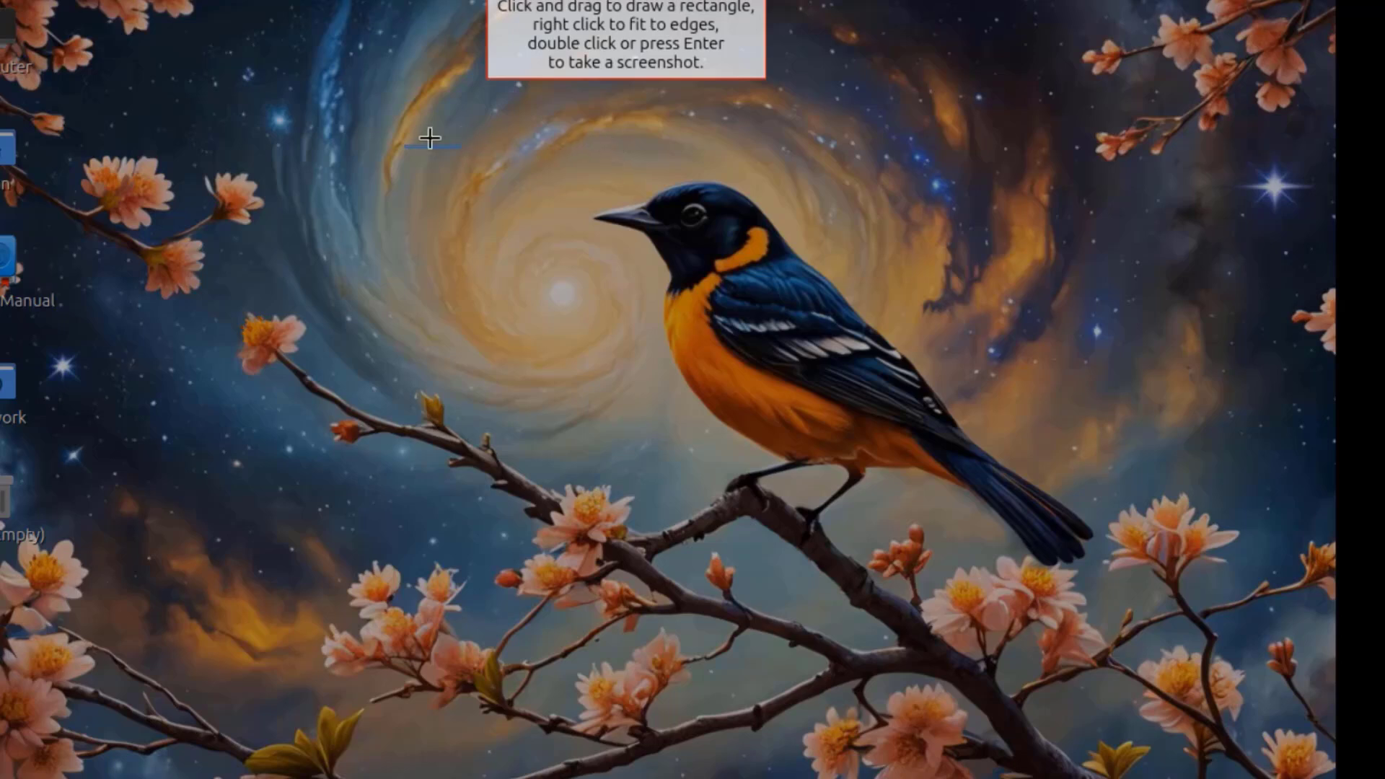
pyautogui.moveTo(556, 163); pyautogui.dragTo(1100, 581)
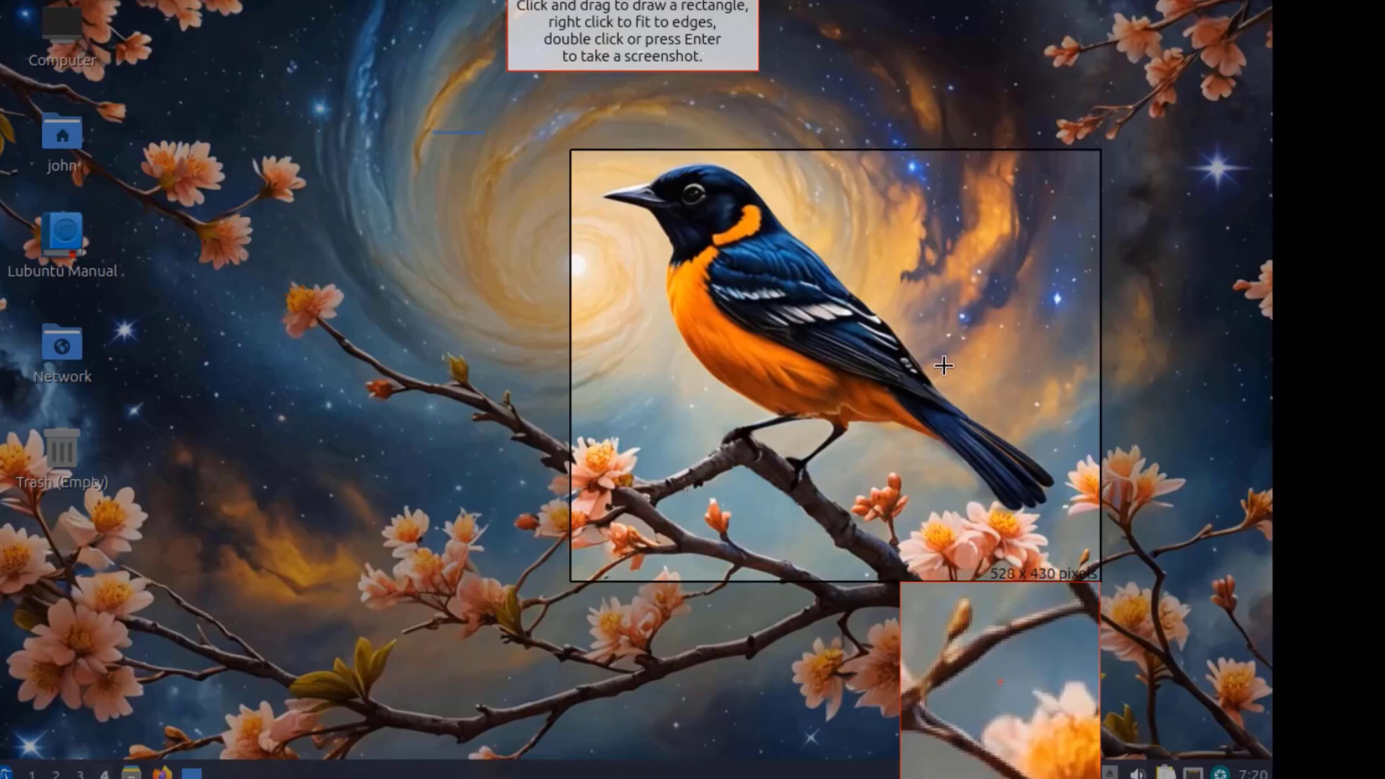
pyautogui.doubleClick(848, 225)
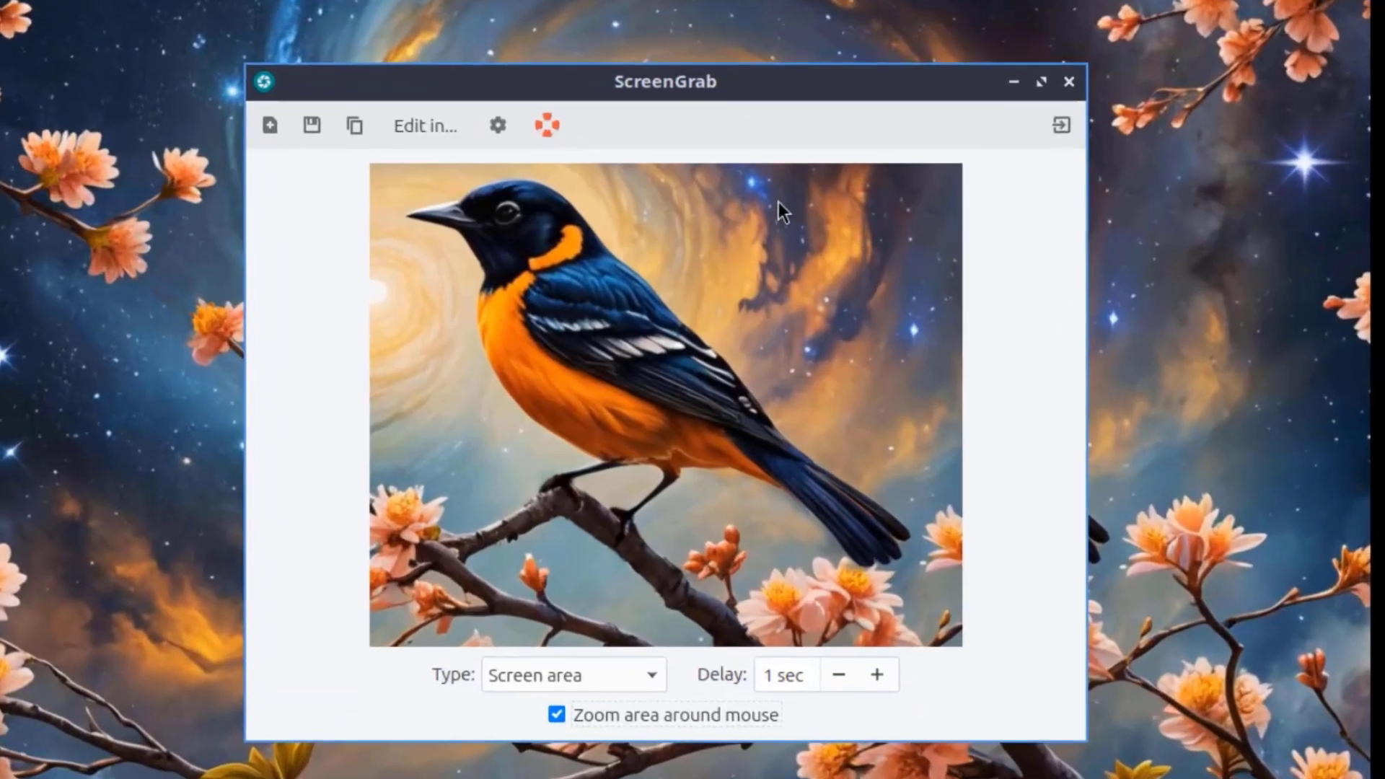
pyautogui.moveTo(755, 102); pyautogui.dragTo(560, 103)
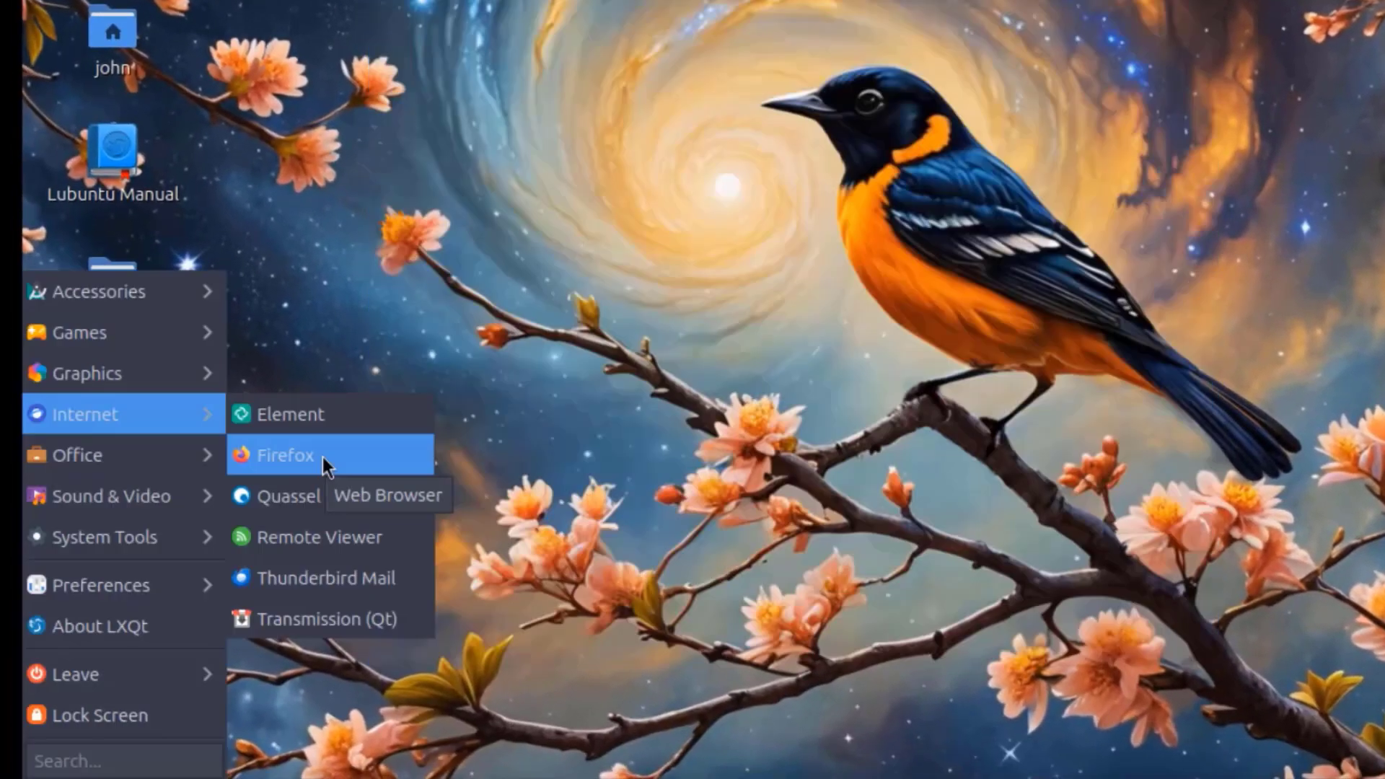
# Step: Check Firefox's About window showing version 131.0 (64-bit), then launch VLC media player
pyautogui.click(322, 457)
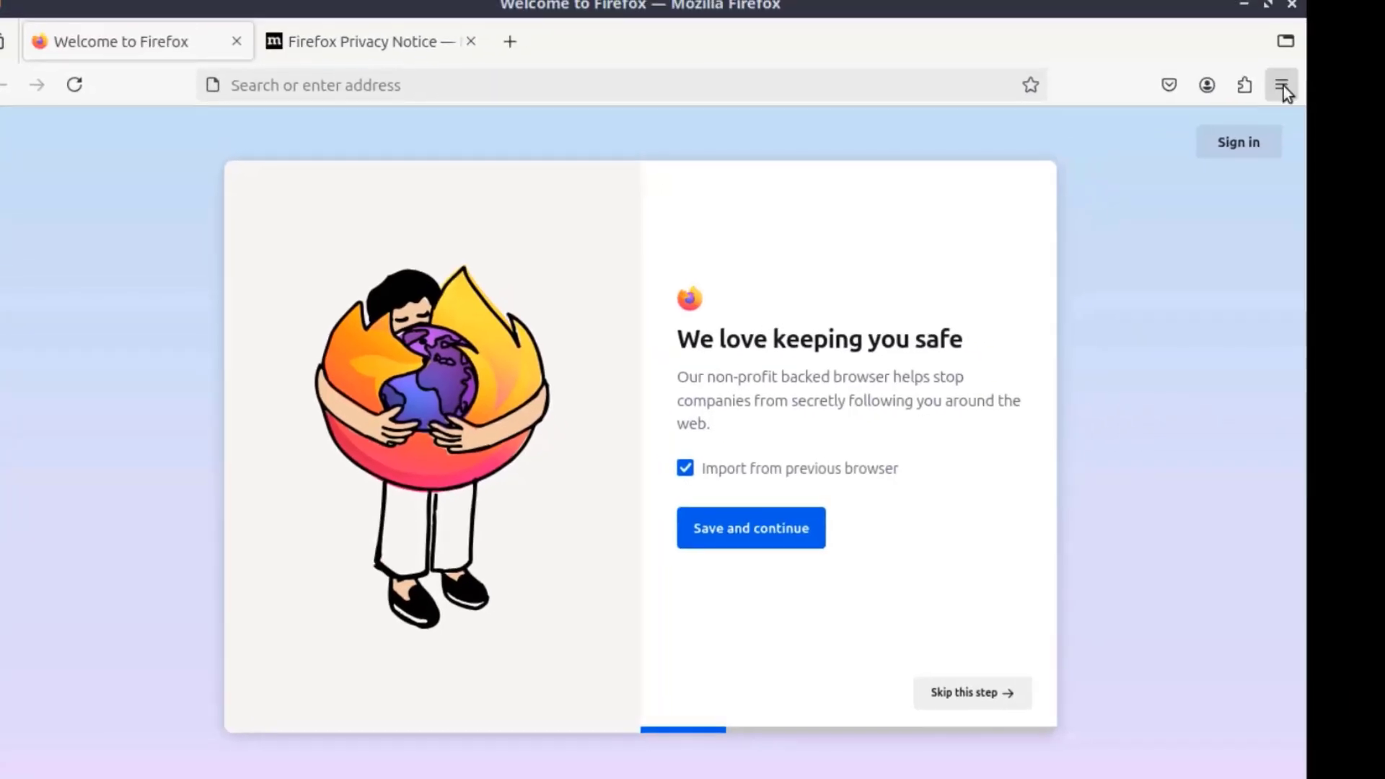
pyautogui.click(1284, 86)
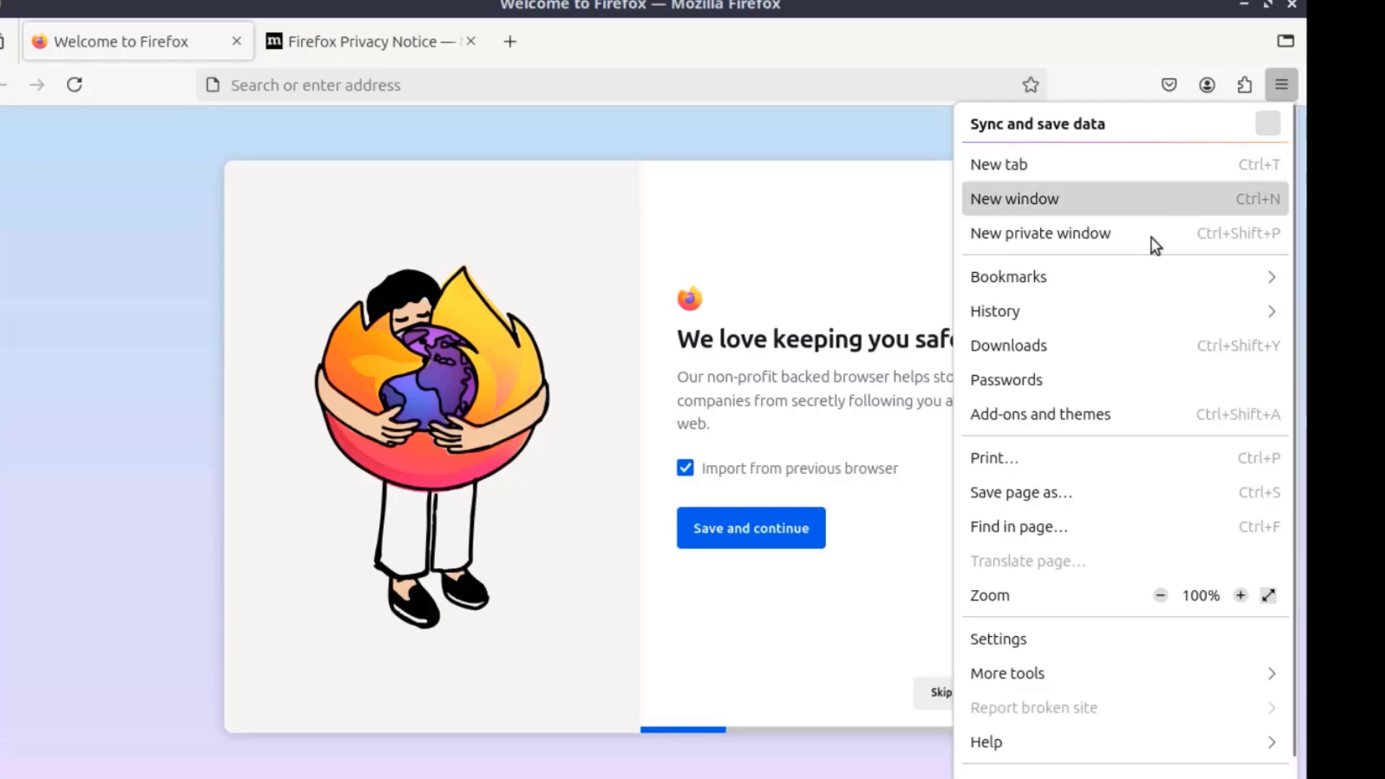
pyautogui.click(1043, 739)
pyautogui.click(1025, 347)
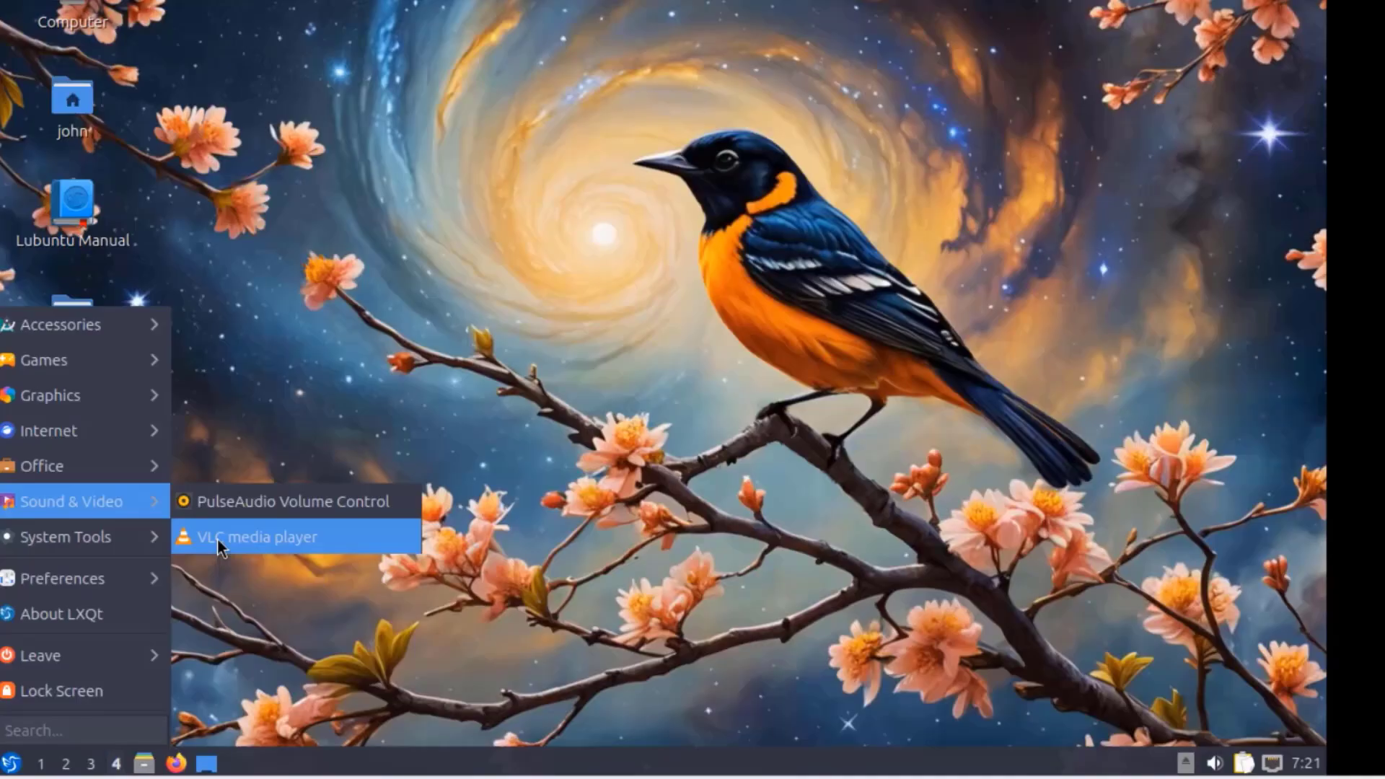
pyautogui.click(218, 538)
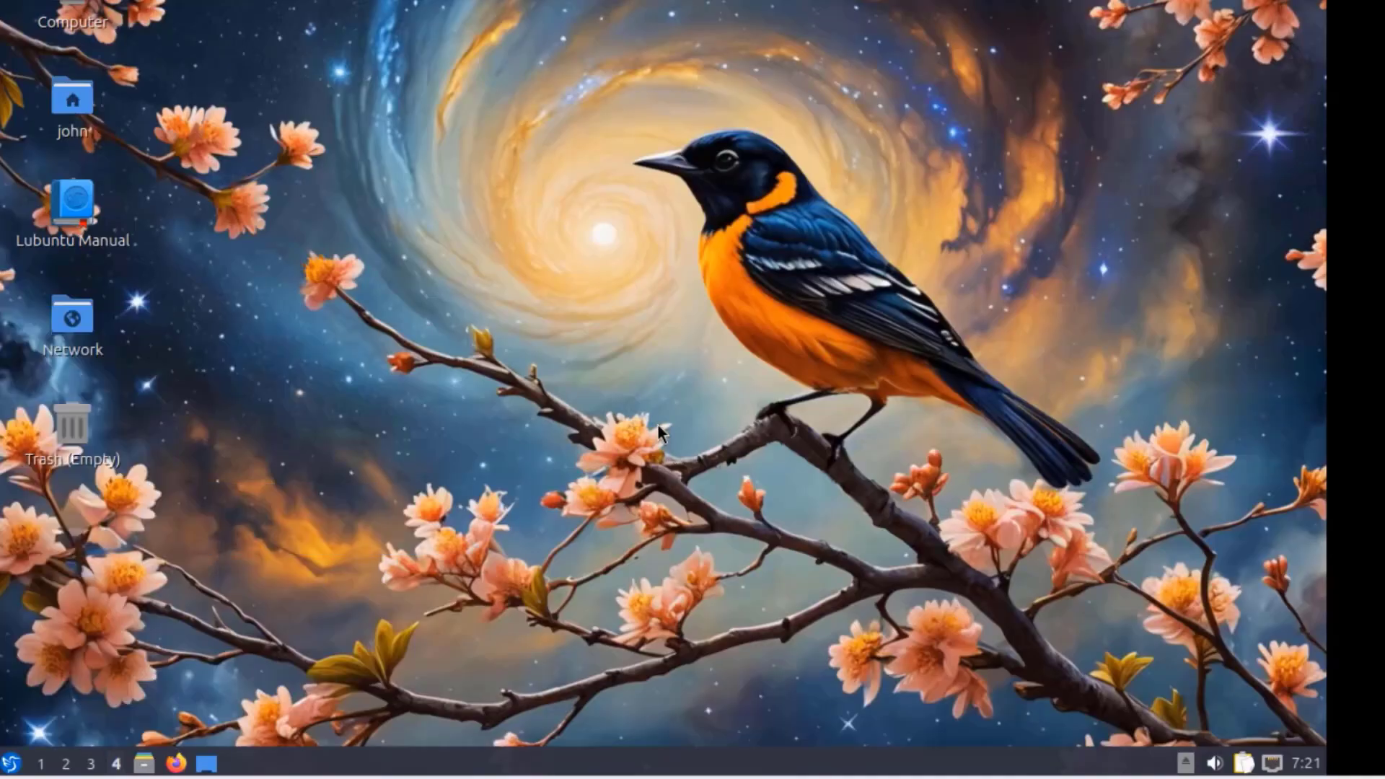
# Step: Accept VLC's privacy notice, view its About (3.0.21 Vetinari), then launch Discover
pyautogui.click(838, 532)
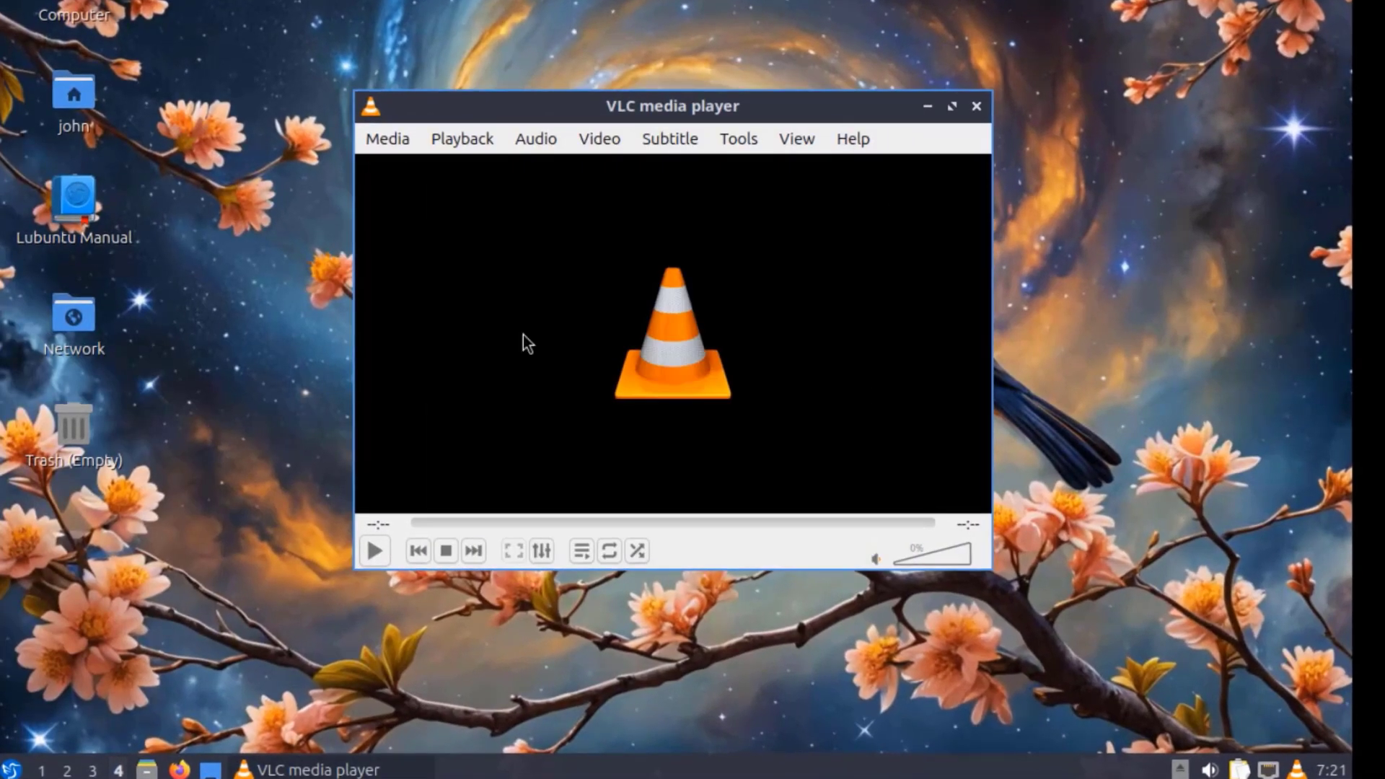
pyautogui.click(874, 144)
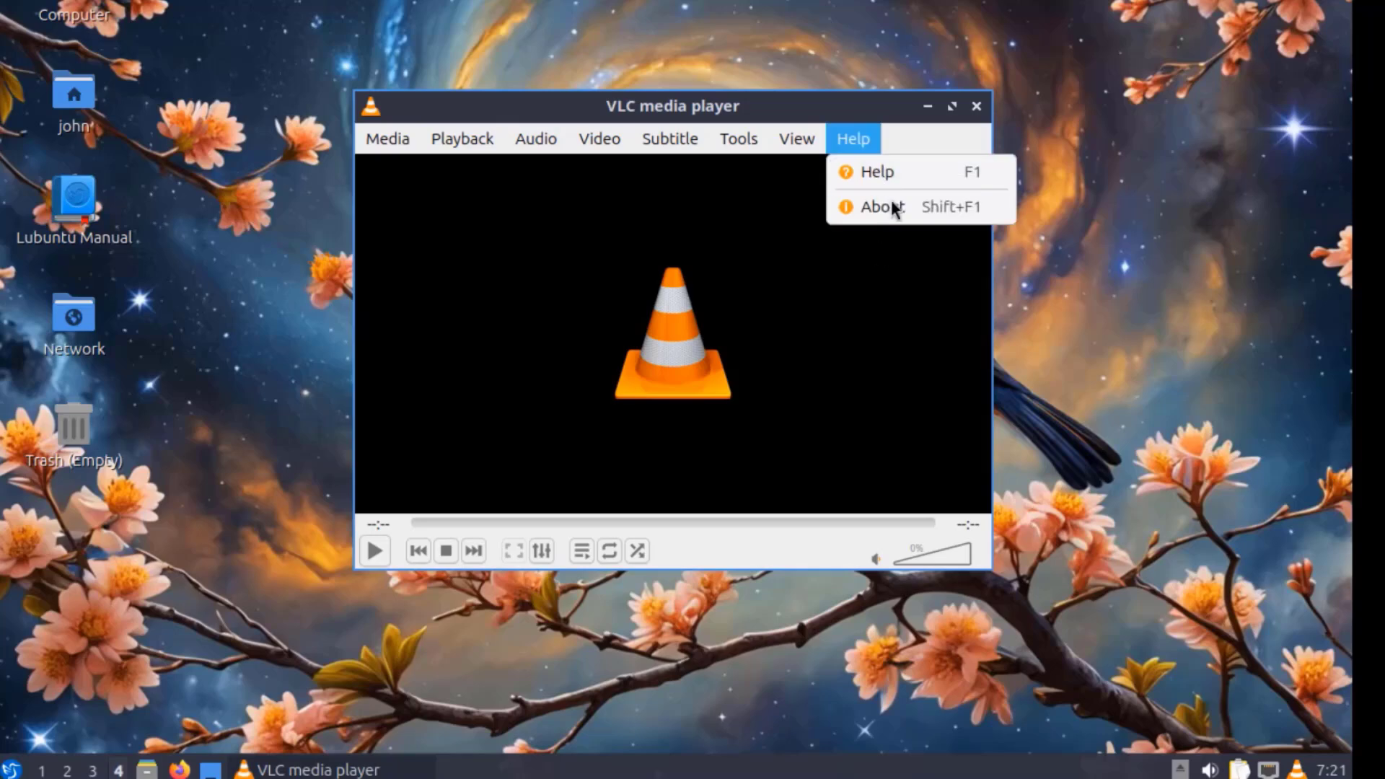
pyautogui.click(891, 205)
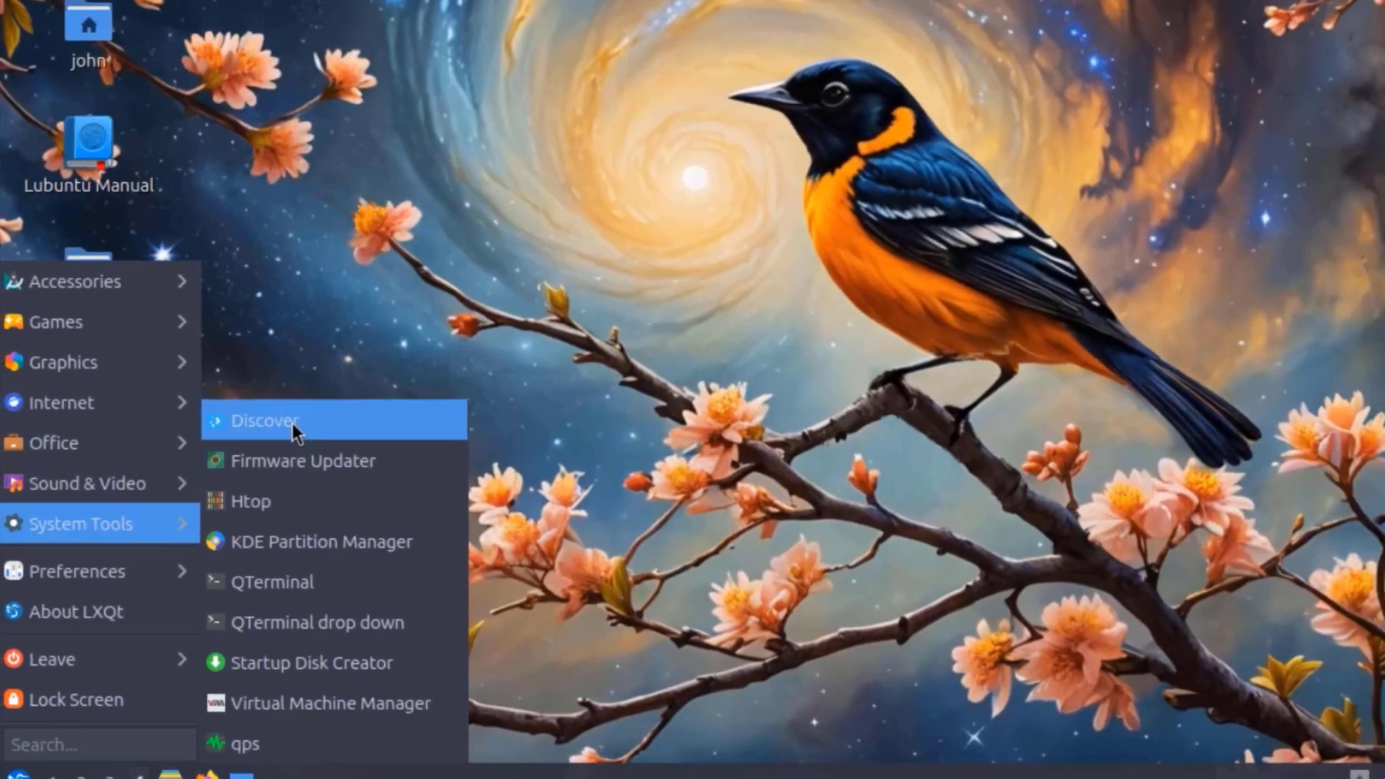
pyautogui.click(302, 386)
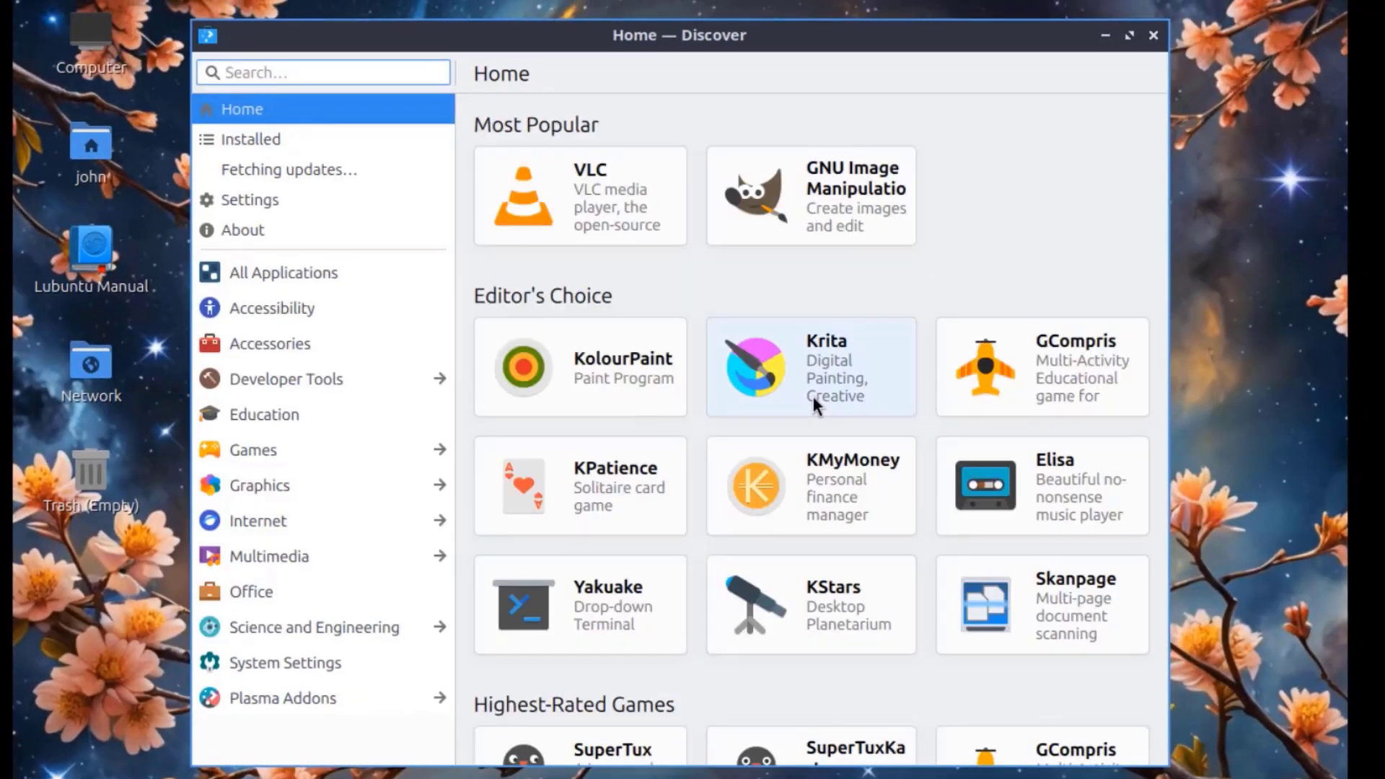
# Step: Browse Discover's installed apps, then the Accessibility, Accessories and Developer Tools categories
pyautogui.moveTo(604, 33); pyautogui.dragTo(636, 37)
pyautogui.click(290, 141)
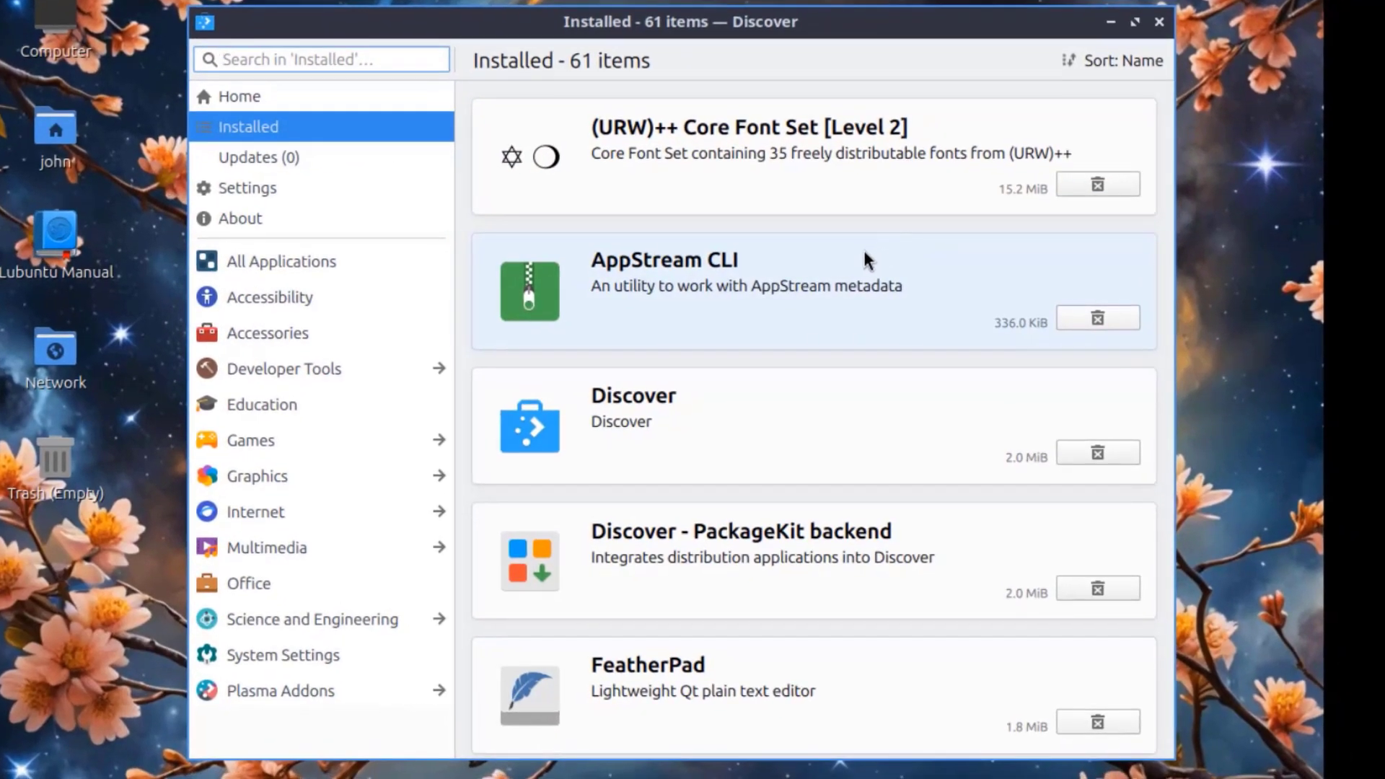
pyautogui.scroll(-5, 869, 262)
pyautogui.scroll(-5, 953, 354)
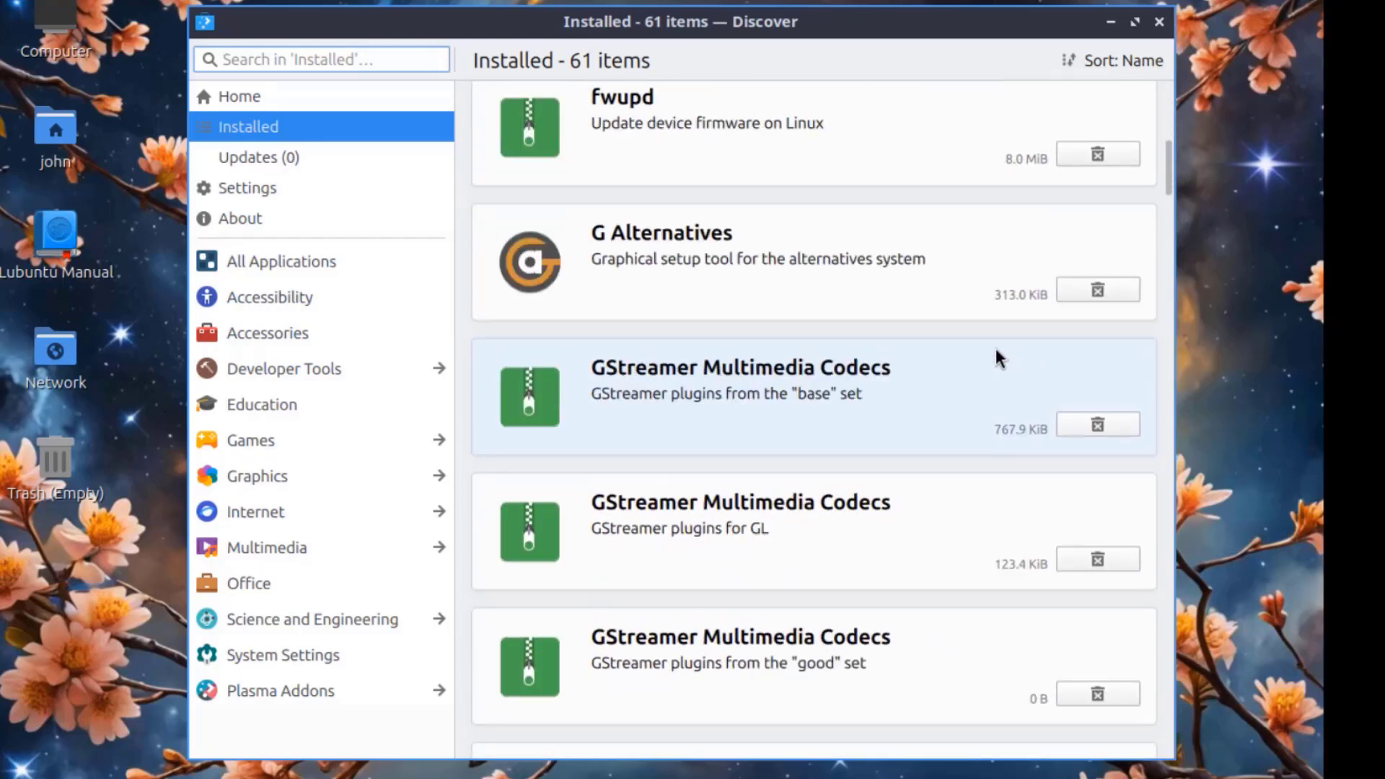
pyautogui.click(268, 261)
pyautogui.click(264, 298)
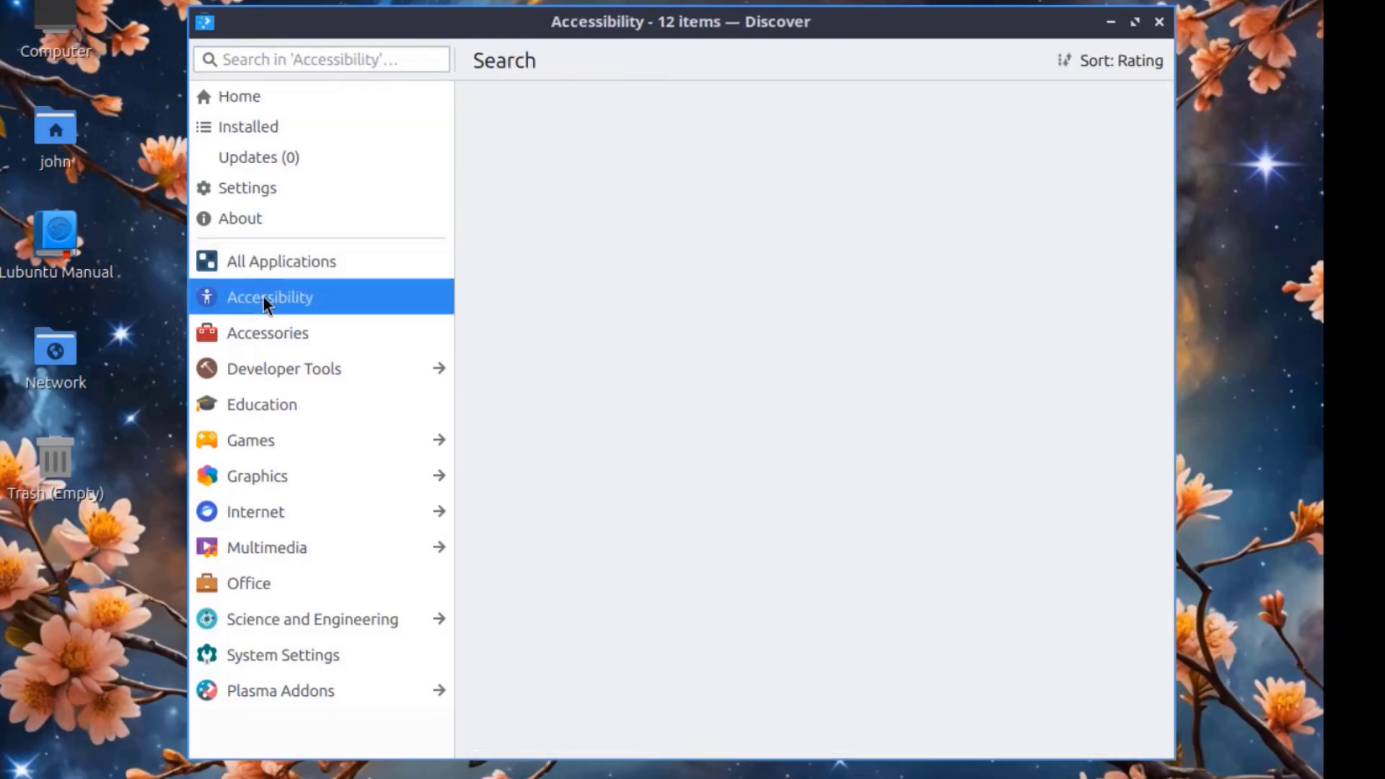
pyautogui.click(263, 336)
pyautogui.click(266, 356)
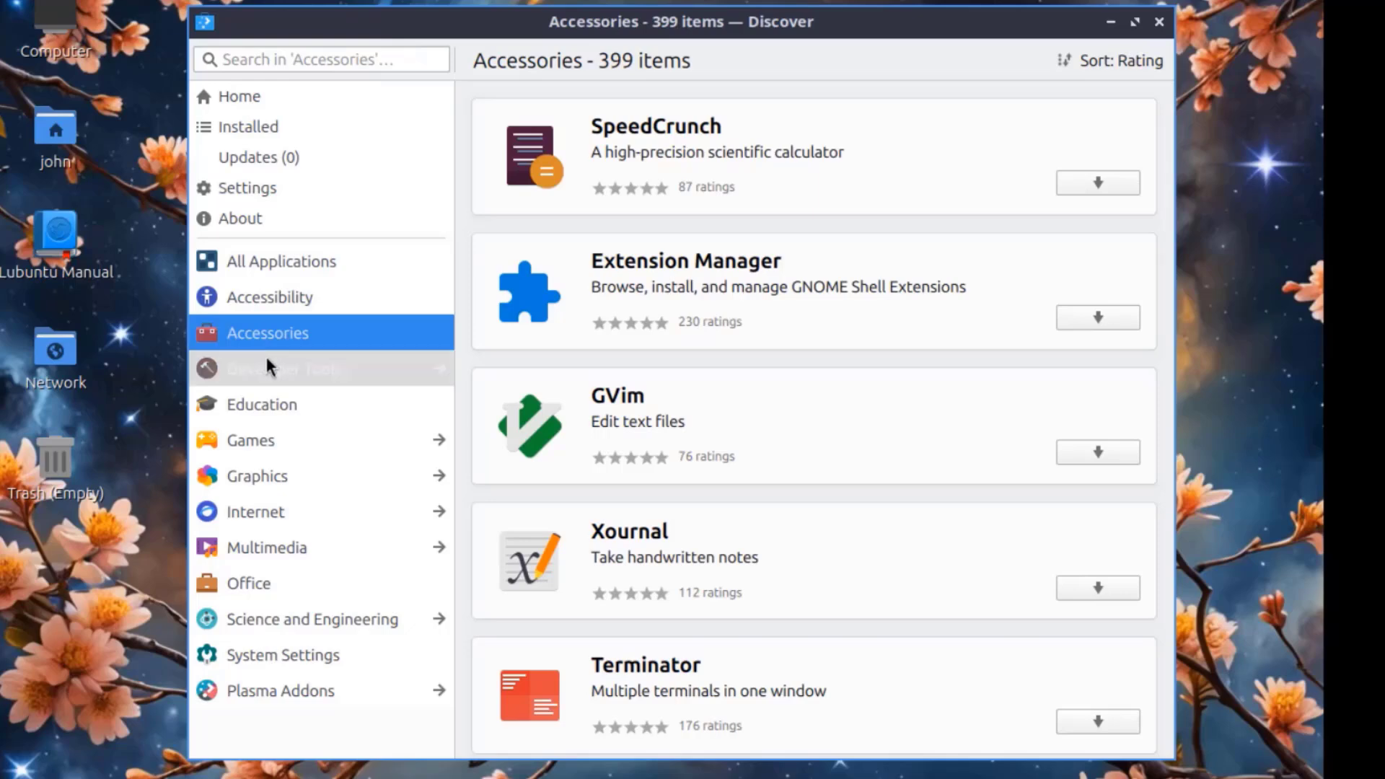
pyautogui.click(231, 261)
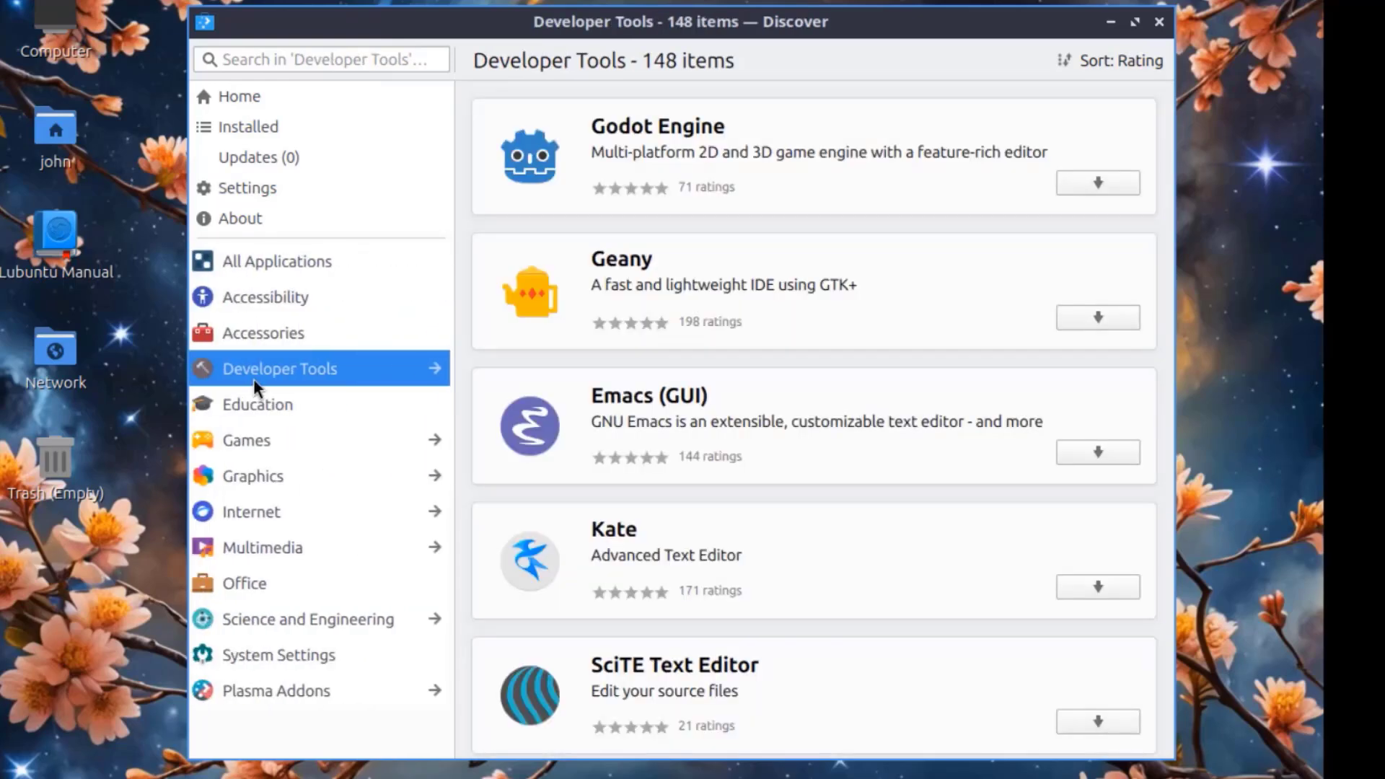
# Step: Browse the Education, Games, Multimedia, Office, Science and Engineering, and System Settings categories
pyautogui.click(253, 406)
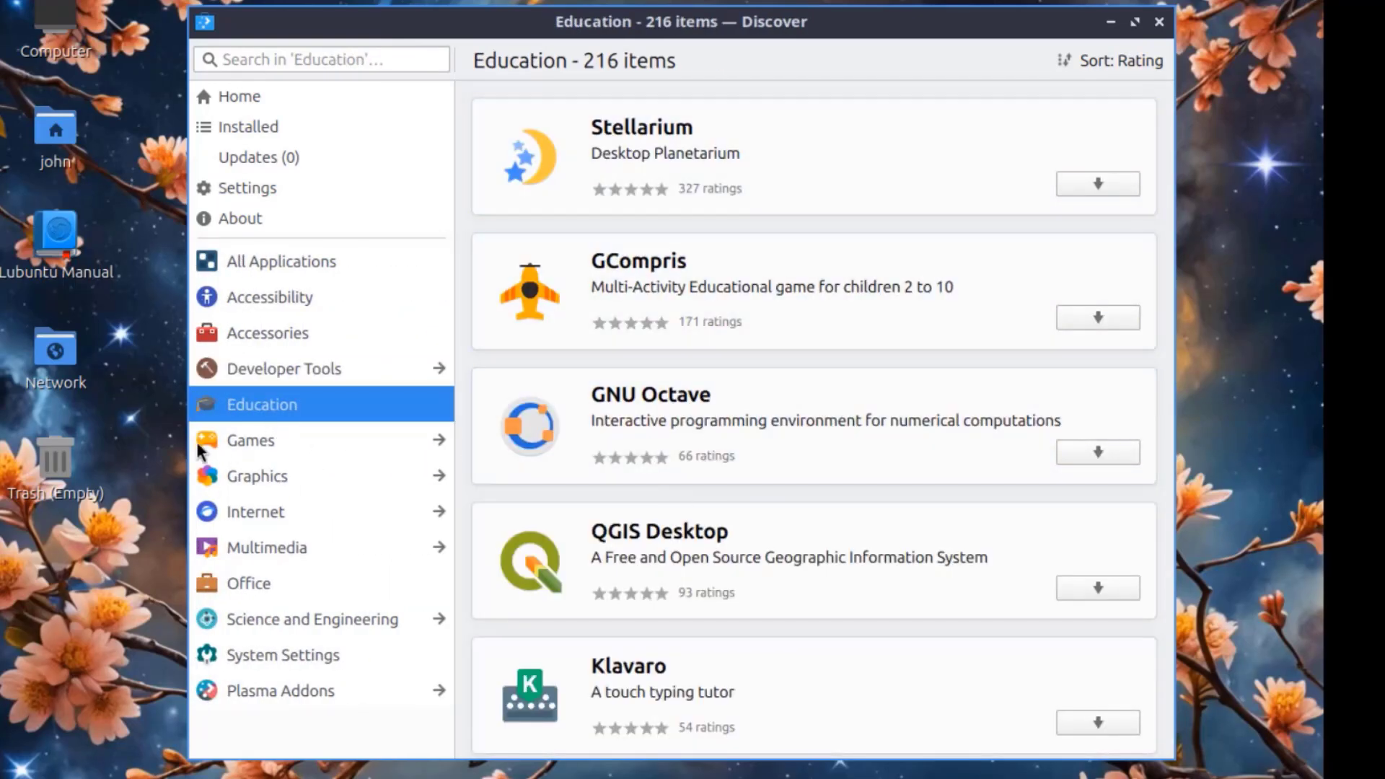
pyautogui.click(336, 446)
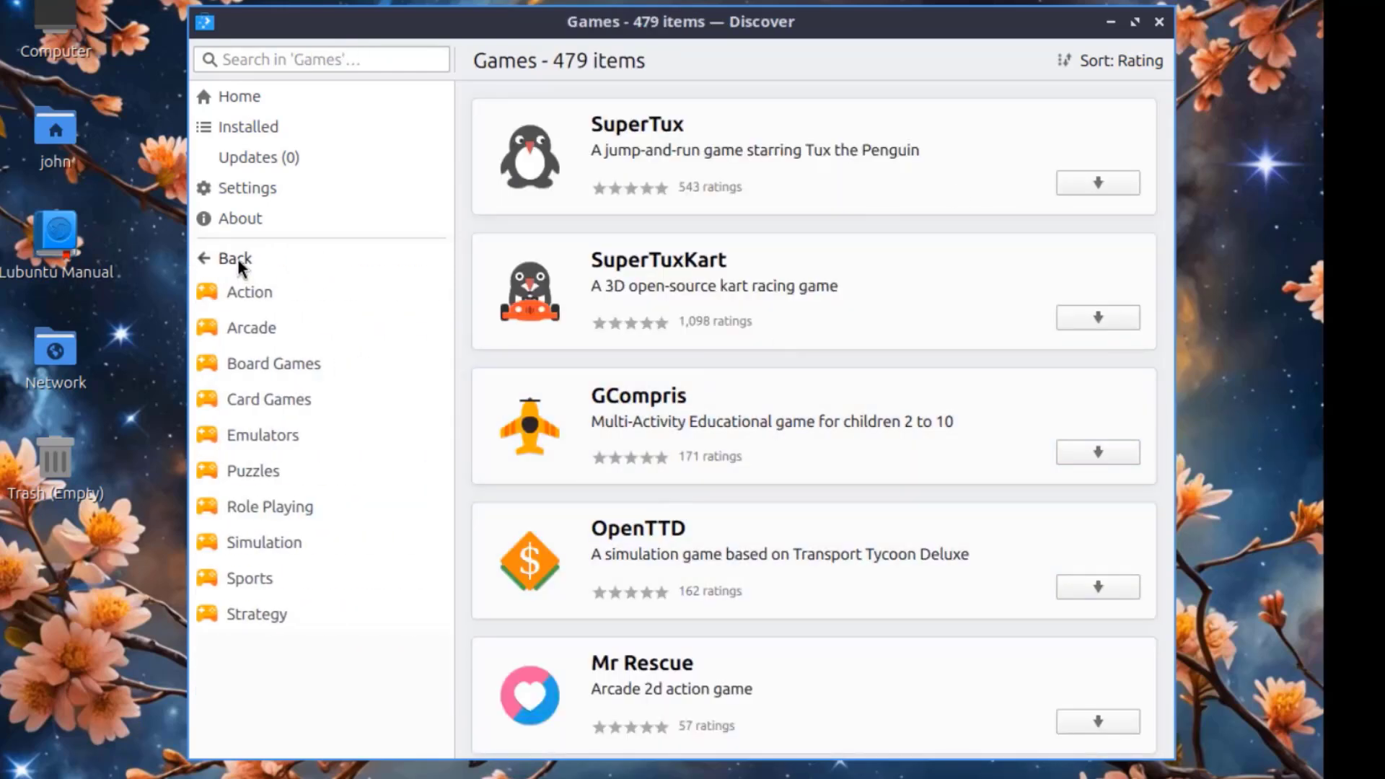
pyautogui.click(239, 264)
pyautogui.click(278, 261)
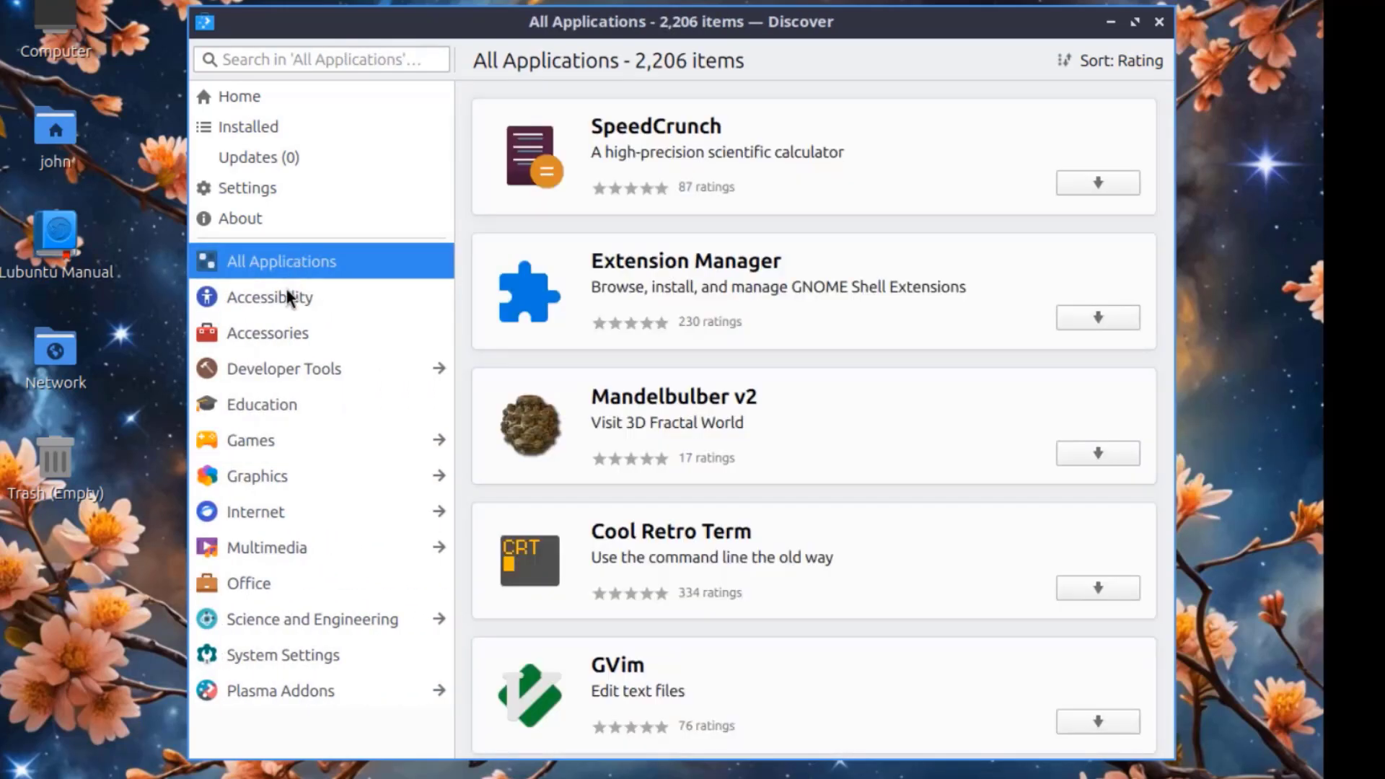
pyautogui.click(259, 548)
pyautogui.click(254, 580)
pyautogui.click(292, 619)
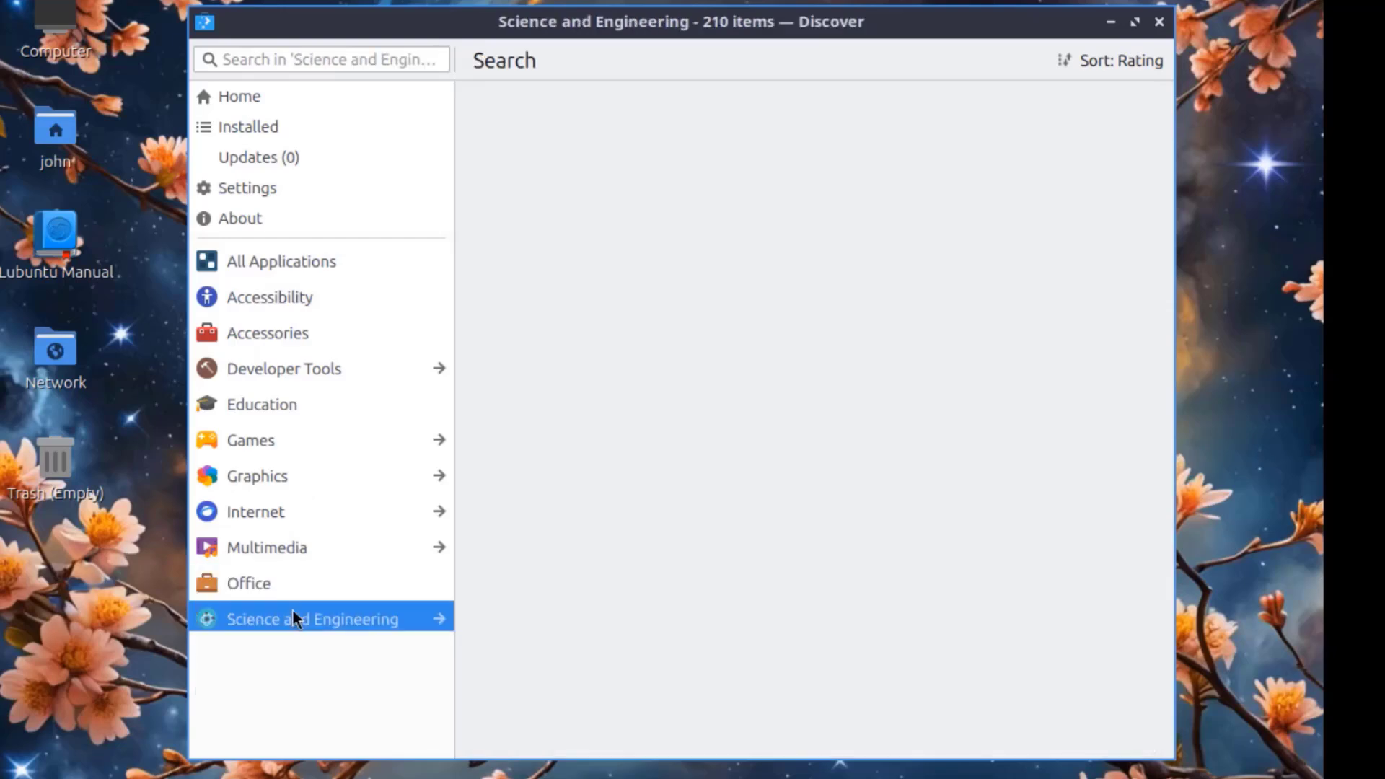
pyautogui.click(230, 258)
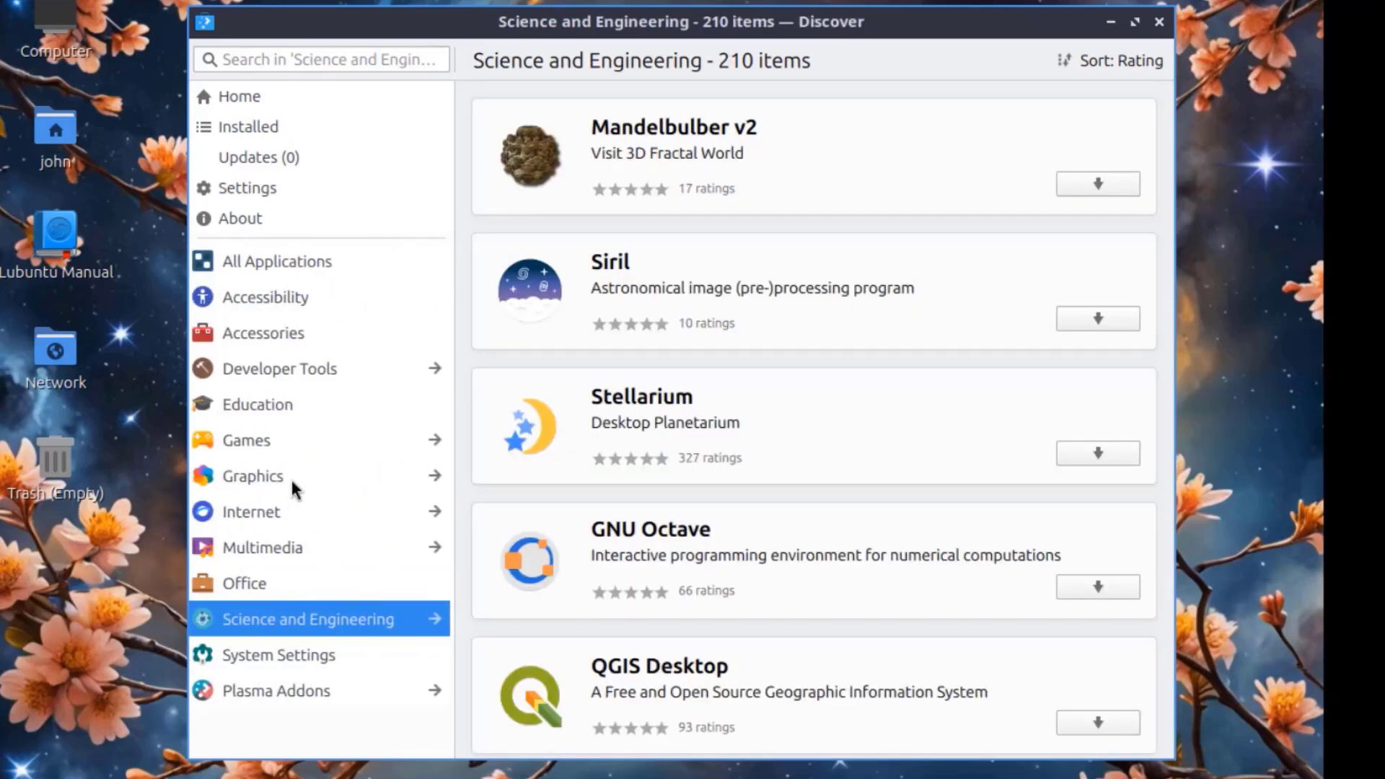
pyautogui.click(303, 653)
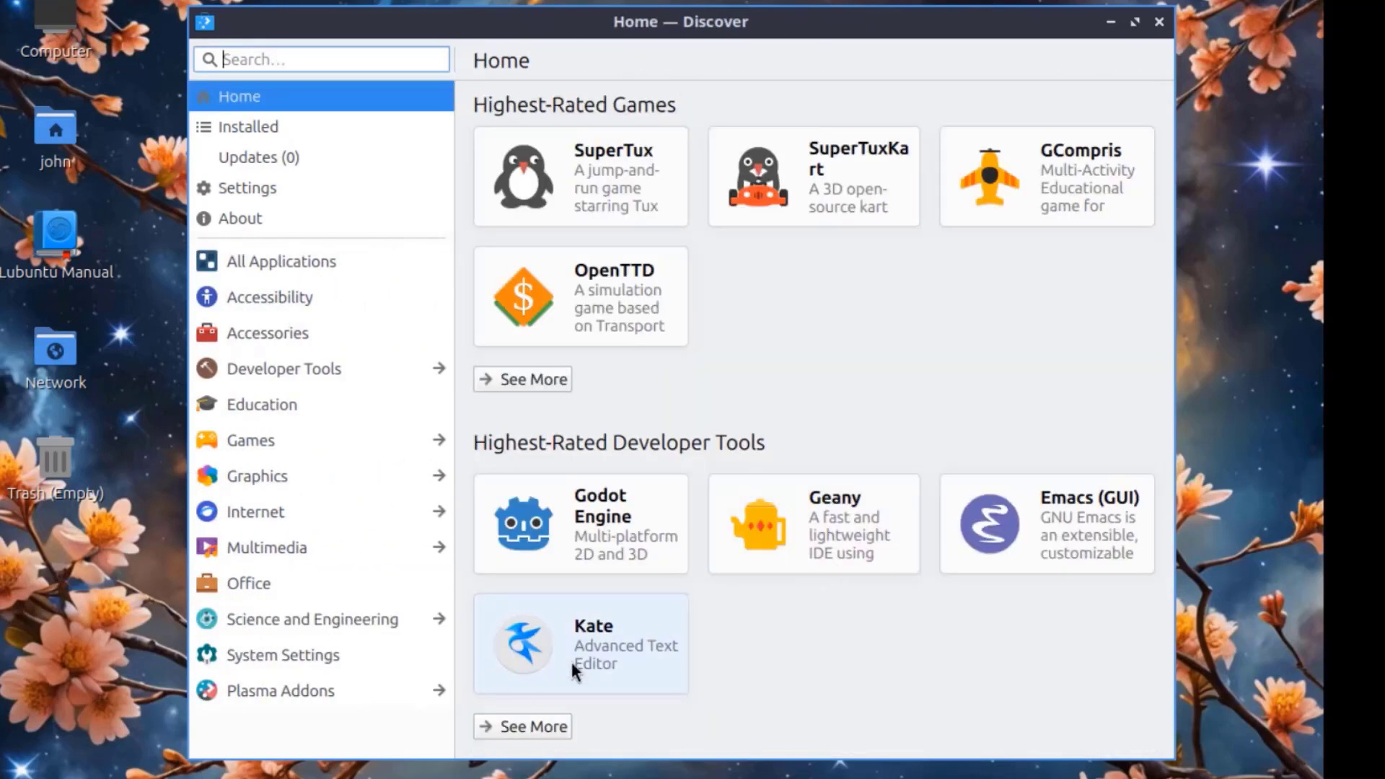
# Step: Install Kate from its Discover page, authorising with the account password
pyautogui.click(600, 633)
pyautogui.click(1093, 62)
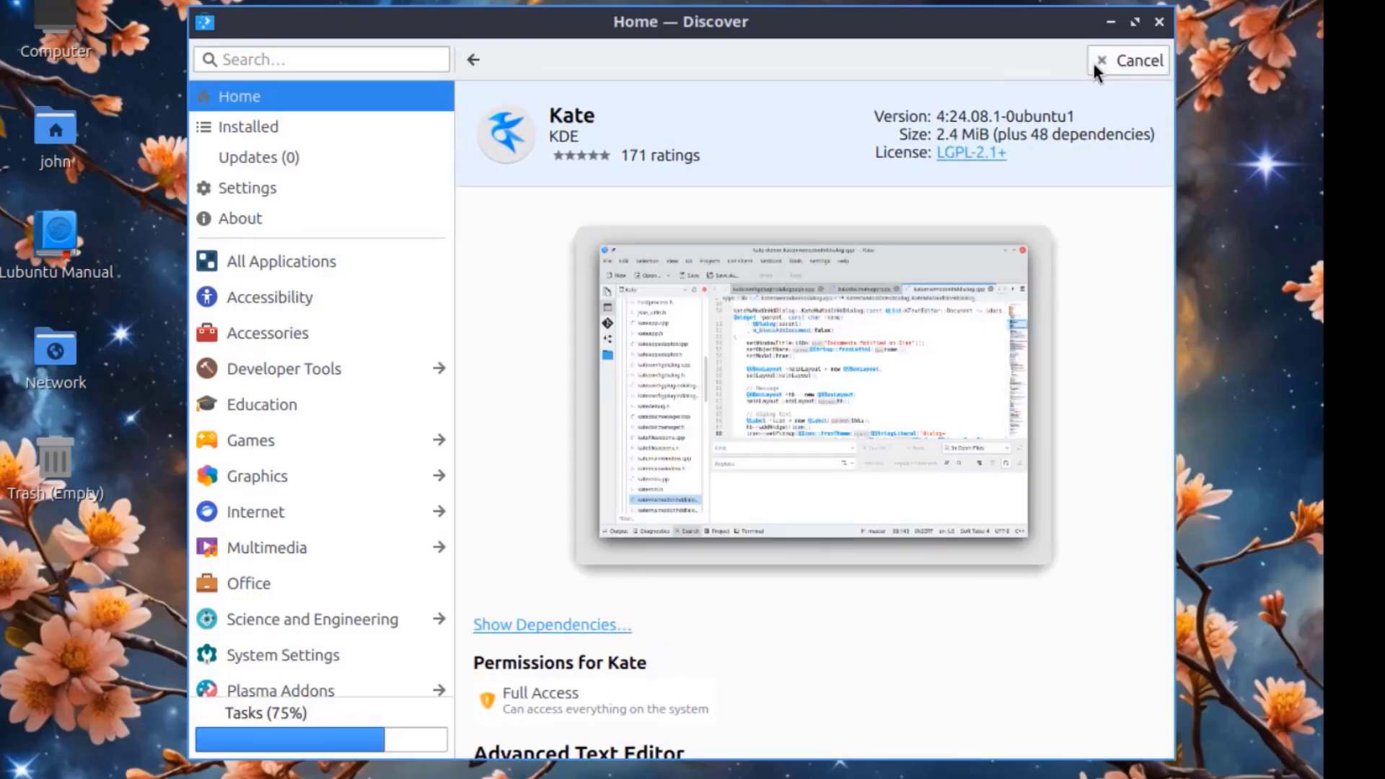
pyautogui.write('****')
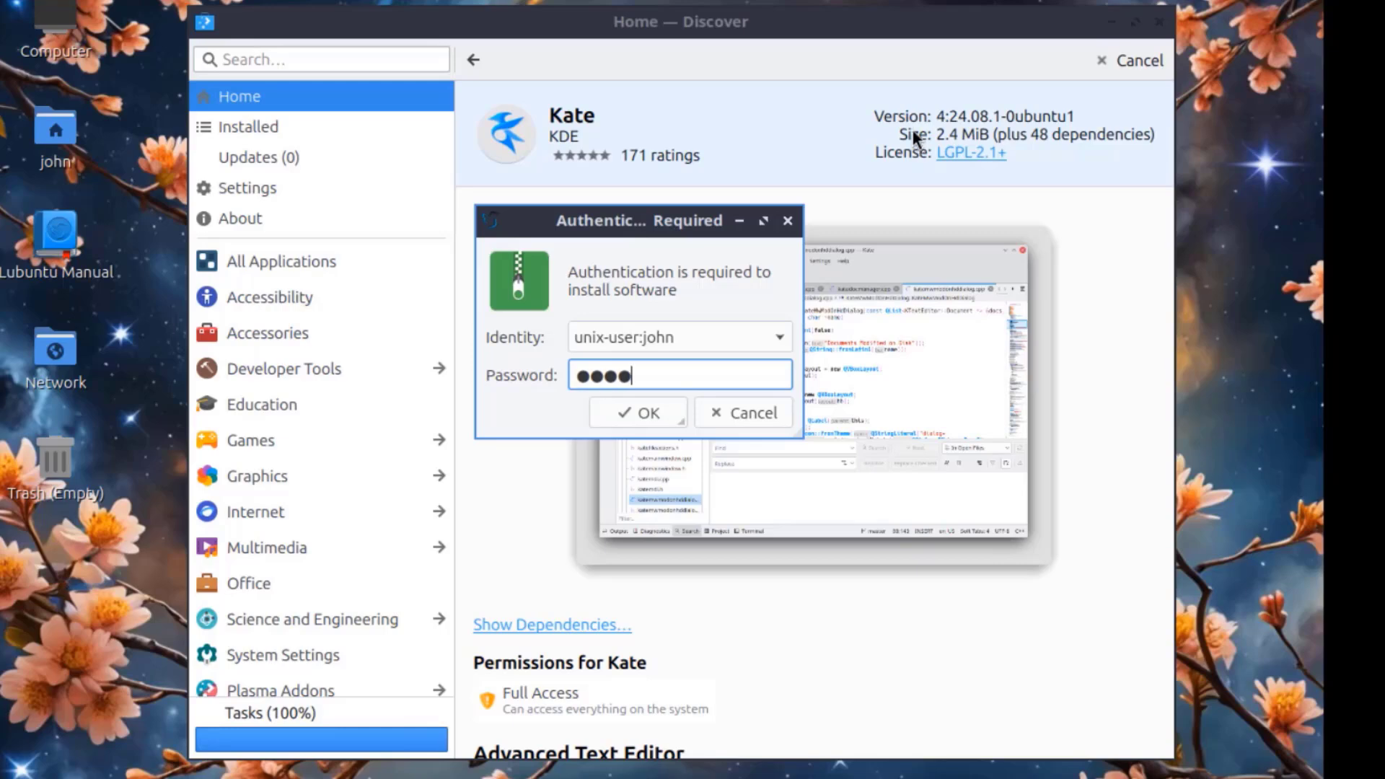
pyautogui.press('Return')
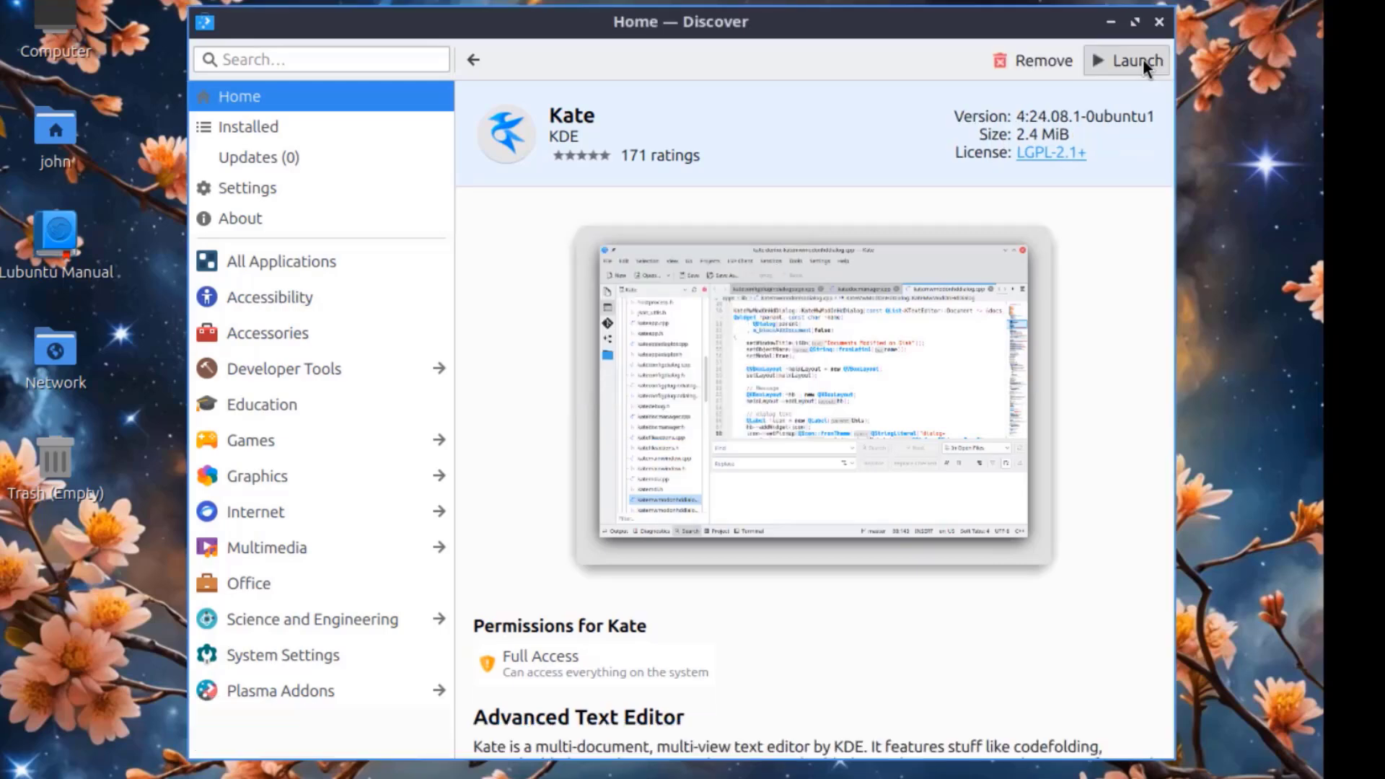
# Step: Launch Kate and look through its Edit, Projects and Settings menus
pyautogui.click(1143, 59)
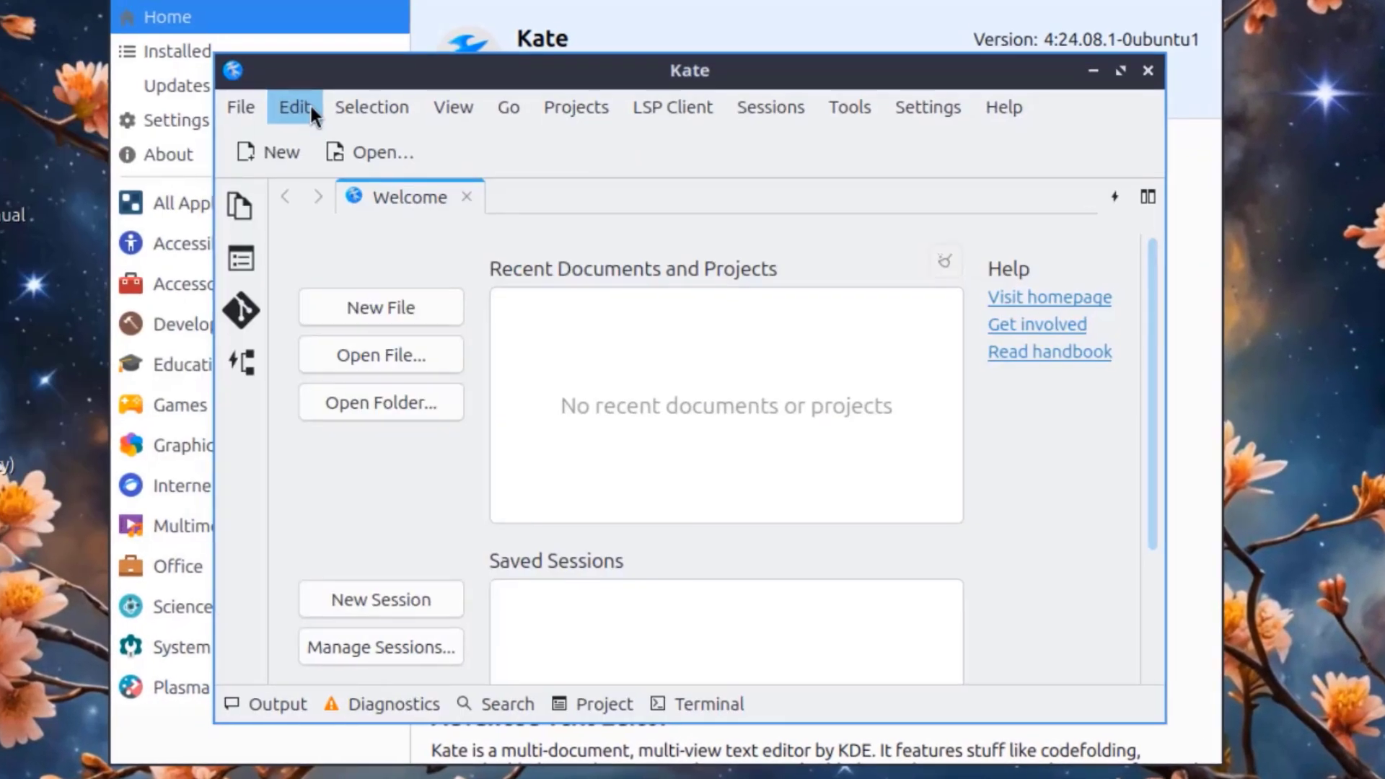
pyautogui.click(357, 180)
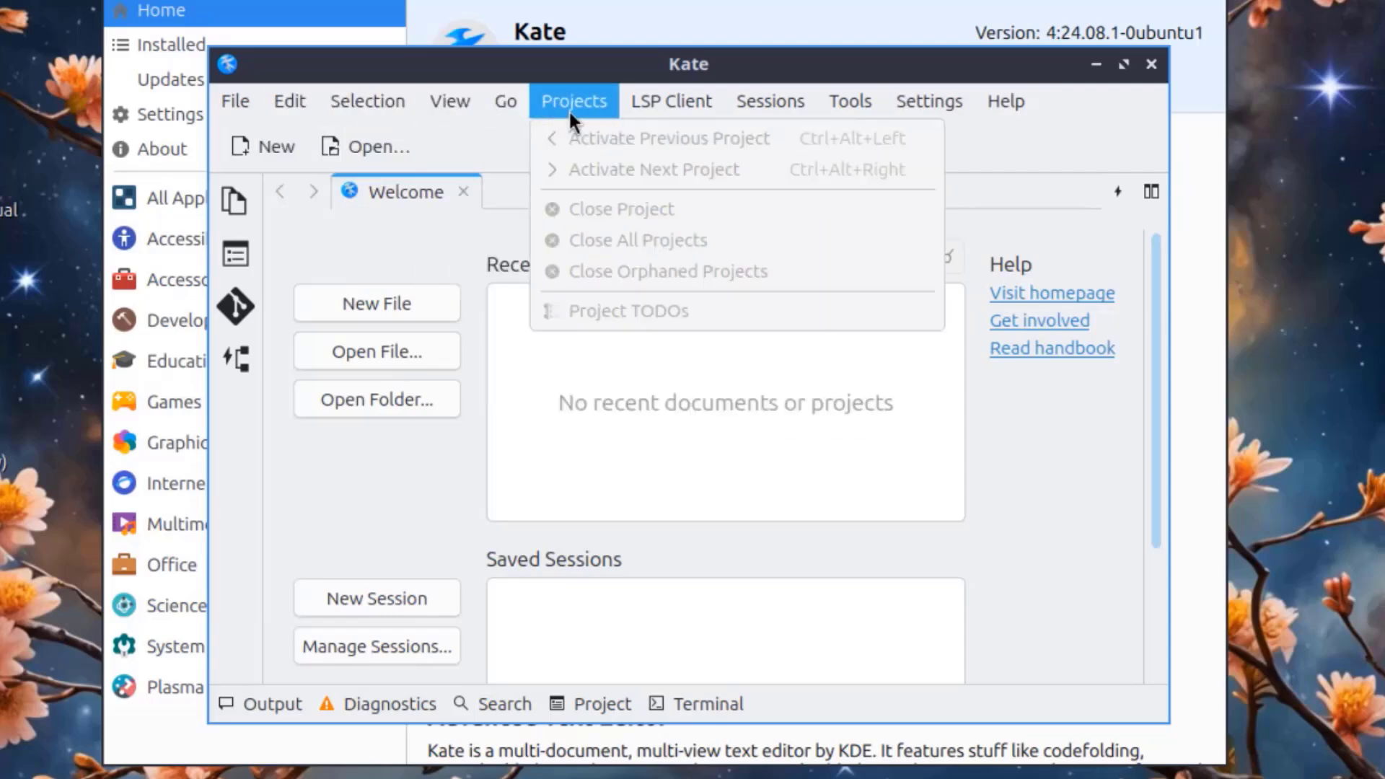
pyautogui.moveTo(658, 113)
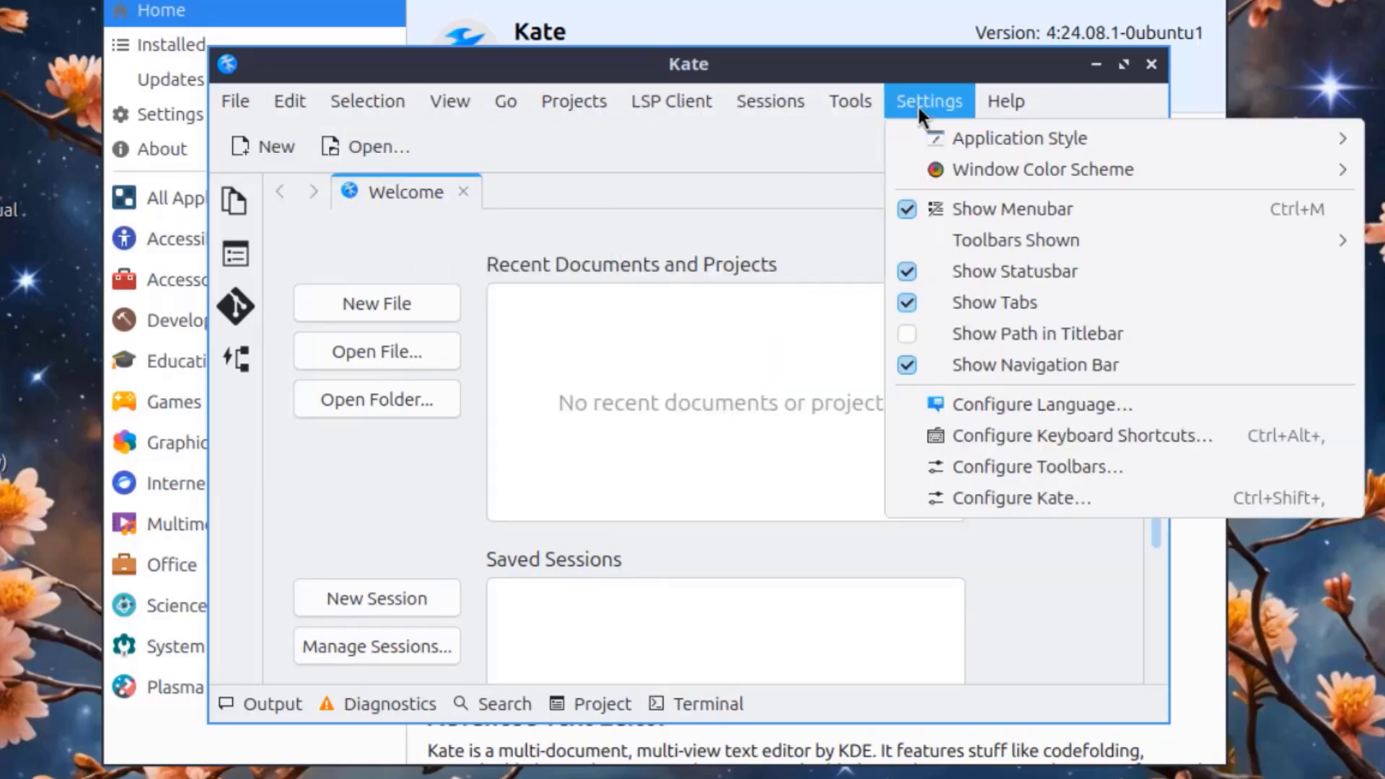
pyautogui.moveTo(1004, 107)
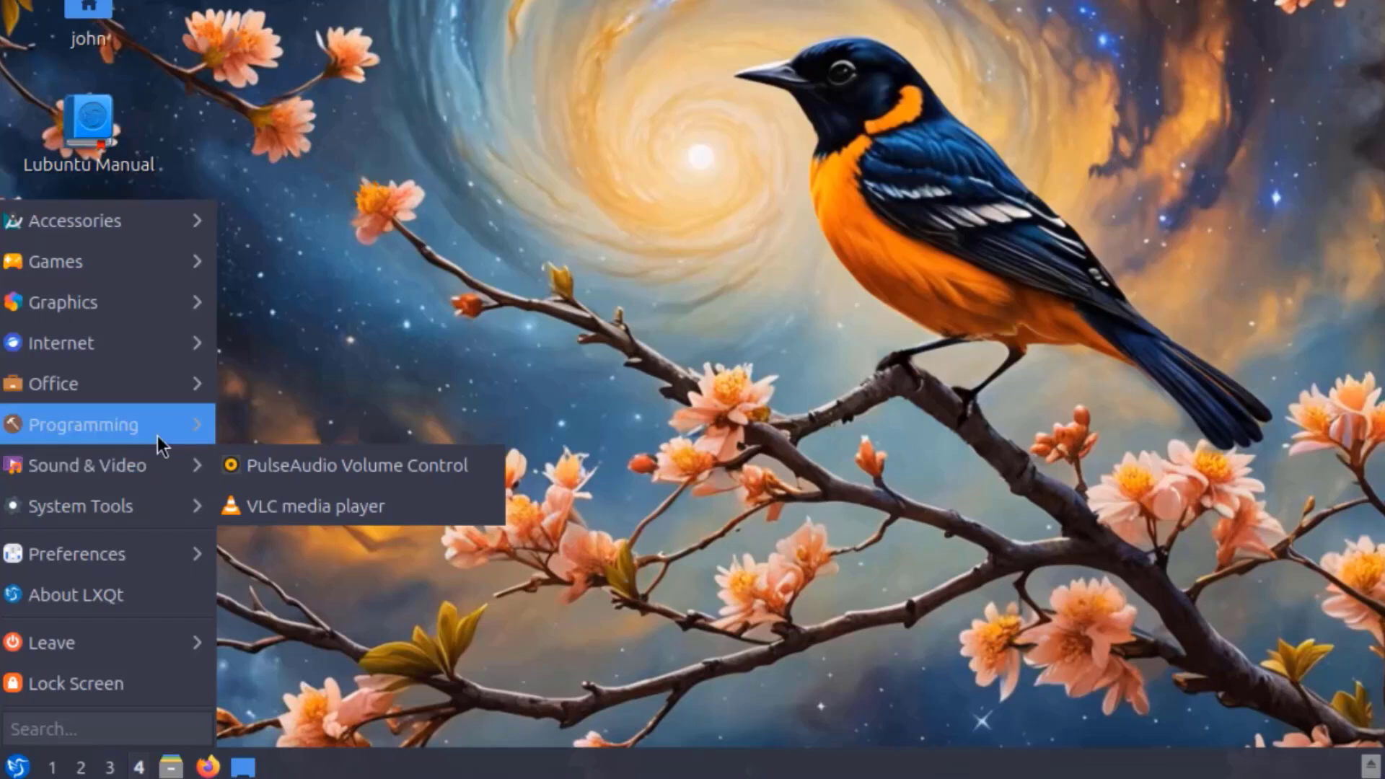
pyautogui.moveTo(157, 434)
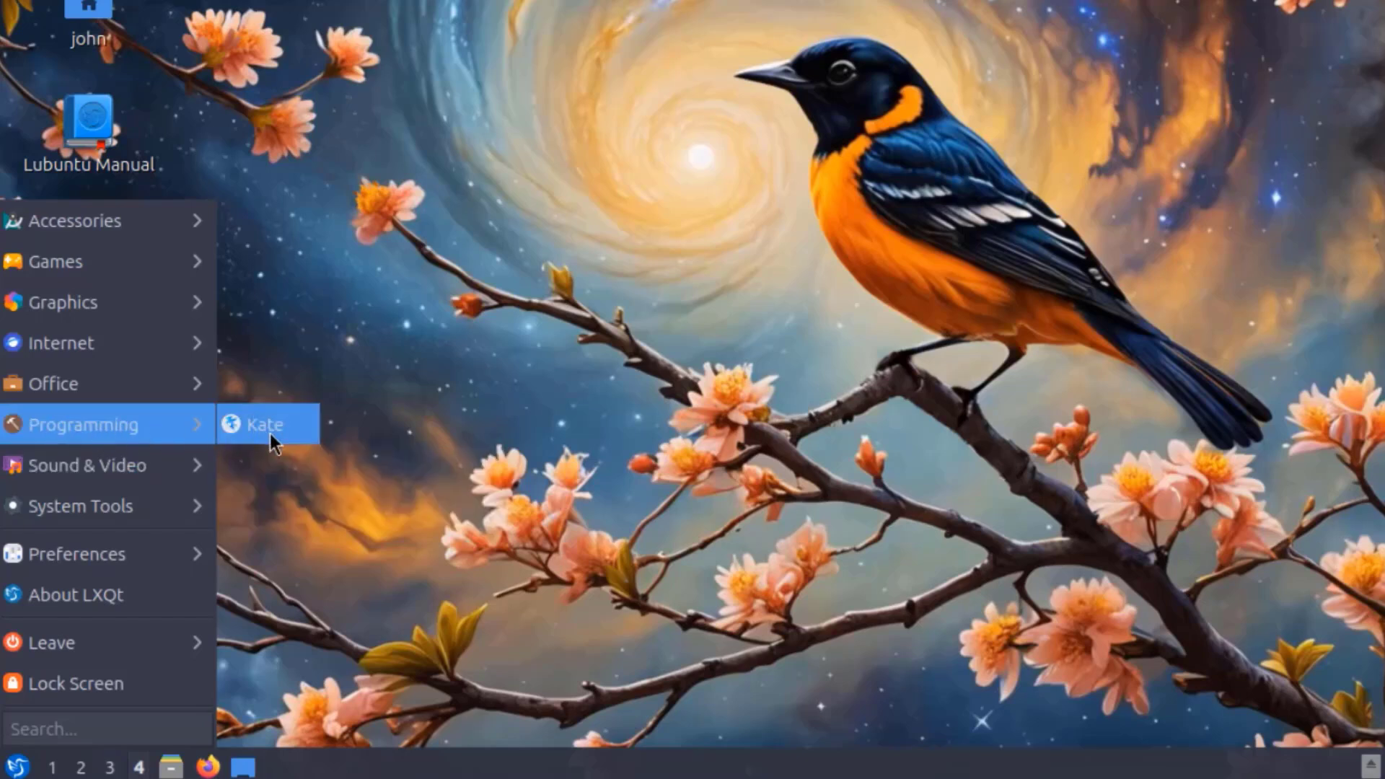
pyautogui.moveTo(144, 507)
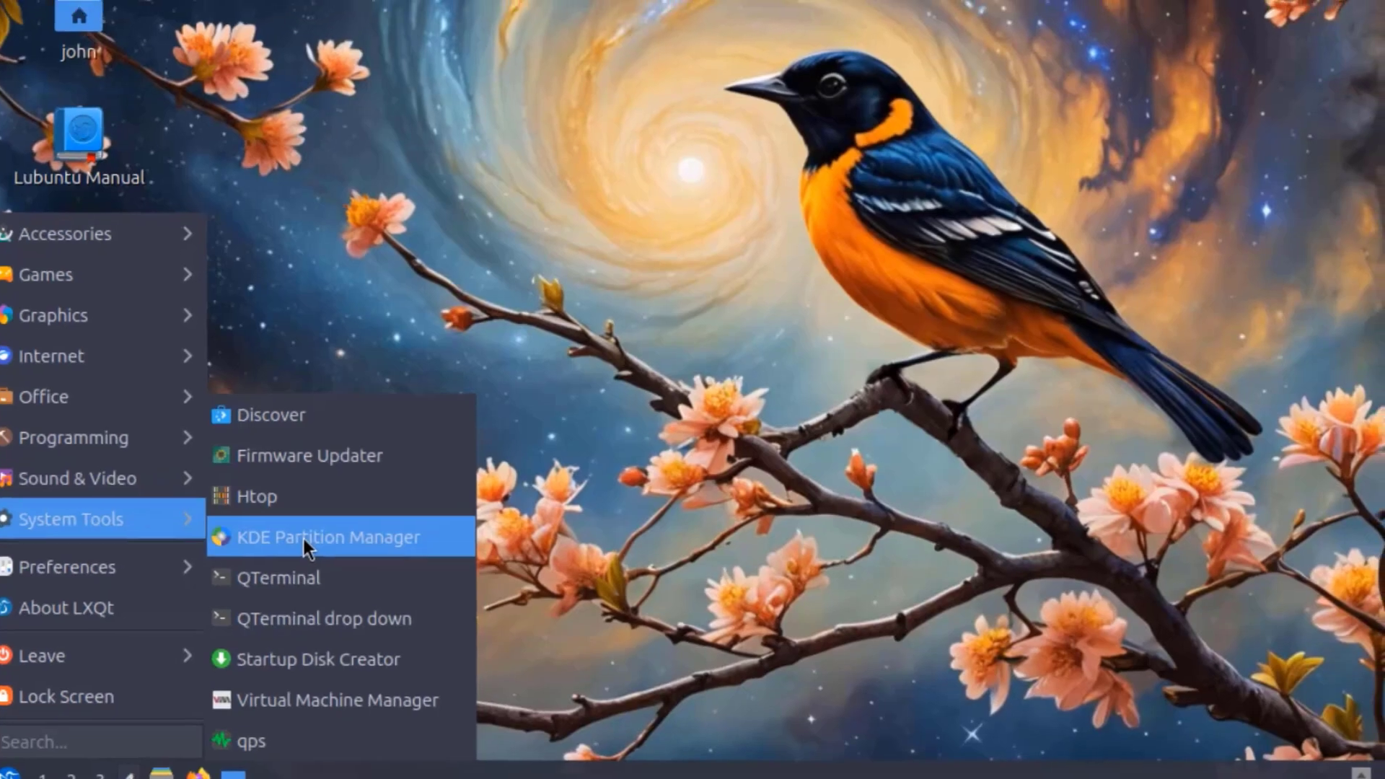
pyautogui.click(313, 525)
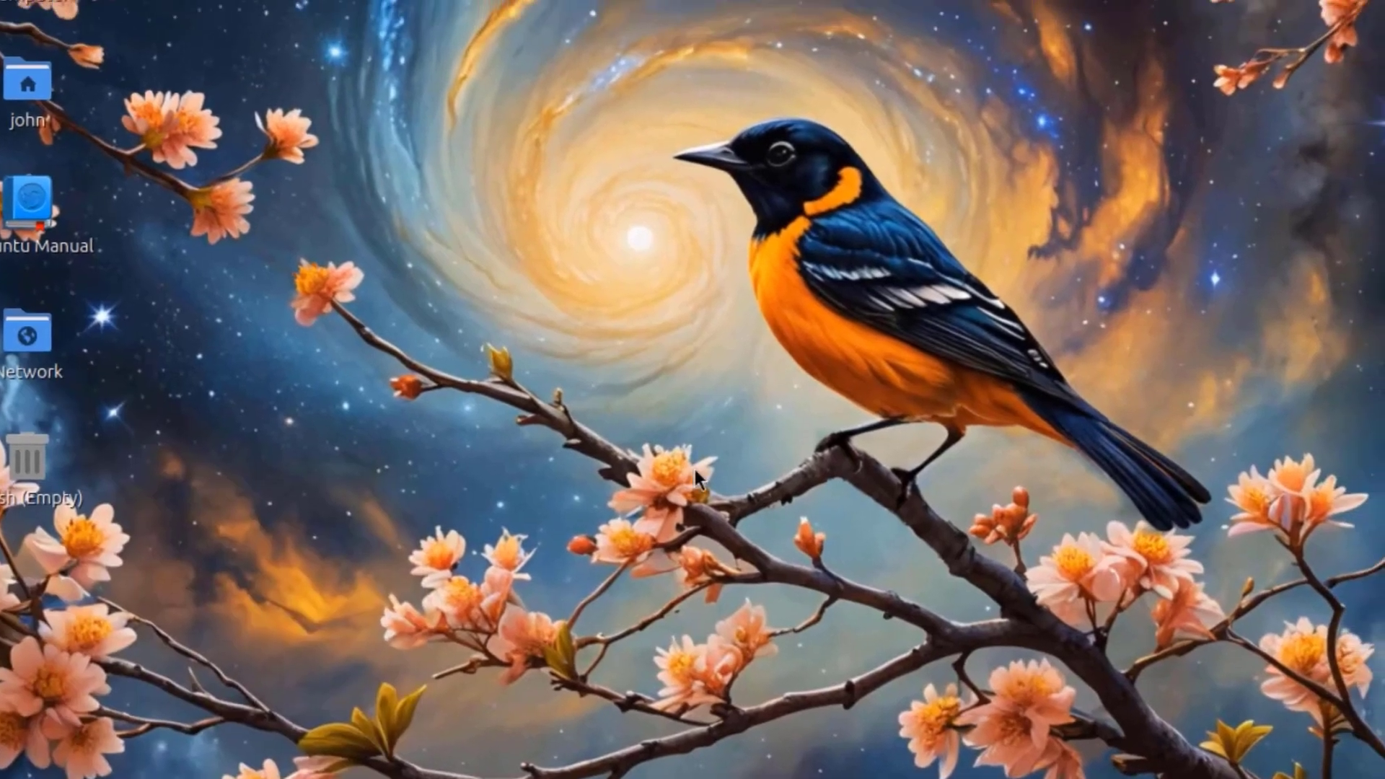
pyautogui.write('****')
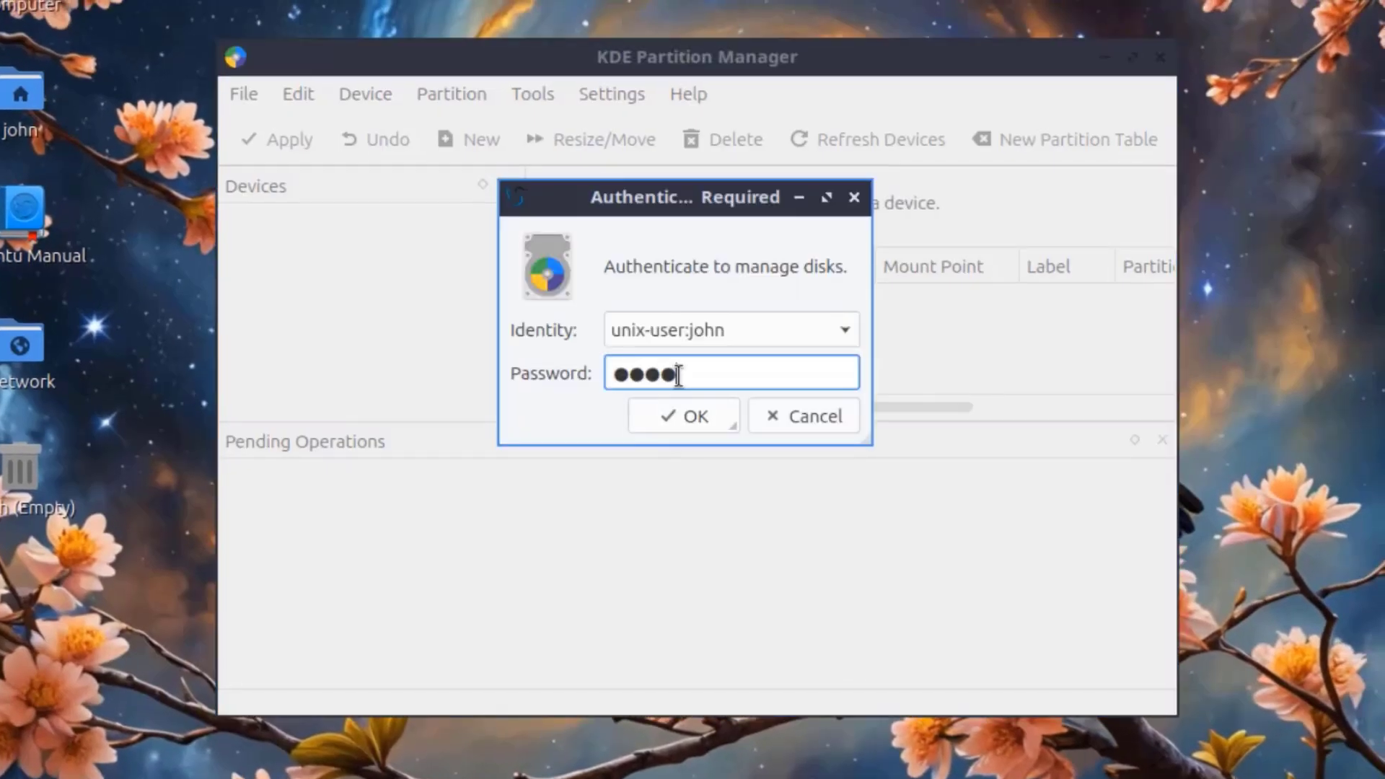
pyautogui.press('Return')
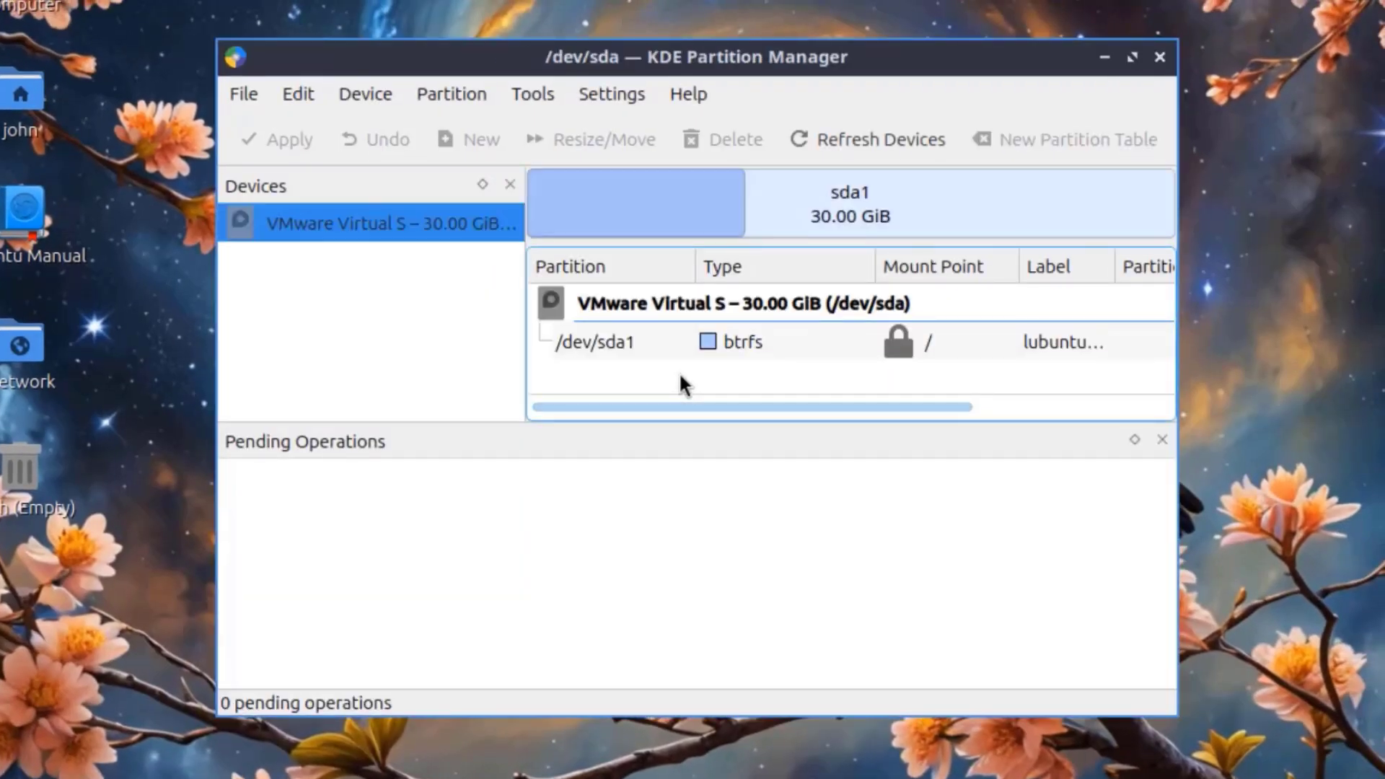
pyautogui.click(250, 92)
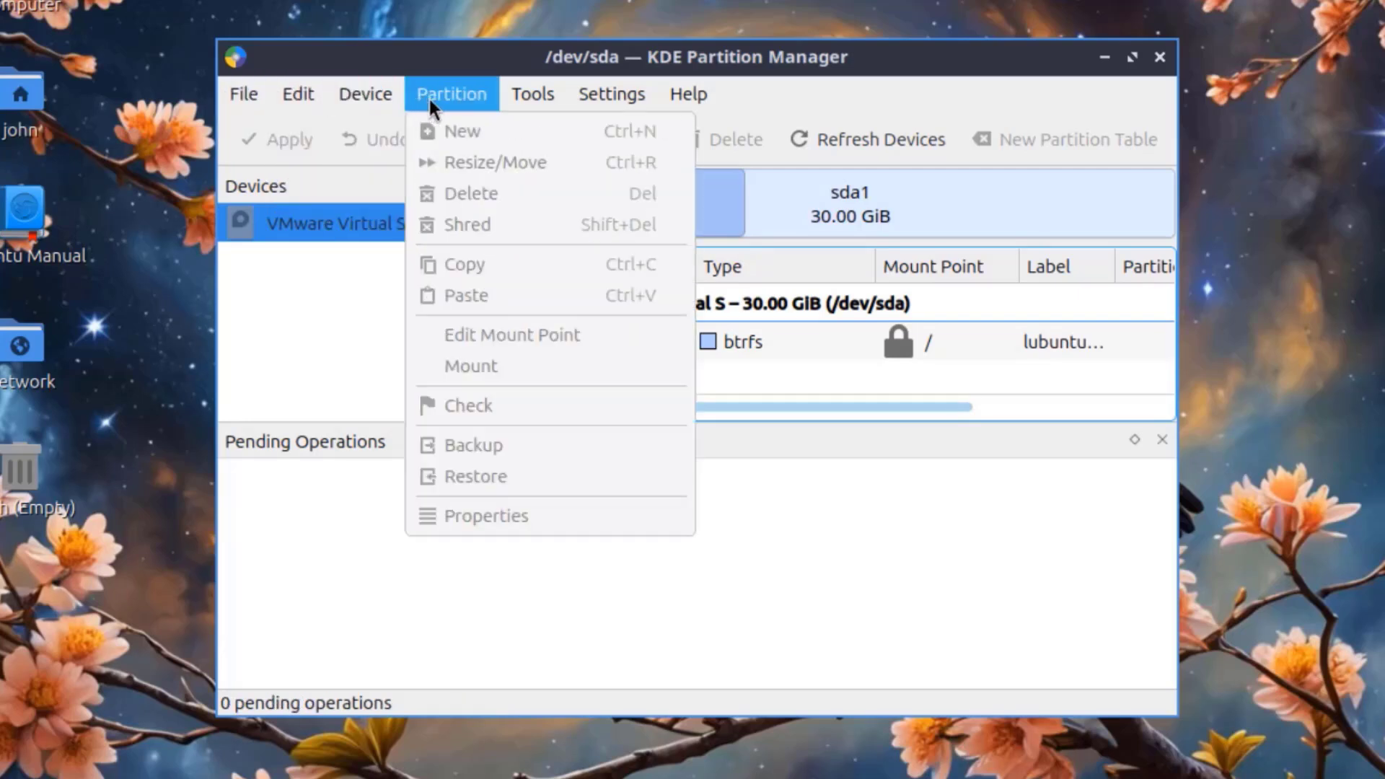
pyautogui.moveTo(610, 102)
pyautogui.moveTo(679, 102)
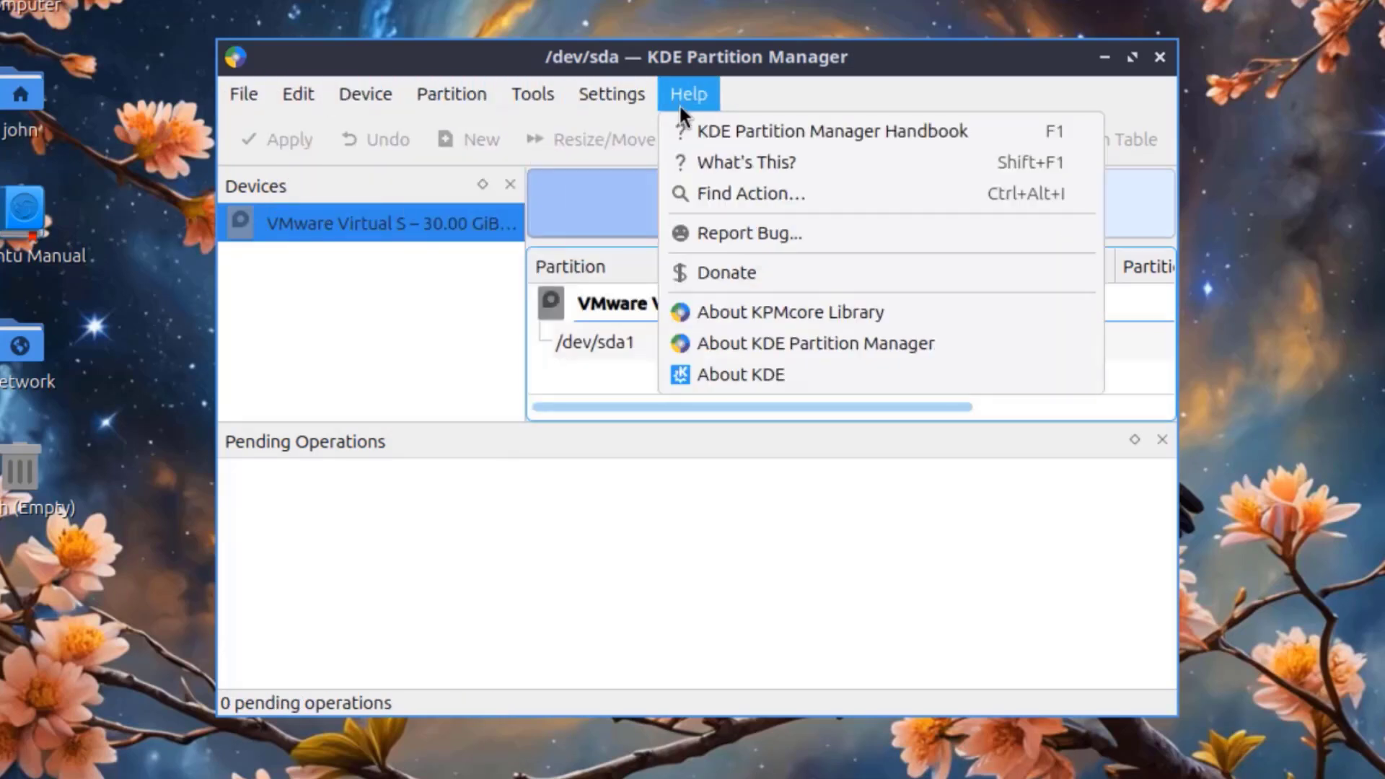
pyautogui.click(1161, 56)
pyautogui.click(1161, 56)
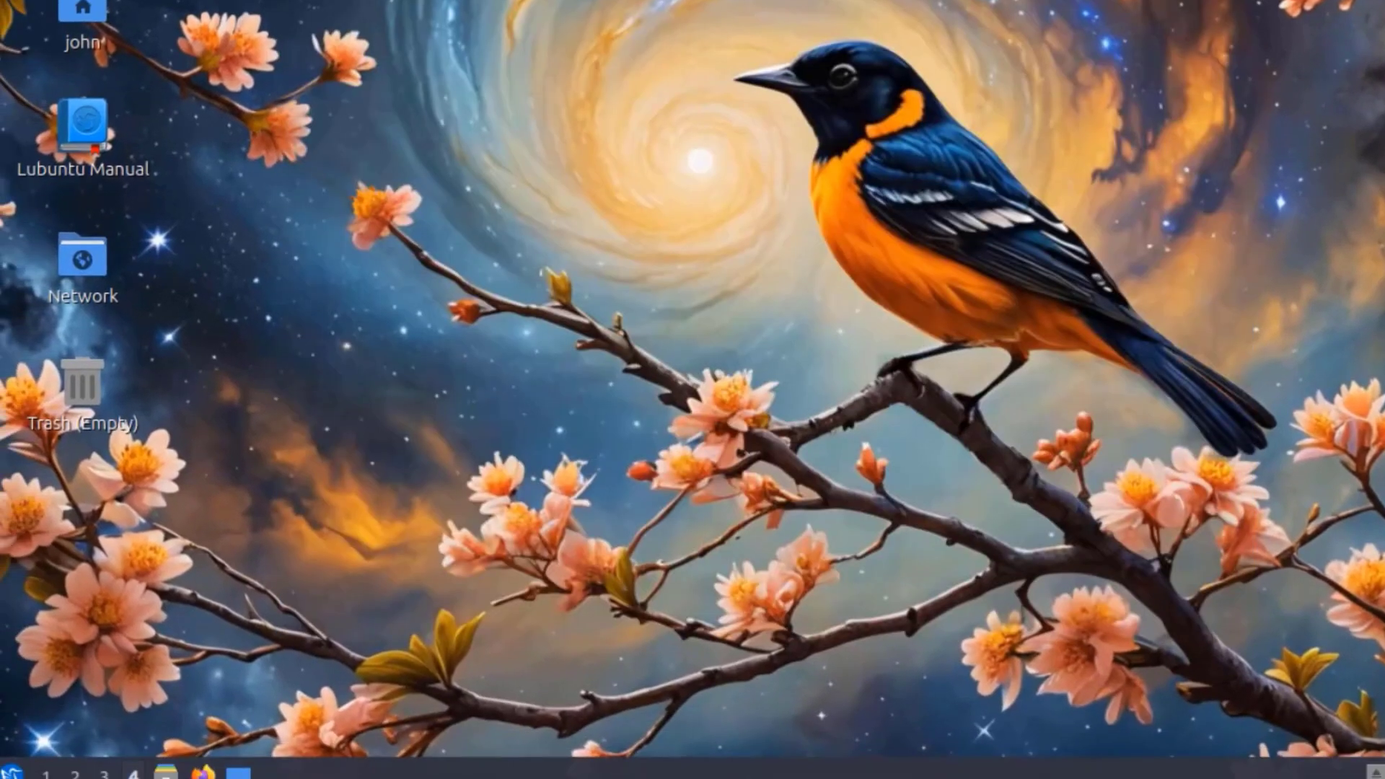
pyautogui.click(12, 770)
pyautogui.moveTo(75, 515)
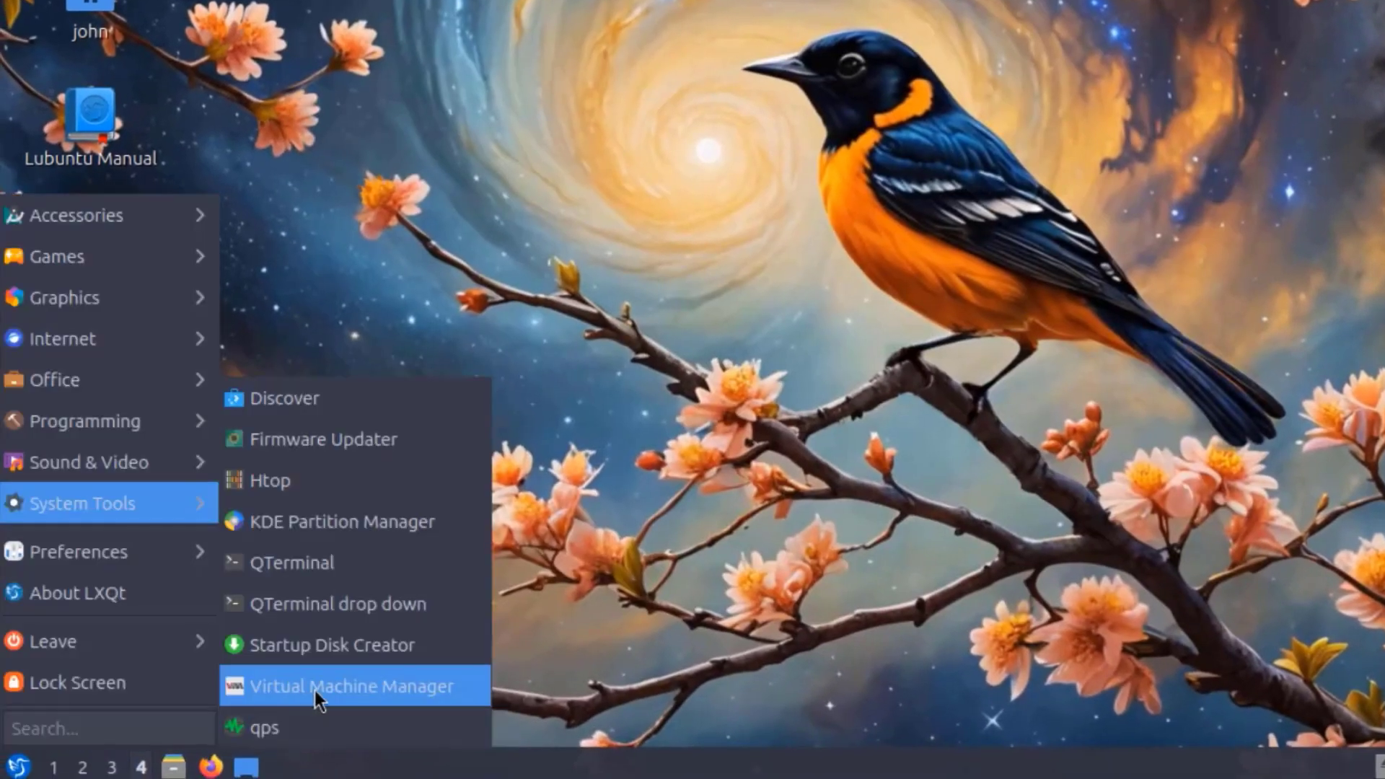
pyautogui.click(315, 686)
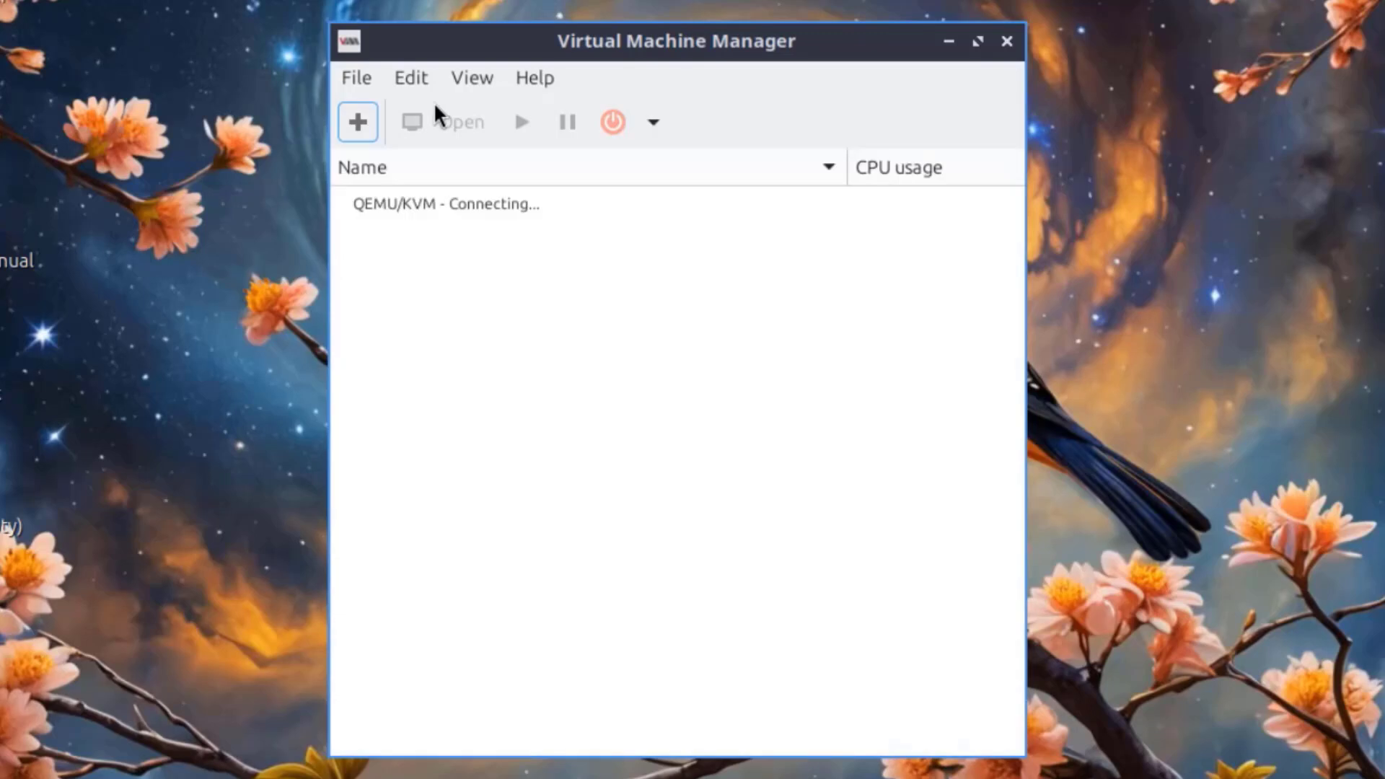
pyautogui.click(371, 79)
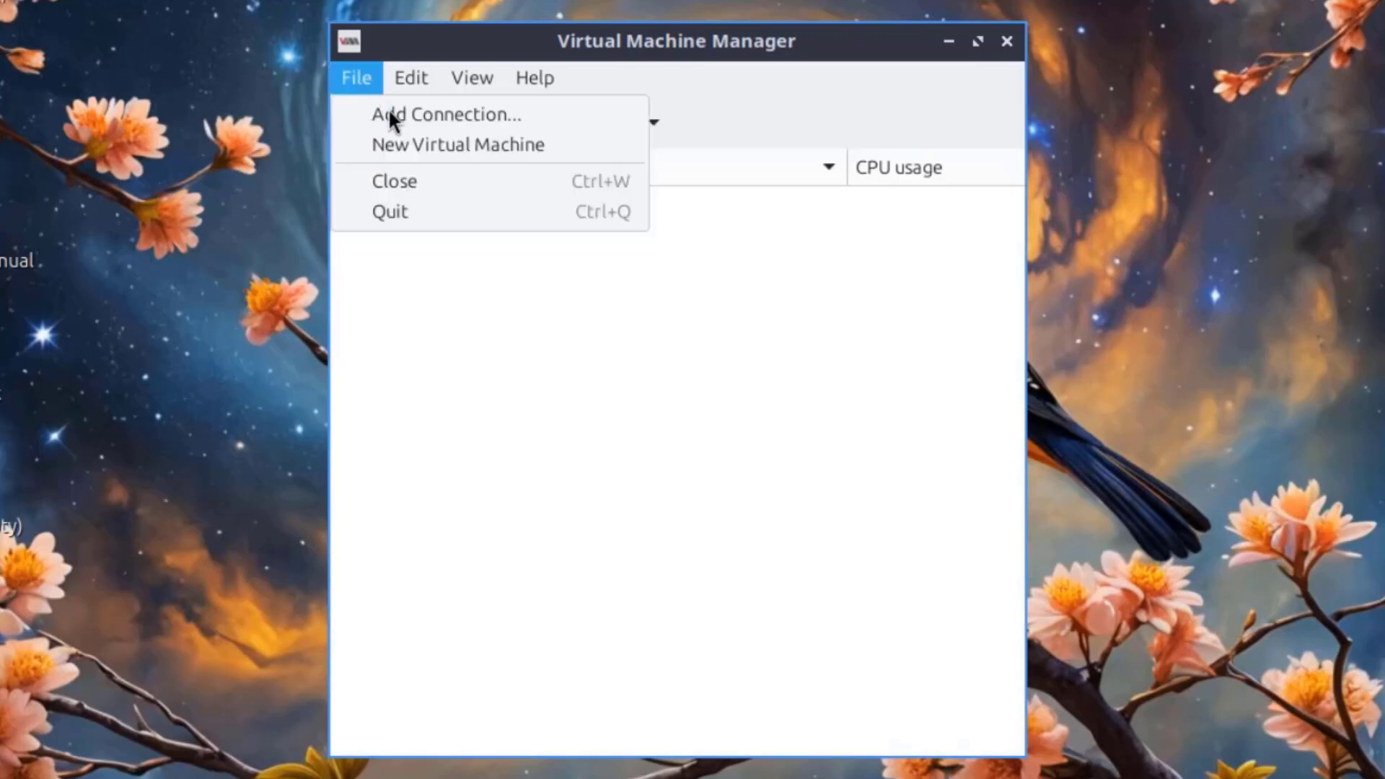
pyautogui.click(390, 143)
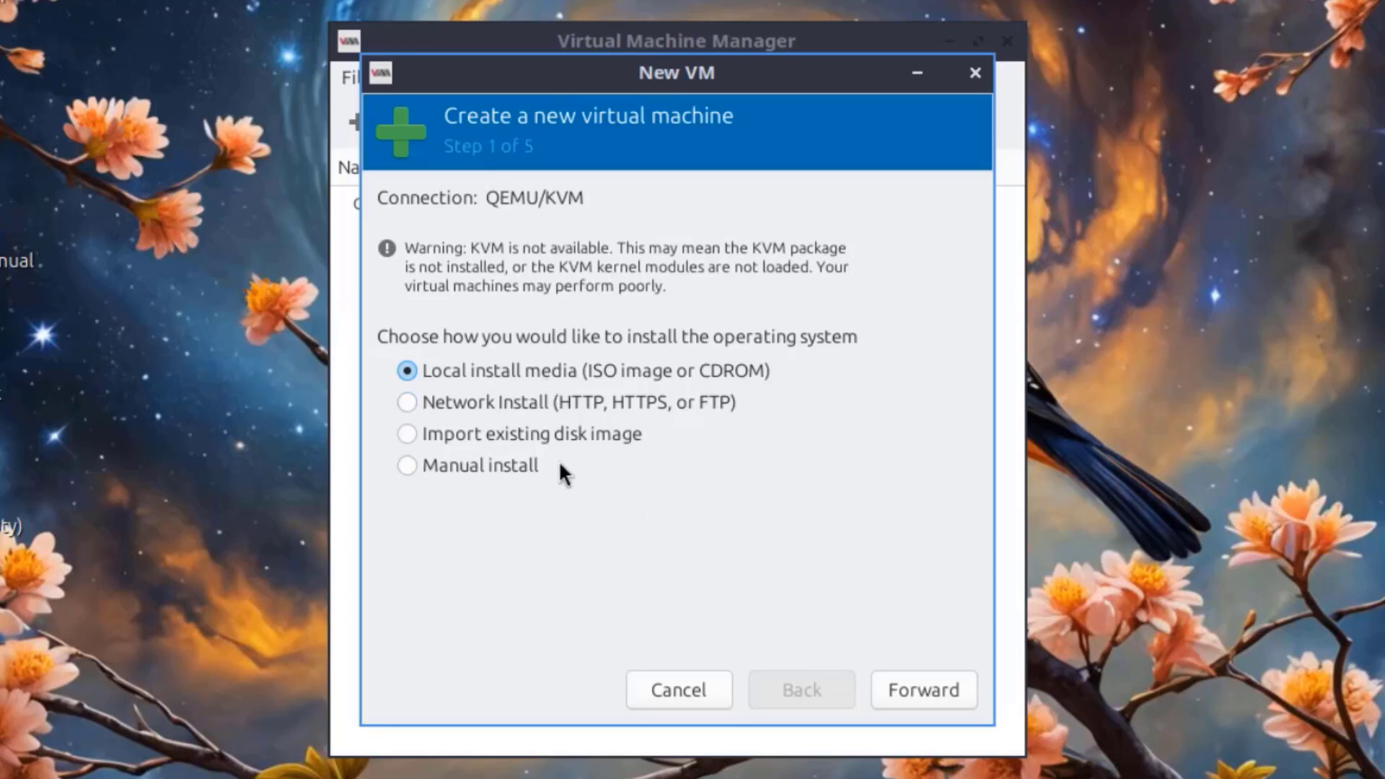
pyautogui.click(976, 73)
pyautogui.click(403, 78)
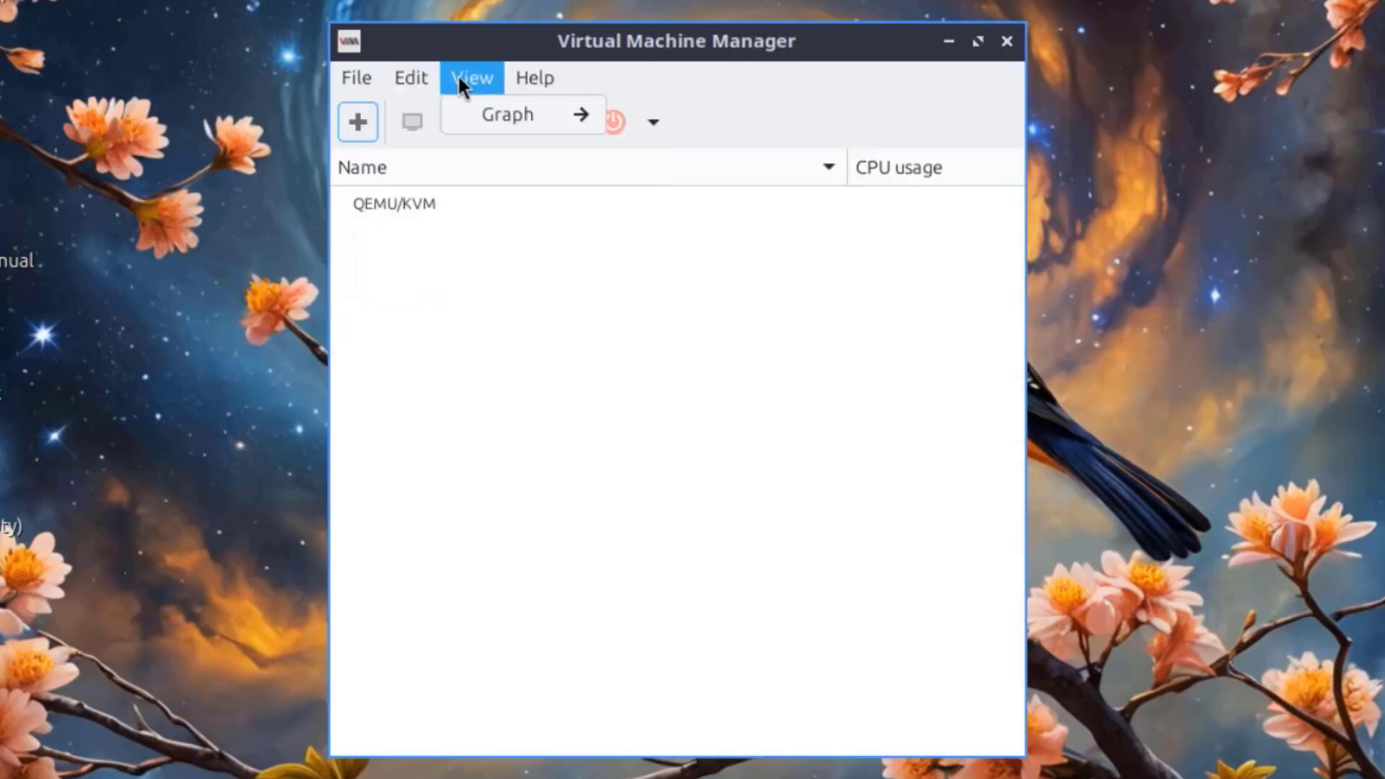
pyautogui.moveTo(529, 78)
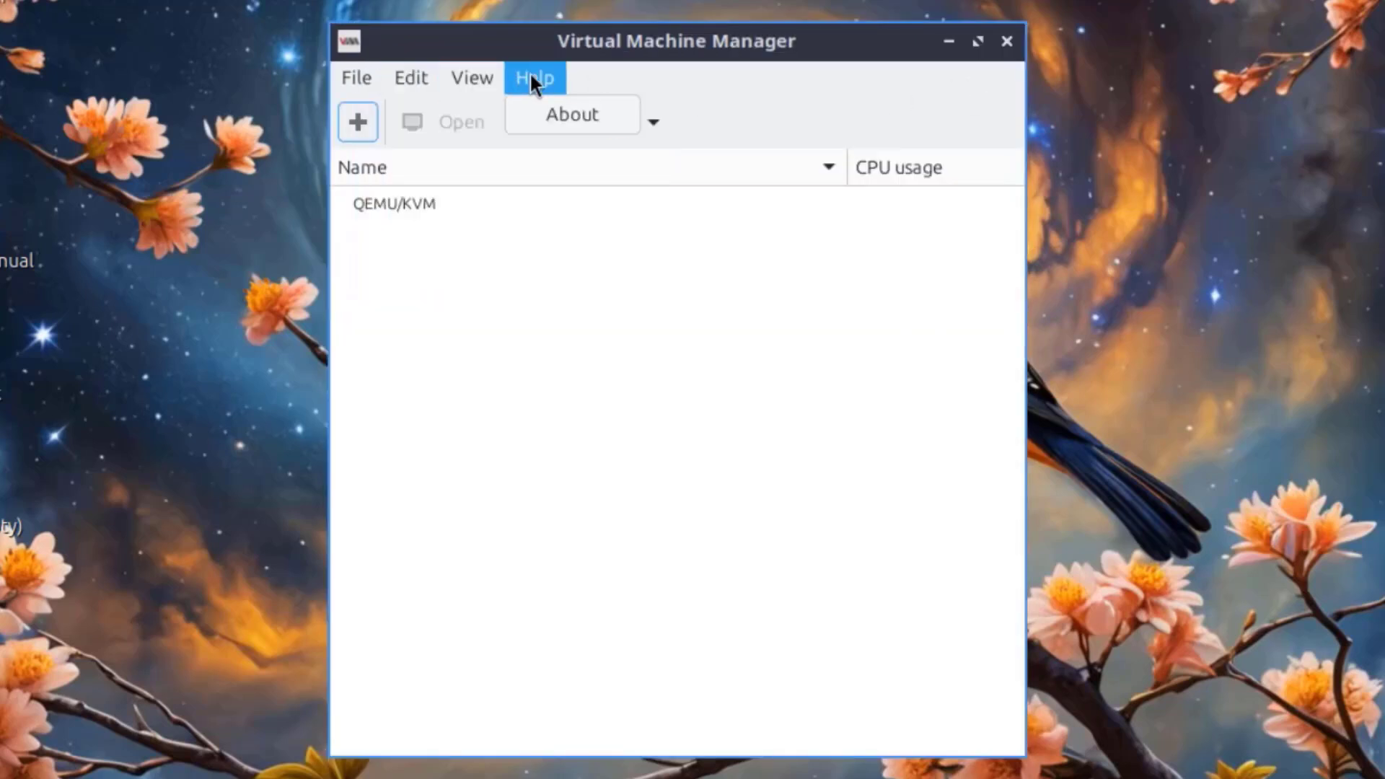
pyautogui.click(565, 112)
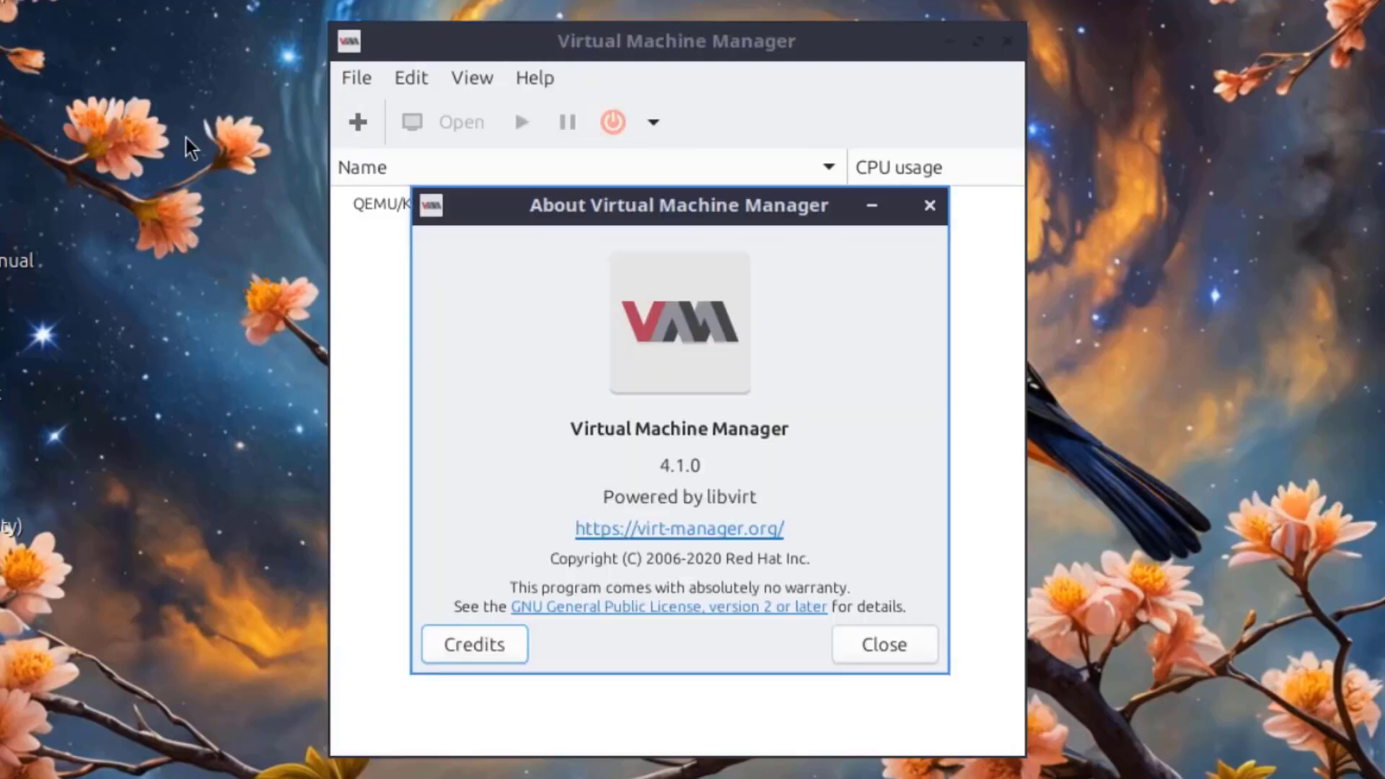
pyautogui.click(931, 206)
pyautogui.click(1007, 41)
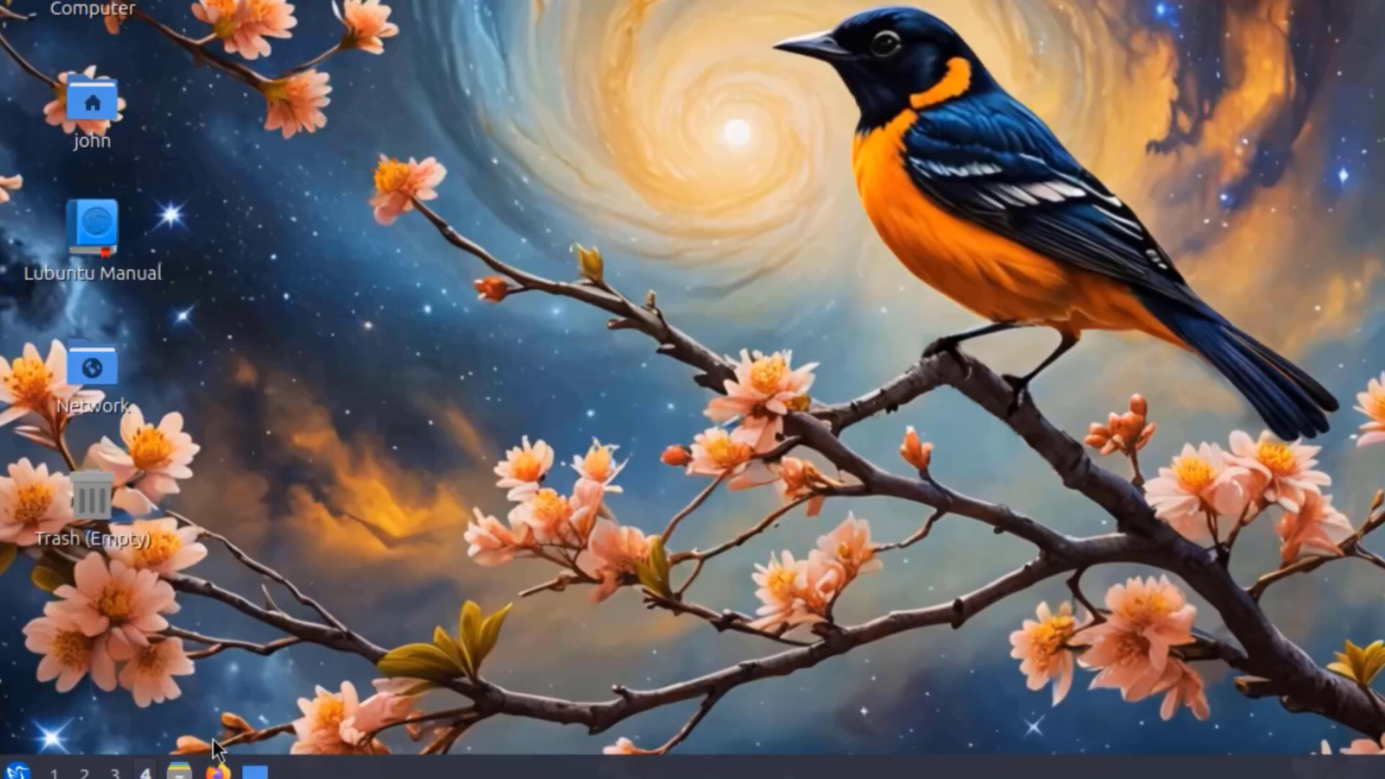
# Step: Open the home folder and view PCManFM-Qt's About information, then close it
pyautogui.click(181, 771)
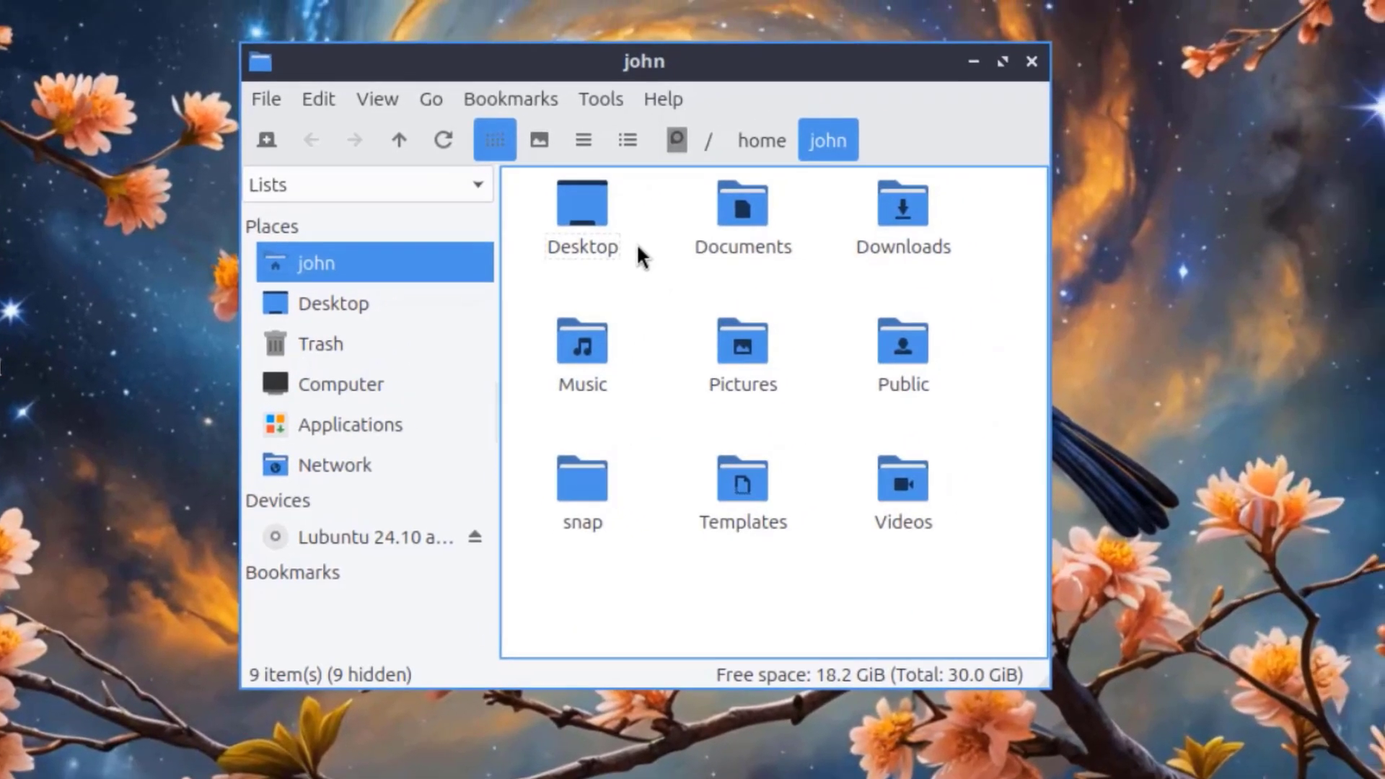
pyautogui.click(663, 99)
pyautogui.click(675, 129)
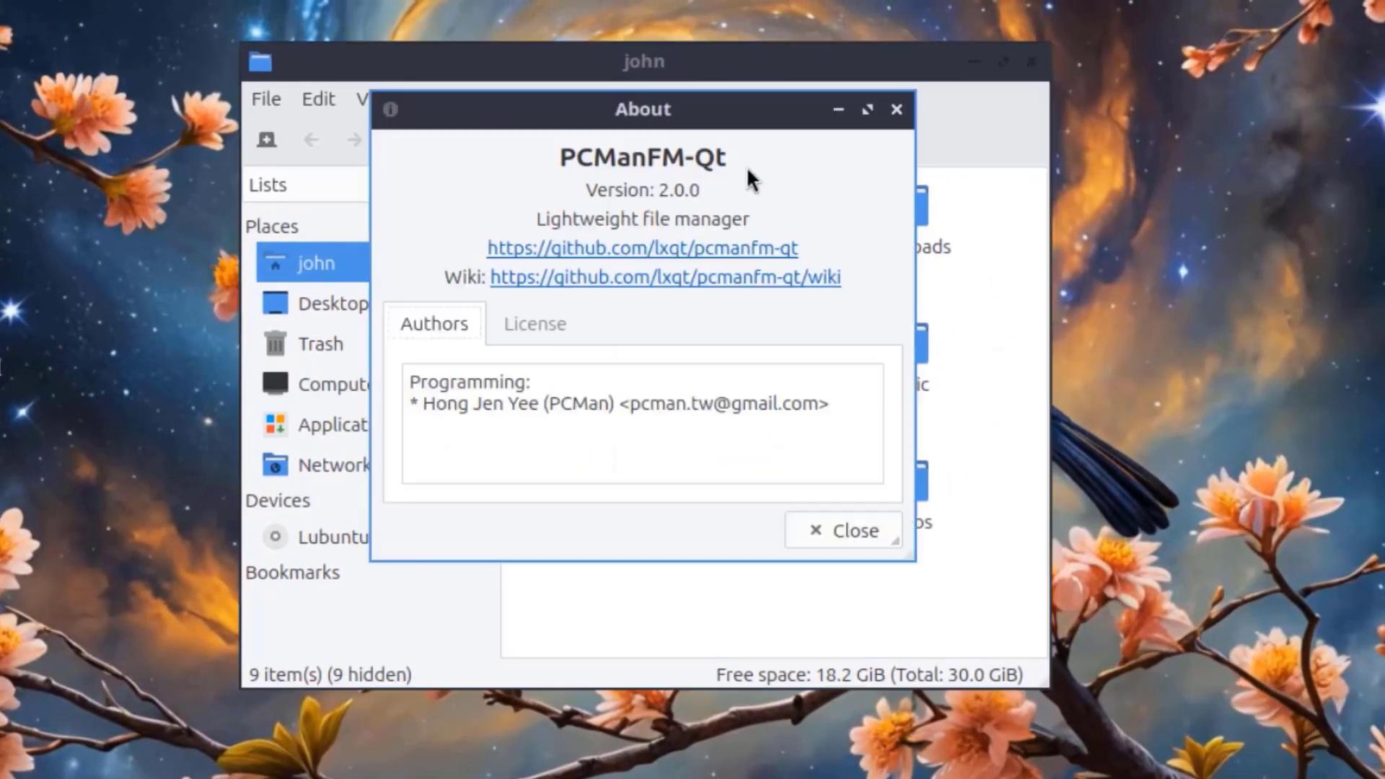
pyautogui.click(897, 110)
# Step: Open the Pictures folder and open cat2.jpg in LXImage-Qt via Open With
pyautogui.doubleClick(738, 354)
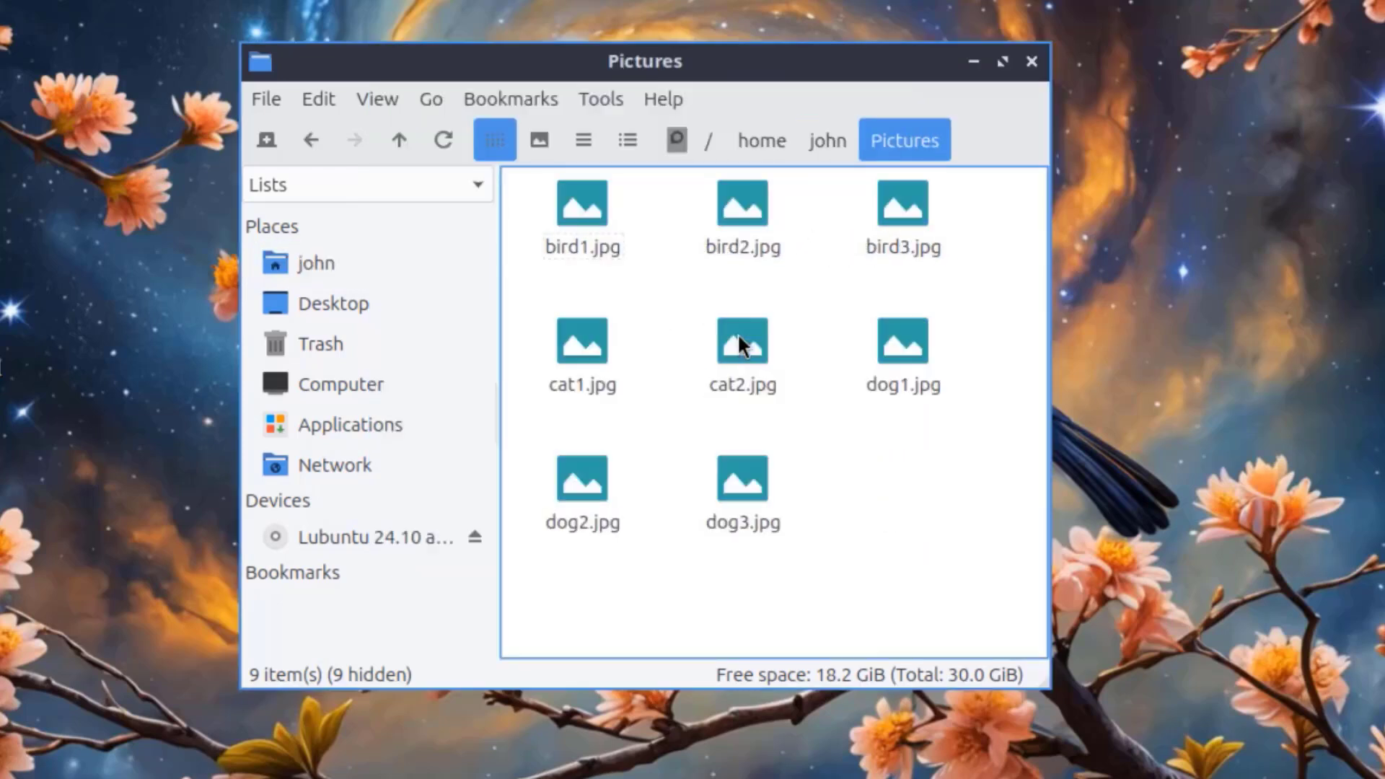
pyautogui.moveTo(748, 337)
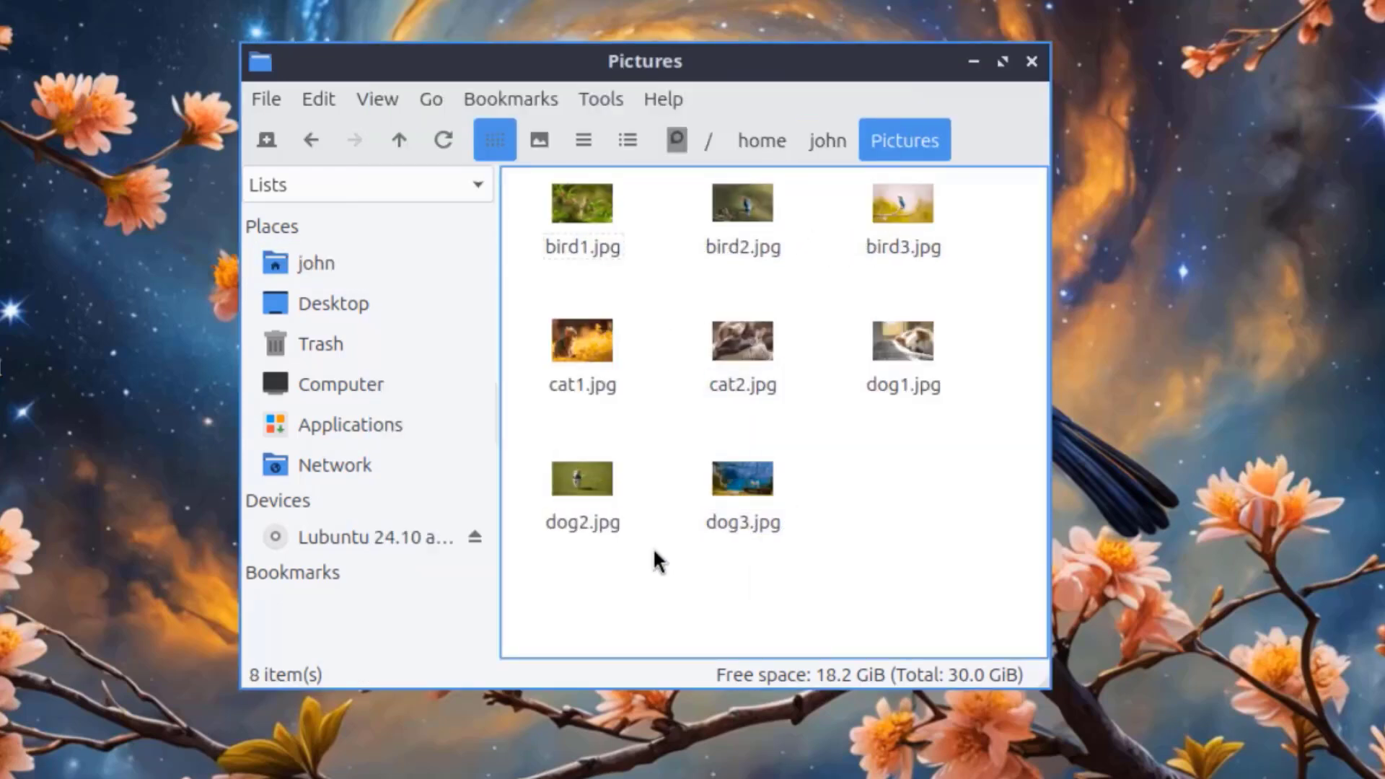
pyautogui.click(581, 524)
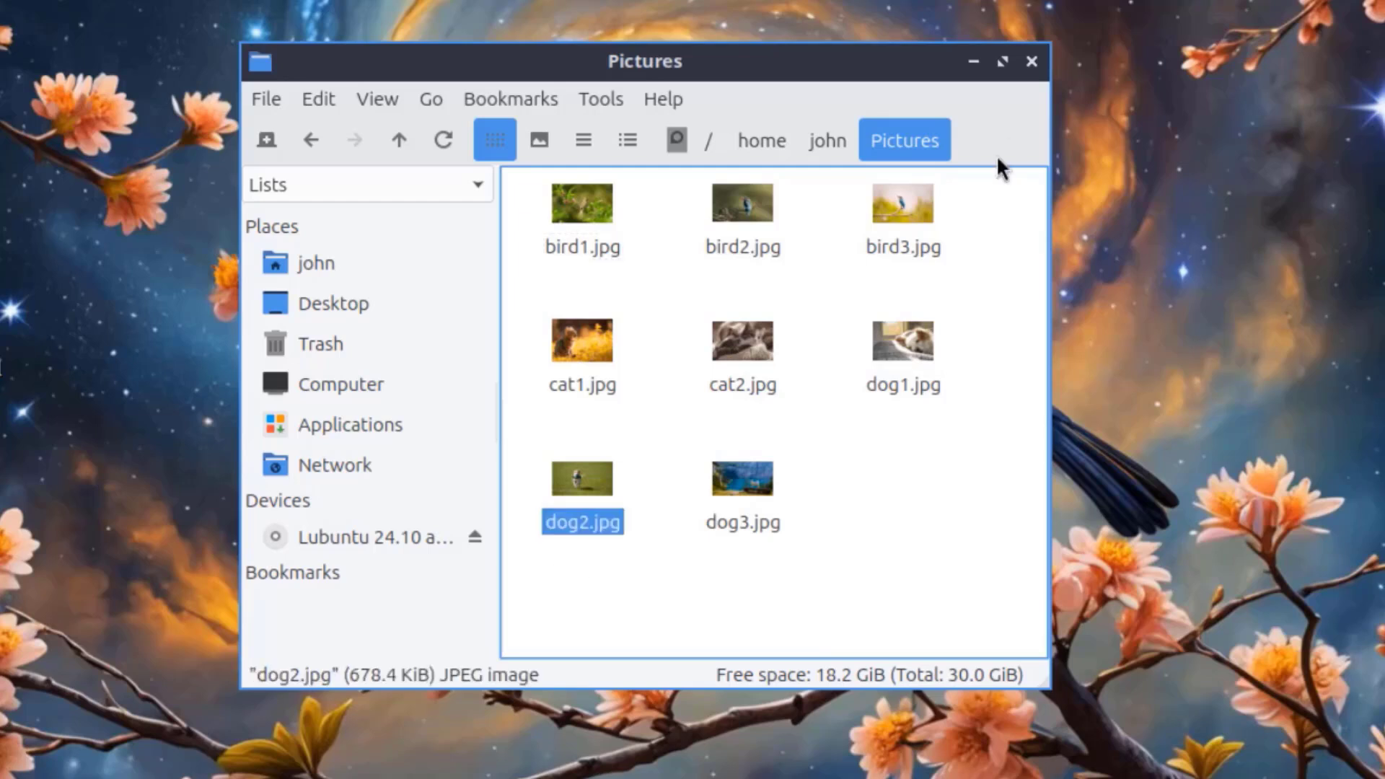
pyautogui.rightClick(756, 334)
pyautogui.moveTo(833, 387)
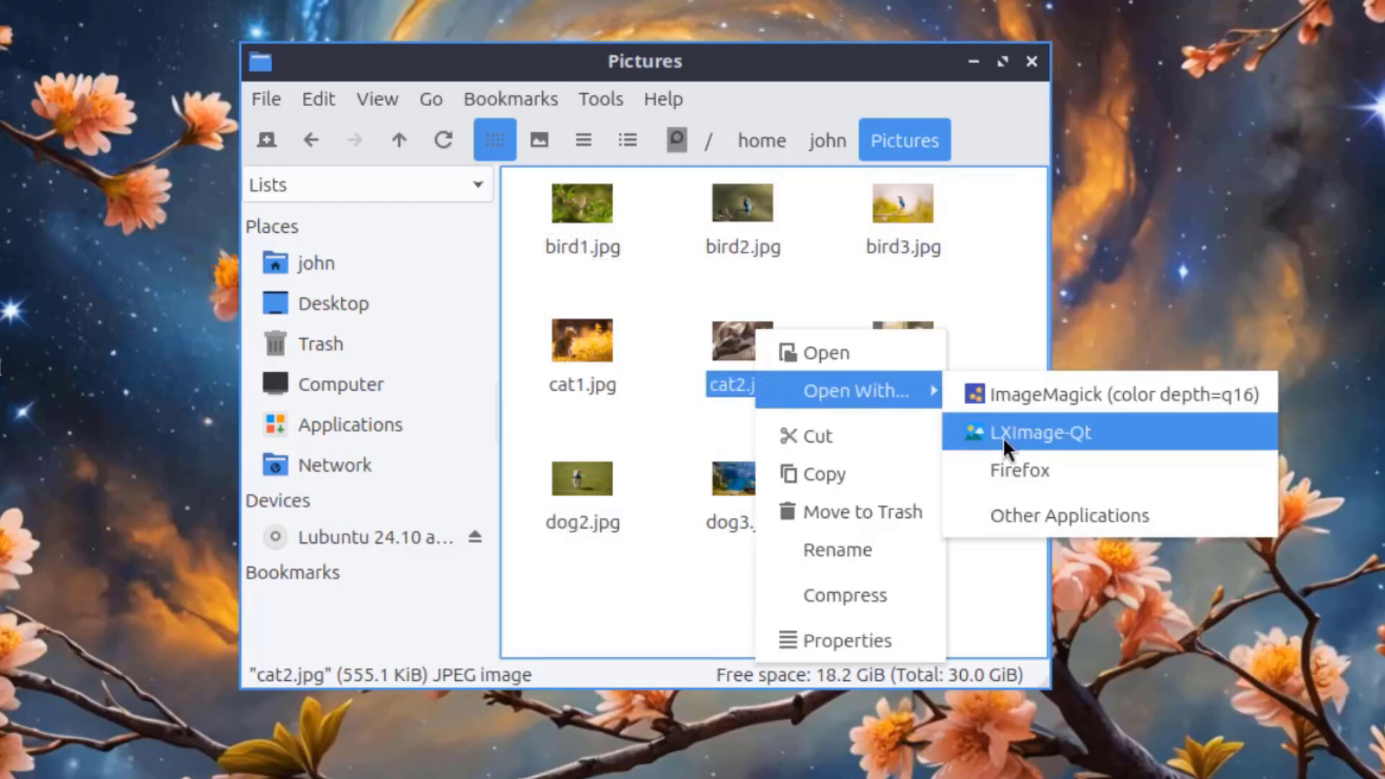
pyautogui.click(1072, 431)
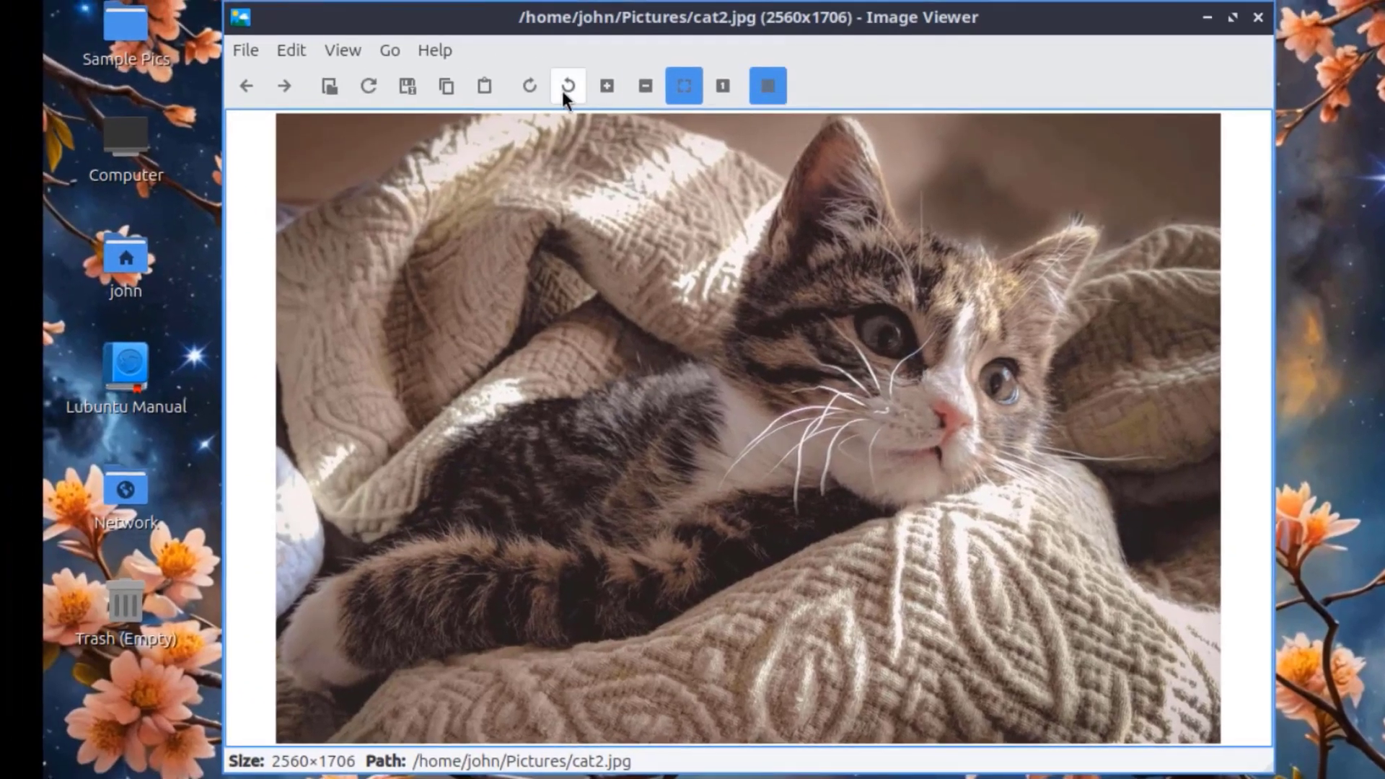
# Step: Rotate the cat2 photo counter-clockwise four times, back to landscape
pyautogui.click(574, 84)
pyautogui.click(574, 84)
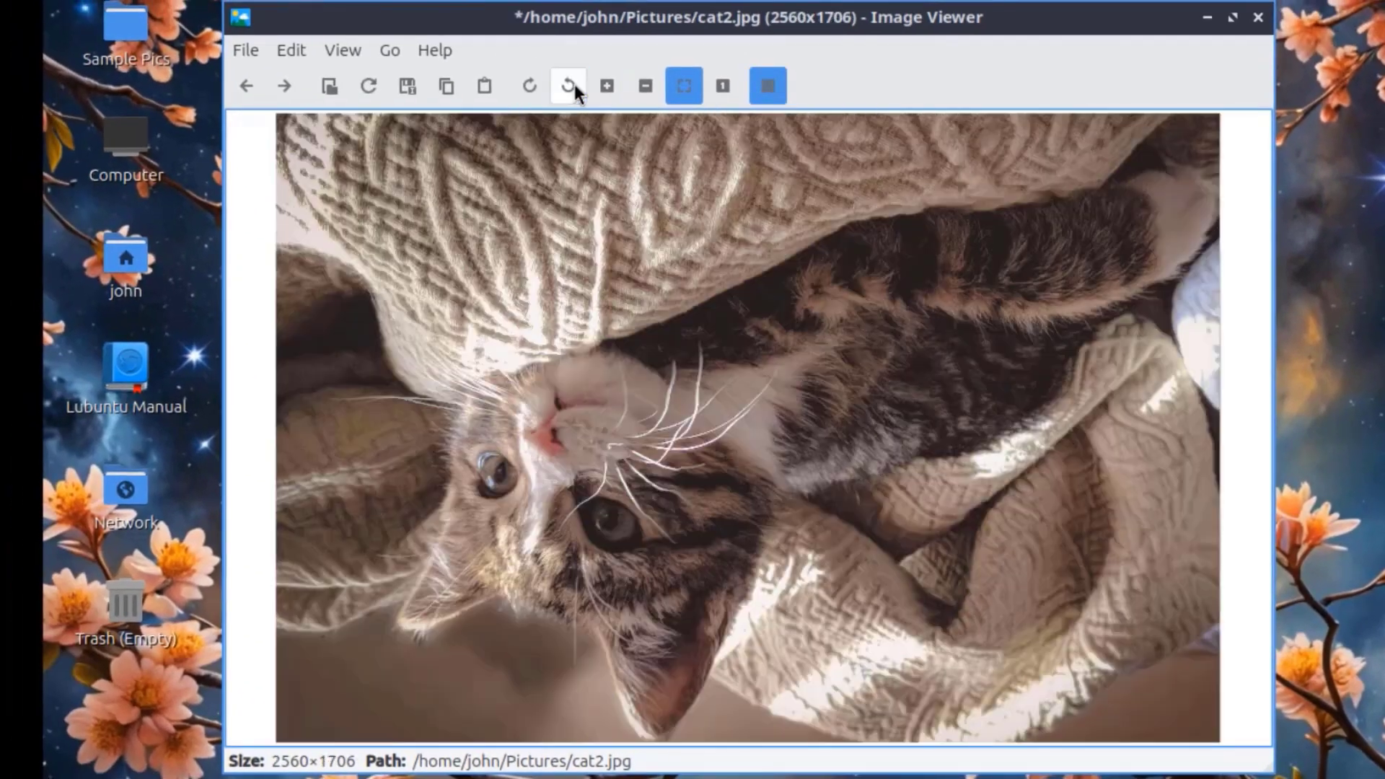
pyautogui.click(575, 85)
pyautogui.click(575, 85)
# Step: Page through the Pictures folder images from dog1.jpg and dog2.jpg to cat1.jpg
pyautogui.press('pagedown')
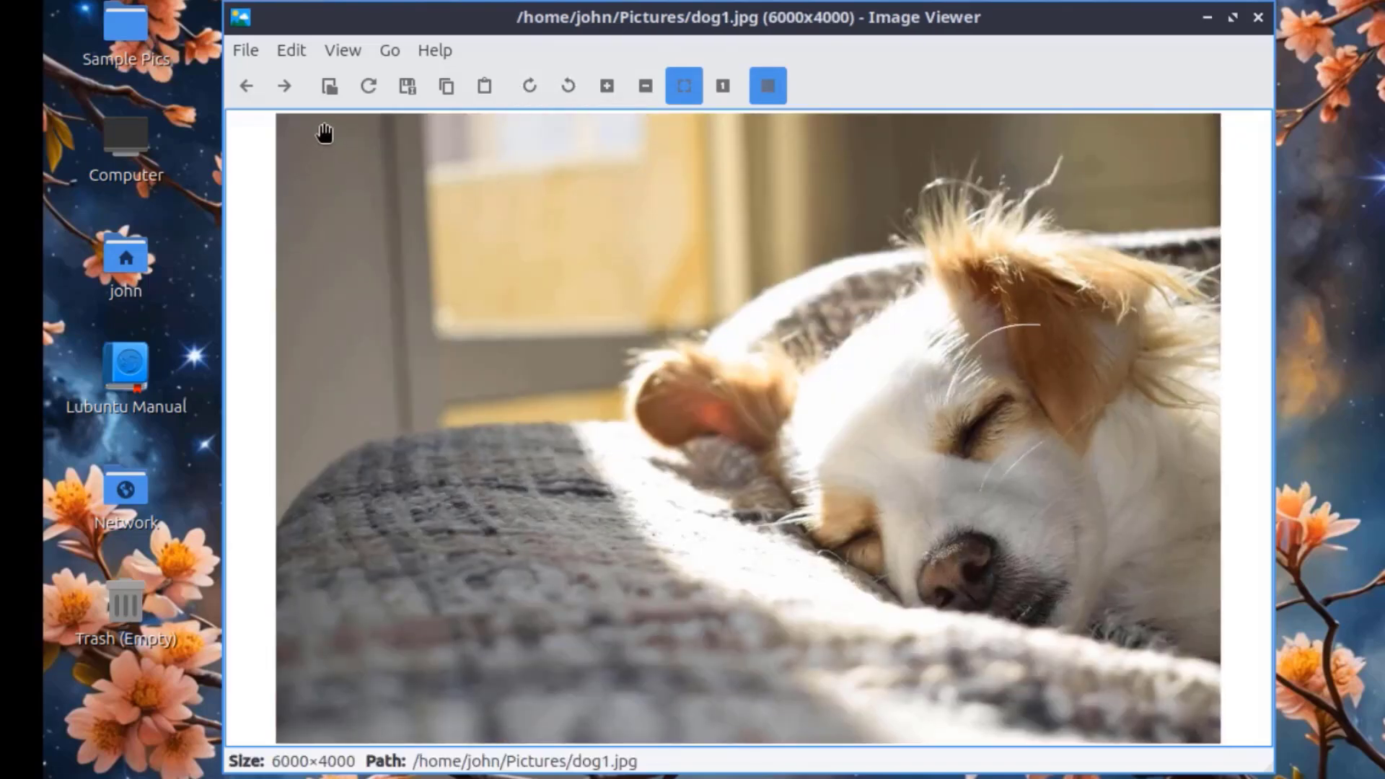
pyautogui.click(288, 86)
pyautogui.click(288, 86)
pyautogui.click(288, 86)
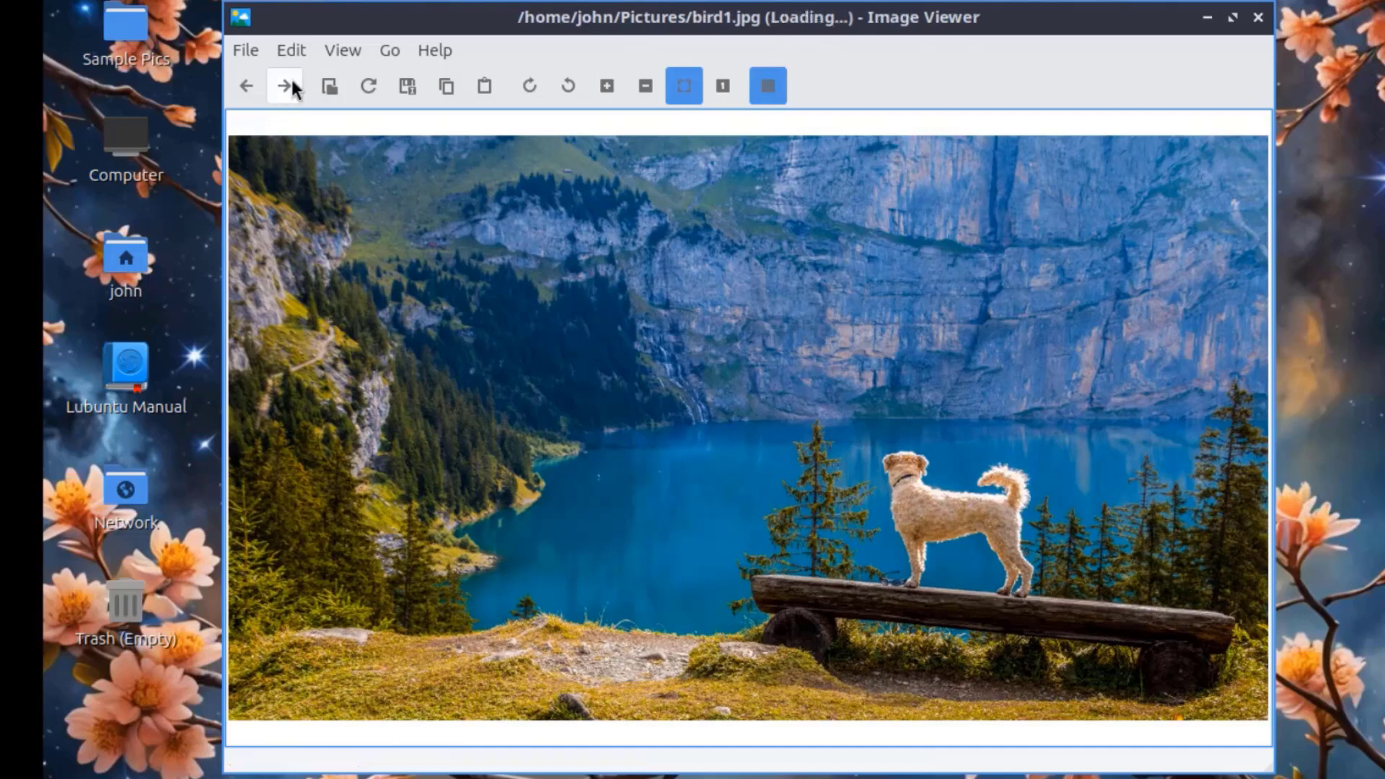
pyautogui.click(288, 86)
pyautogui.click(291, 83)
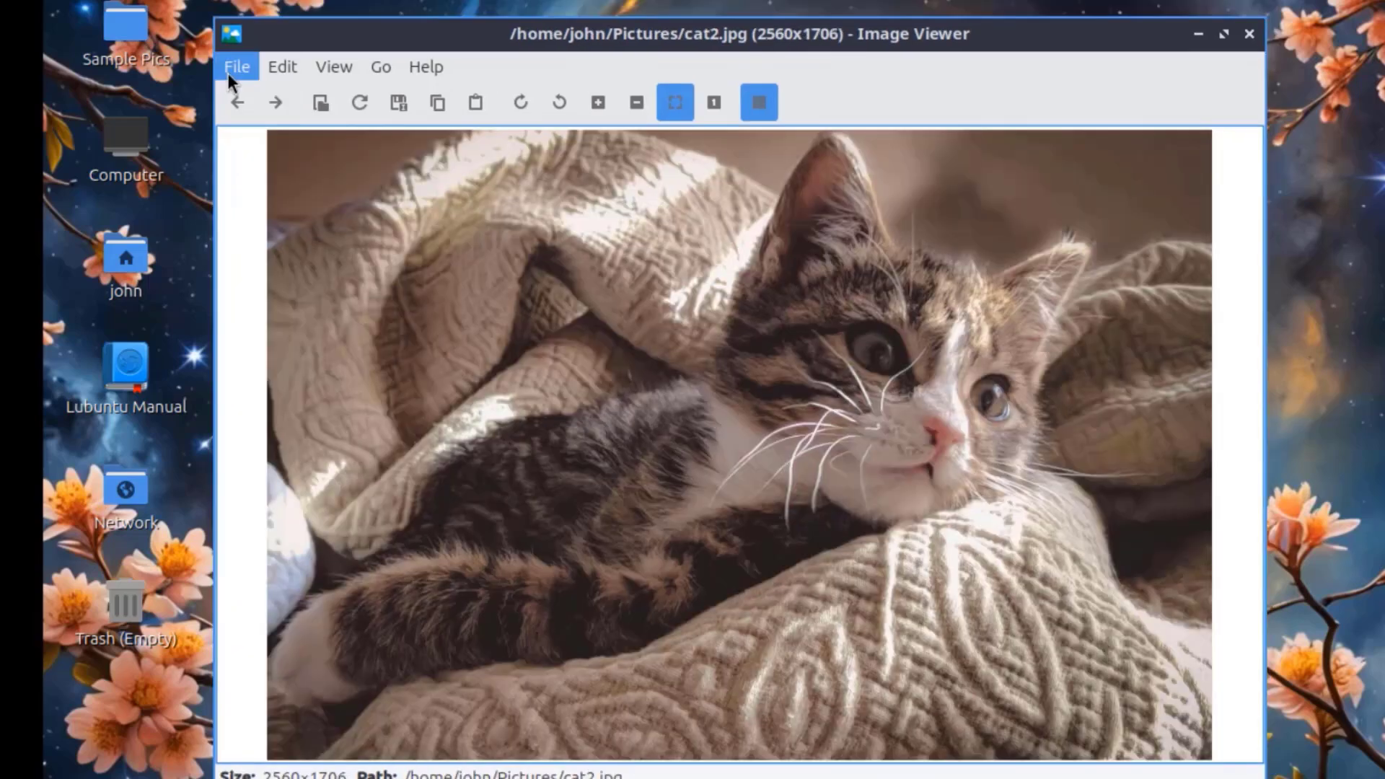
# Step: Look through the viewer's File, Edit, View, Go and Help menus
pyautogui.click(229, 73)
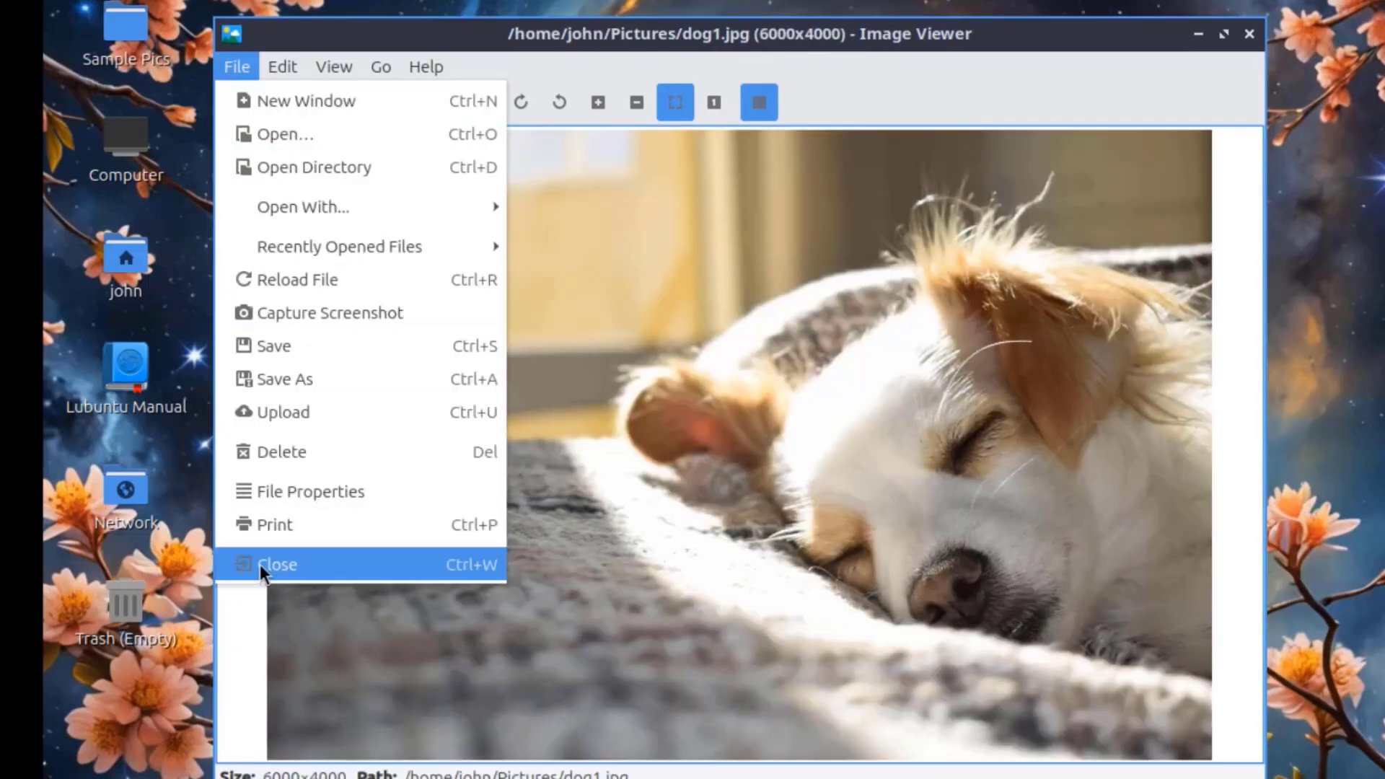
pyautogui.moveTo(288, 71)
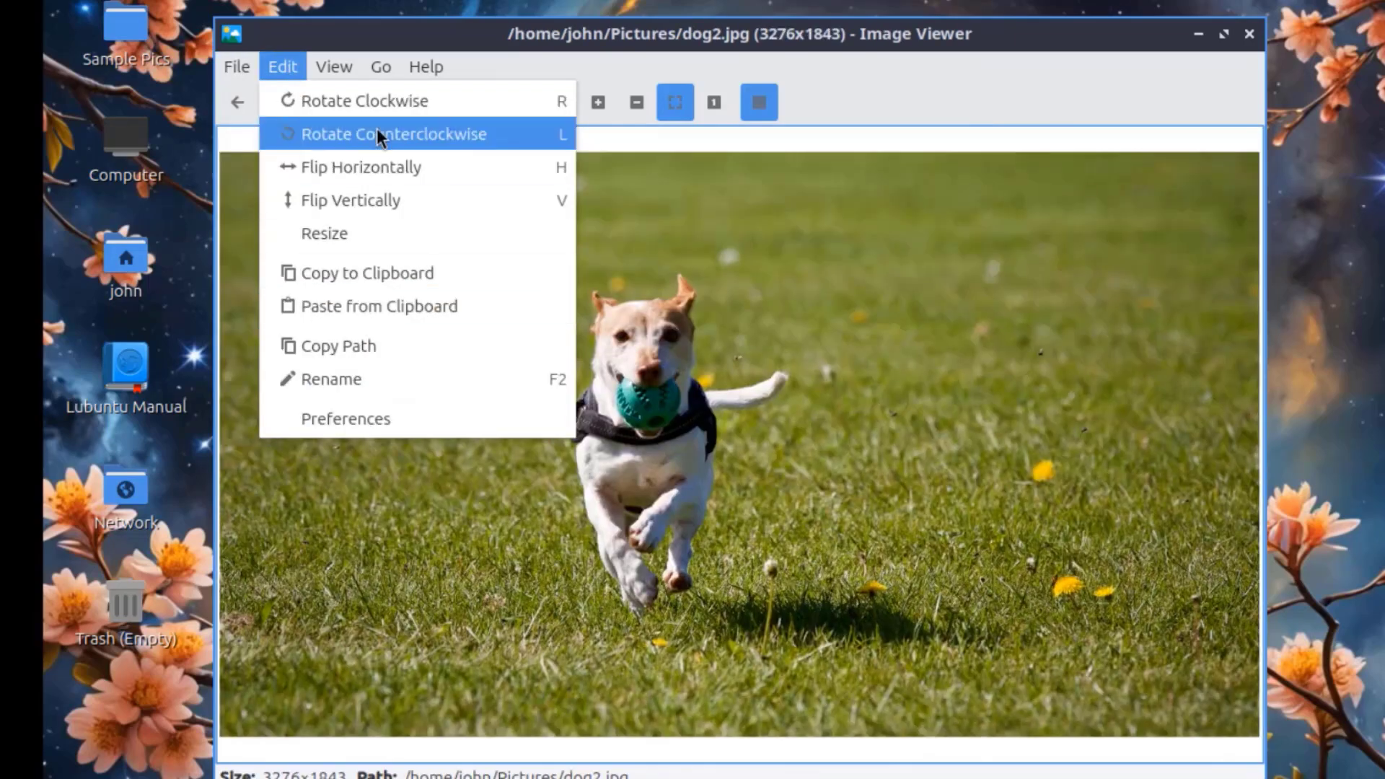
pyautogui.moveTo(350, 62)
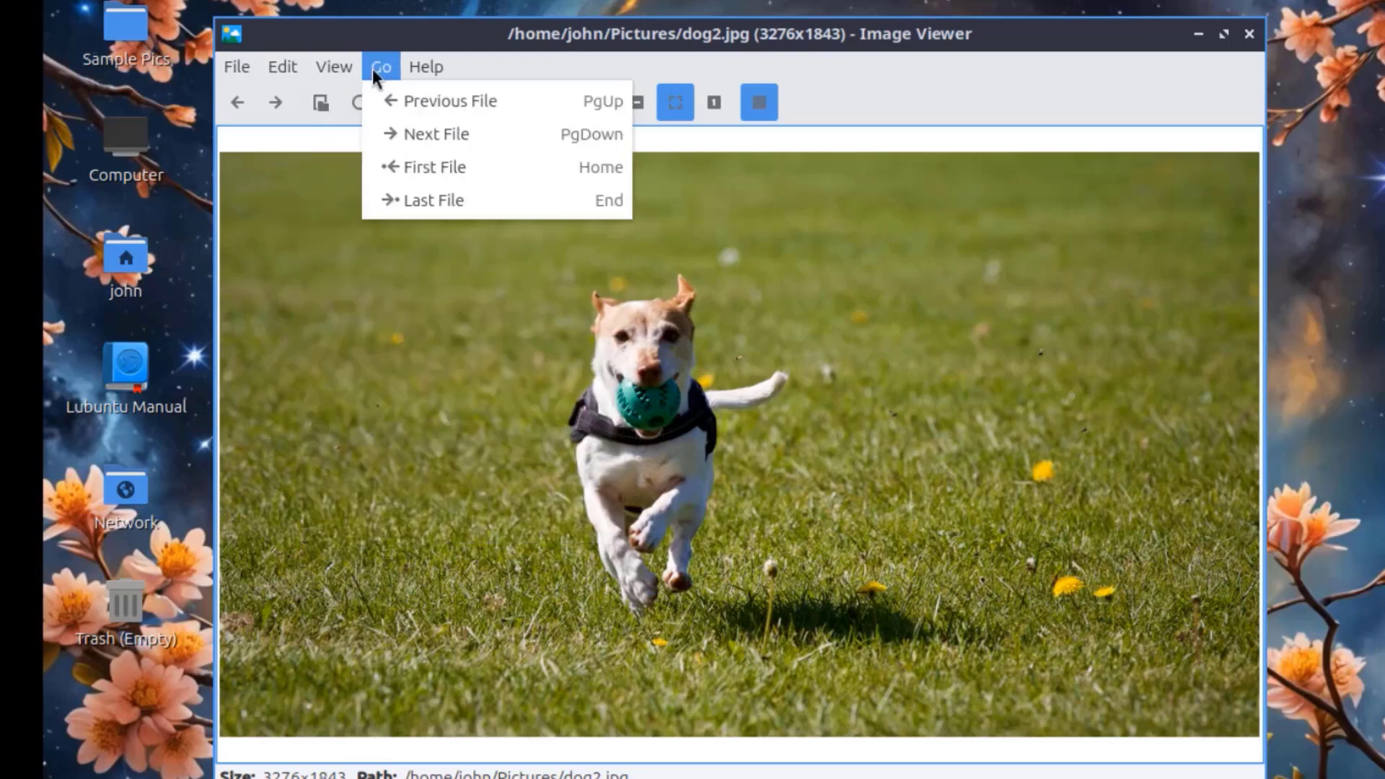
pyautogui.moveTo(409, 67)
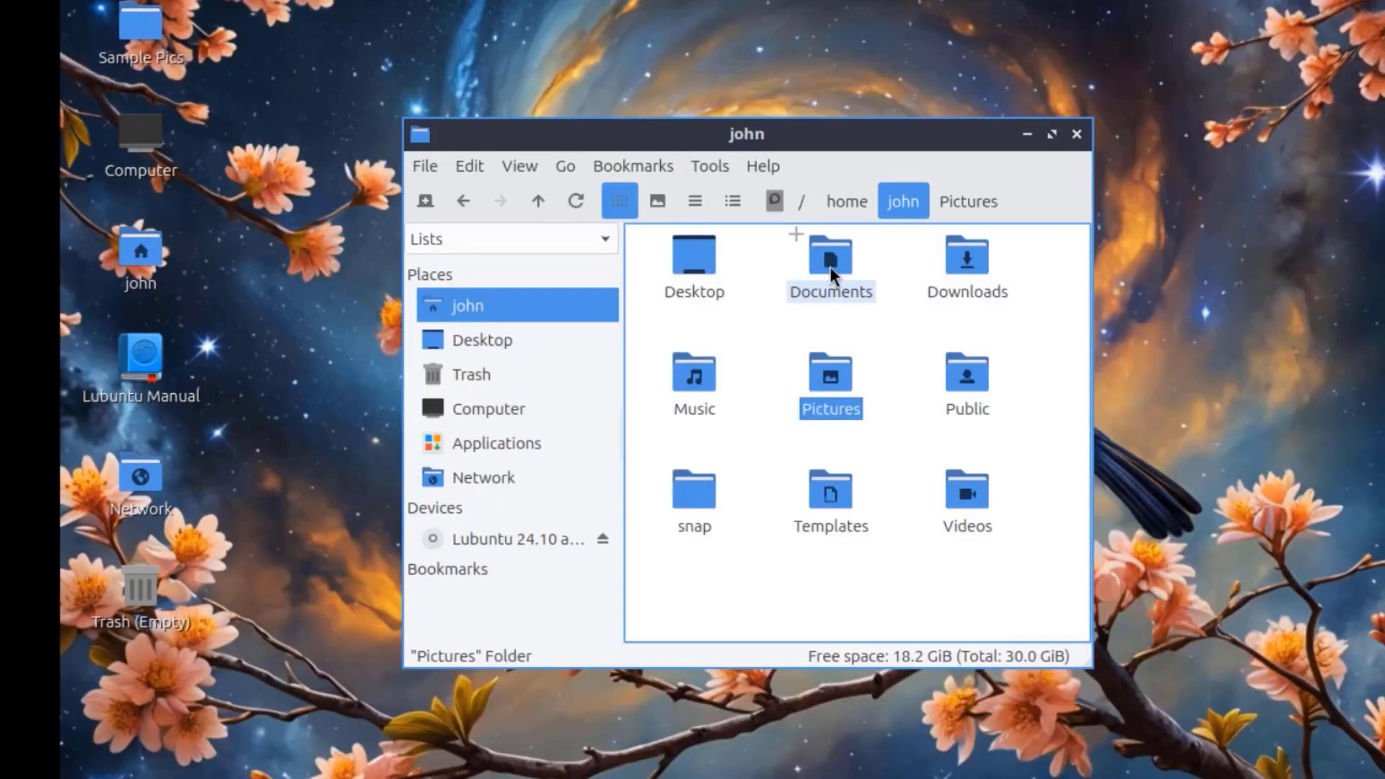
# Step: Open pdf.pdf from the Documents folder in qpdfview and scroll through it
pyautogui.click(829, 266)
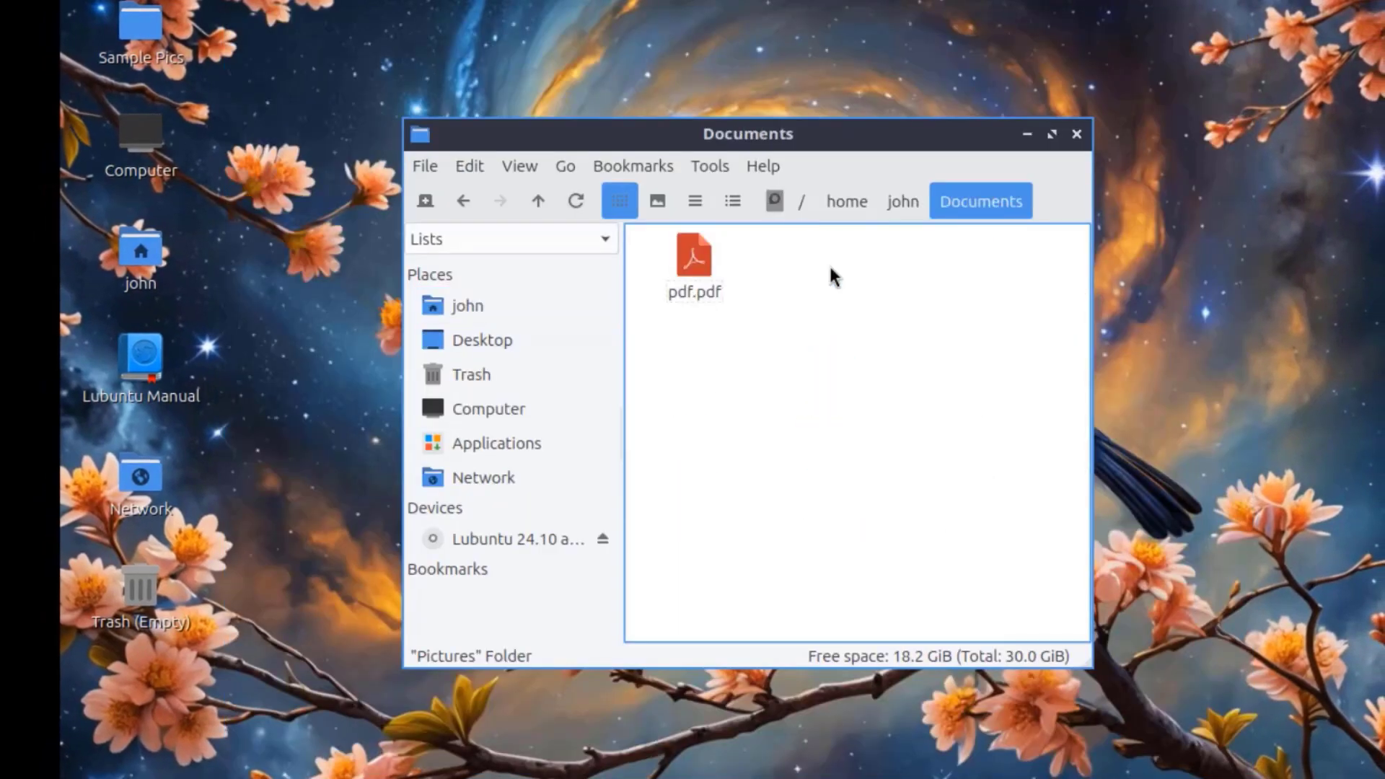
pyautogui.doubleClick(708, 253)
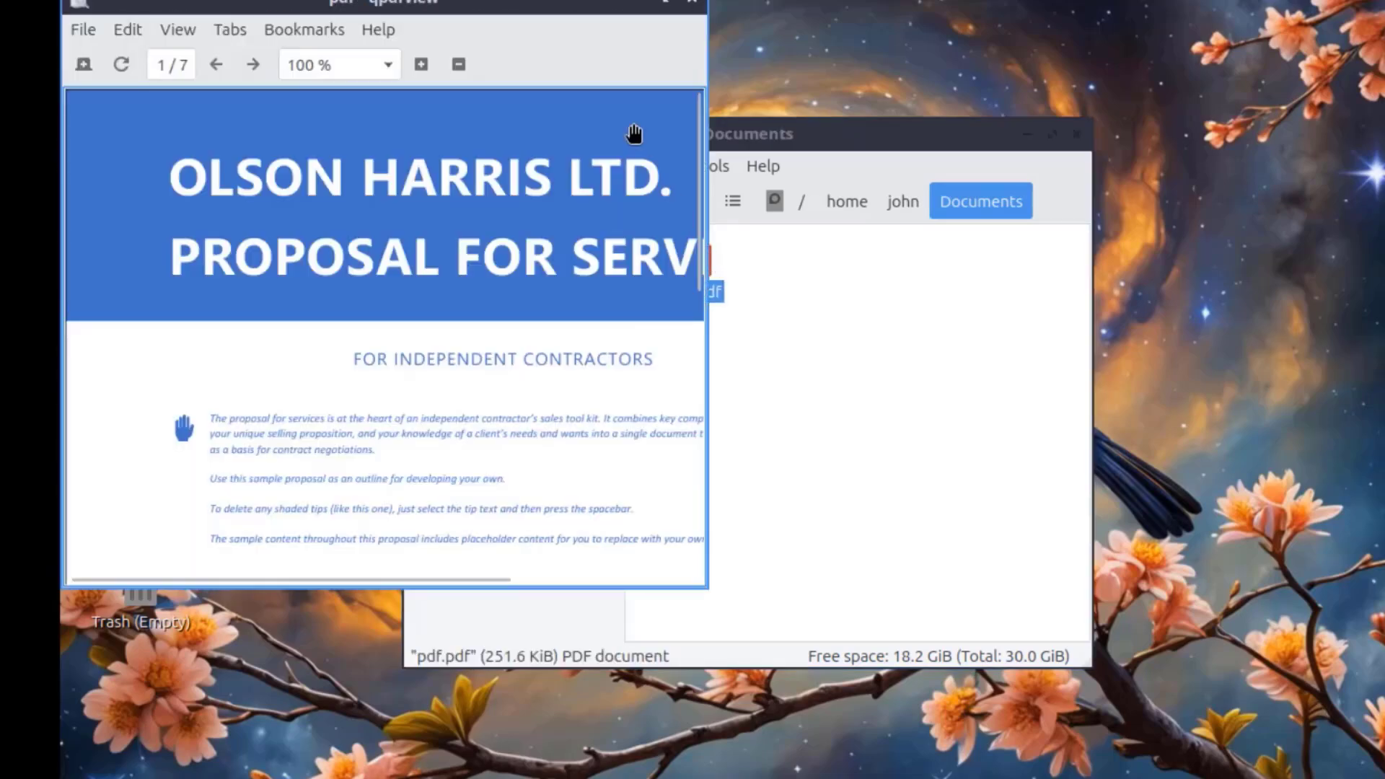
pyautogui.scroll(-15, 1036, 414)
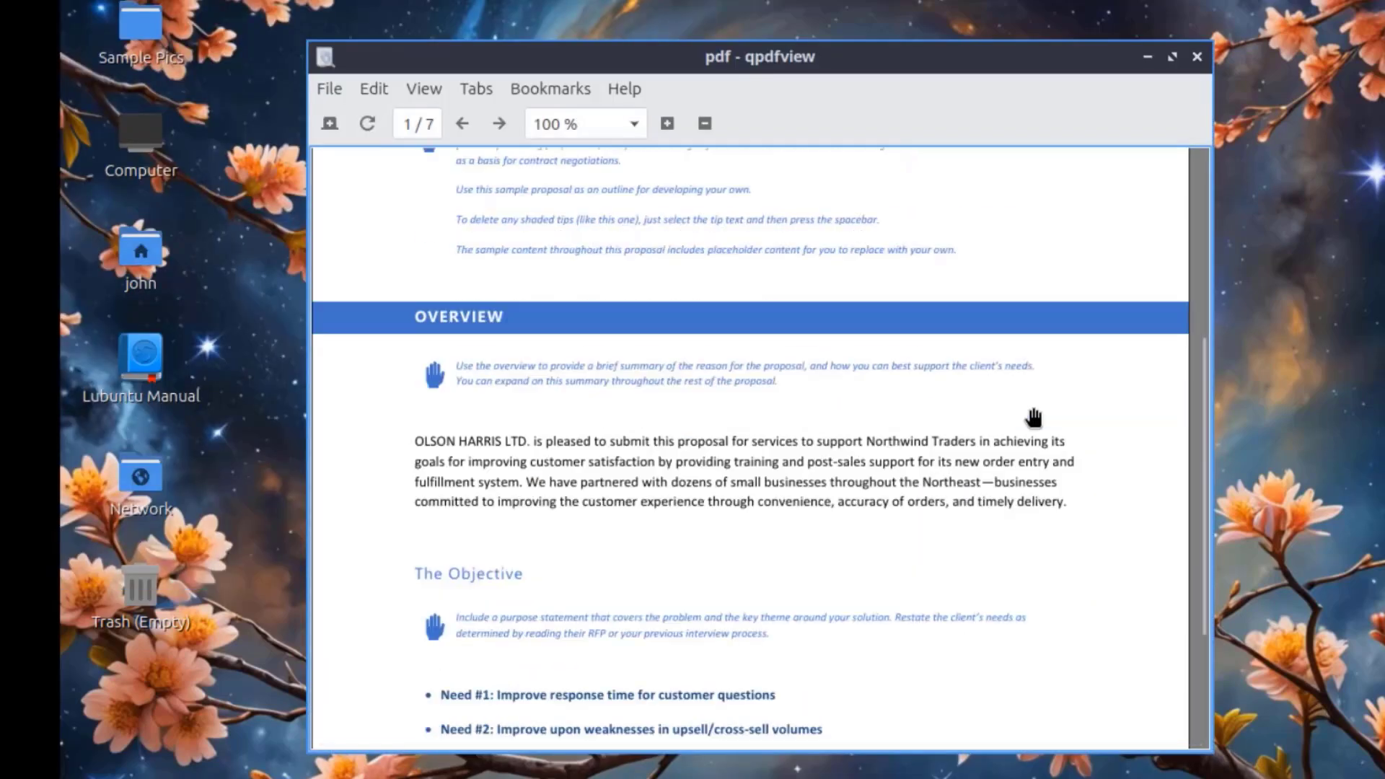
pyautogui.scroll(-2, 1026, 423)
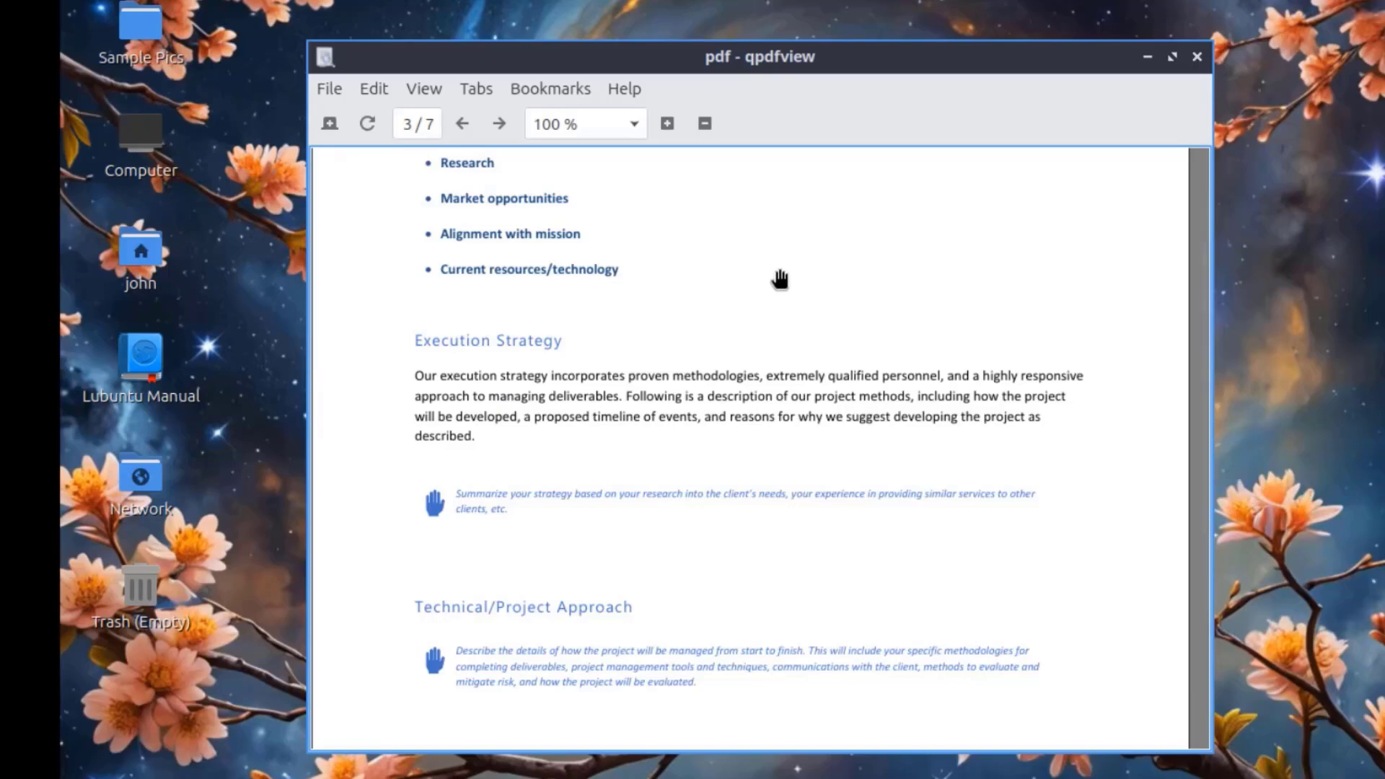
pyautogui.scroll(6, 779, 278)
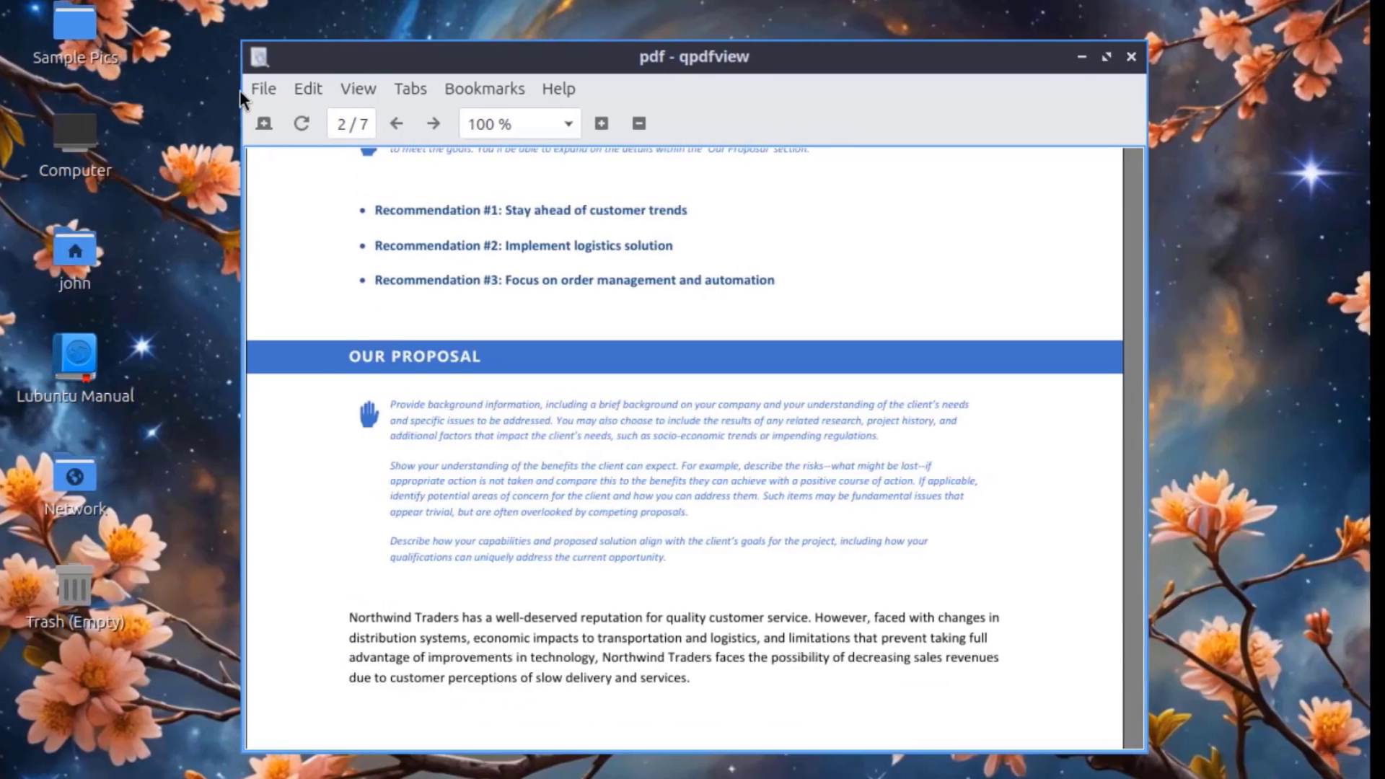
# Step: Open qpdfview's settings and commit a zoom factor of 1.00
pyautogui.click(317, 89)
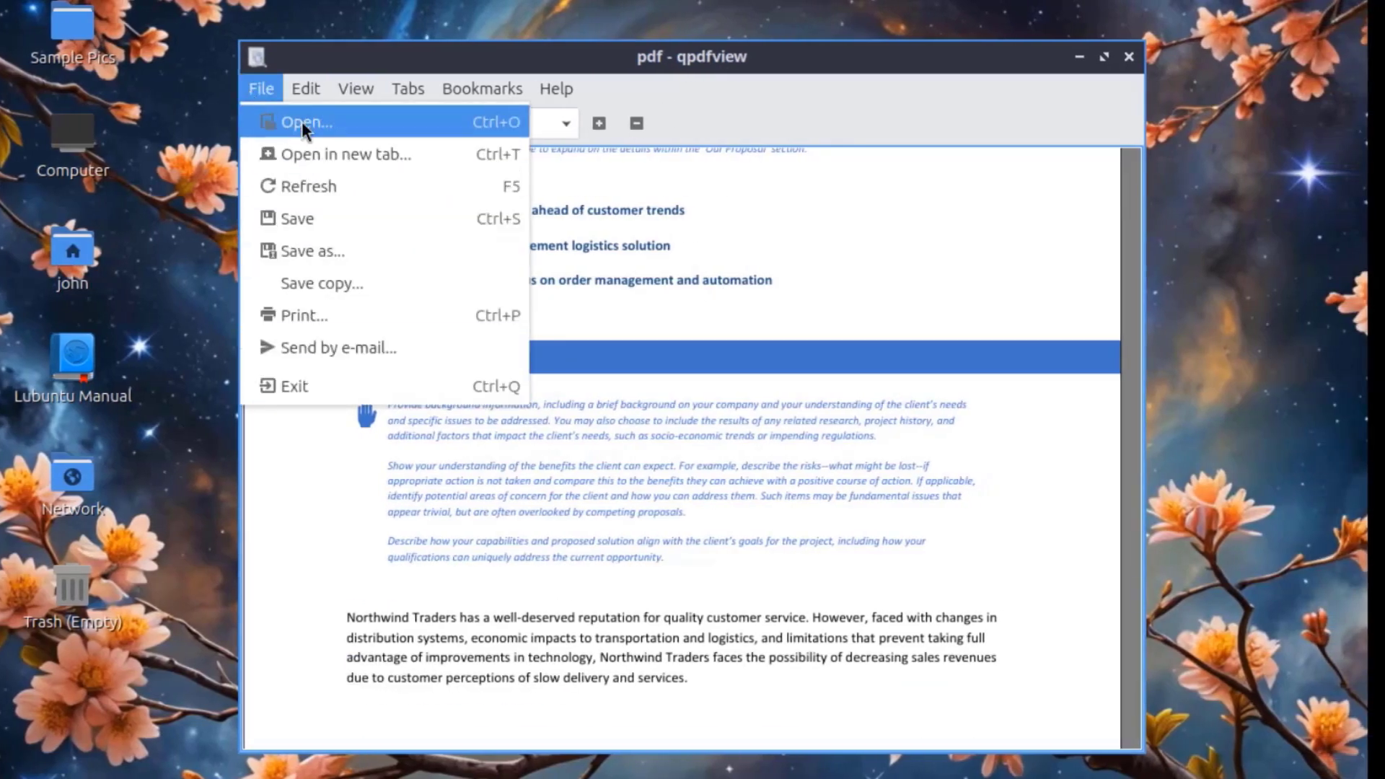
pyautogui.moveTo(309, 91)
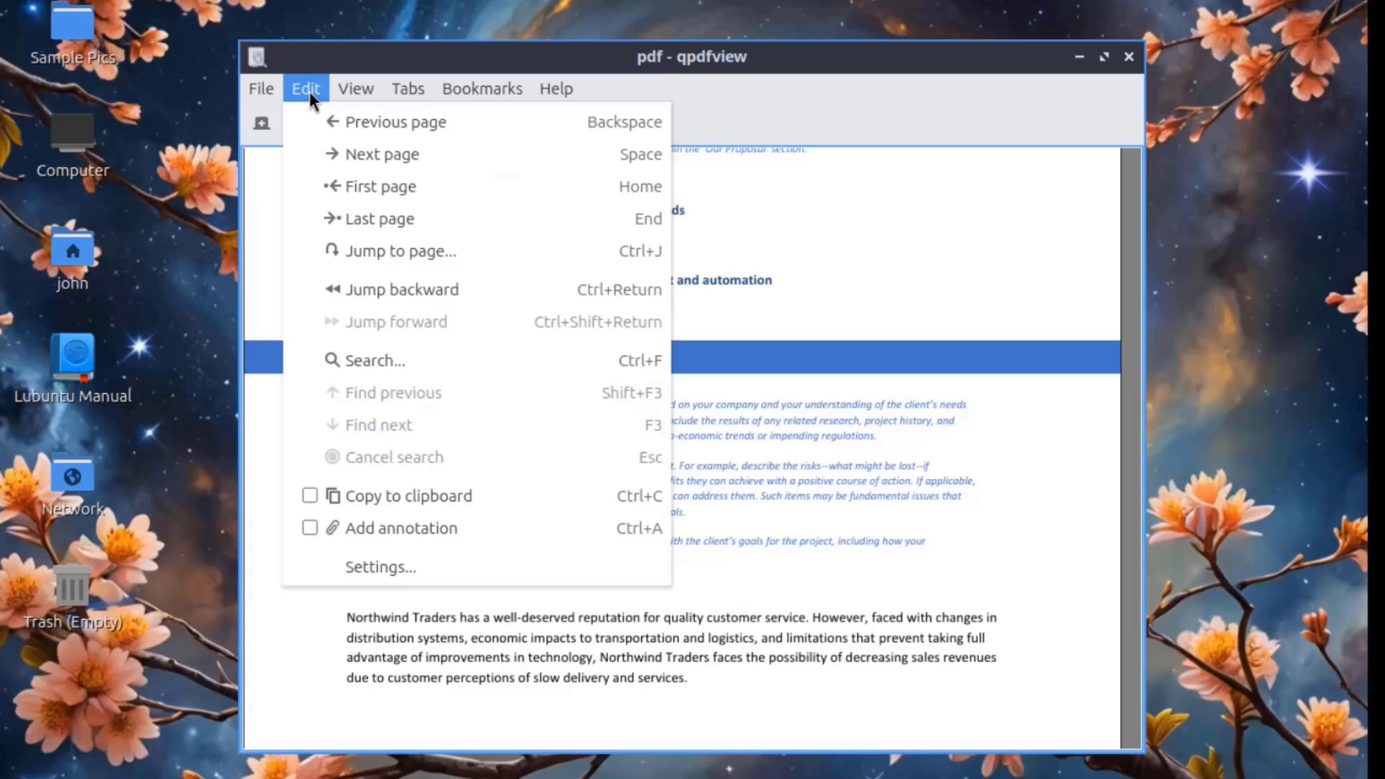
pyautogui.click(388, 565)
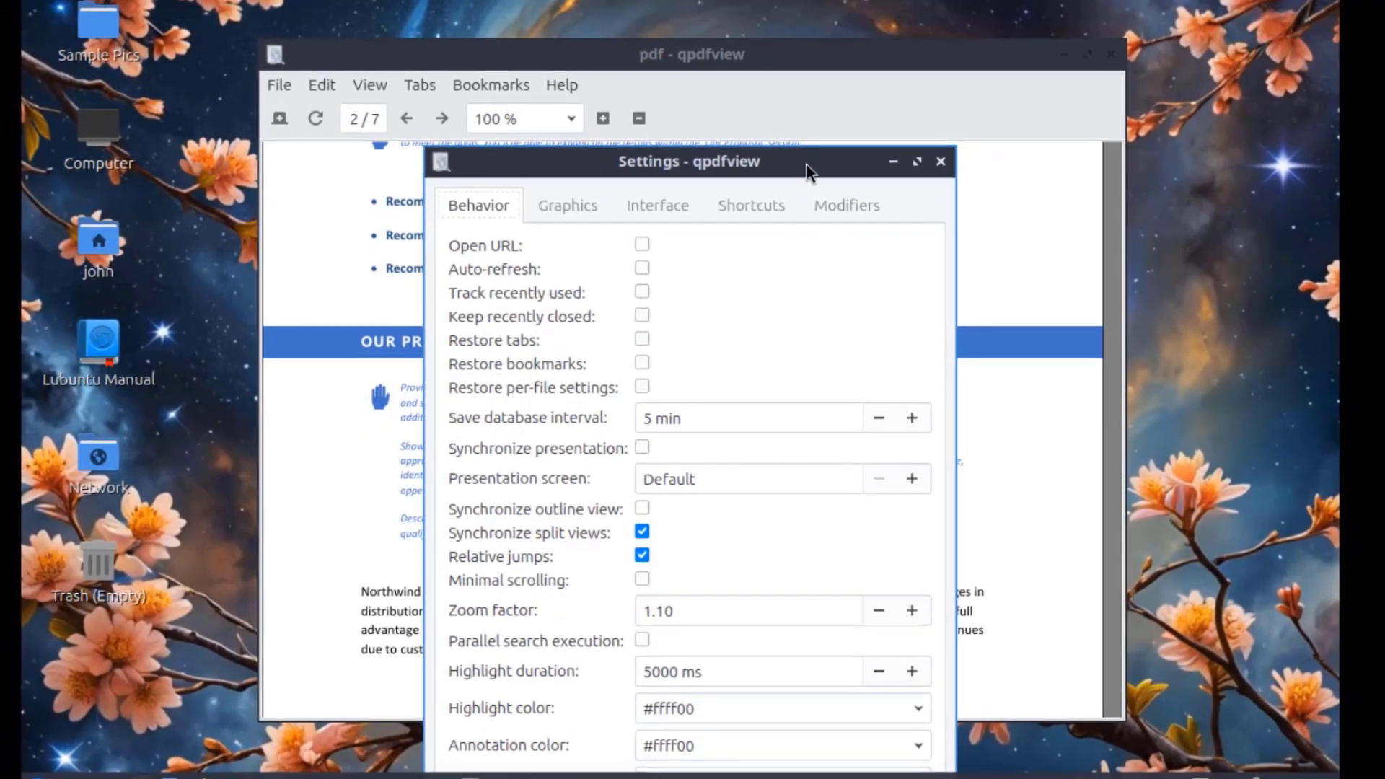
pyautogui.moveTo(811, 170); pyautogui.dragTo(806, 145)
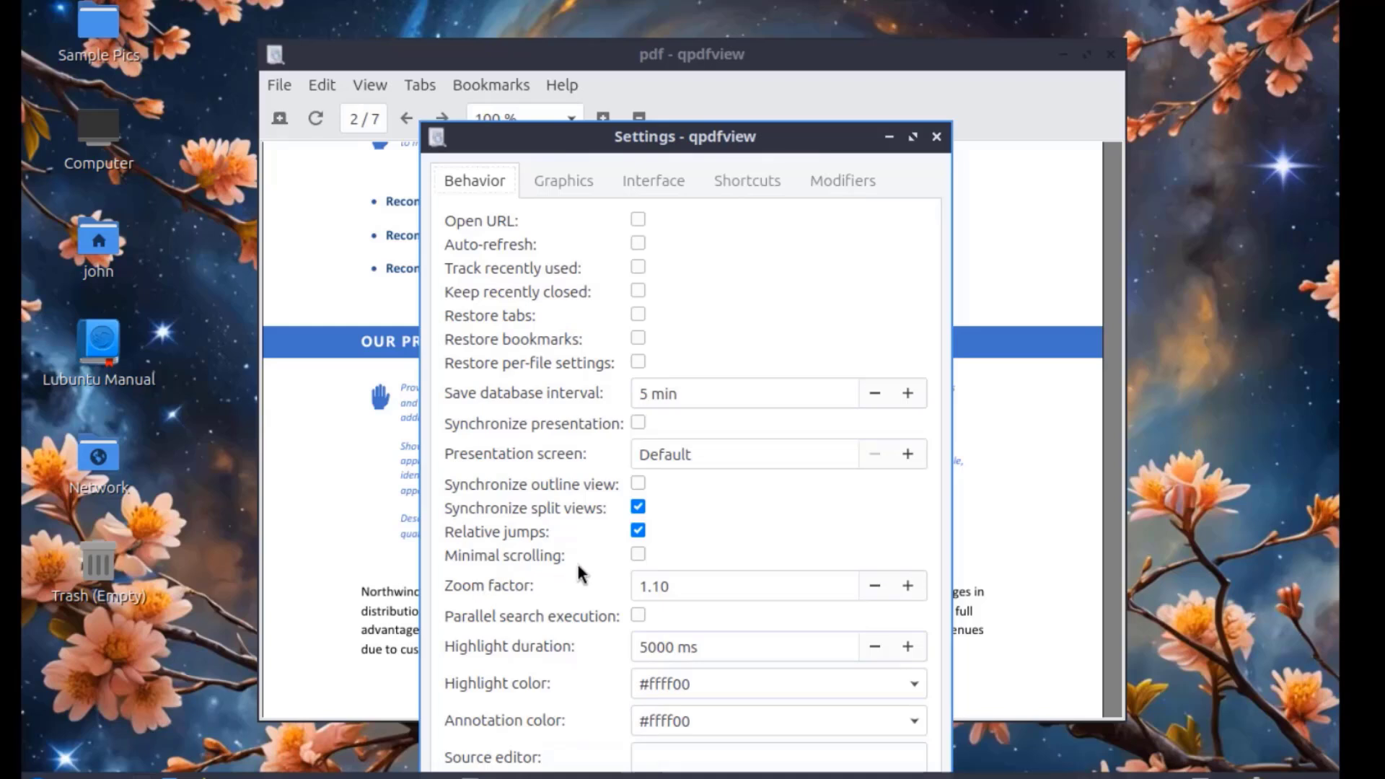
pyautogui.scroll(-1, 837, 580)
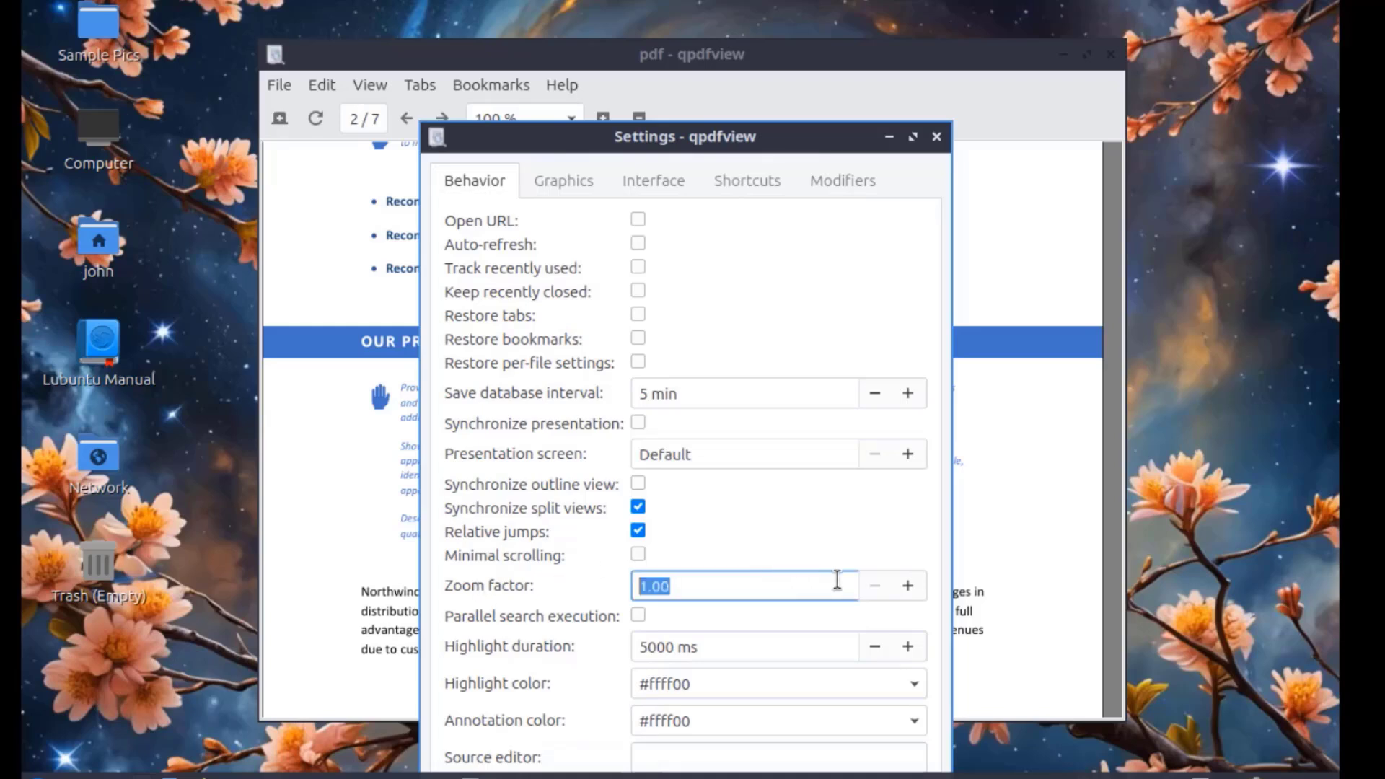
pyautogui.click(888, 534)
# Step: Review the Graphics, Interface, Shortcuts and Modifiers settings, close them, and view About qpdfview (0.5.0)
pyautogui.click(583, 180)
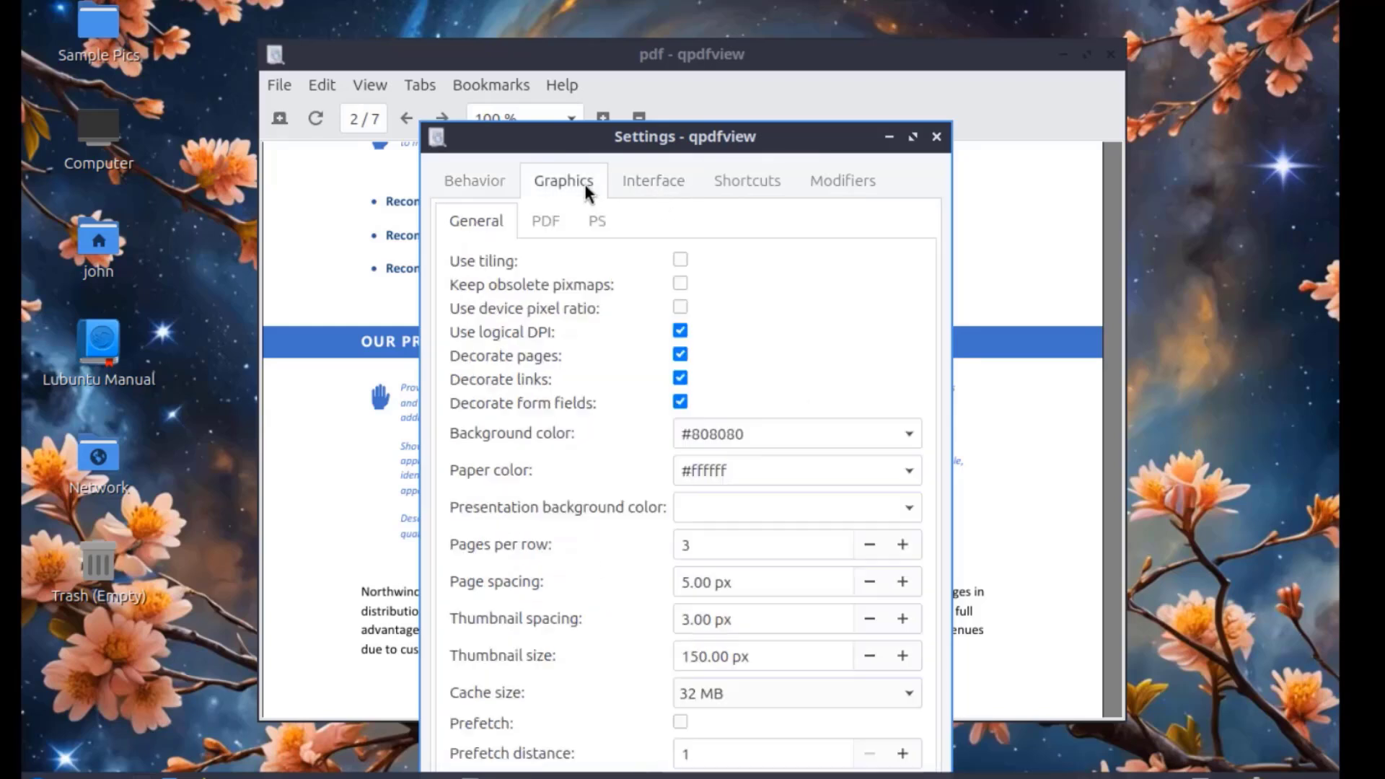
pyautogui.click(651, 181)
pyautogui.click(729, 181)
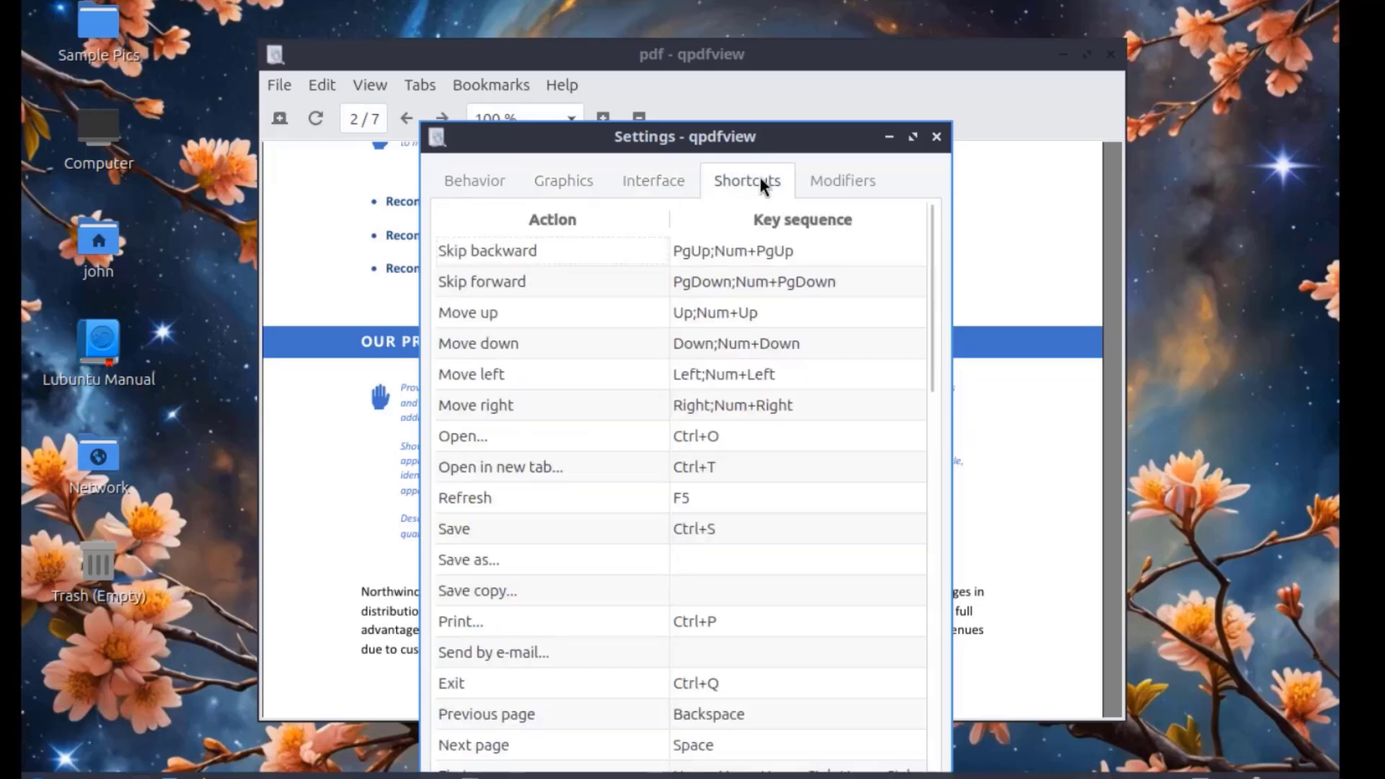
pyautogui.click(875, 180)
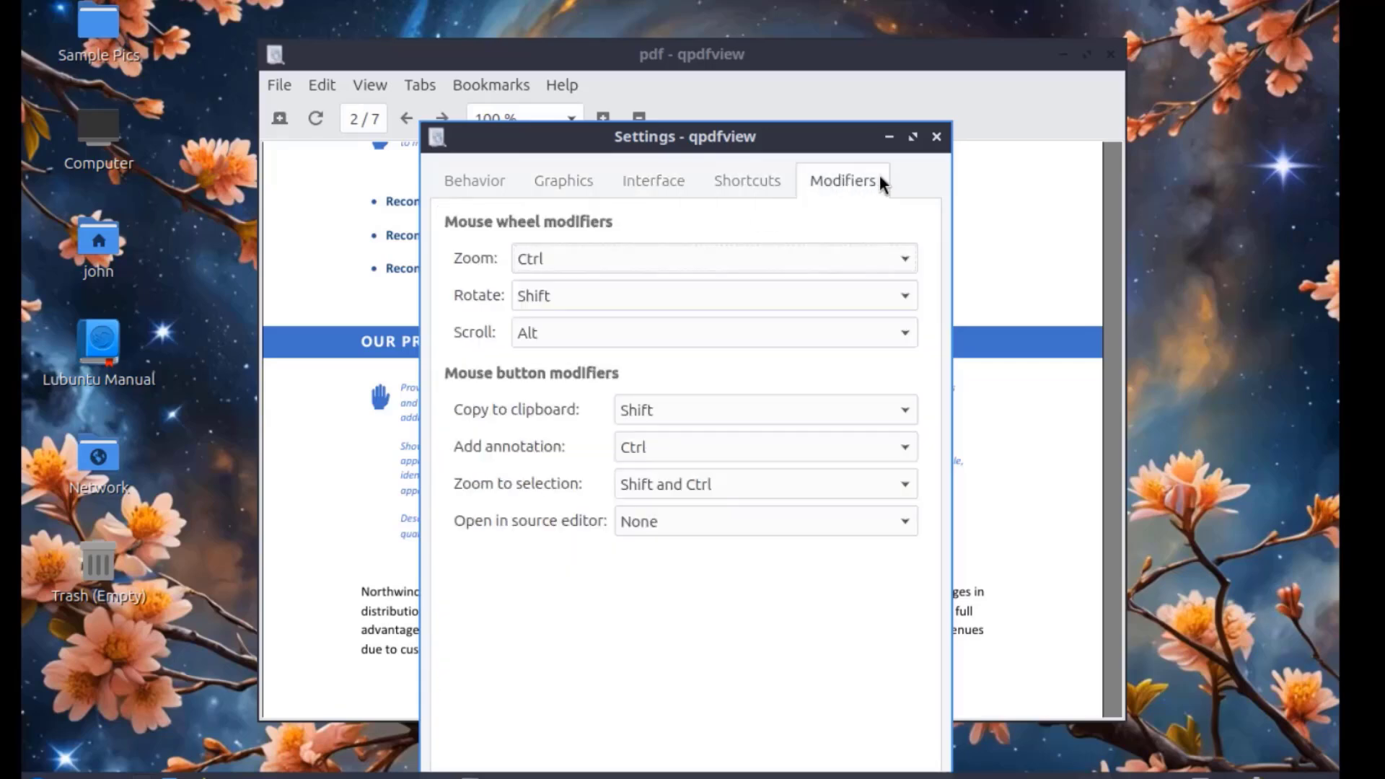
pyautogui.click(936, 137)
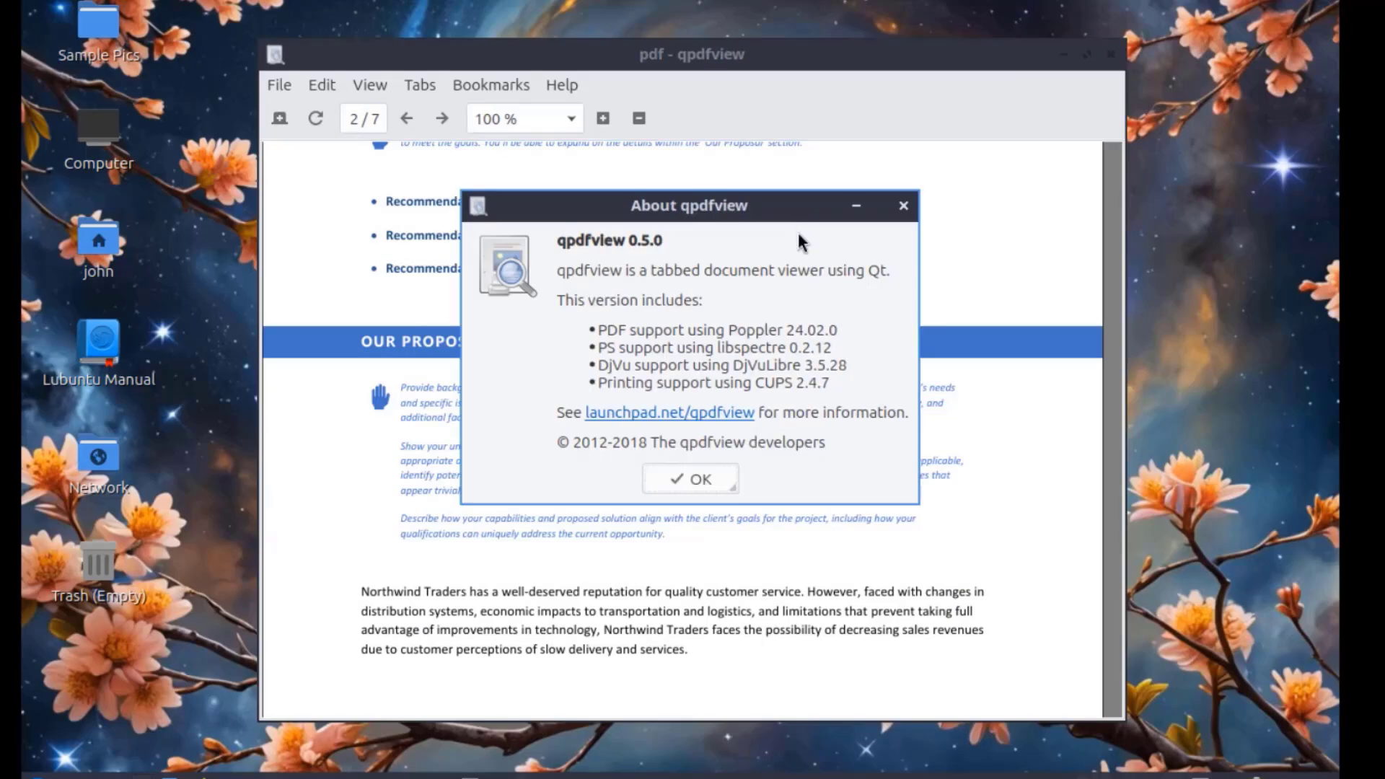
pyautogui.moveTo(808, 206); pyautogui.dragTo(827, 207)
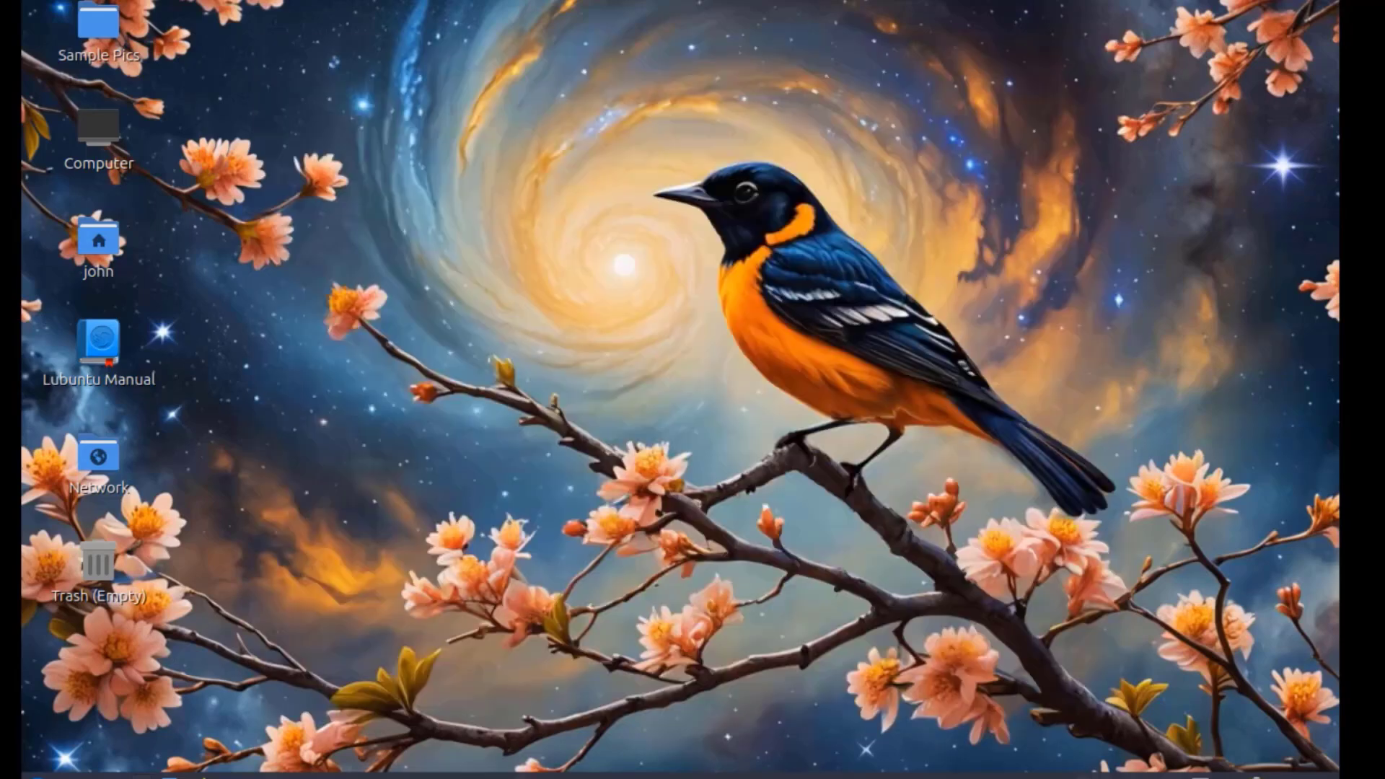
# Step: Review the Task Manager settings (icon and text buttons, 200 px wide), then reopen the panel's menu
pyautogui.rightClick(388, 778)
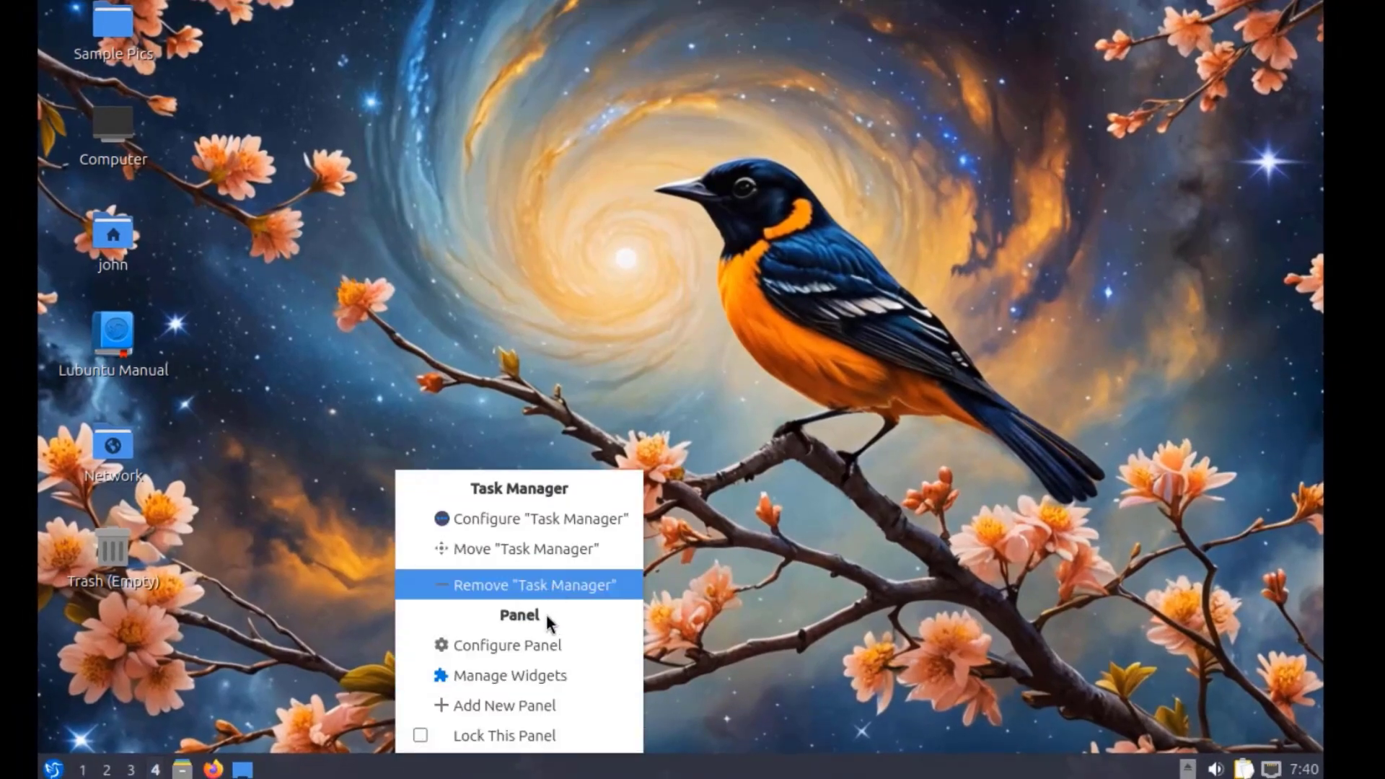
pyautogui.click(586, 517)
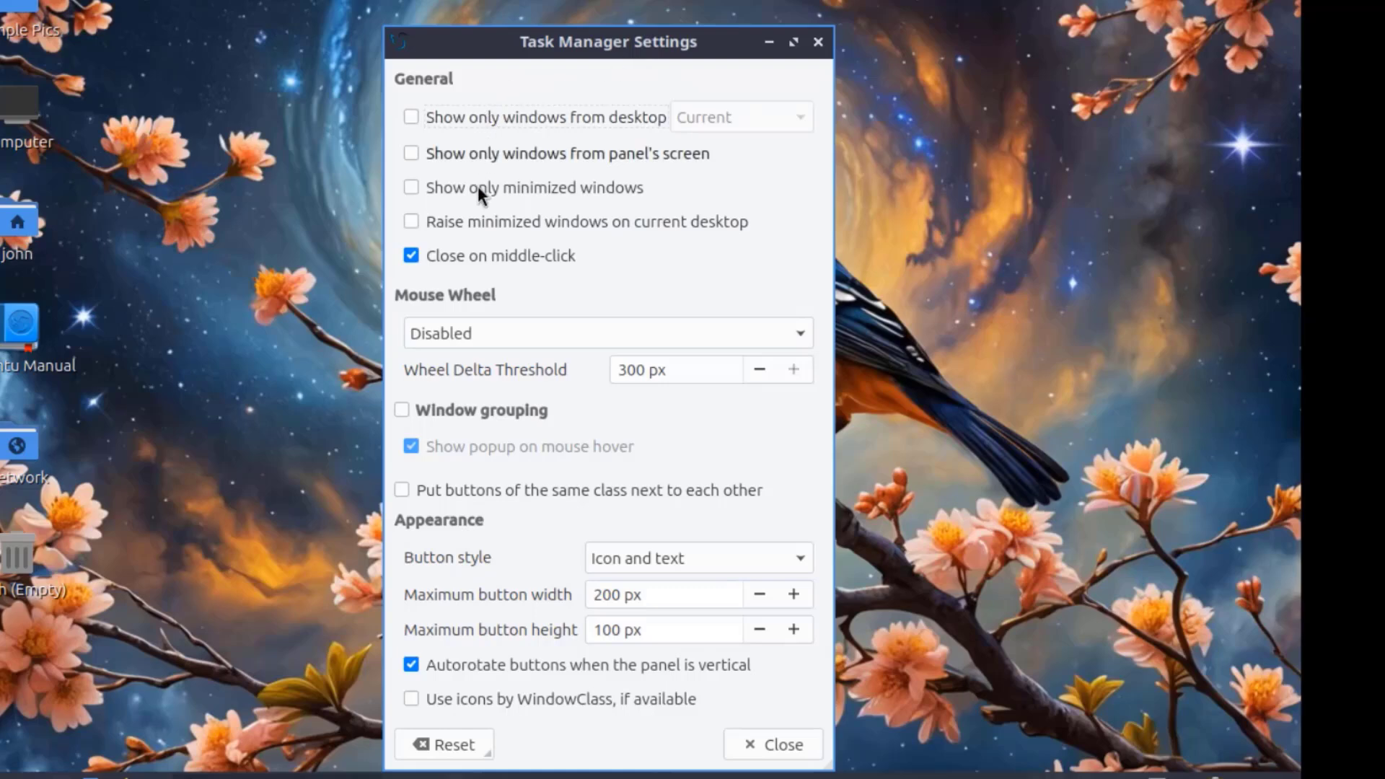
pyautogui.rightClick(687, 776)
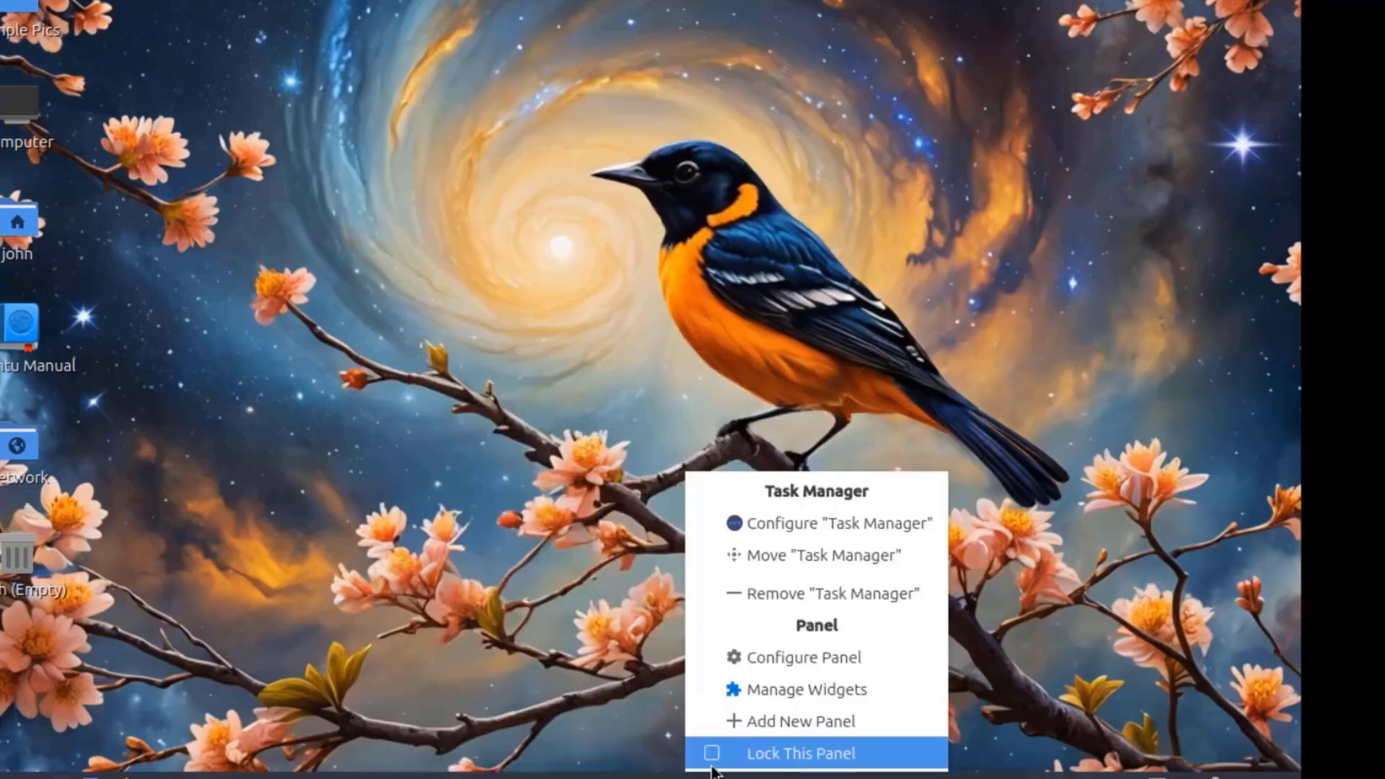
# Step: In Configure Panel, raise the panel size to 49 px, then bring it back to 44 px
pyautogui.click(812, 657)
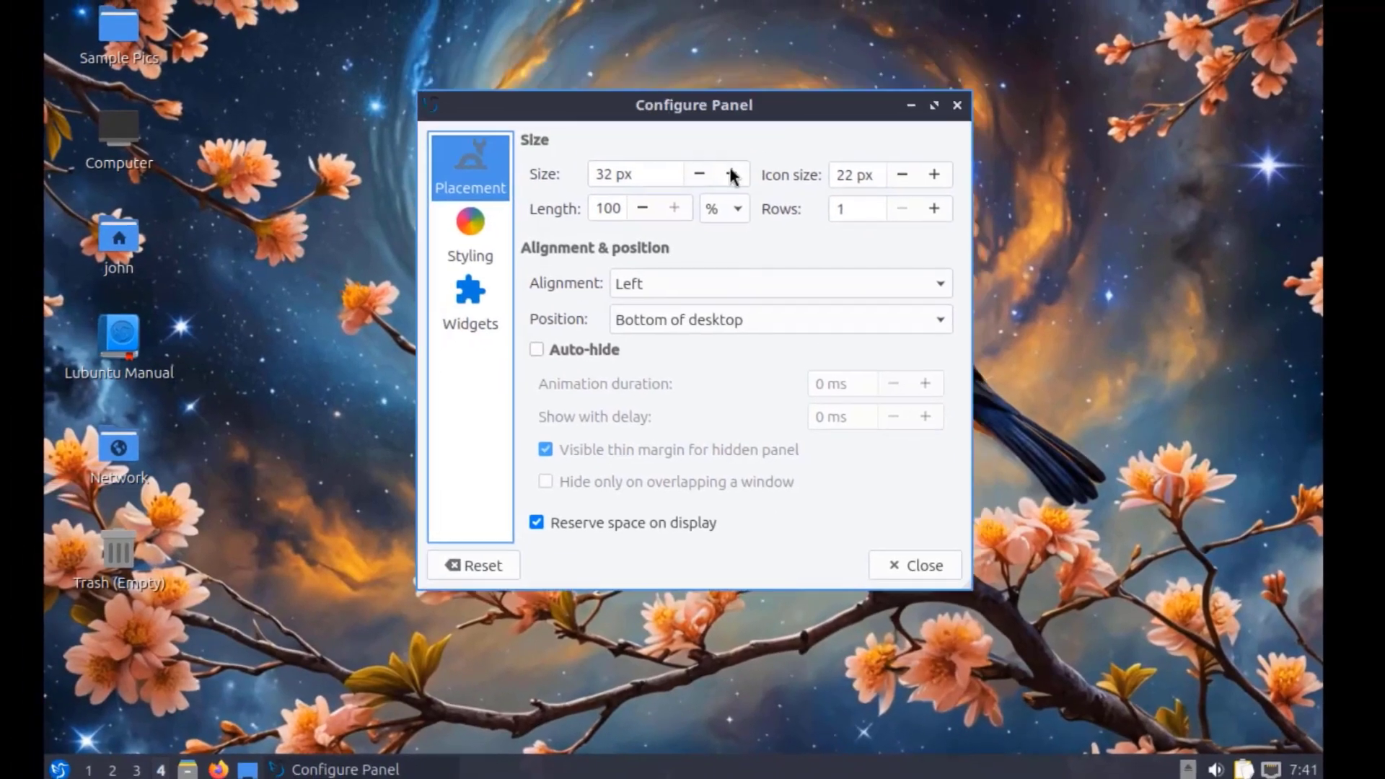
pyautogui.click(730, 176)
pyautogui.click(730, 176)
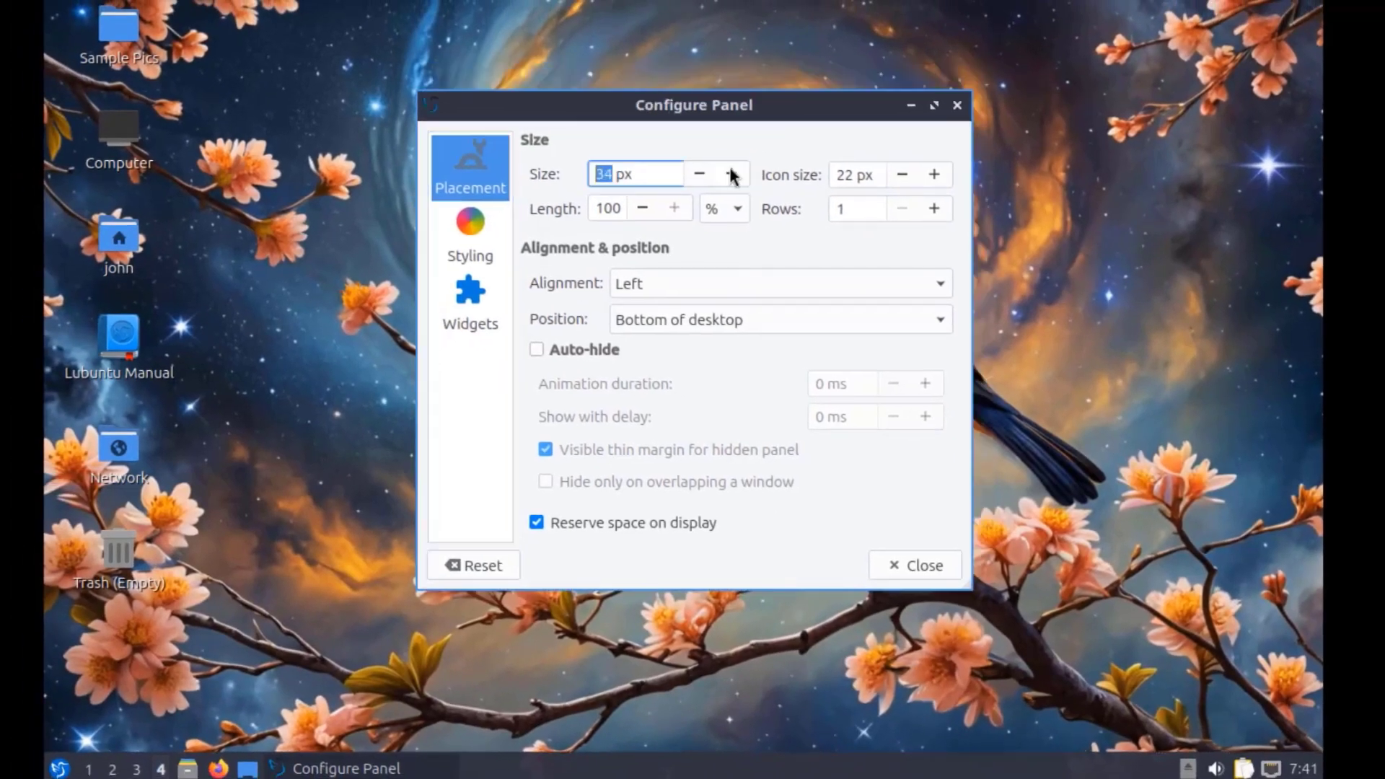
pyautogui.click(730, 176)
pyautogui.doubleClick(731, 176)
pyautogui.click(731, 175)
pyautogui.doubleClick(730, 176)
pyautogui.click(730, 176)
pyautogui.click(730, 176)
pyautogui.click(731, 176)
pyautogui.click(730, 176)
pyautogui.click(730, 176)
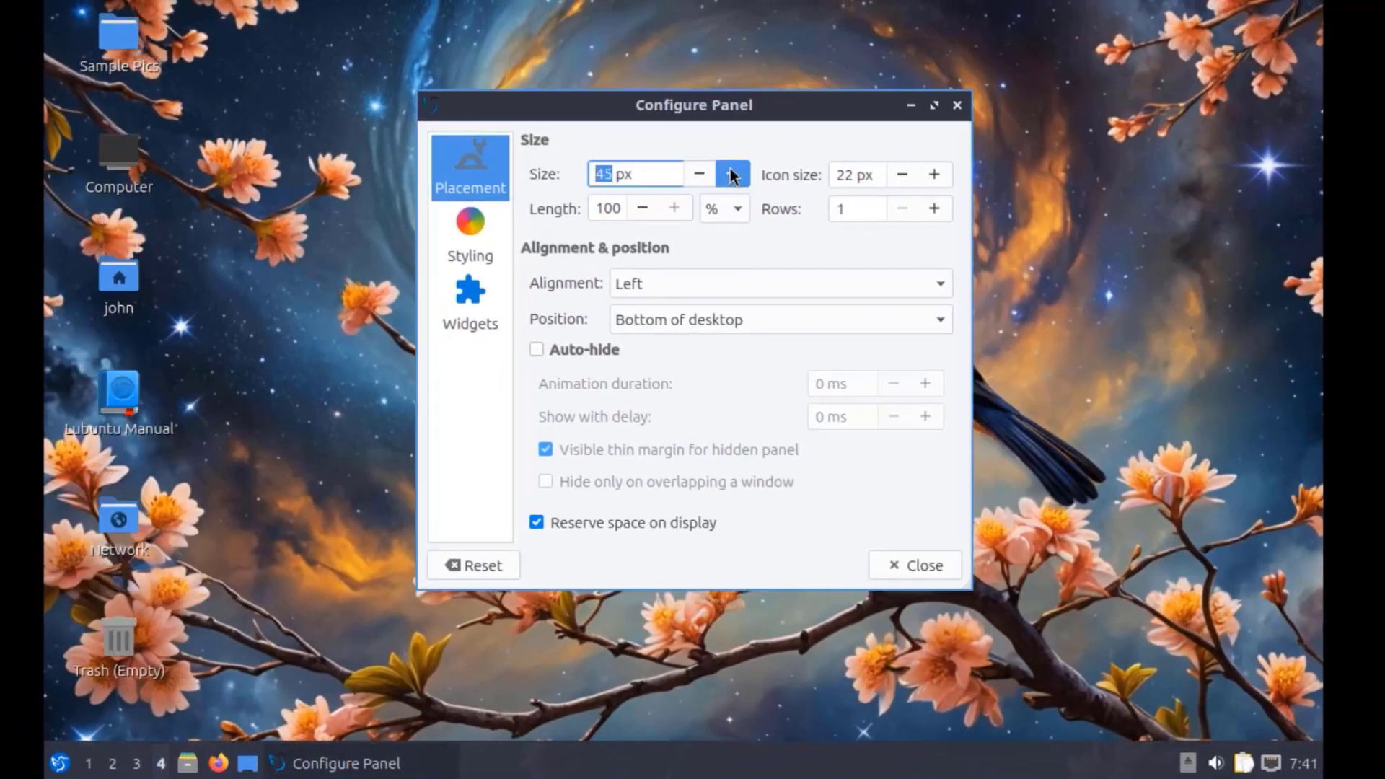
pyautogui.click(731, 176)
pyautogui.click(731, 175)
pyautogui.click(730, 175)
pyautogui.click(730, 176)
pyautogui.click(709, 174)
pyautogui.click(709, 174)
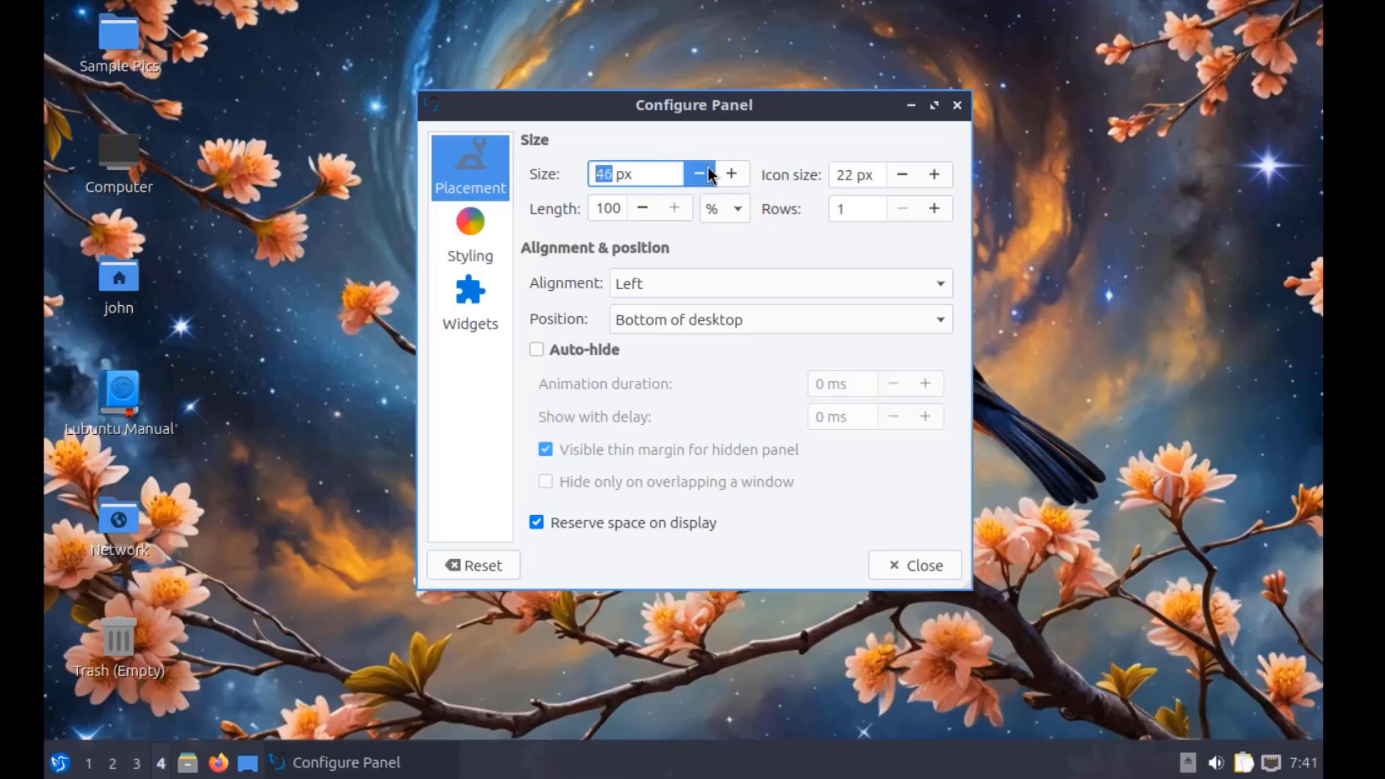
pyautogui.click(708, 174)
pyautogui.click(708, 174)
pyautogui.click(709, 174)
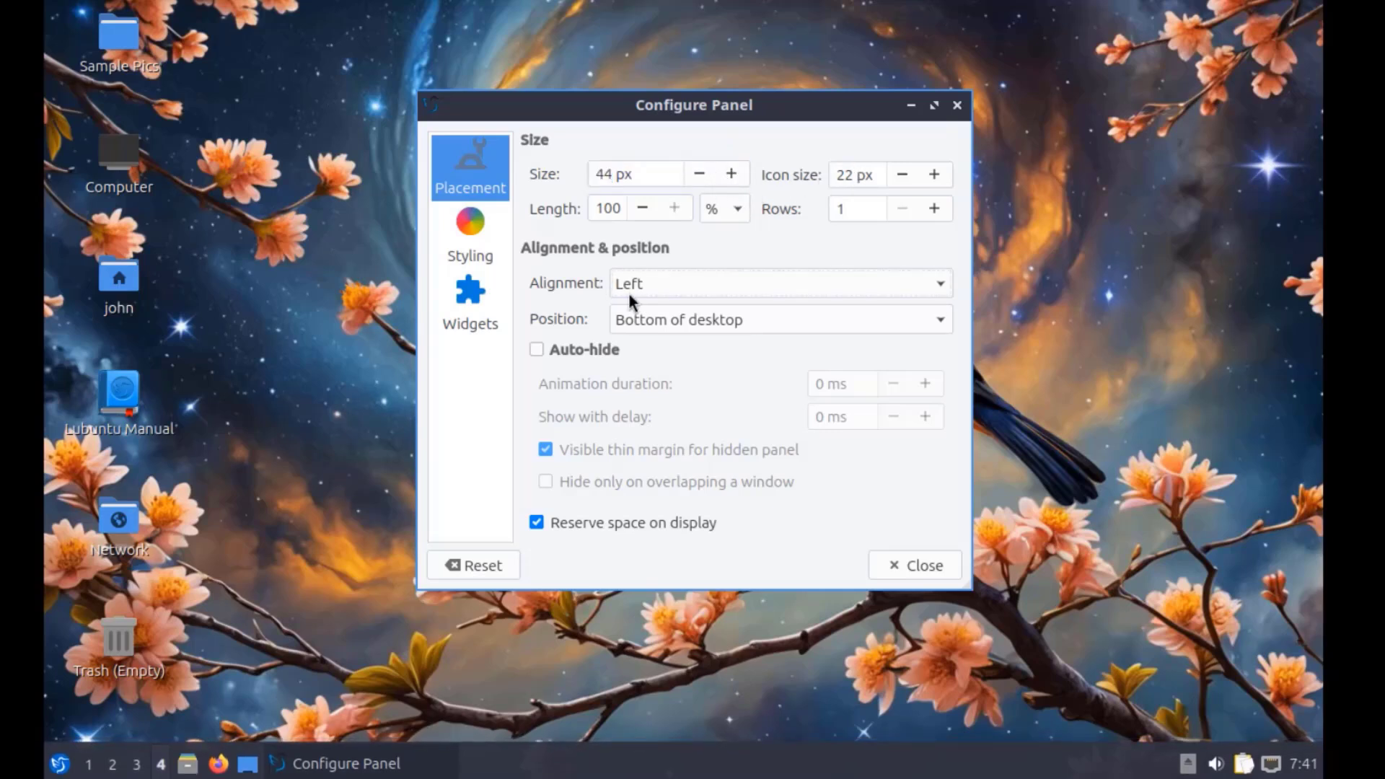
pyautogui.click(658, 321)
# Step: Try the right and left panel positions, then return the panel to the bottom
pyautogui.click(664, 301)
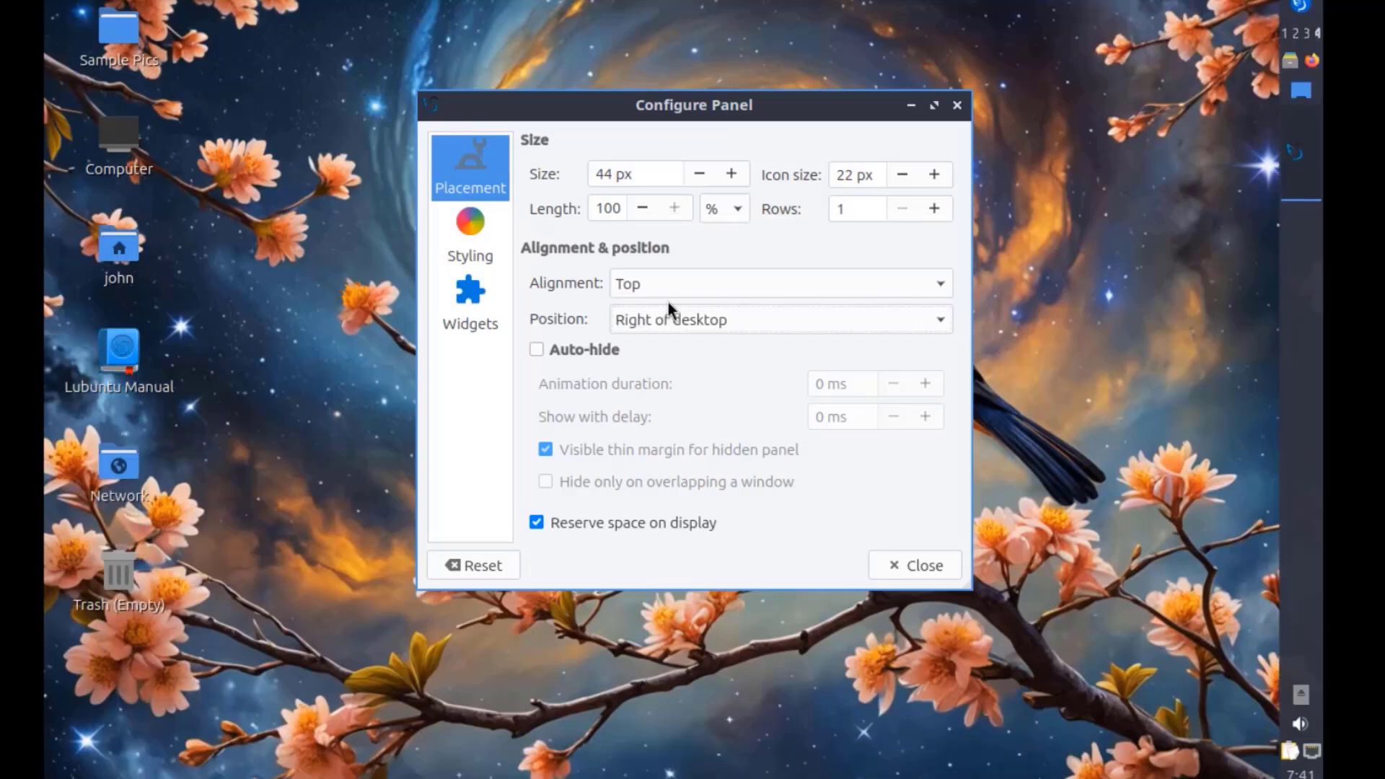
pyautogui.click(676, 322)
pyautogui.click(676, 294)
pyautogui.click(681, 314)
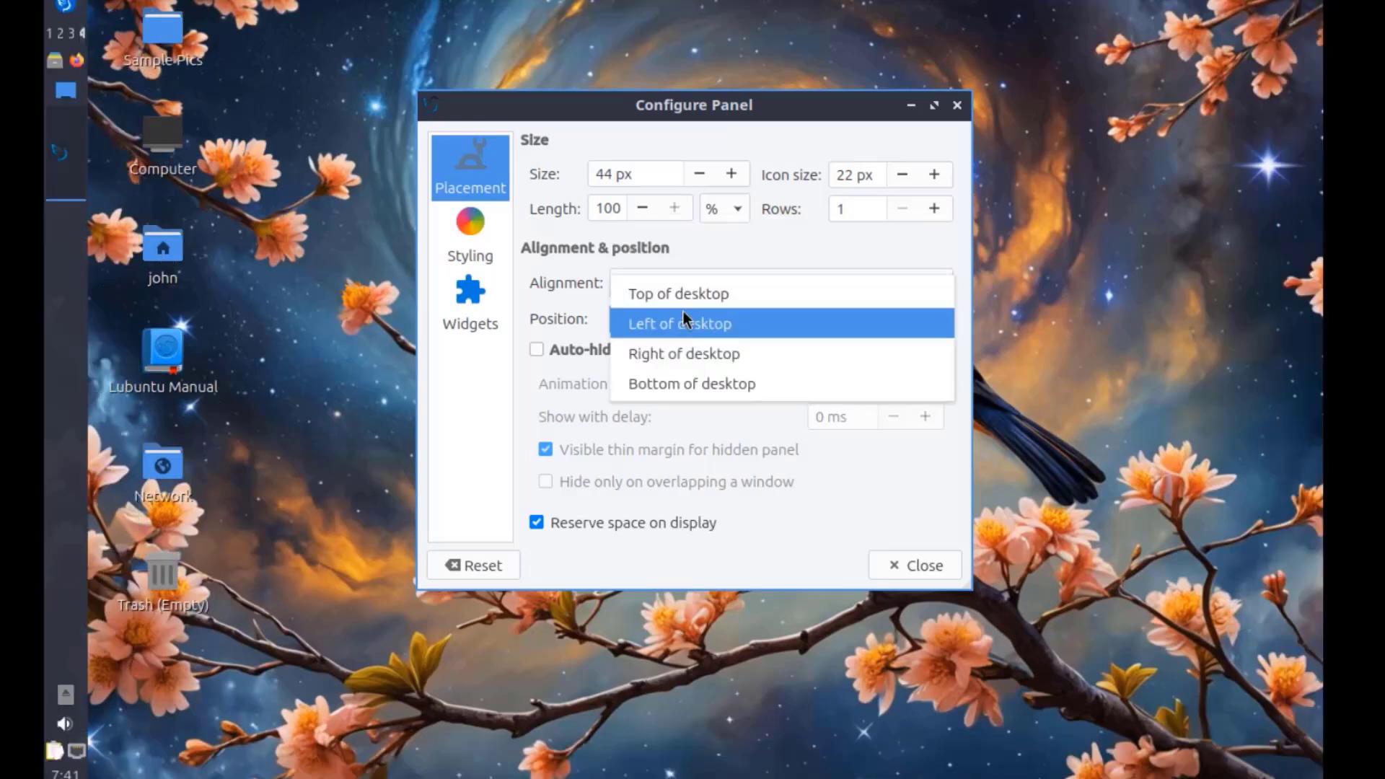
pyautogui.click(685, 384)
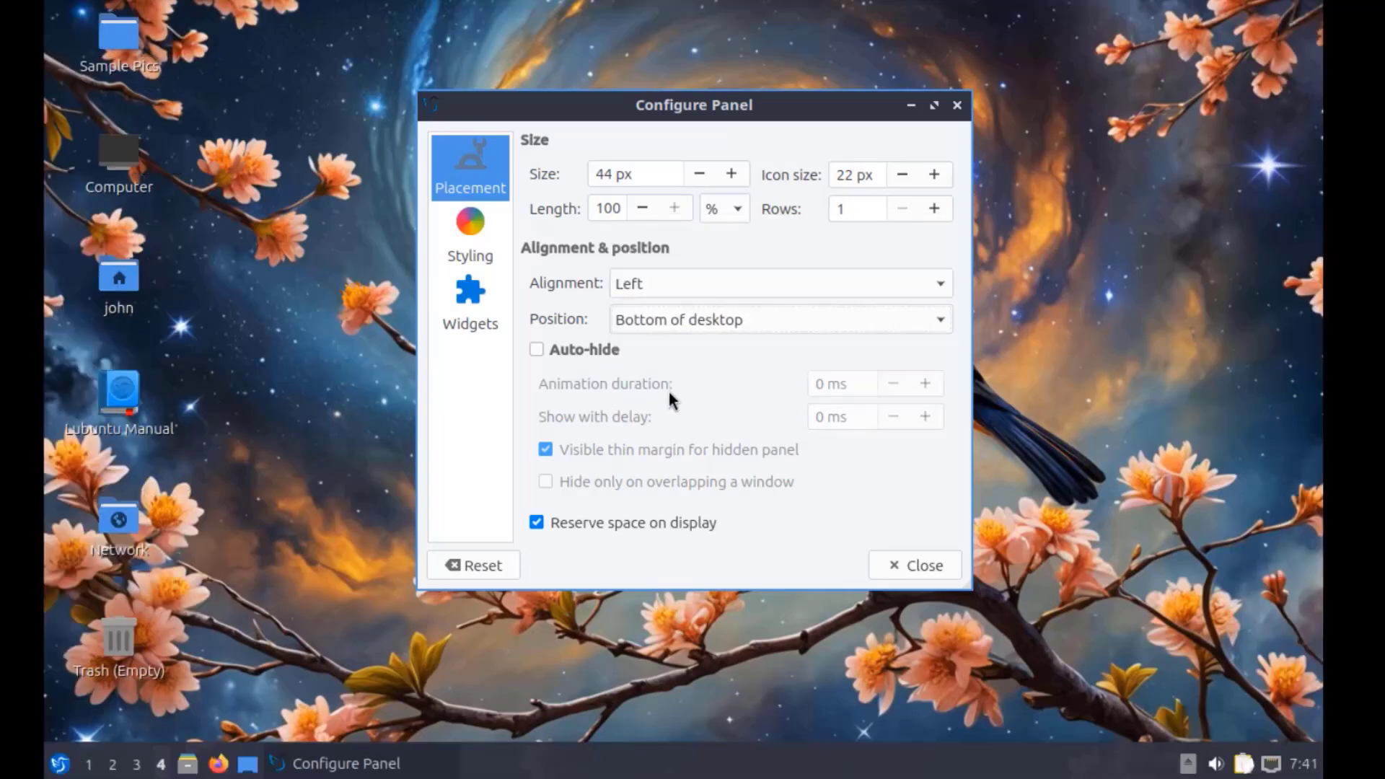
# Step: Add a World Clock widget to the panel from the Widgets list
pyautogui.click(485, 251)
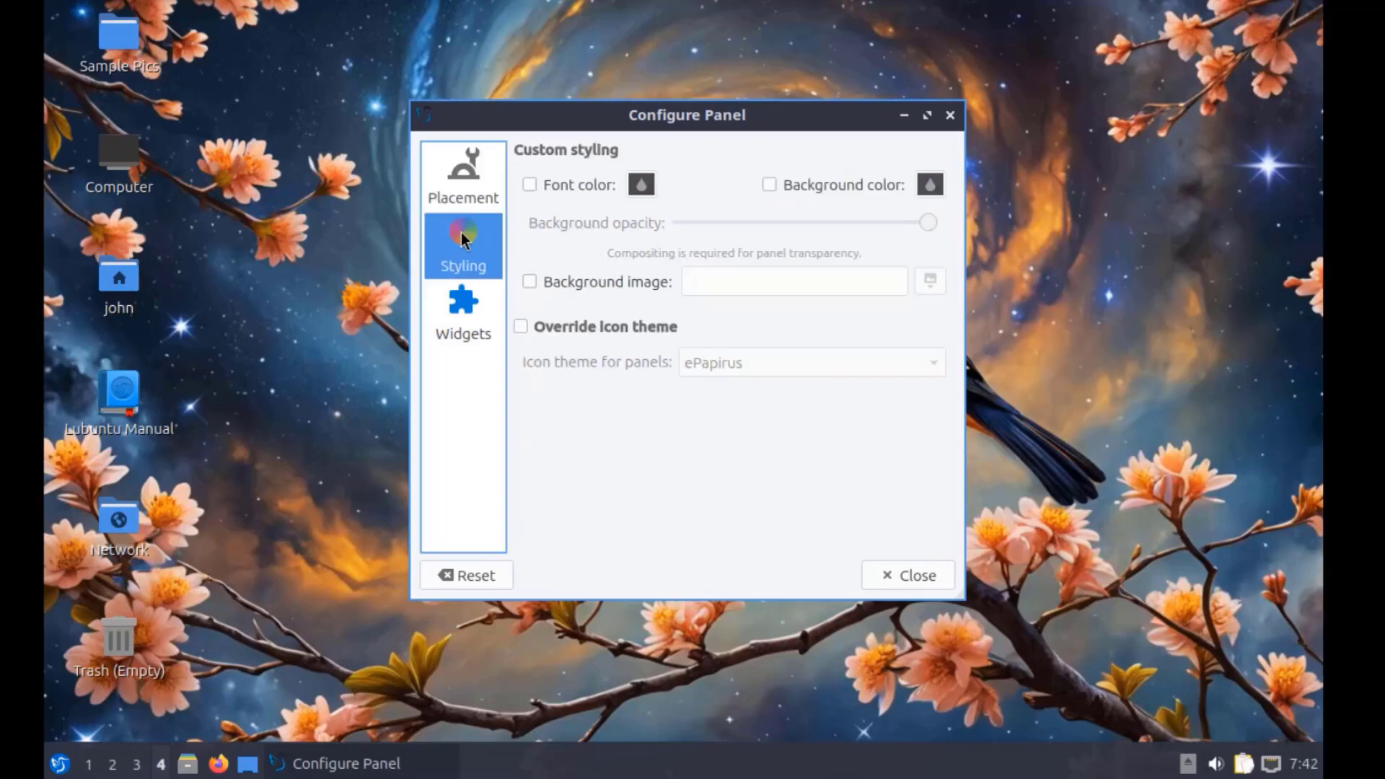
pyautogui.click(473, 310)
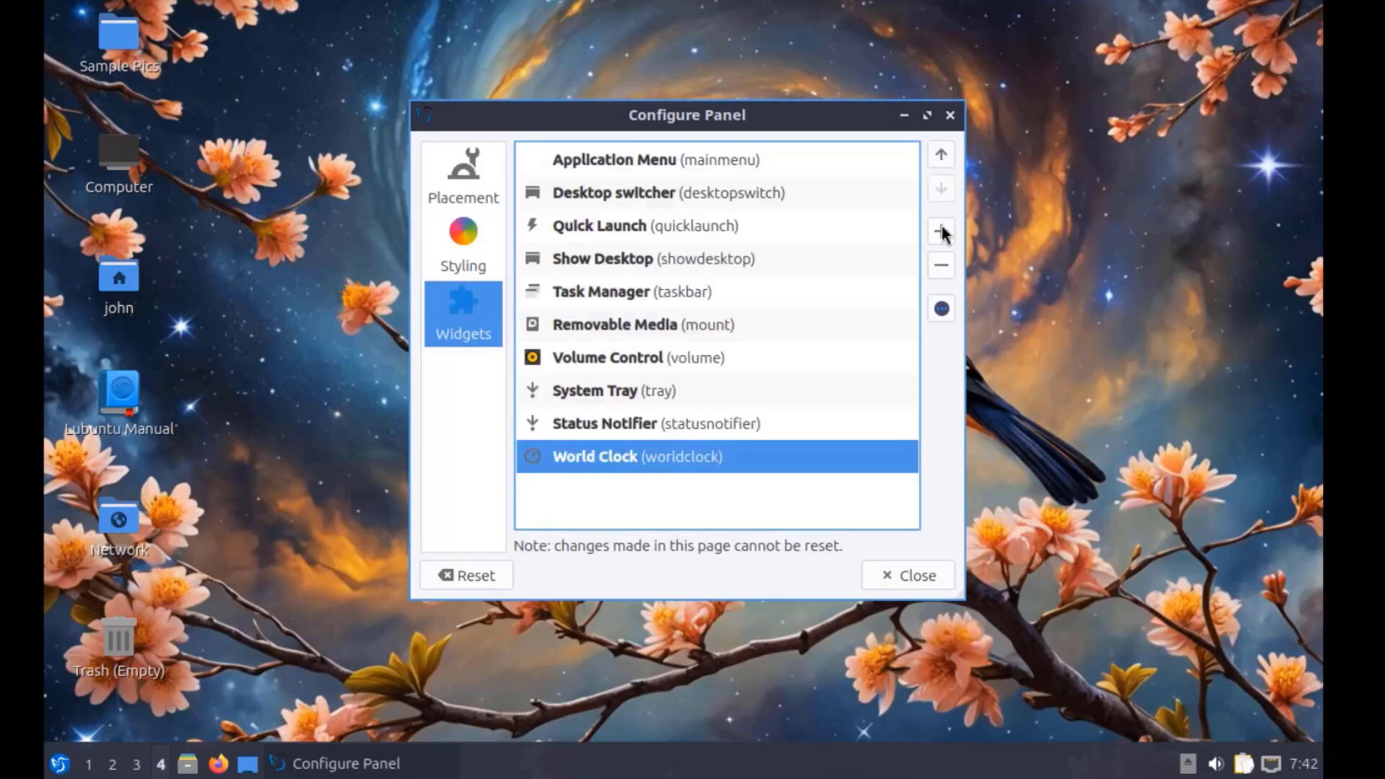
pyautogui.click(942, 232)
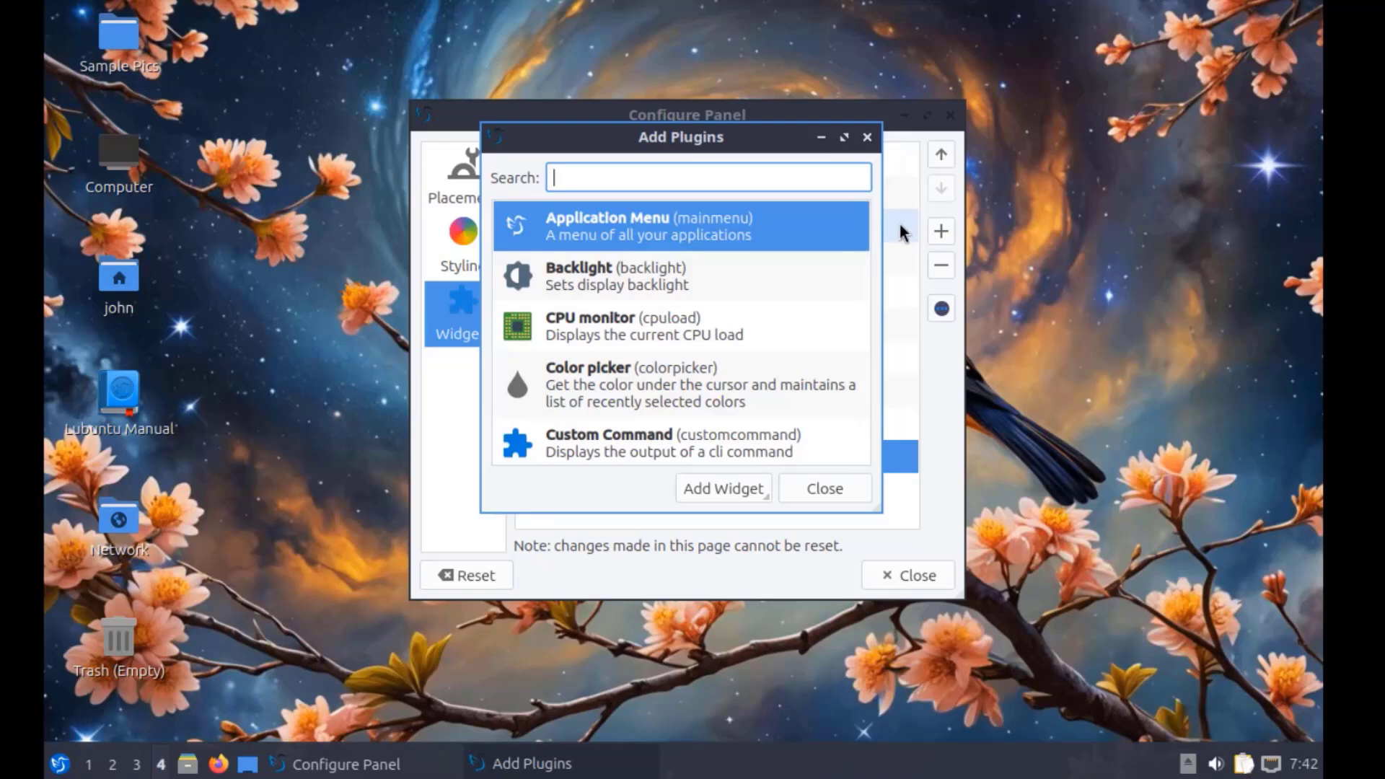
pyautogui.scroll(-10, 734, 301)
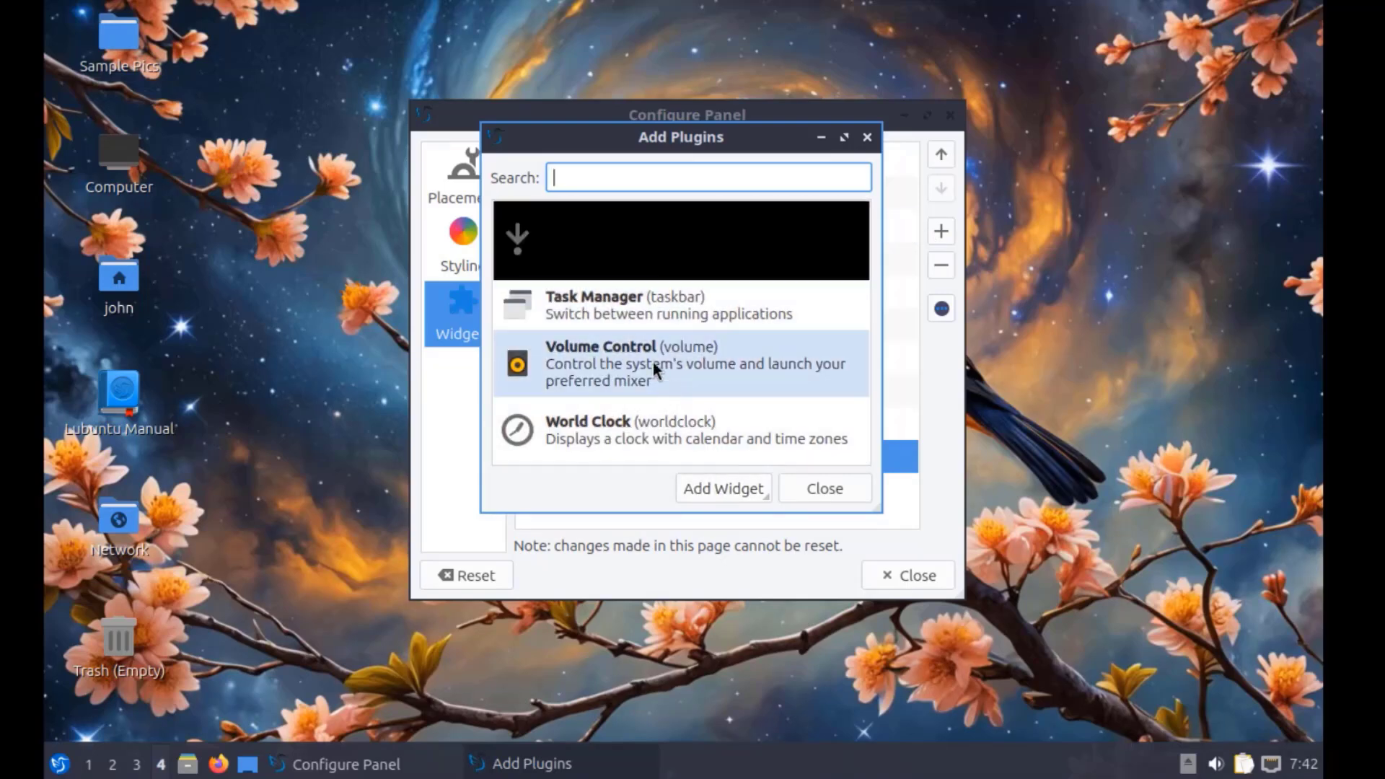
pyautogui.click(642, 422)
pyautogui.click(711, 487)
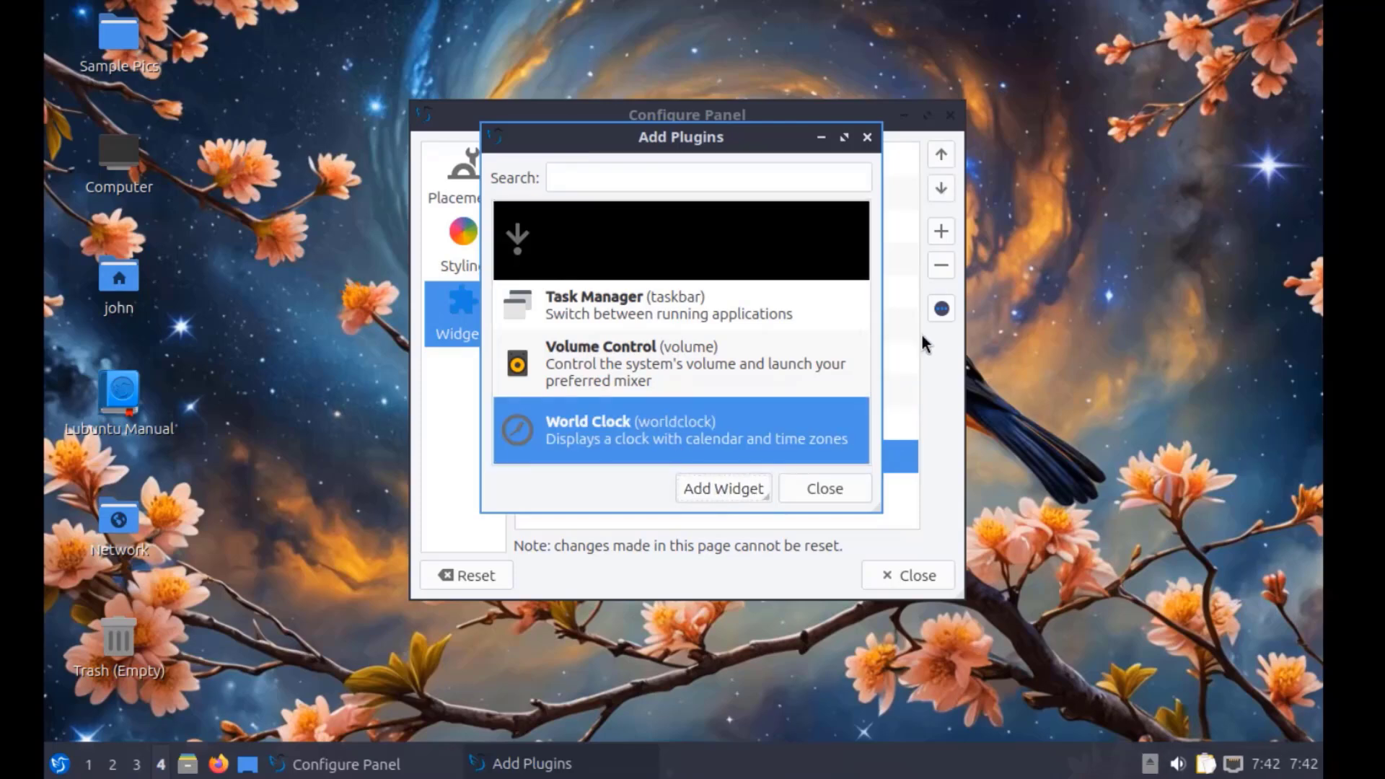
pyautogui.click(867, 137)
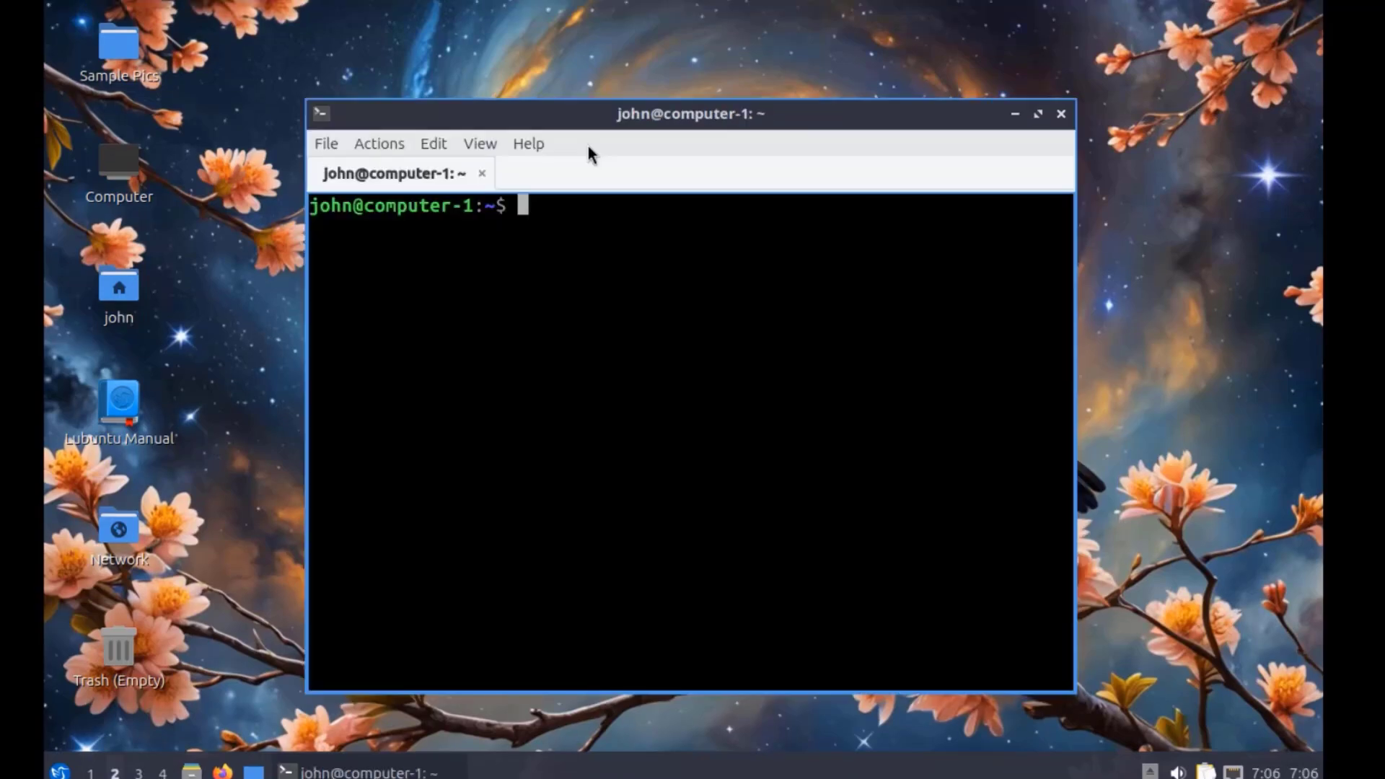
# Step: Check QTerminal's About box, showing version 2.0.1, then close it
pyautogui.click(518, 150)
pyautogui.click(548, 176)
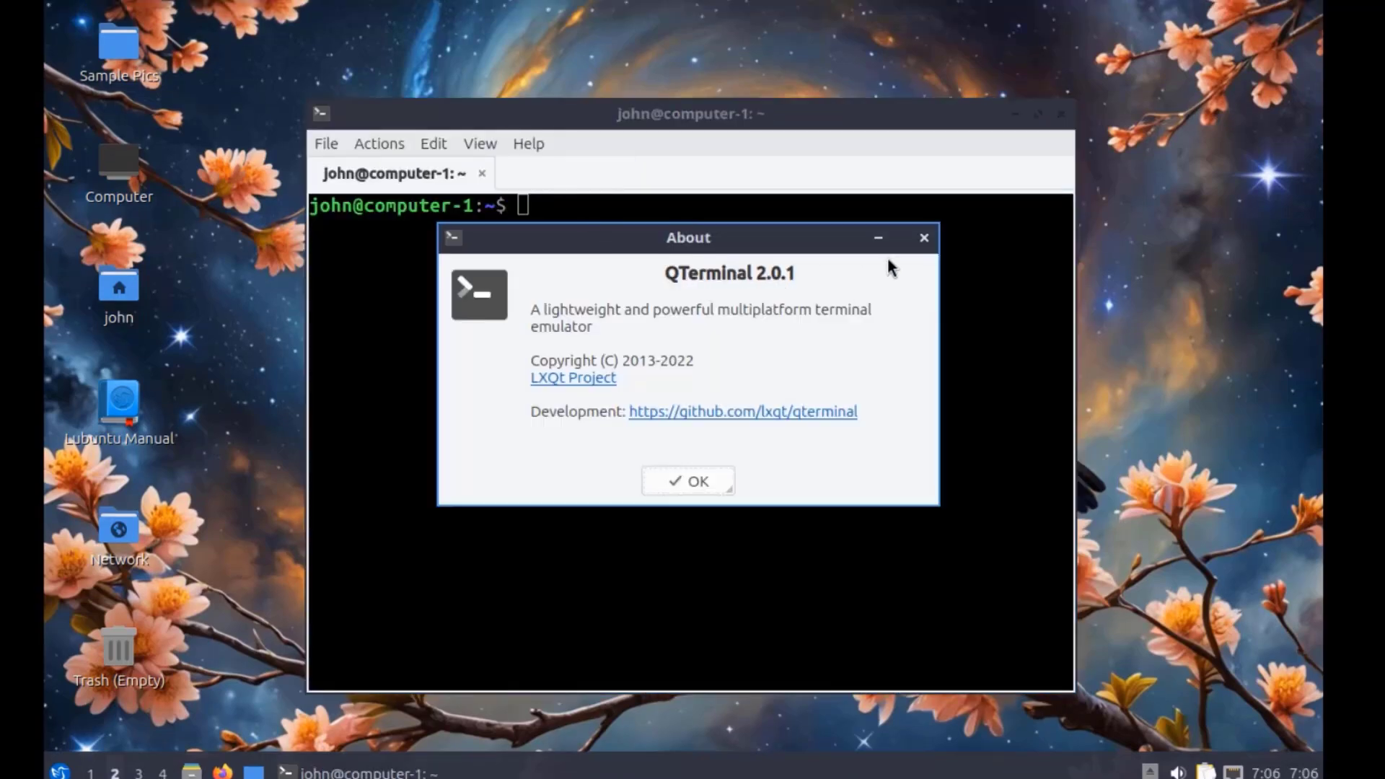
pyautogui.click(923, 238)
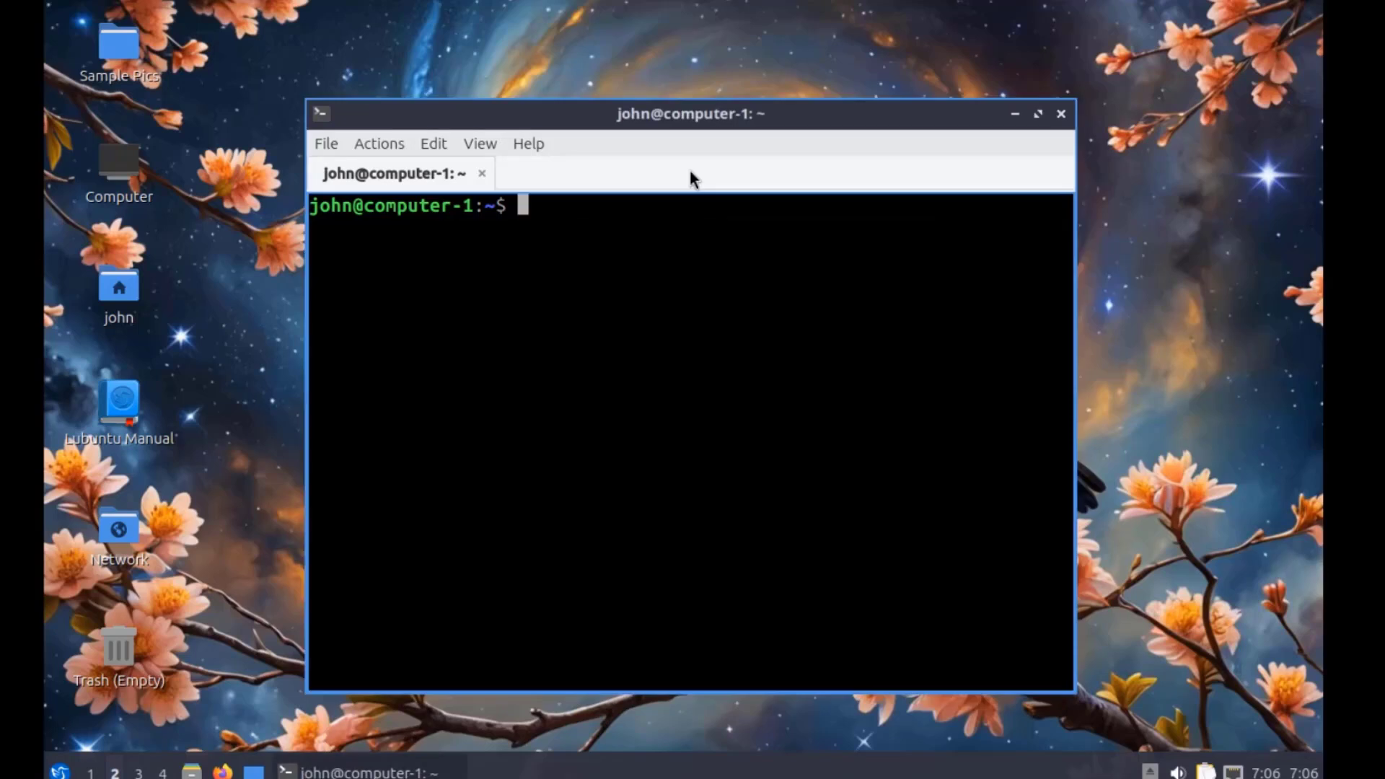
# Step: Run uname -r and echo $XDG_CURRENT_DESKTOP, showing kernel 6.11.0-9-generic and desktop LXQt
pyautogui.write('uname -r')
pyautogui.press('Return')
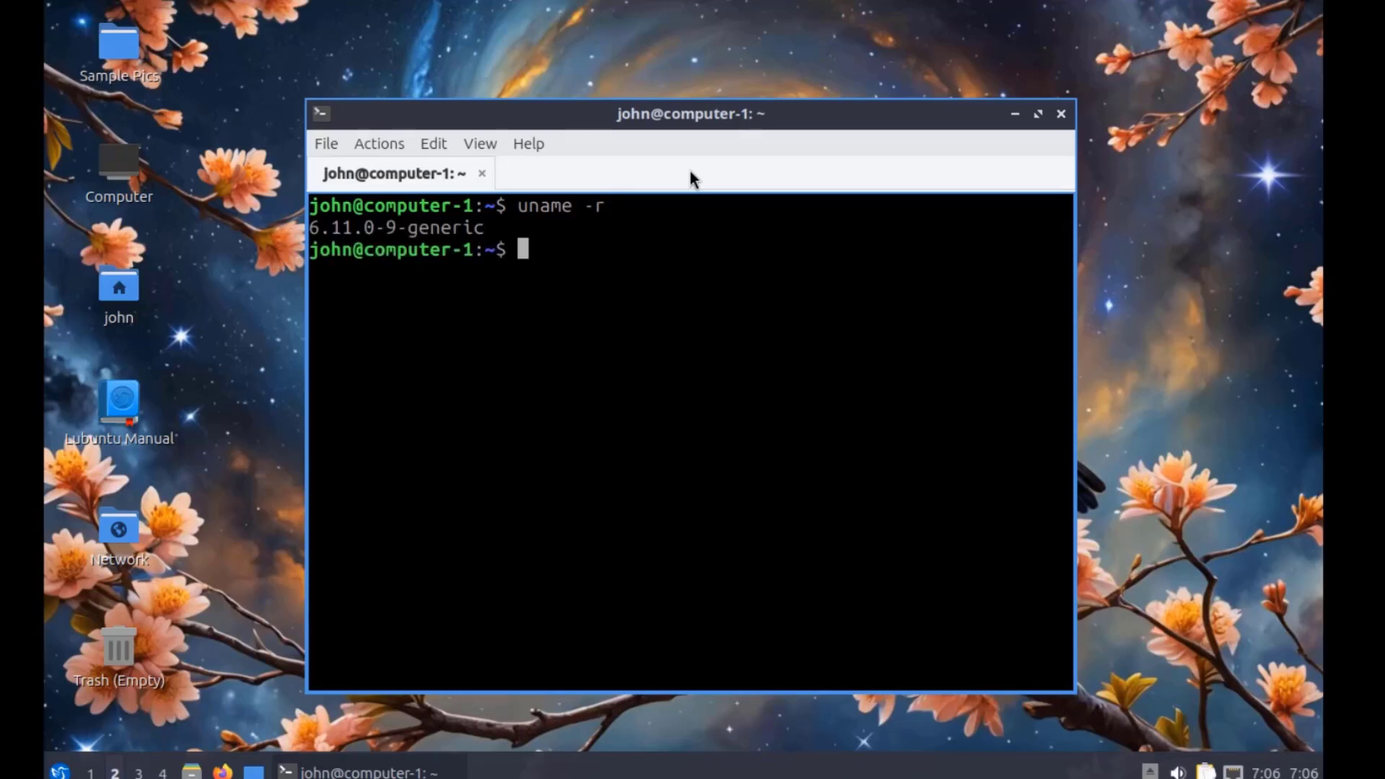
pyautogui.write('echo $')
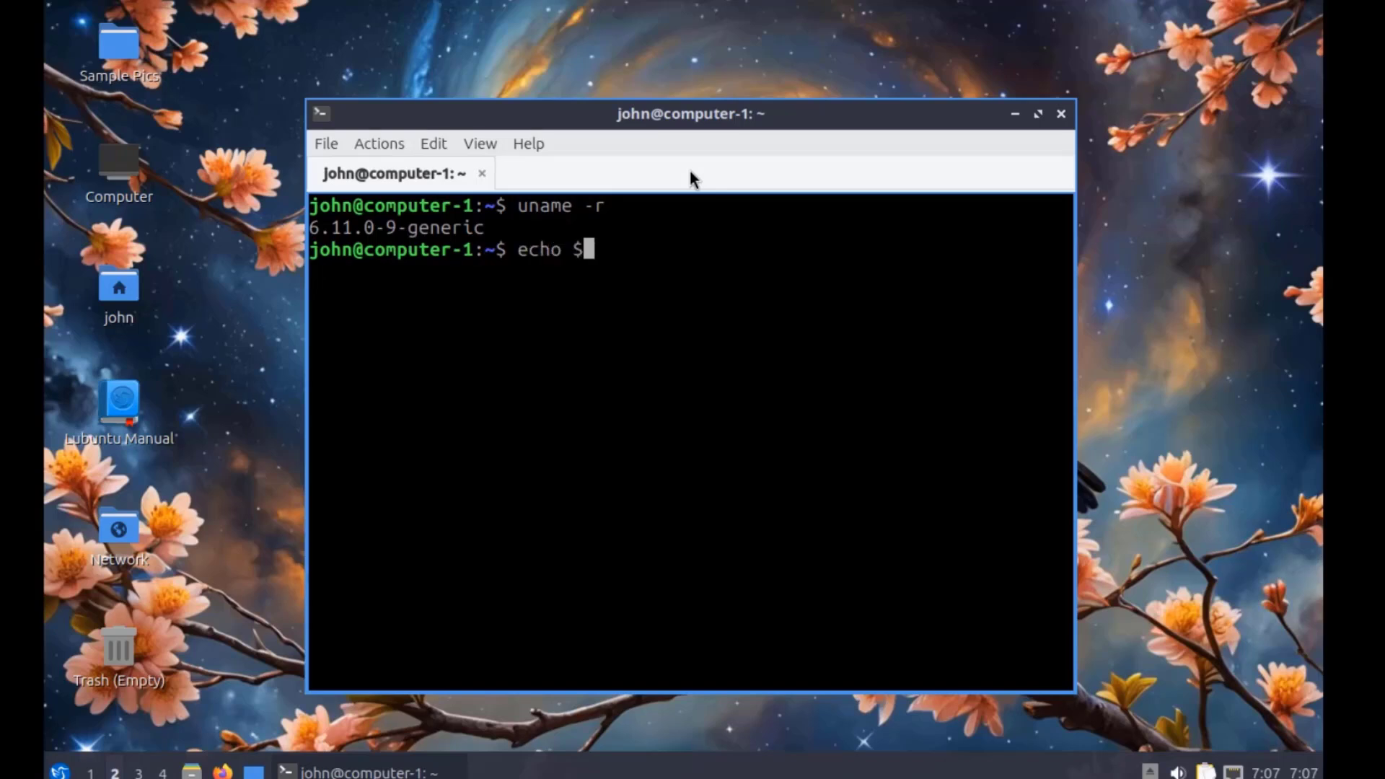
pyautogui.write('XDG_CURRENT_DESKTOP')
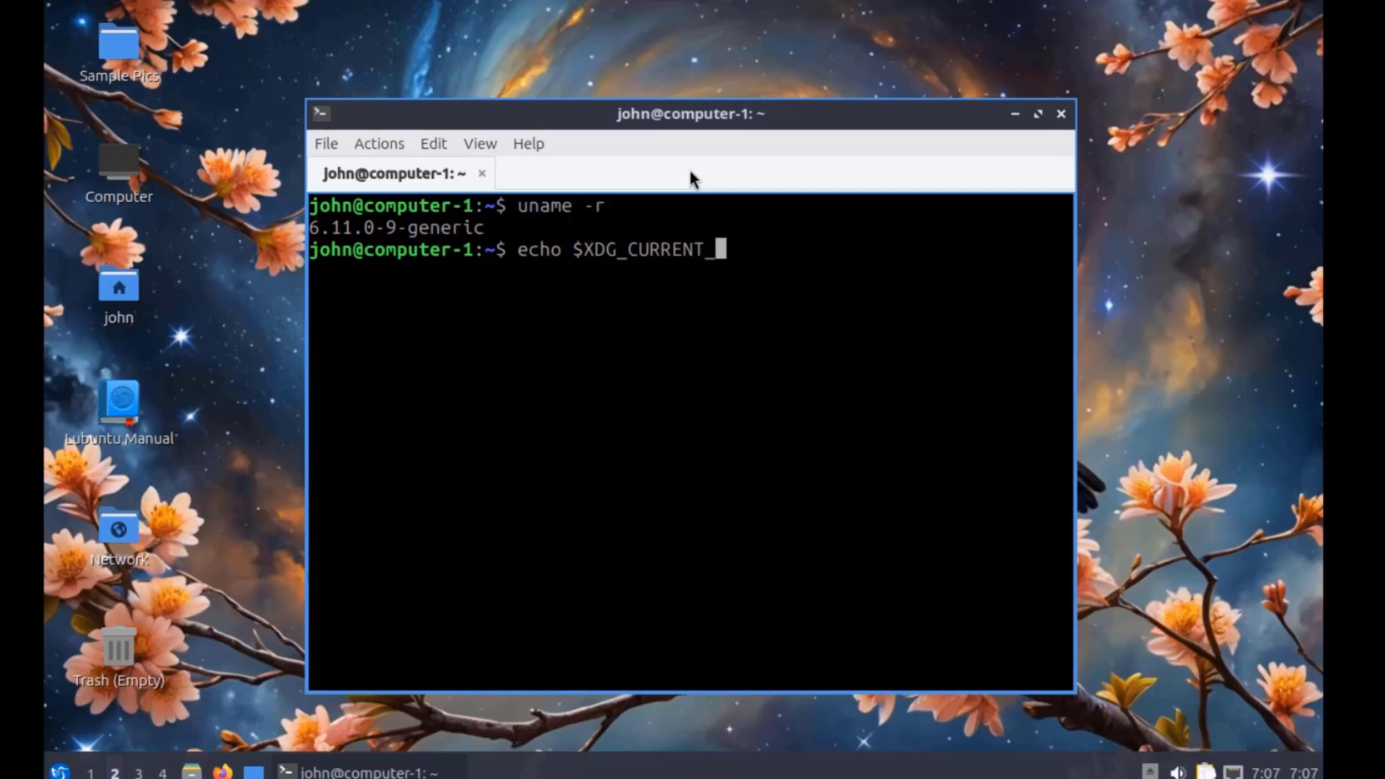
pyautogui.press('Return')
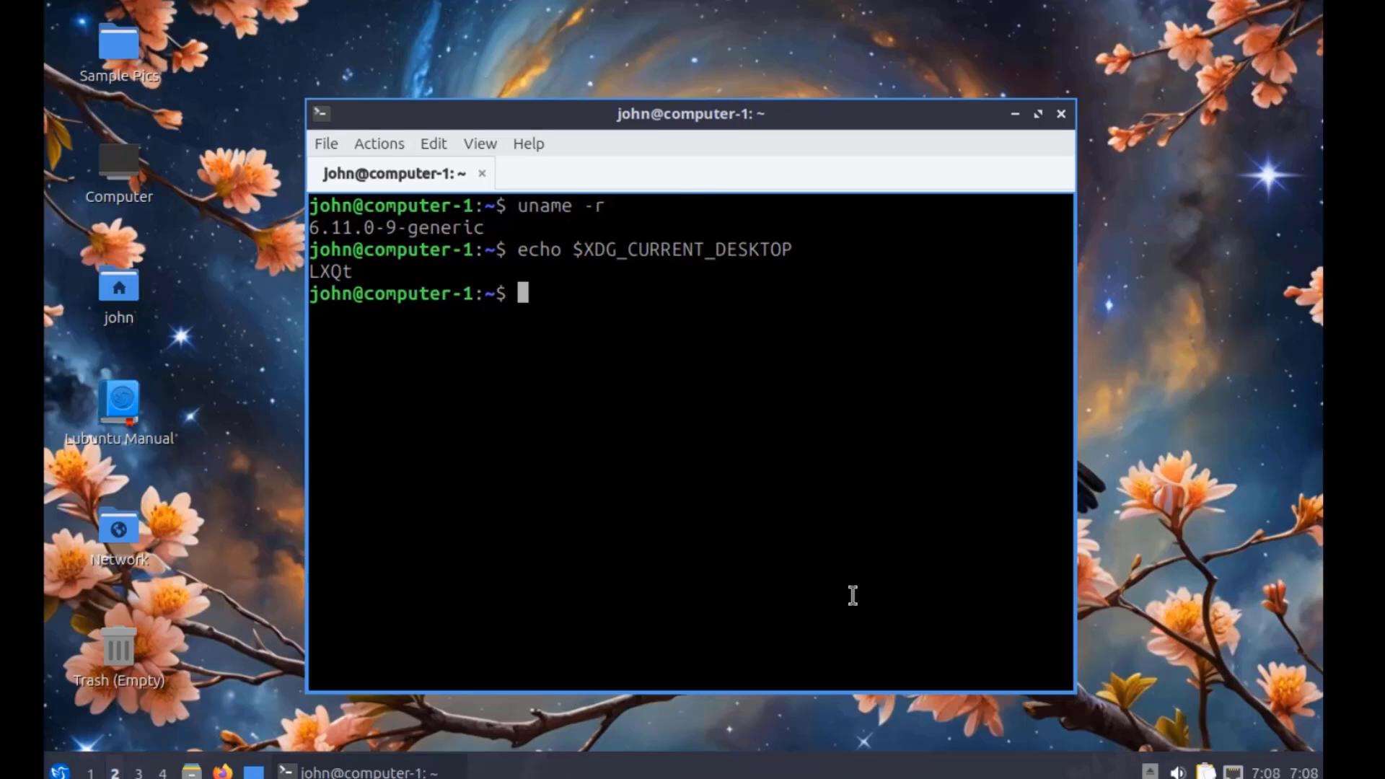
# Step: Run snap list and scroll through installed snaps like firefox 132.0-1 and snapd 2.63
pyautogui.write('snap list')
pyautogui.press('Return')
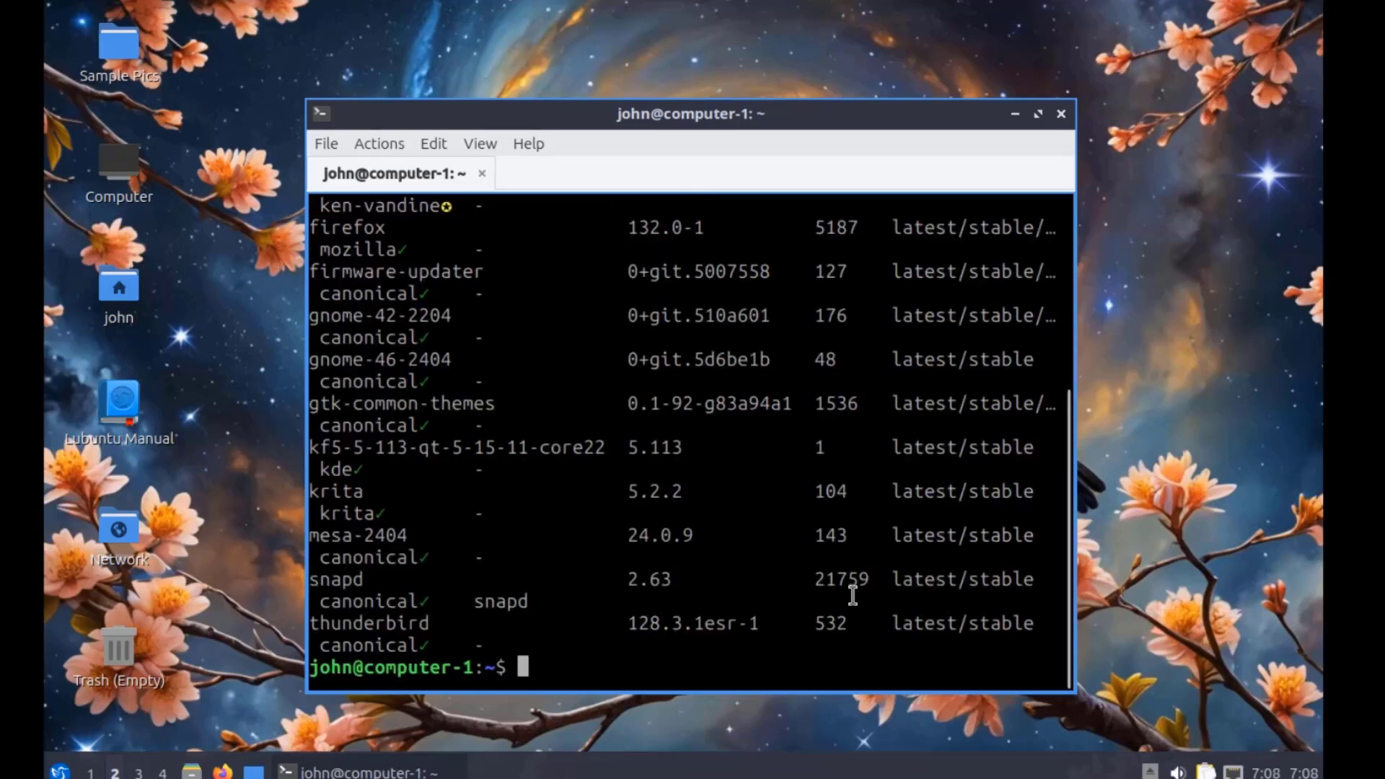
pyautogui.scroll(1, 859, 534)
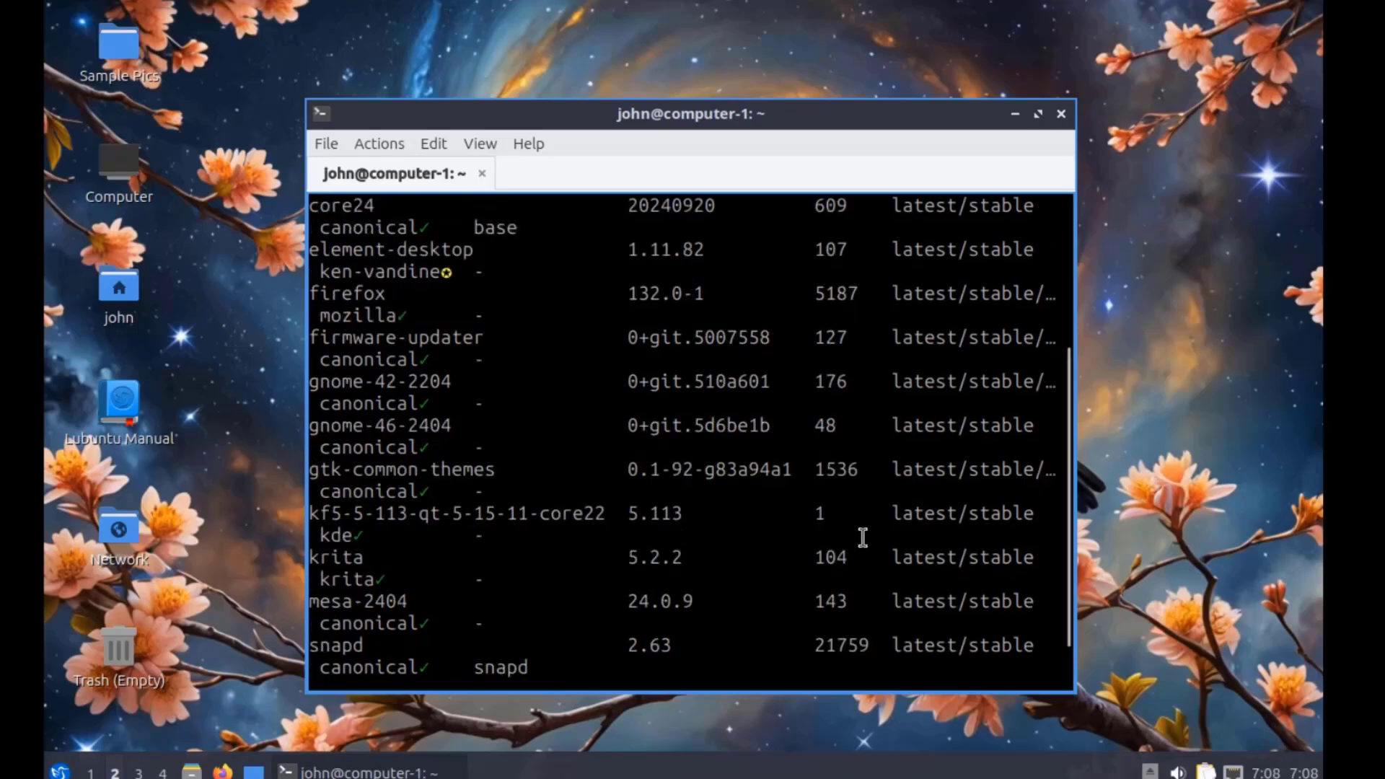
pyautogui.scroll(4, 863, 538)
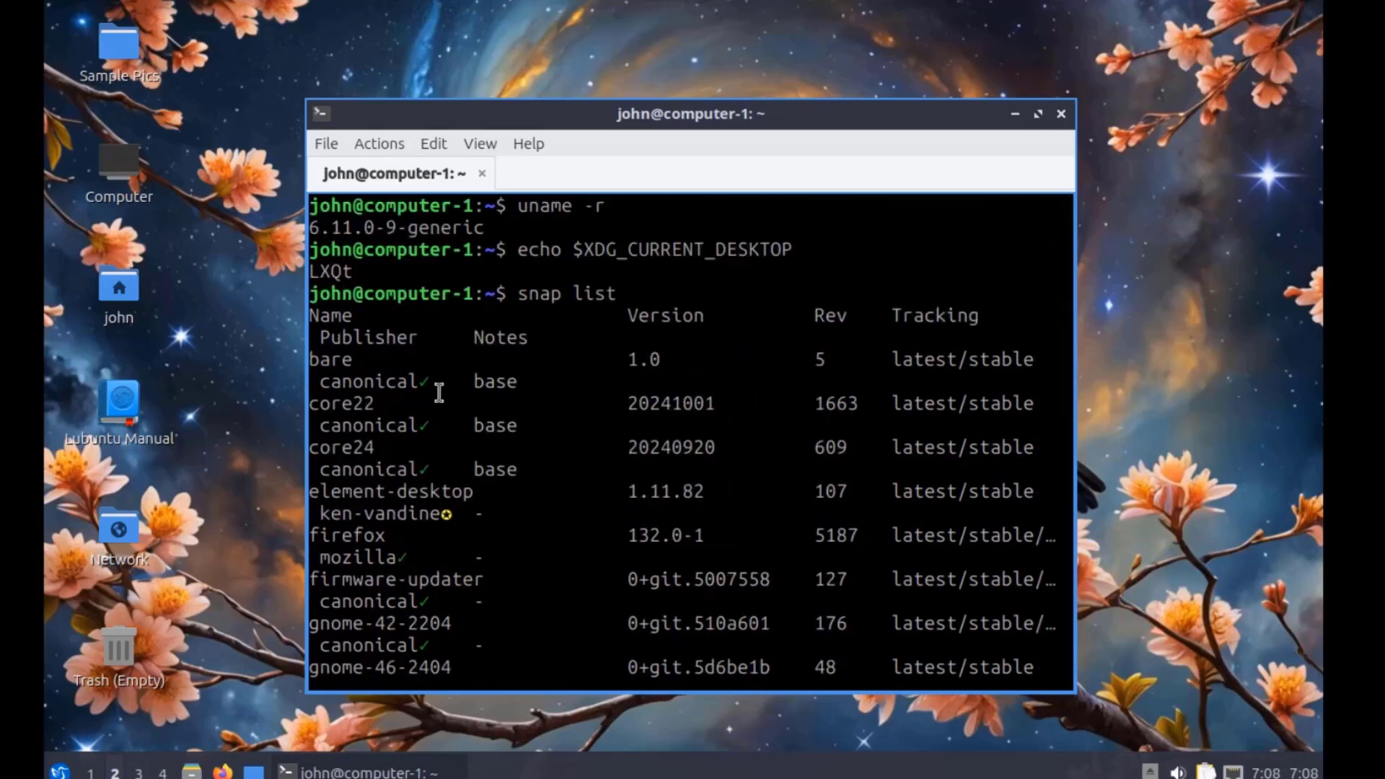
pyautogui.scroll(-5, 709, 580)
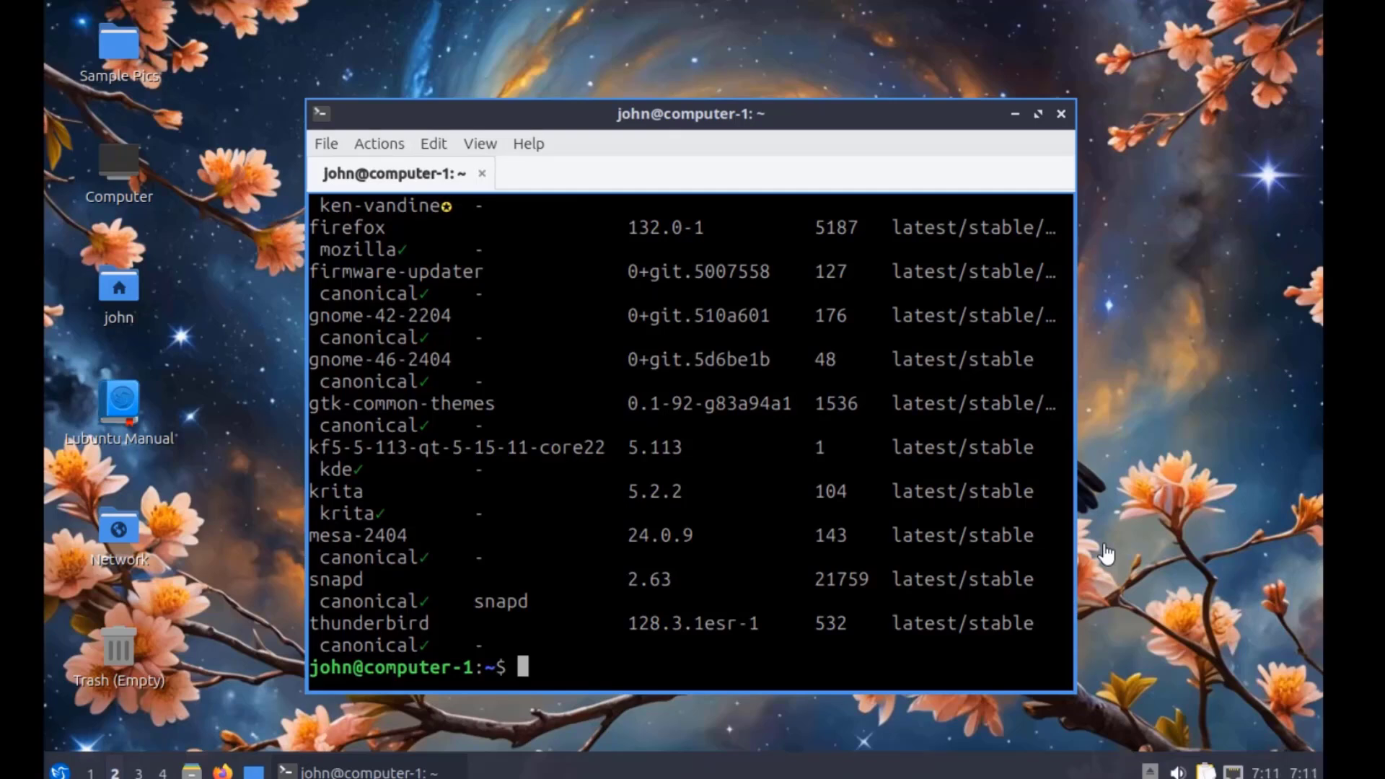
# Step: Run apt list --installed and browse the output ending with zstd and zsync 0.6.2-6
pyautogui.write('apt list --')
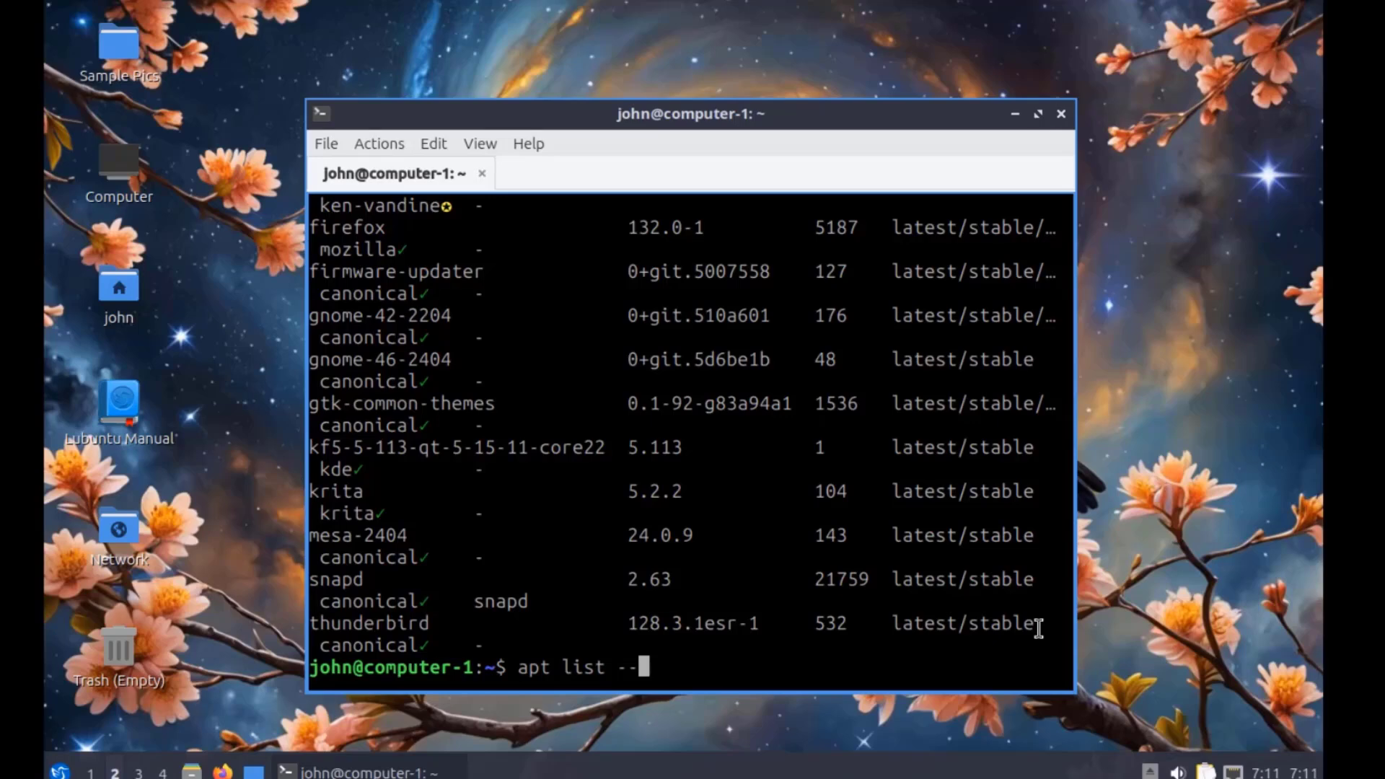
pyautogui.write('installed')
pyautogui.press('Return')
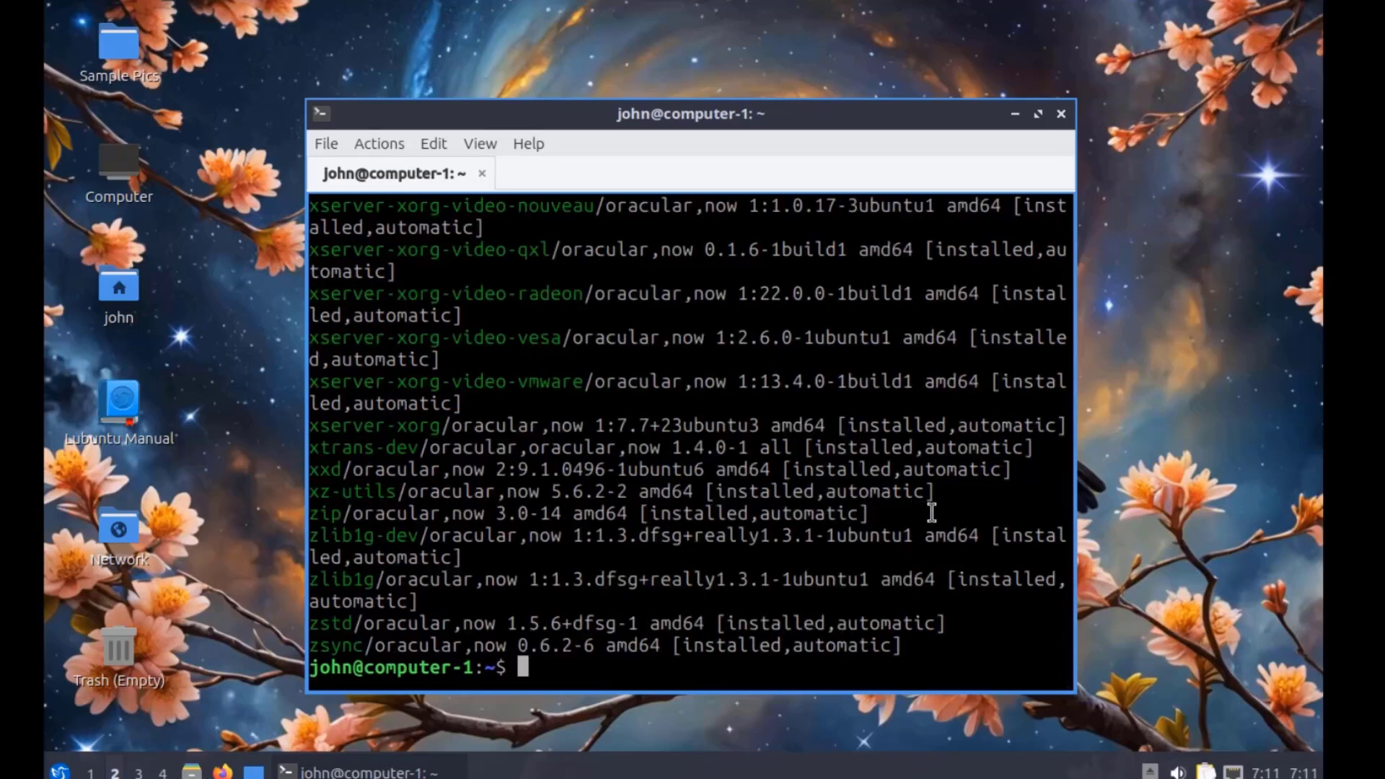
pyautogui.scroll(2, 931, 513)
pyautogui.scroll(2, 931, 513)
pyautogui.moveTo(1068, 664)
pyautogui.mouseDown()
pyautogui.moveTo(1072, 591)
pyautogui.moveTo(1071, 685)
pyautogui.mouseUp()
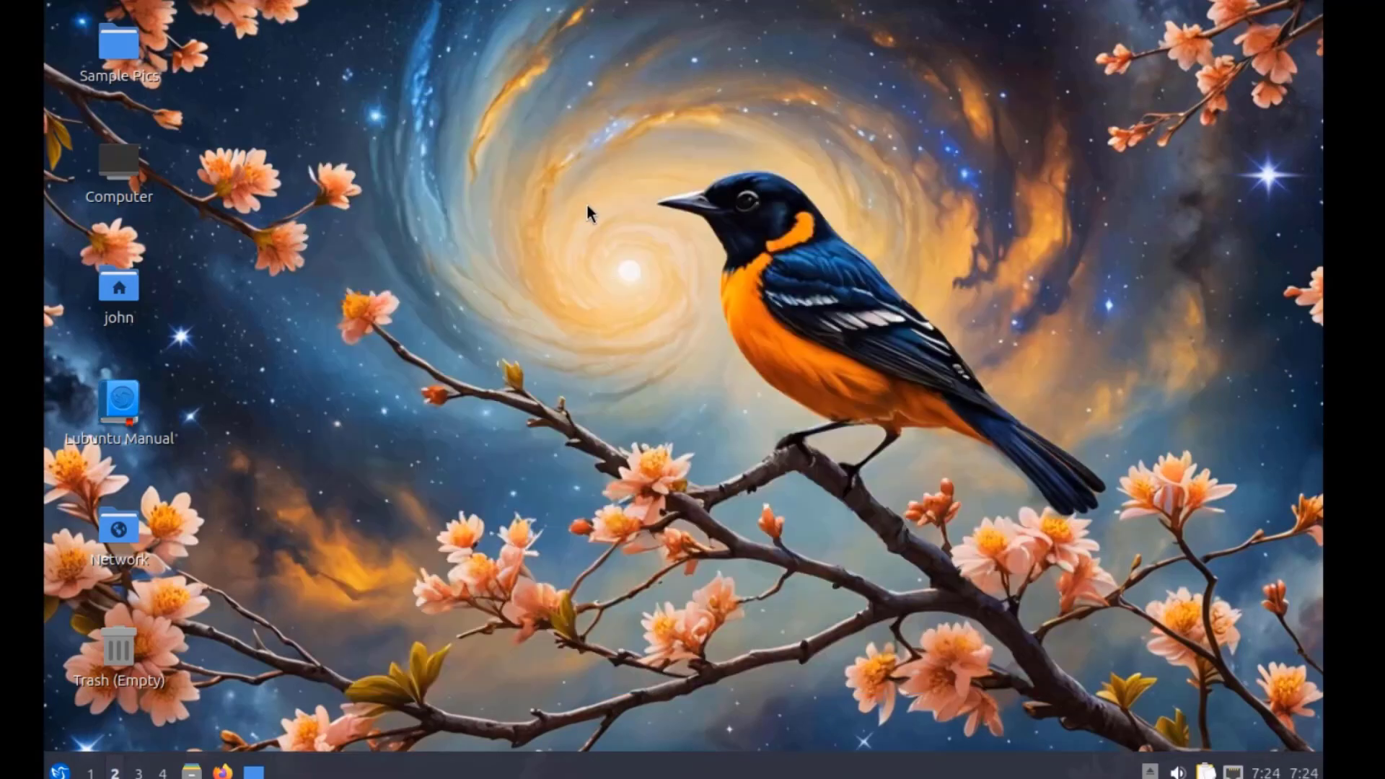
# Step: Open Desktop Preferences from the desktop menu and show its Background settings
pyautogui.rightClick(587, 209)
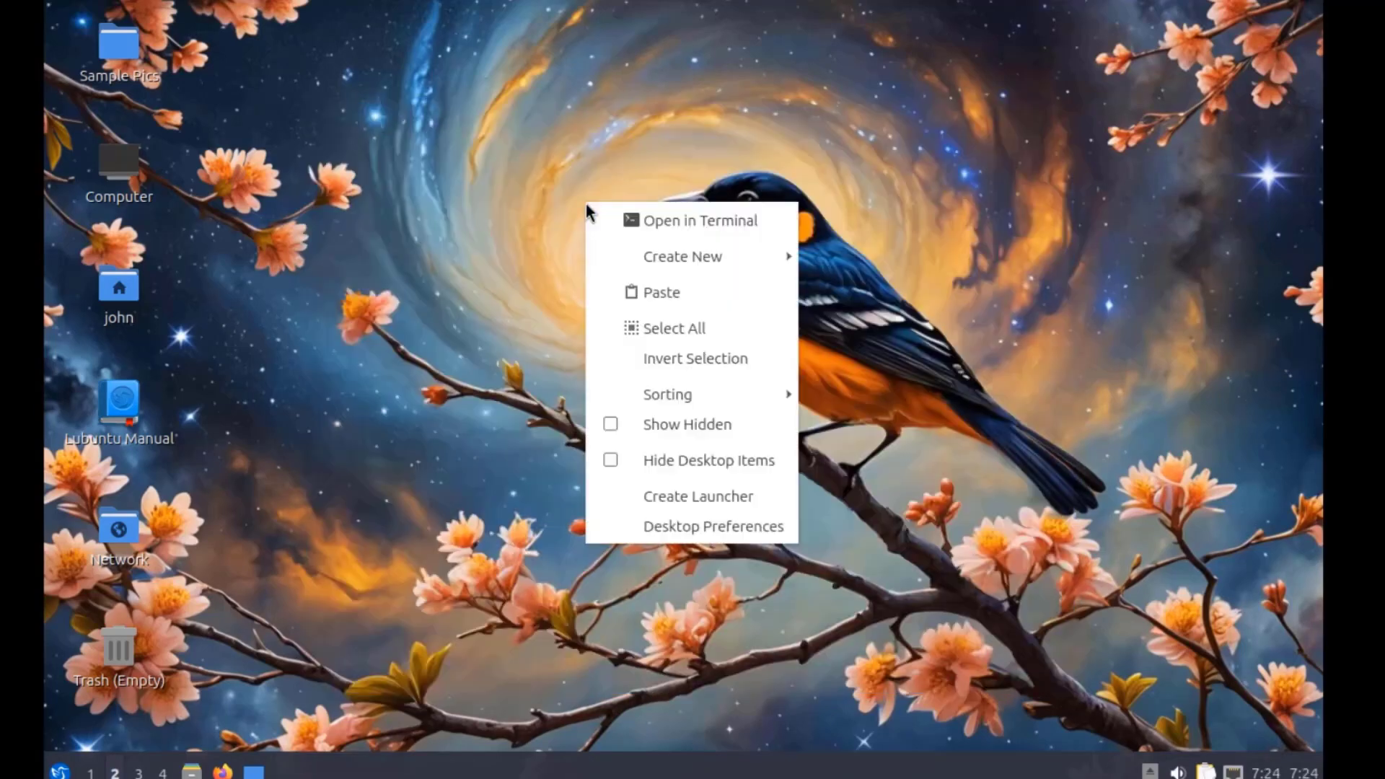
pyautogui.click(717, 533)
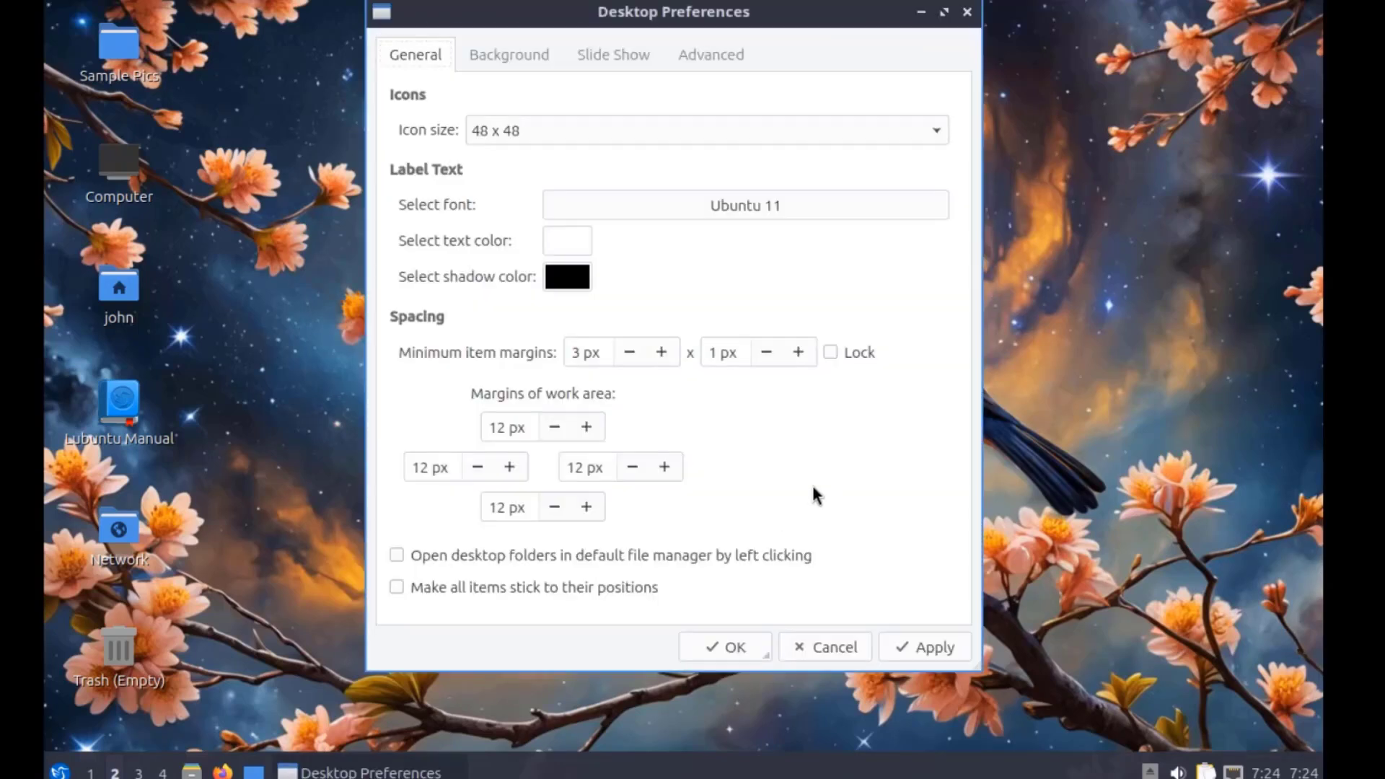
pyautogui.moveTo(739, 20); pyautogui.dragTo(739, 75)
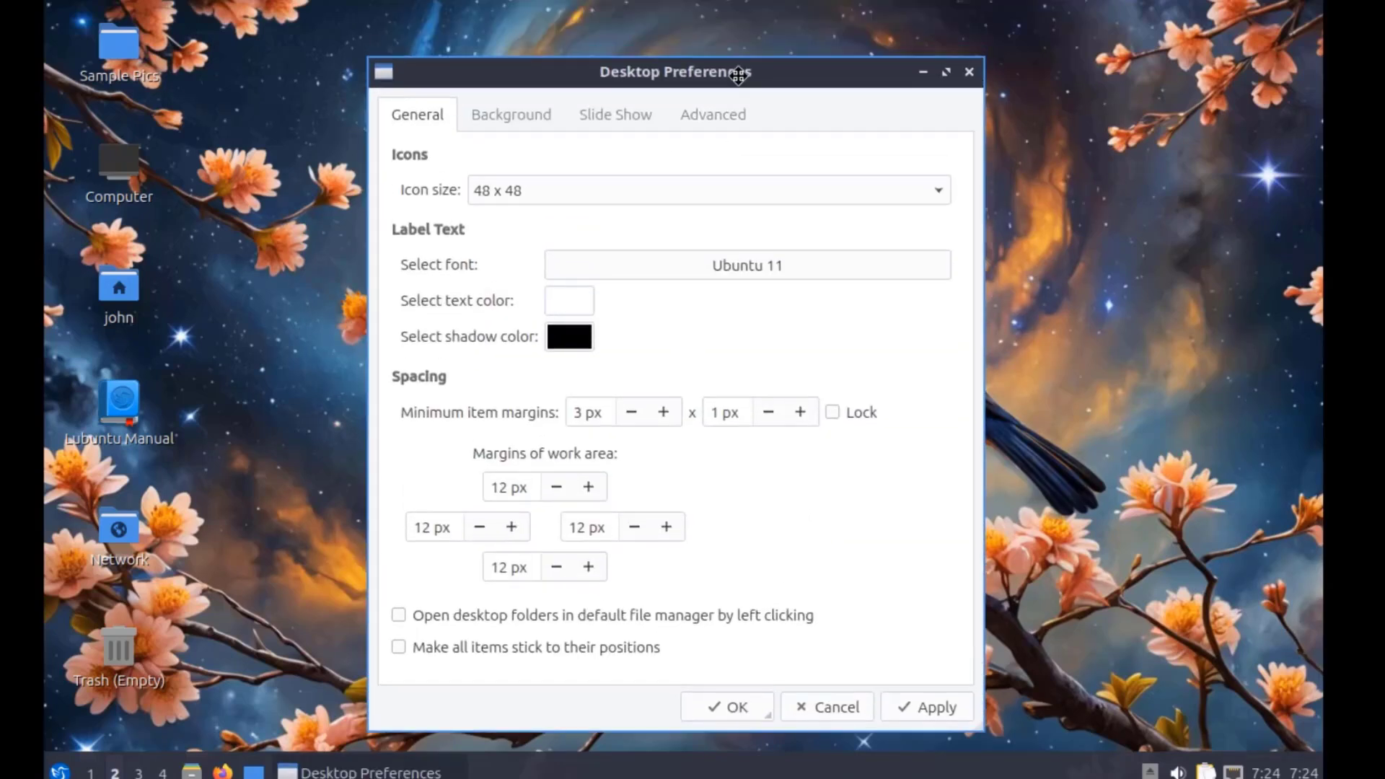
pyautogui.click(505, 109)
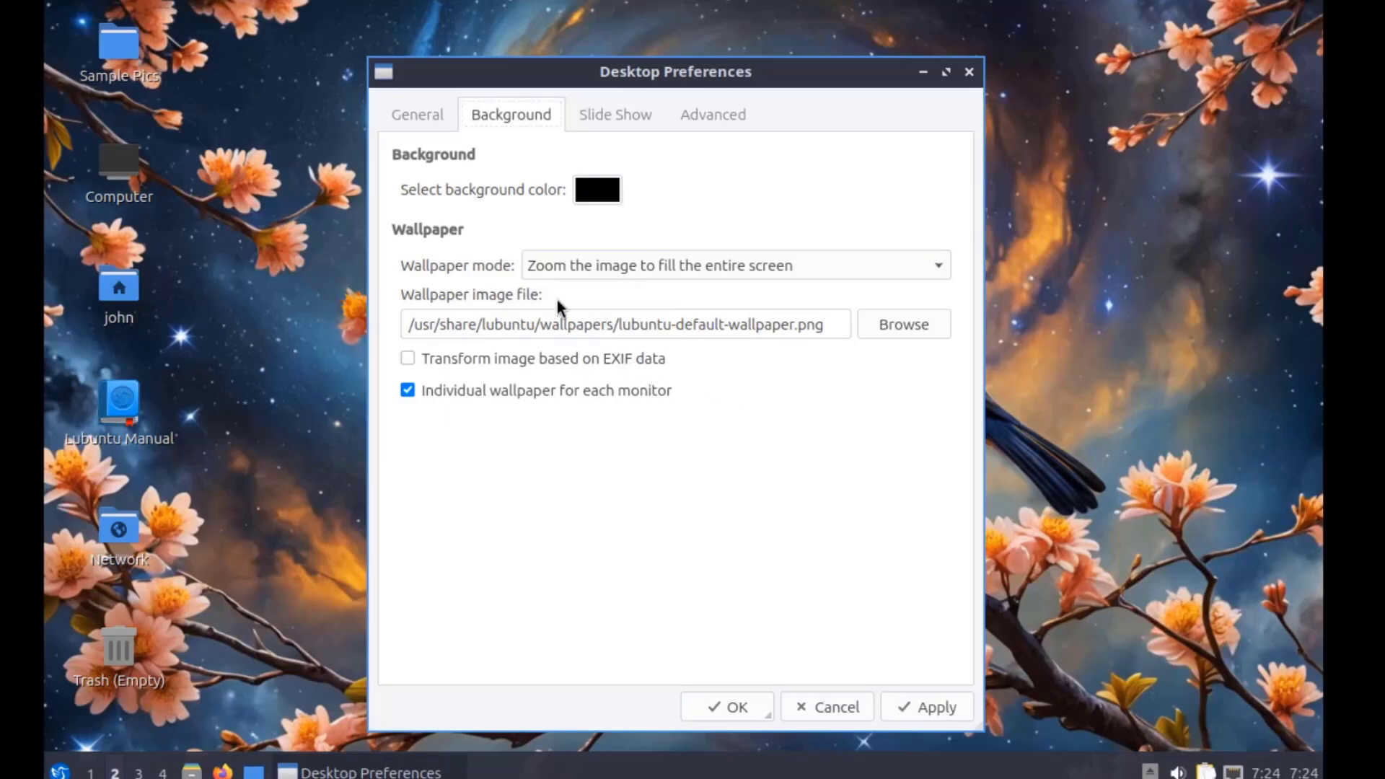
# Step: Choose 2204-jellyfish.png as the wallpaper, apply it, and move the dialog aside
pyautogui.click(904, 322)
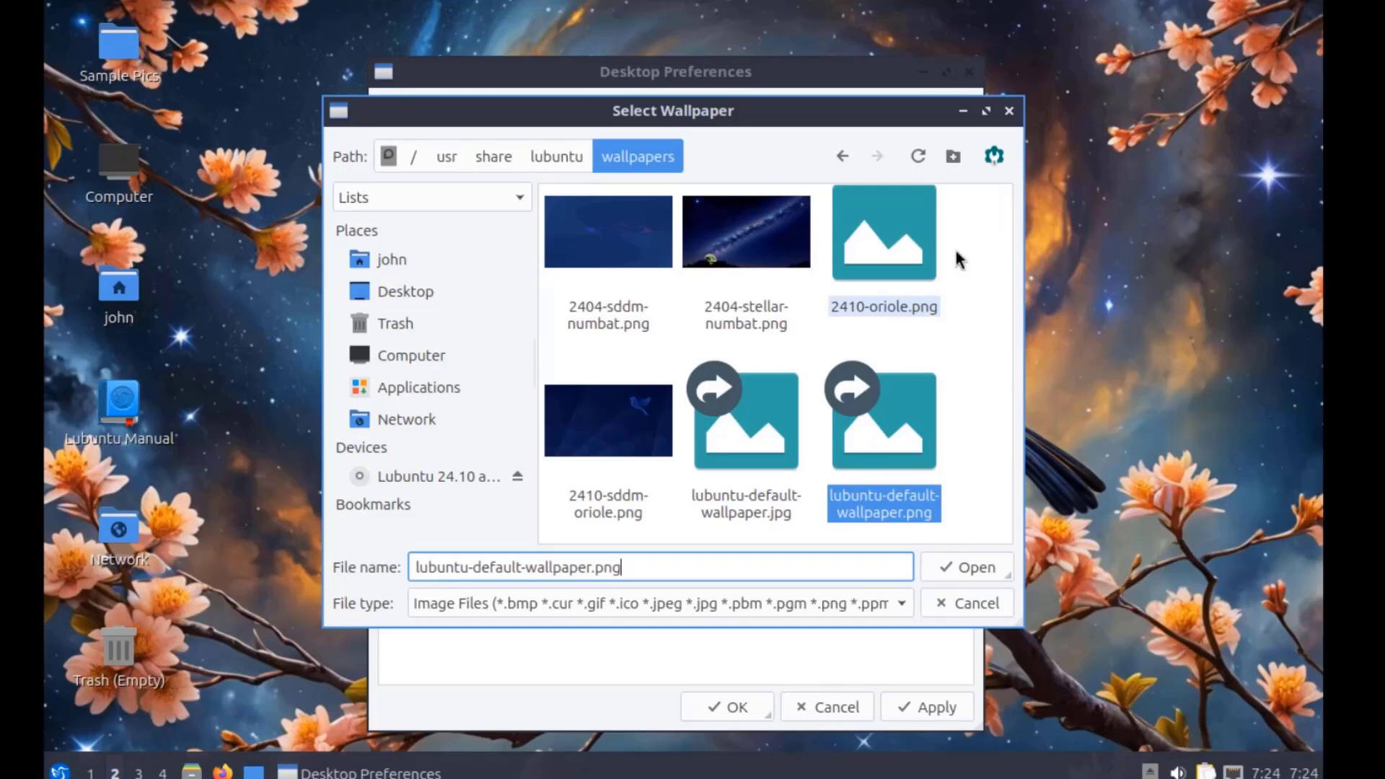
pyautogui.click(1003, 223)
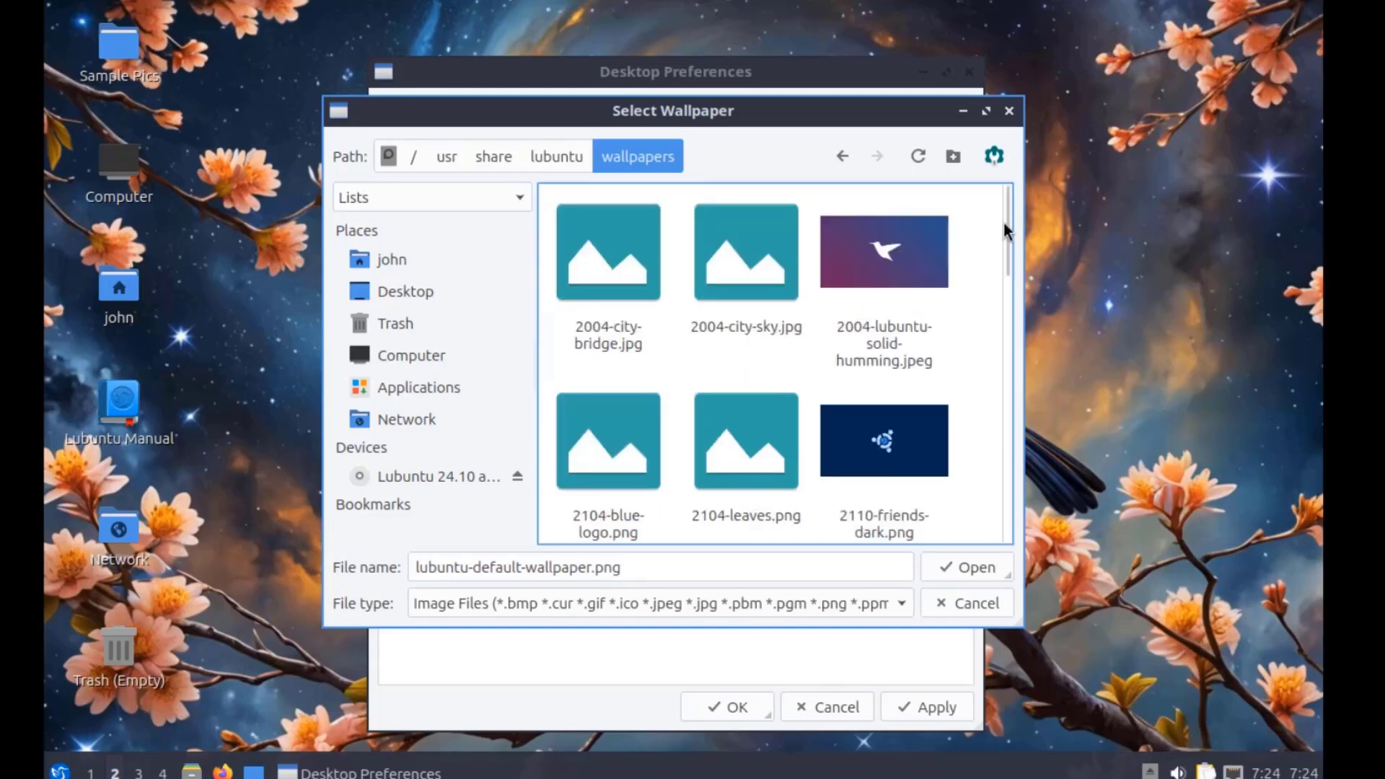
pyautogui.moveTo(1009, 223); pyautogui.dragTo(1036, 316)
pyautogui.doubleClick(772, 301)
pyautogui.click(935, 708)
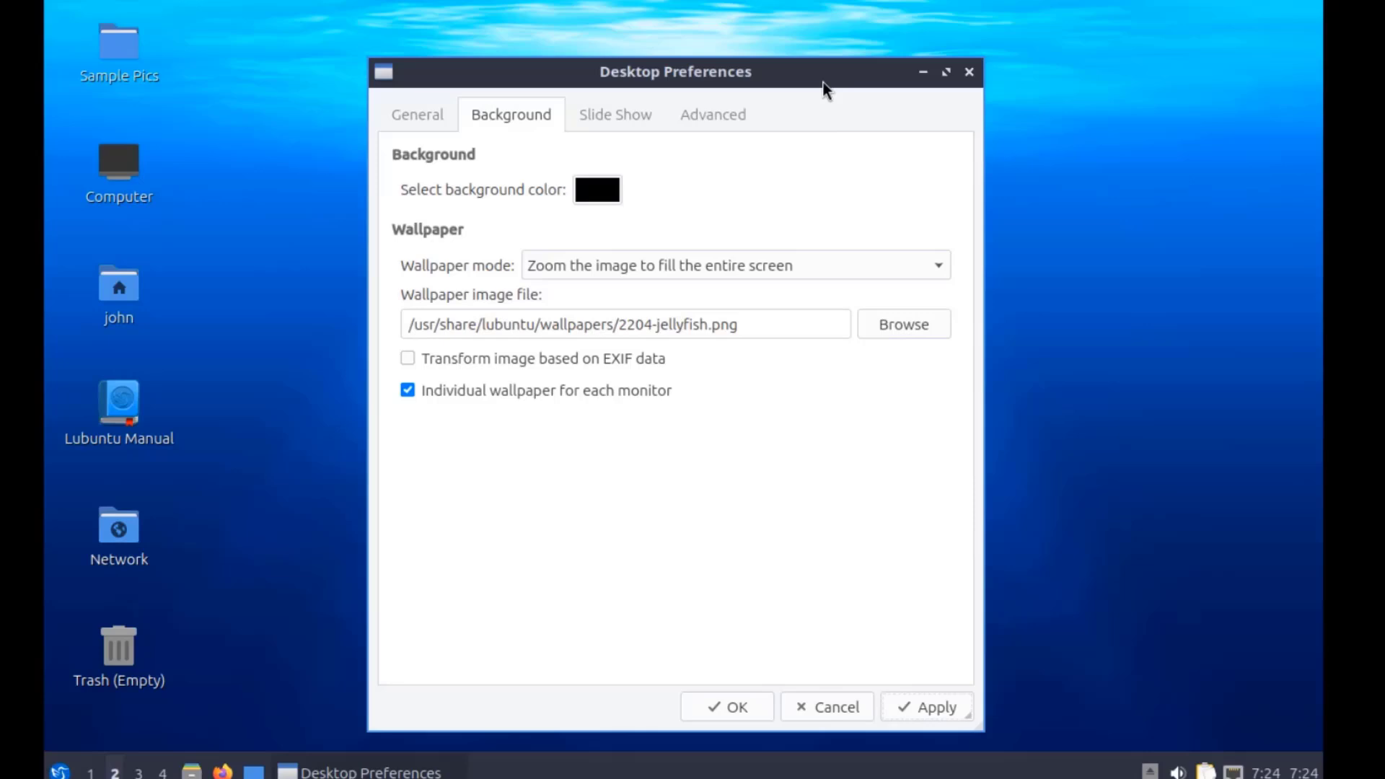
pyautogui.moveTo(823, 82); pyautogui.dragTo(820, 778)
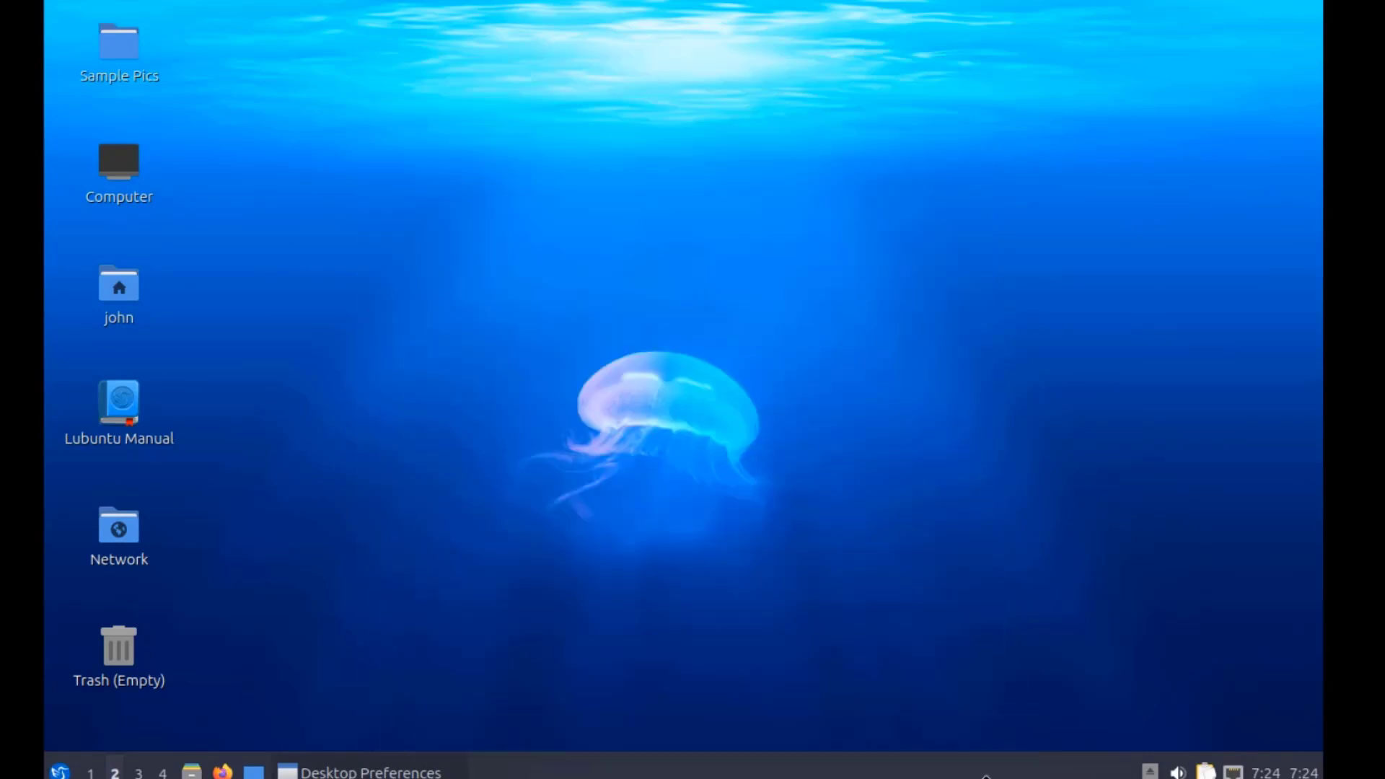
# Step: Apply 2110-waves-dark.png as the wallpaper and move the dialog aside to view it
pyautogui.moveTo(986, 776); pyautogui.dragTo(859, 92)
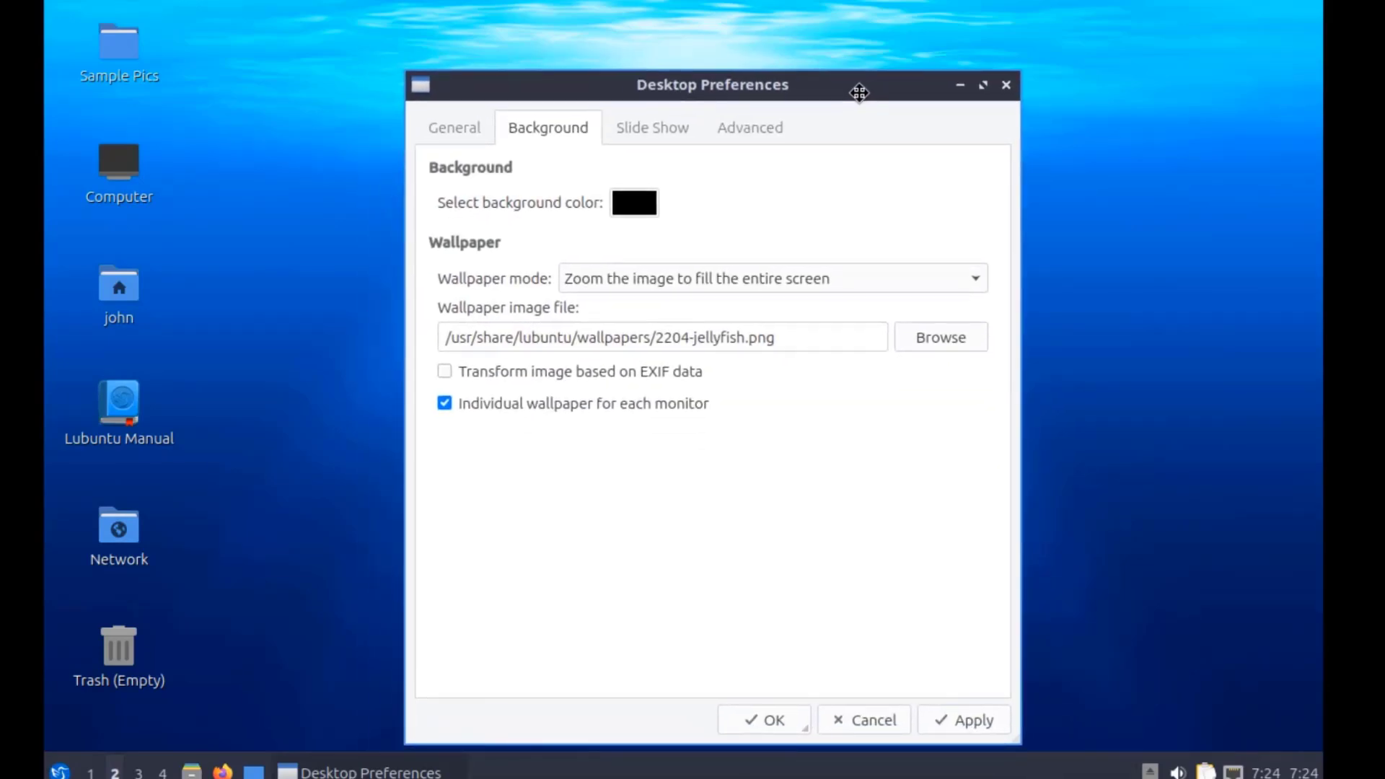
pyautogui.click(950, 339)
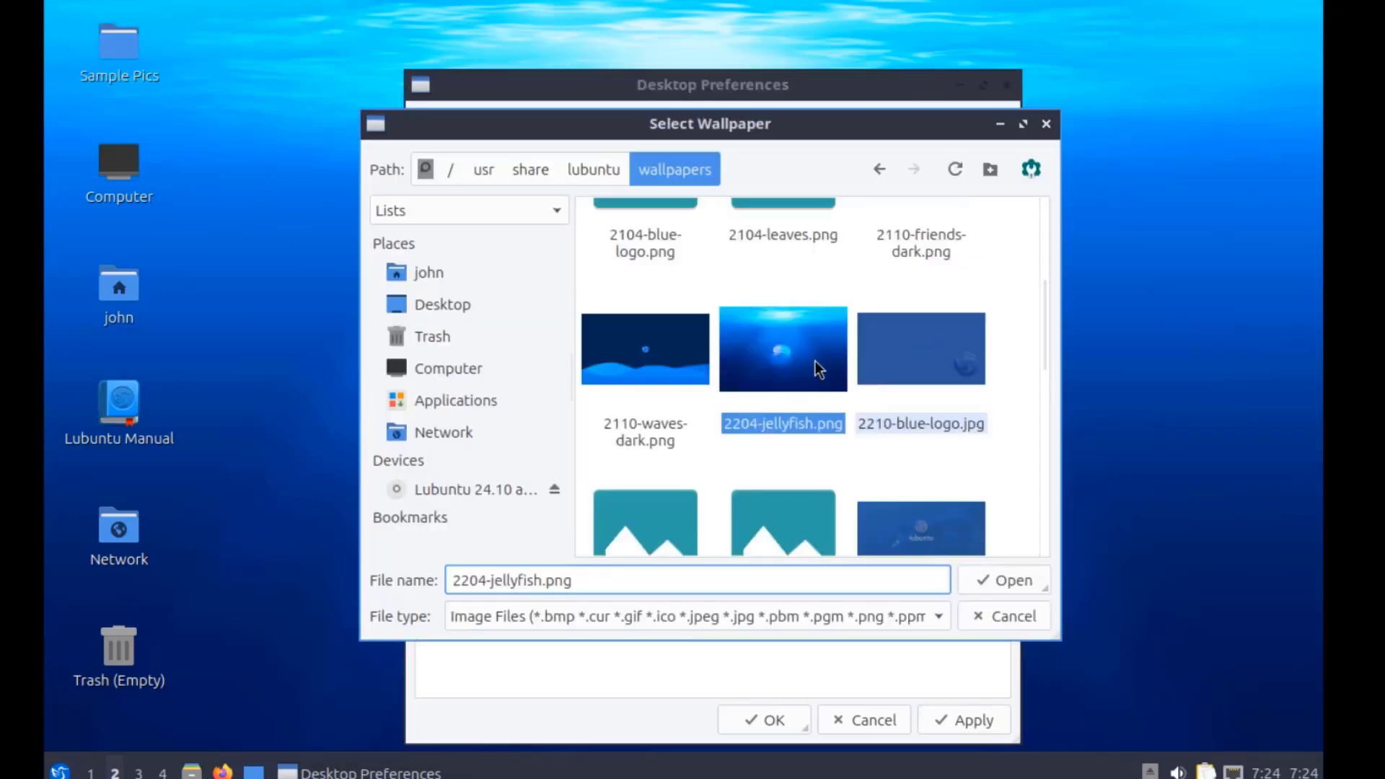
pyautogui.click(636, 352)
pyautogui.doubleClick(635, 352)
pyautogui.click(969, 727)
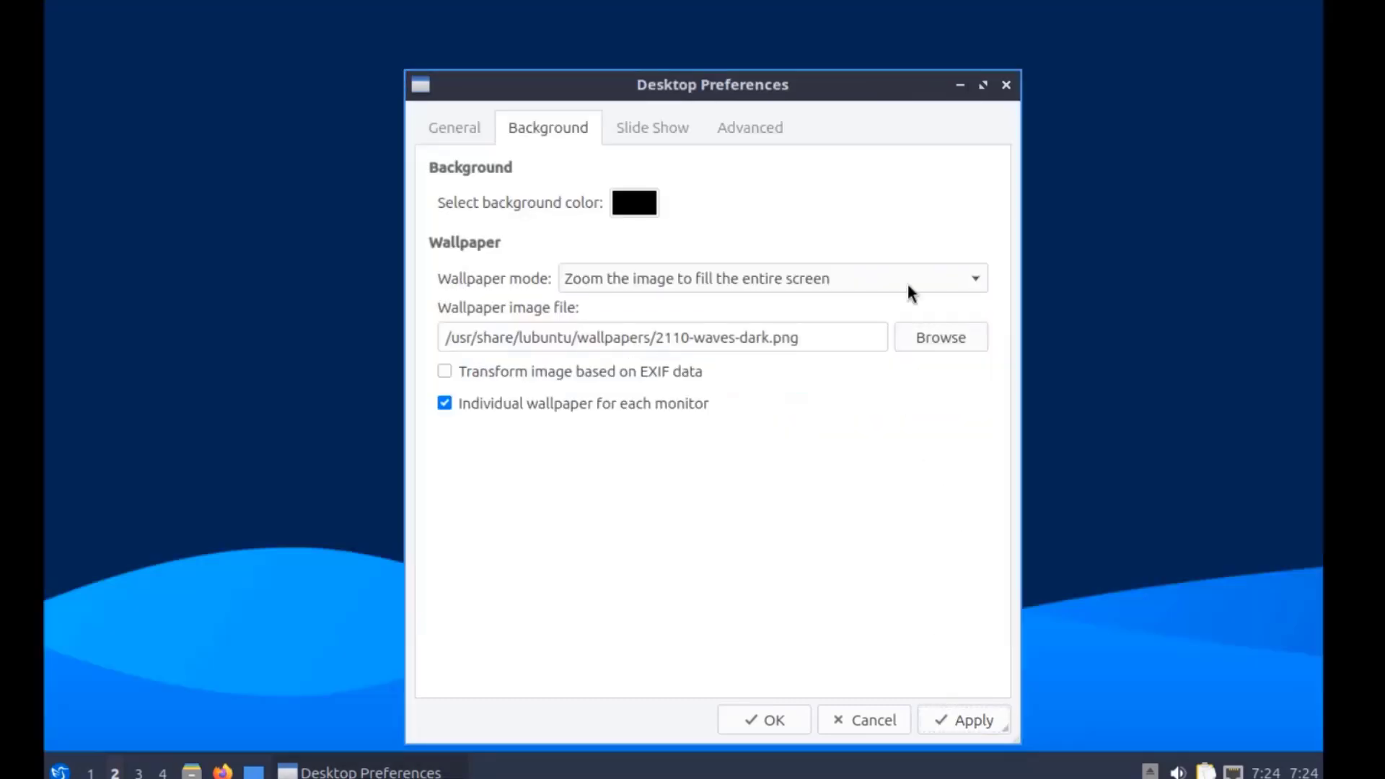
pyautogui.moveTo(858, 92); pyautogui.dragTo(919, 41)
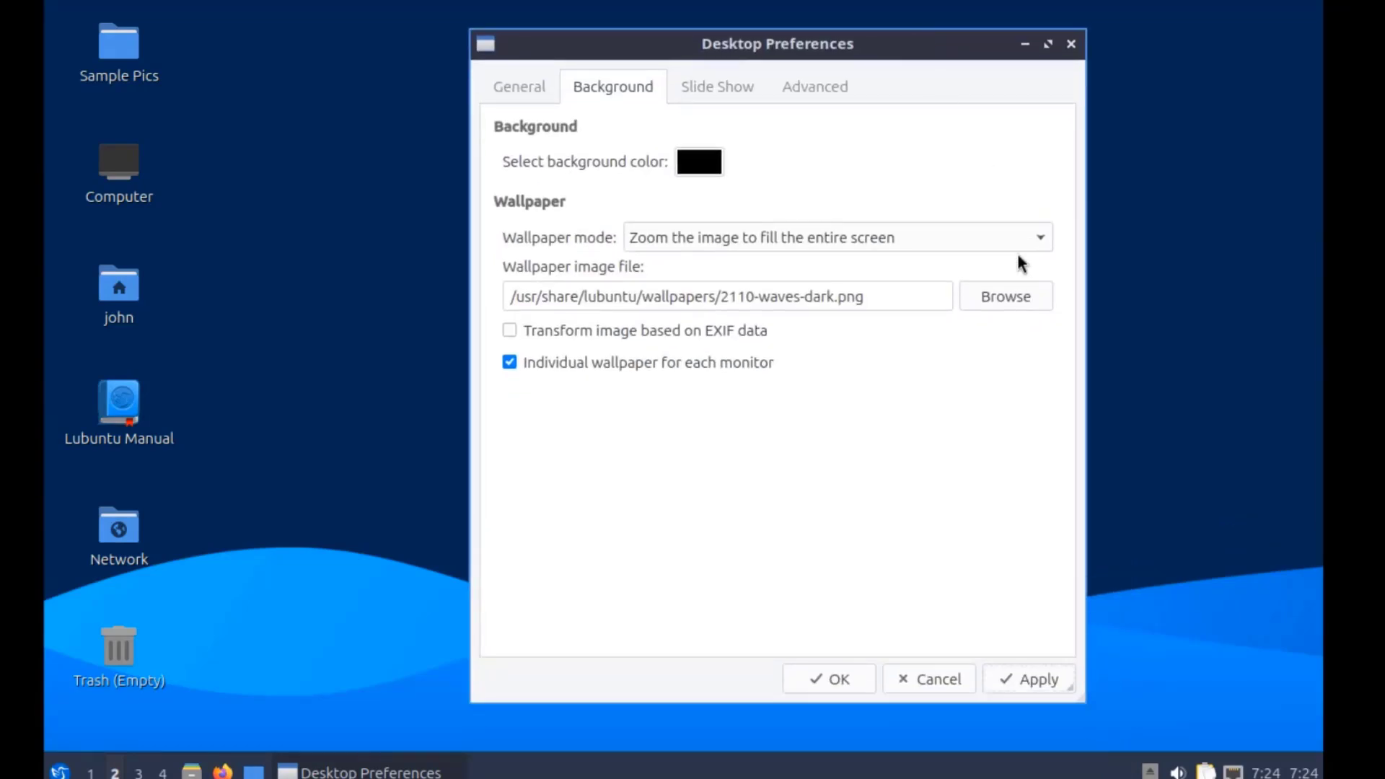
# Step: Switch the wallpaper to 2310-mantic-minotaur.png and apply it
pyautogui.click(1006, 296)
pyautogui.scroll(-5, 1006, 404)
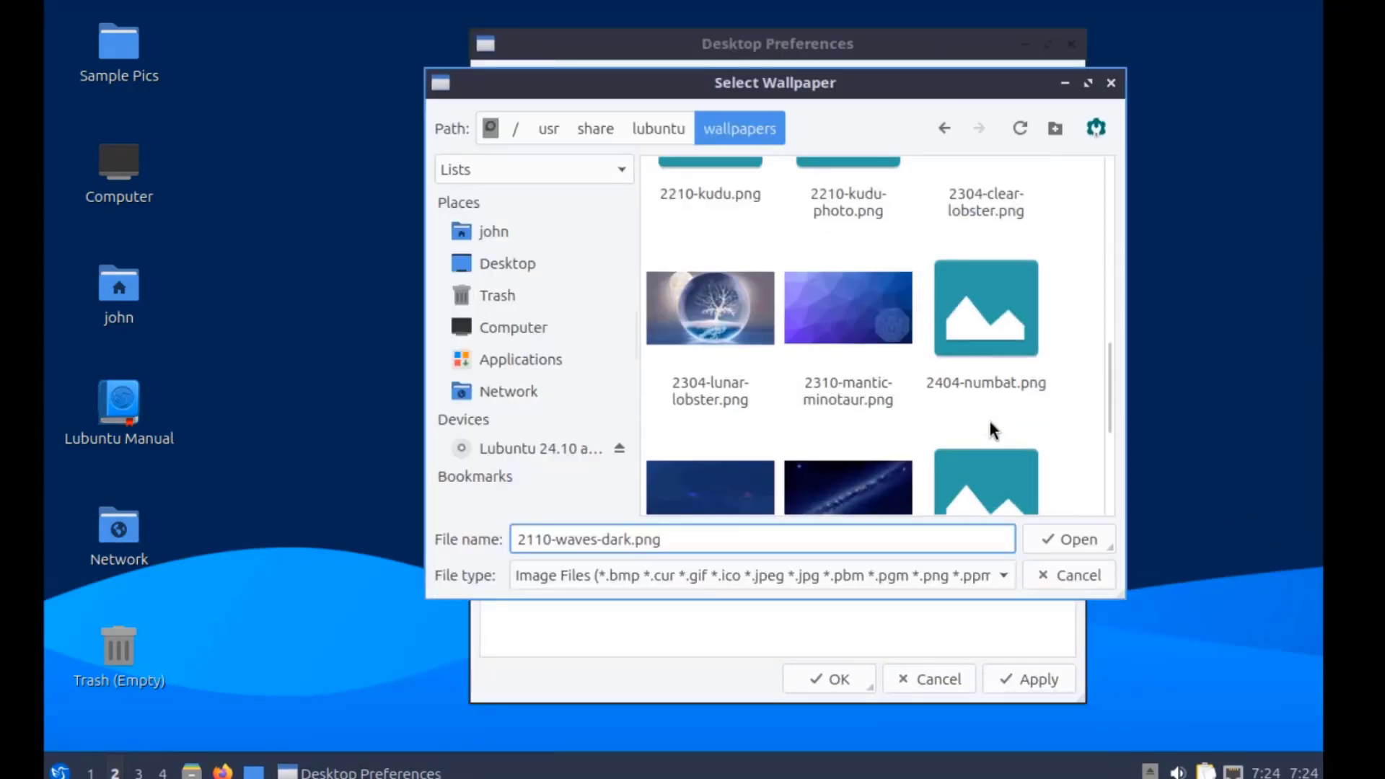
pyautogui.doubleClick(843, 297)
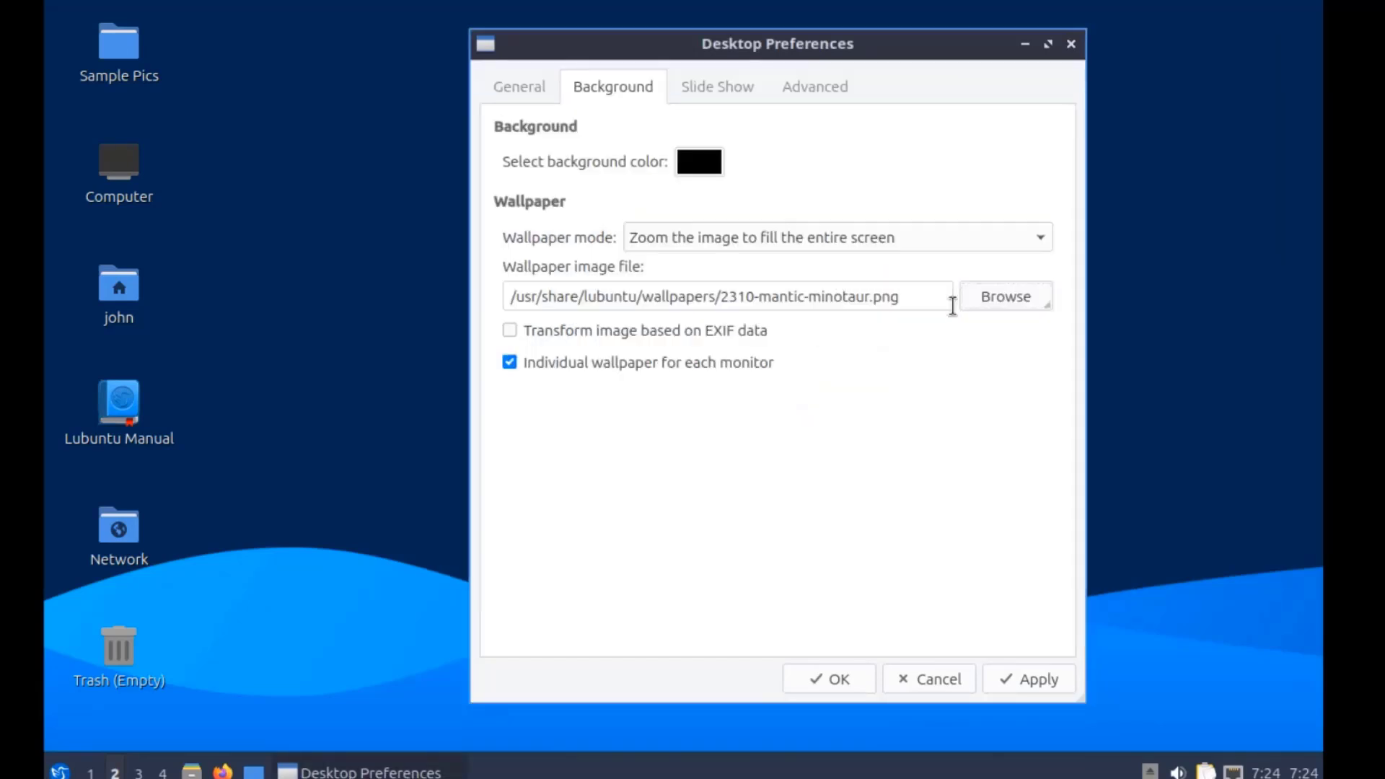
pyautogui.click(1017, 679)
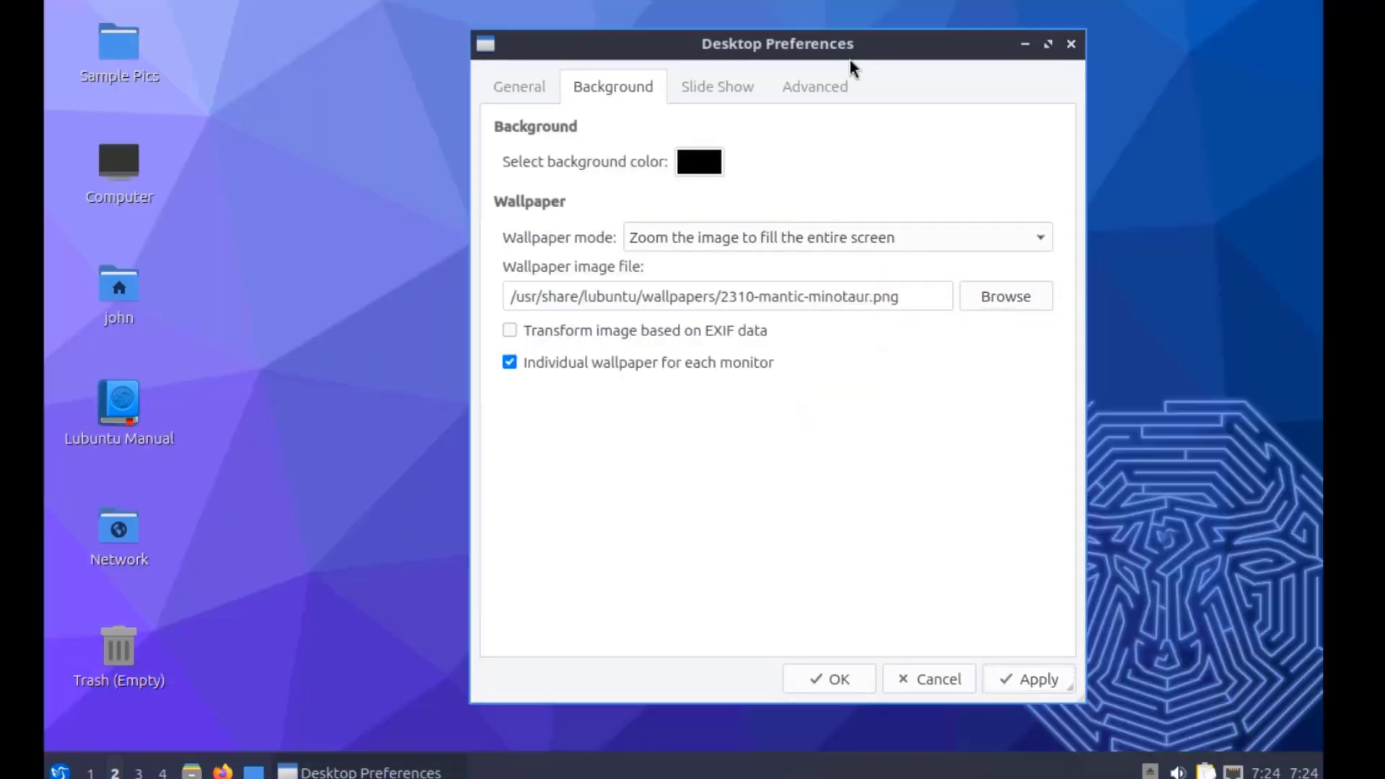
pyautogui.moveTo(875, 50); pyautogui.dragTo(913, 778)
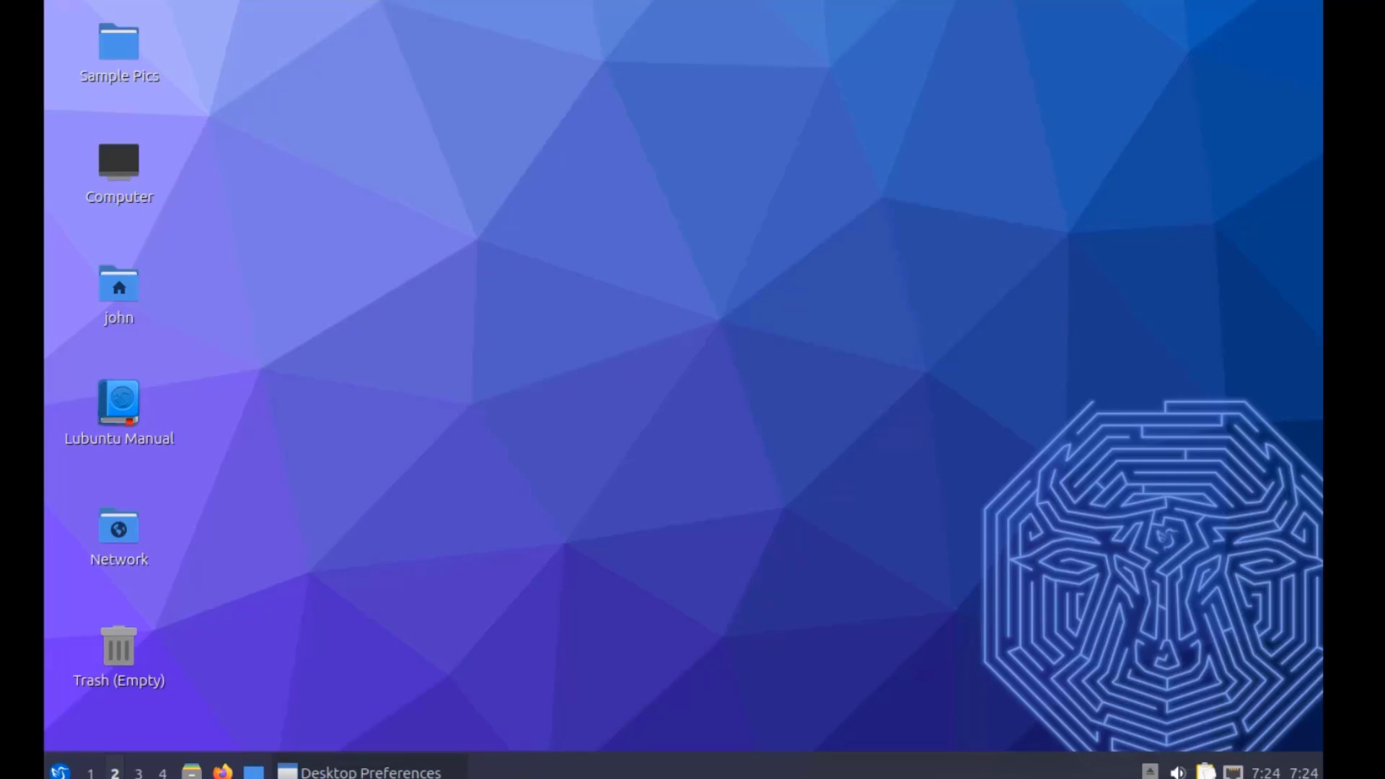
# Step: Settle on 2304-lunar-lobster.png as the applied wallpaper
pyautogui.moveTo(885, 504); pyautogui.dragTo(767, 89)
pyautogui.click(876, 352)
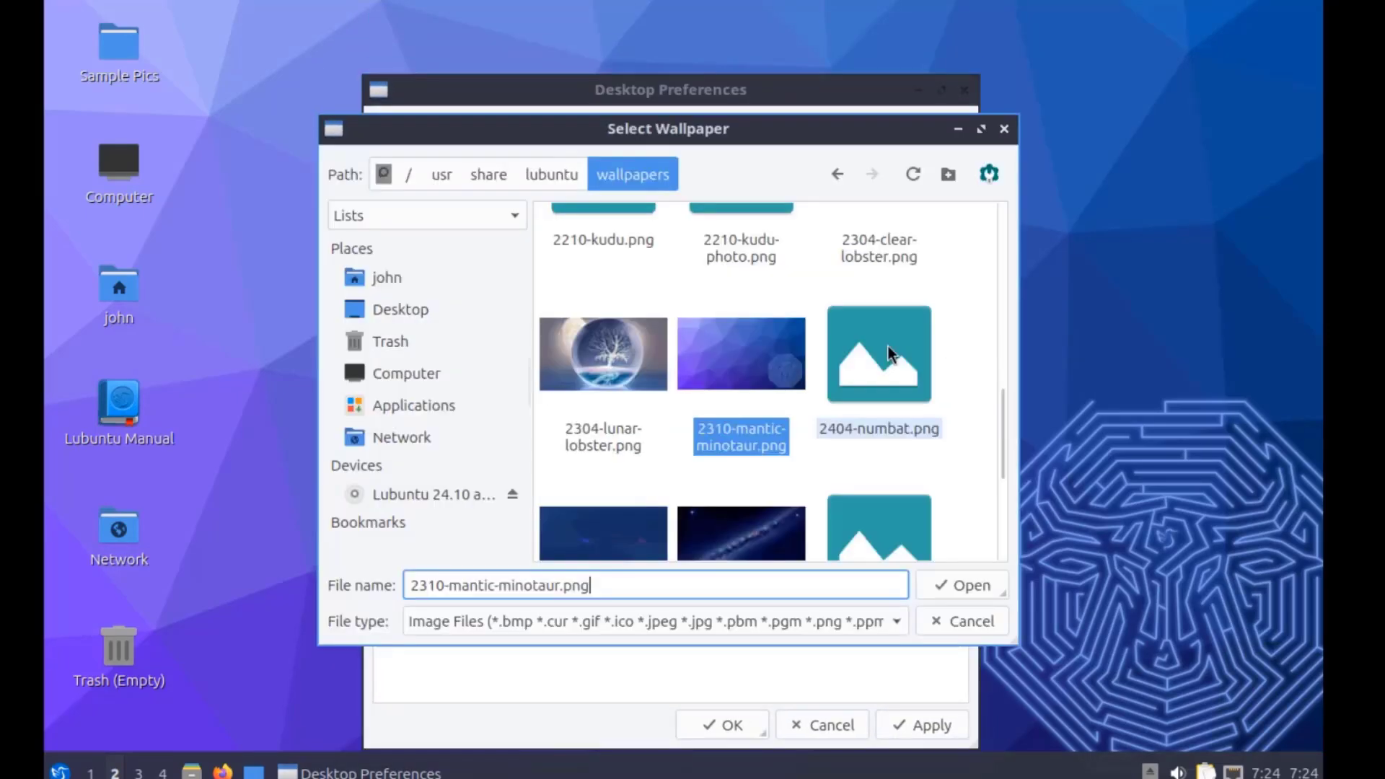
pyautogui.doubleClick(609, 354)
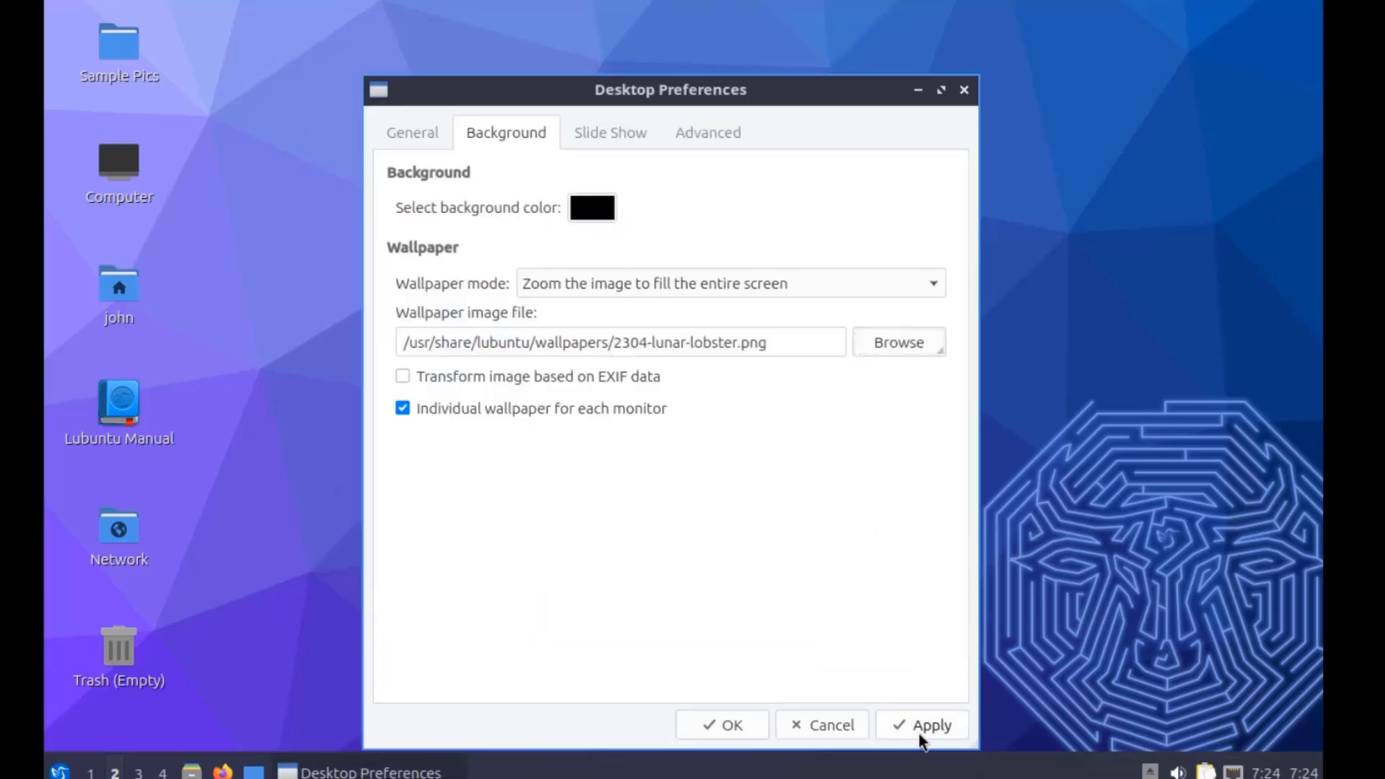
pyautogui.click(922, 726)
pyautogui.moveTo(785, 90); pyautogui.dragTo(816, 150)
pyautogui.moveTo(814, 248); pyautogui.dragTo(806, 58)
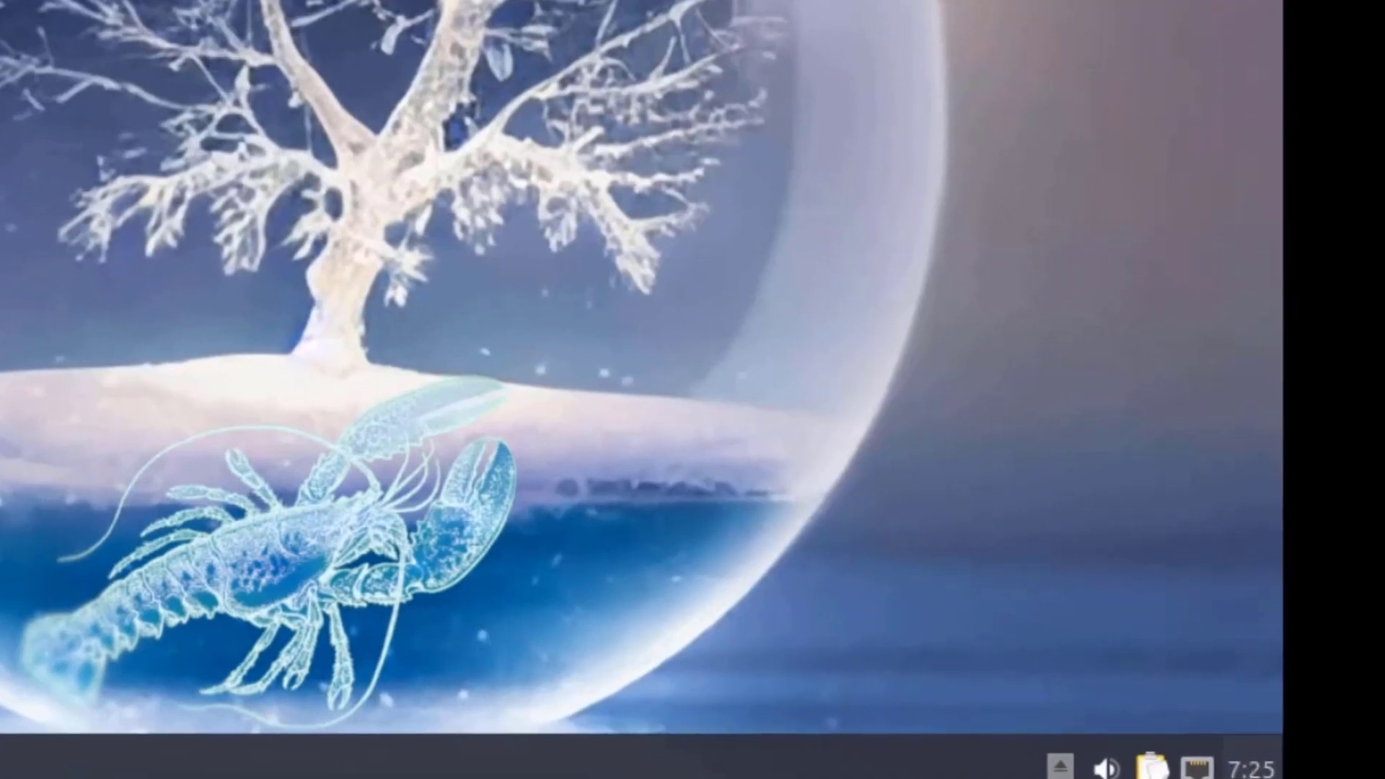
# Step: Open the tray calendar and advance it to December 2024
pyautogui.click(1252, 768)
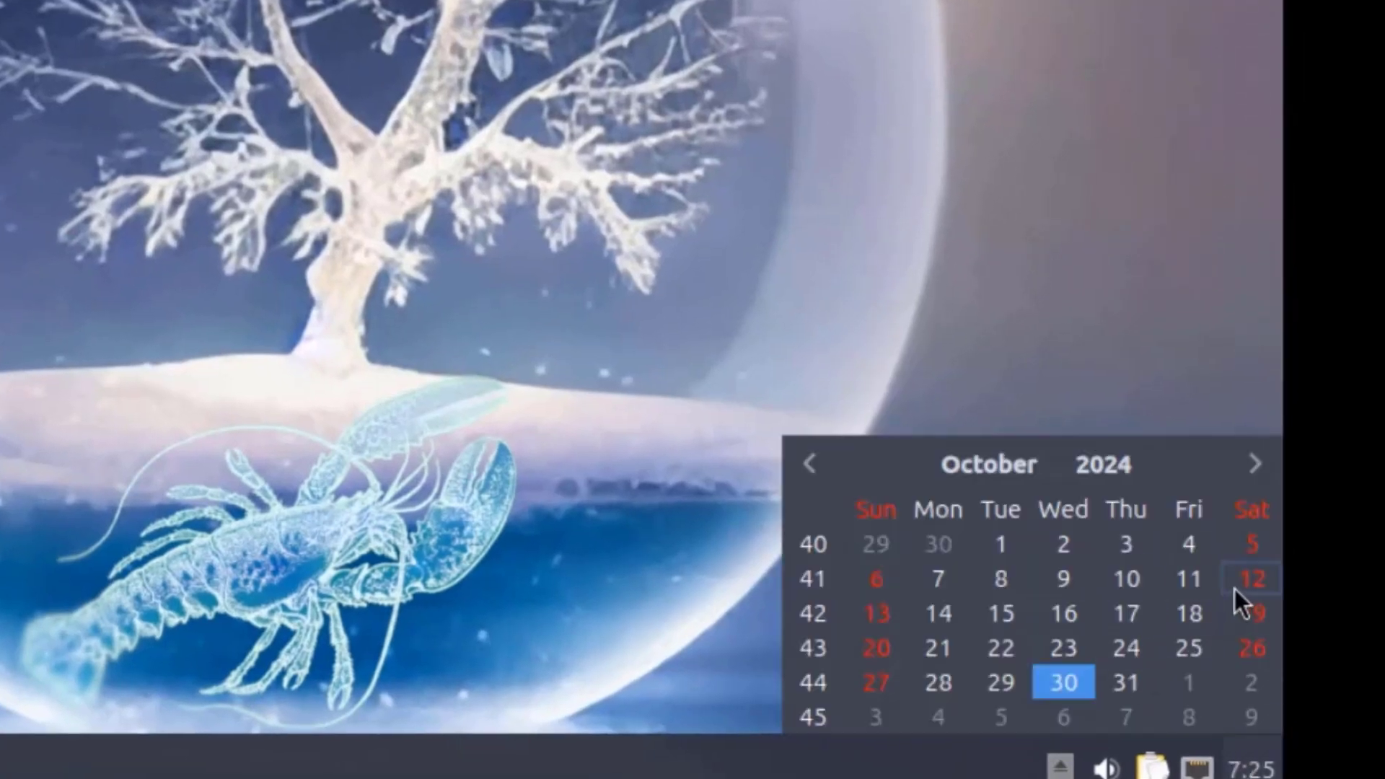
pyautogui.click(1256, 468)
pyautogui.click(1256, 470)
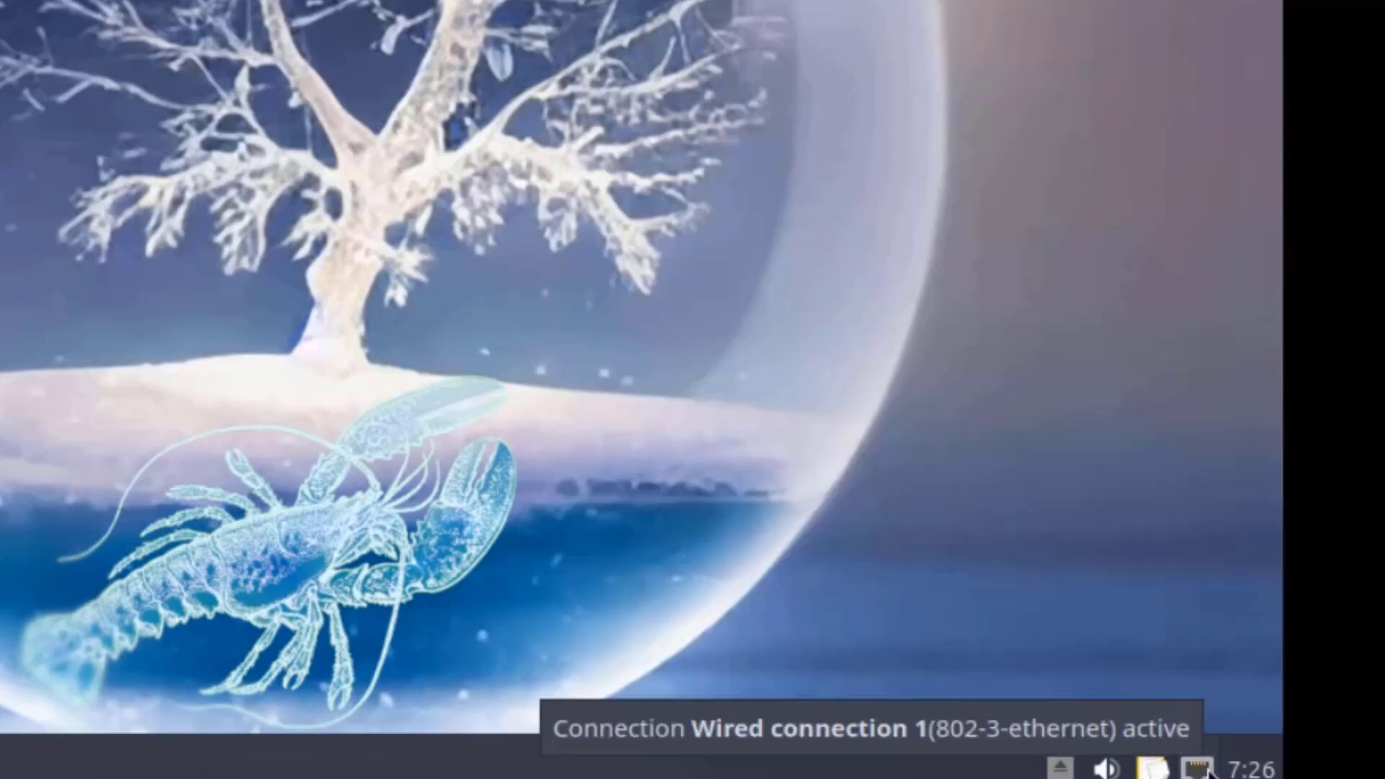
# Step: Peek at the network and Qlipper clipboard menus, then open the volume mixer
pyautogui.rightClick(1208, 771)
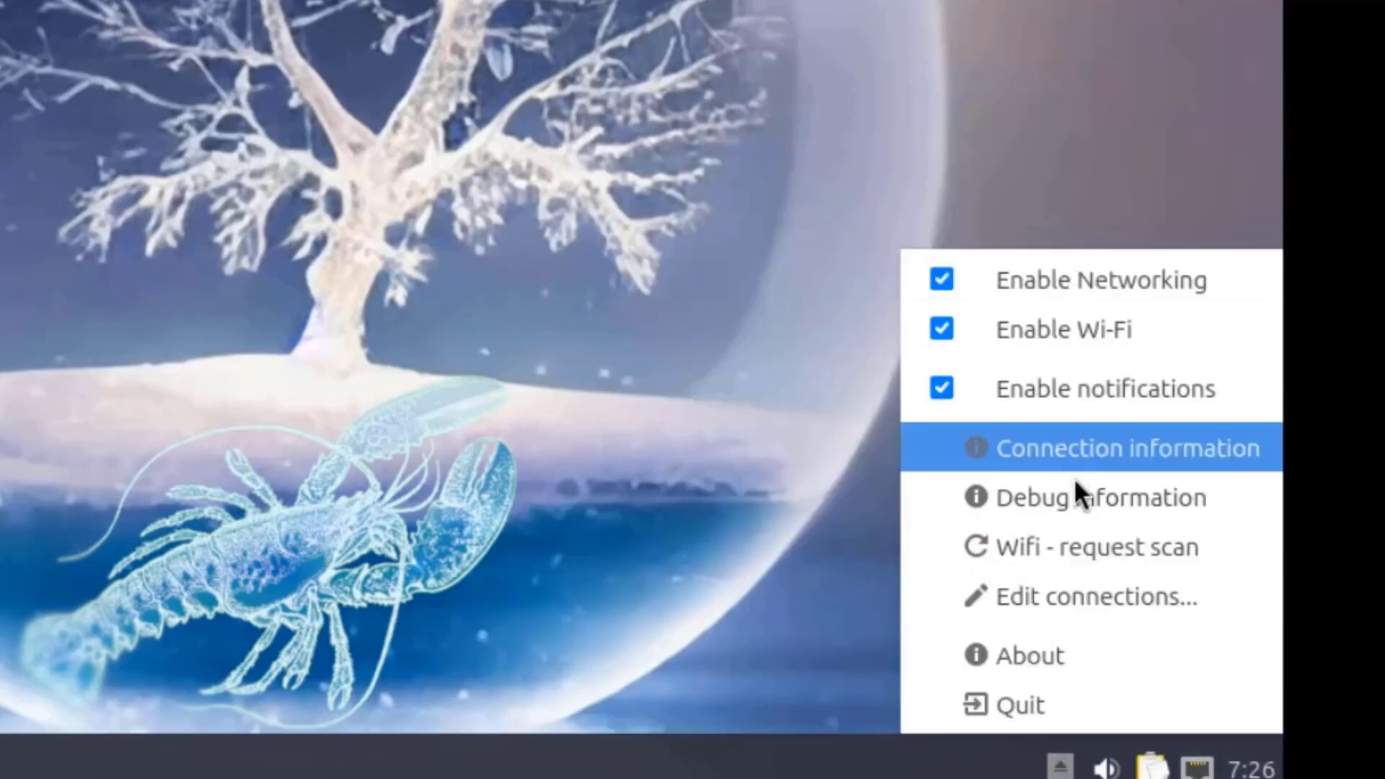
pyautogui.click(1096, 599)
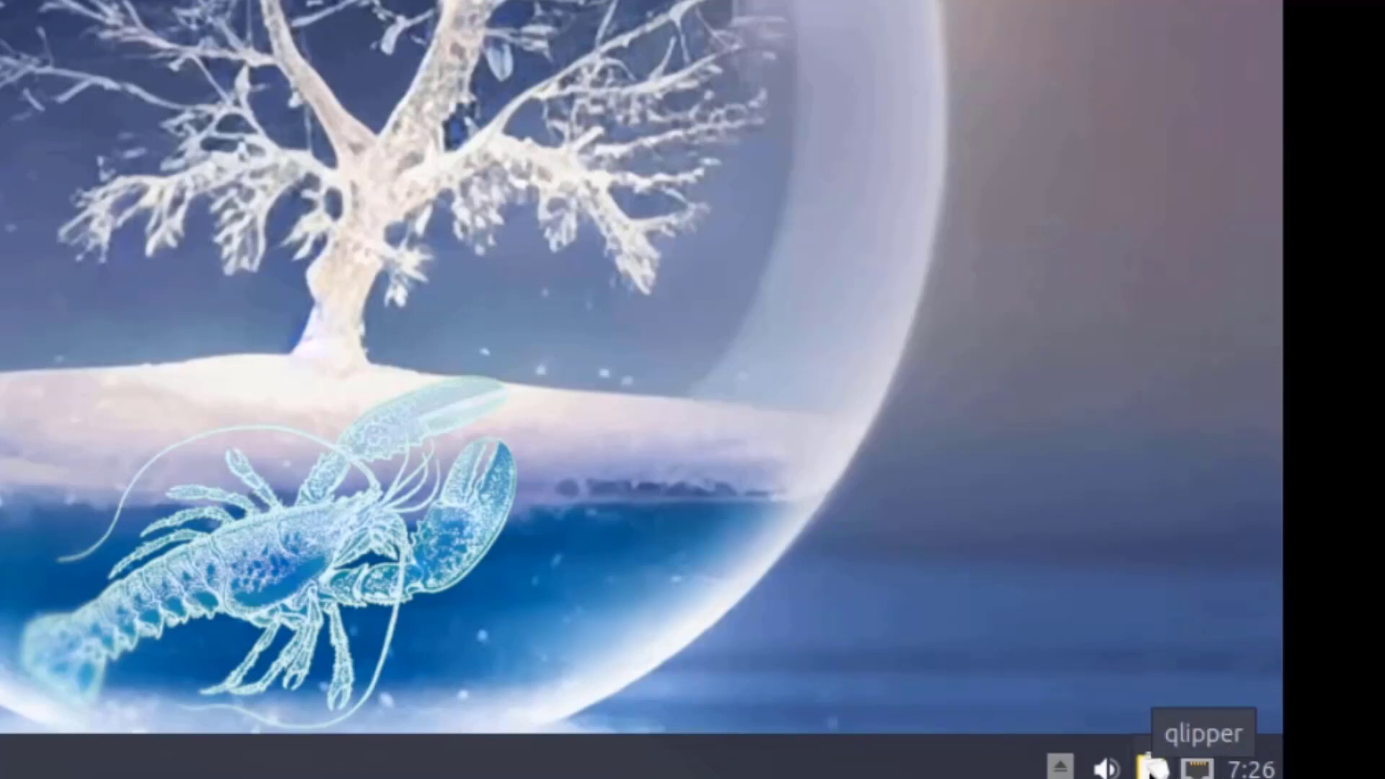
pyautogui.rightClick(1155, 769)
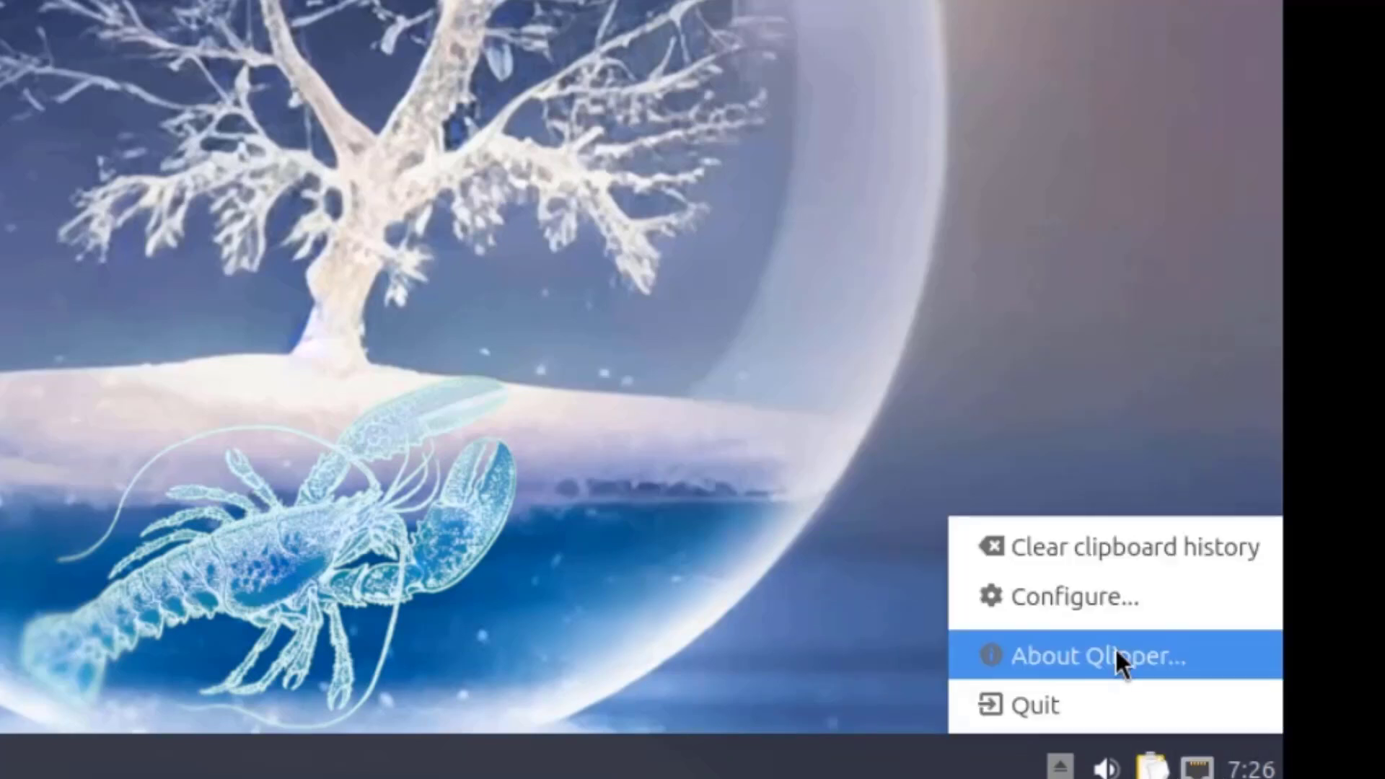
pyautogui.click(1106, 768)
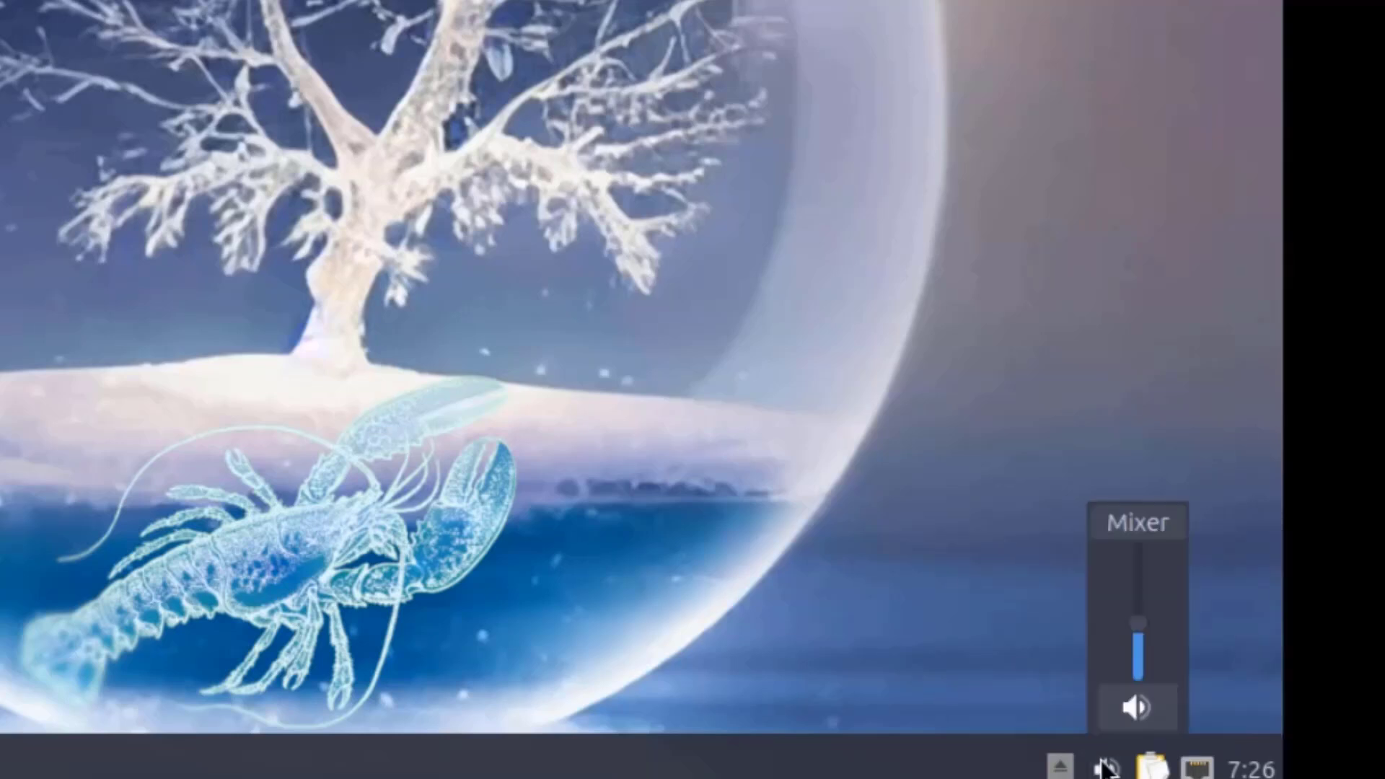